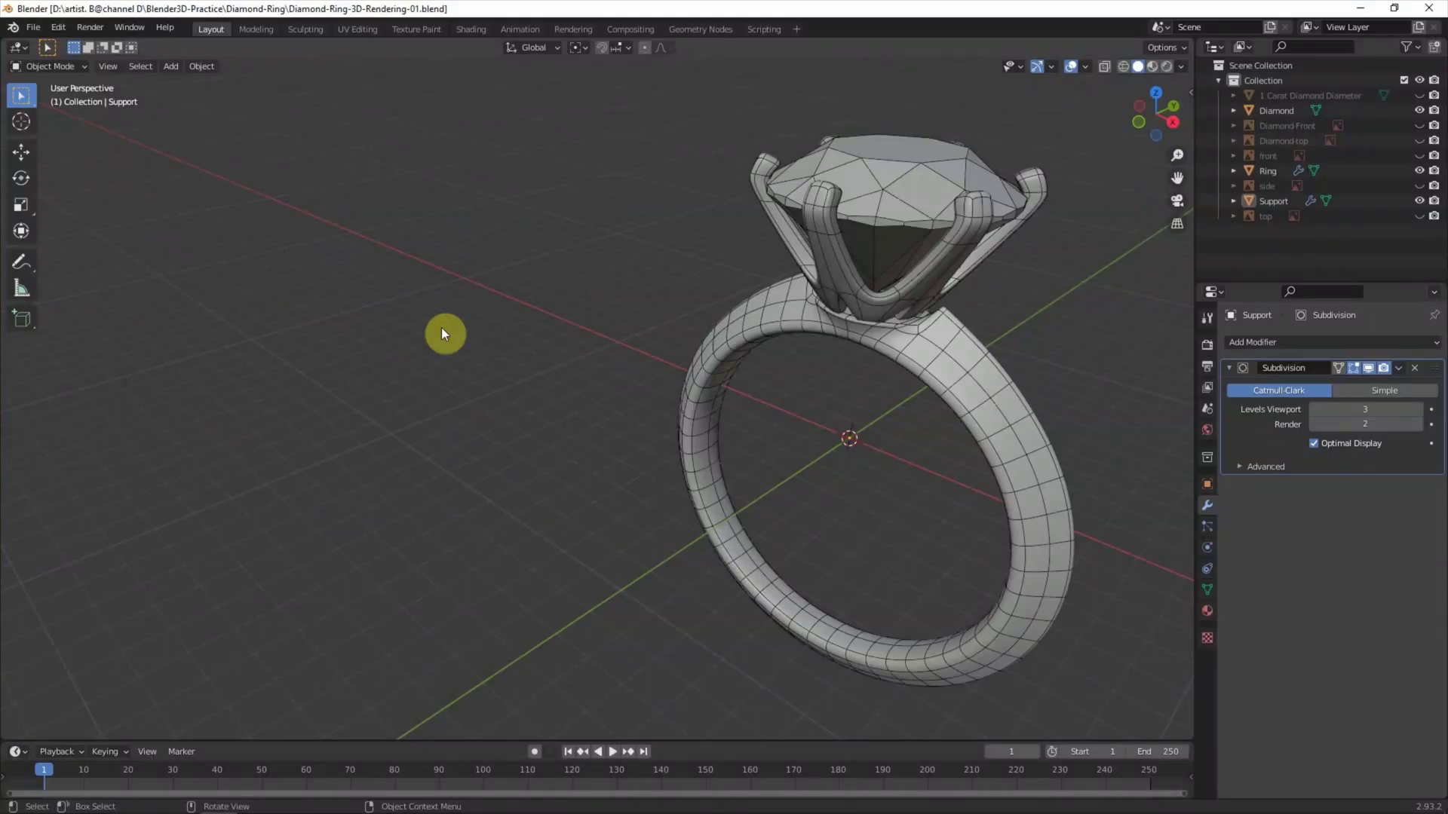
- Frame the ring with Home, zoom in, and orbit to a slightly raised angle
key(Home)
scroll(441, 329, up, 2)
mouse_move(462, 334)
middle_down()
mouse_move(507, 297)
mouse_move(456, 333)
mouse_move(456, 356)
middle_up()
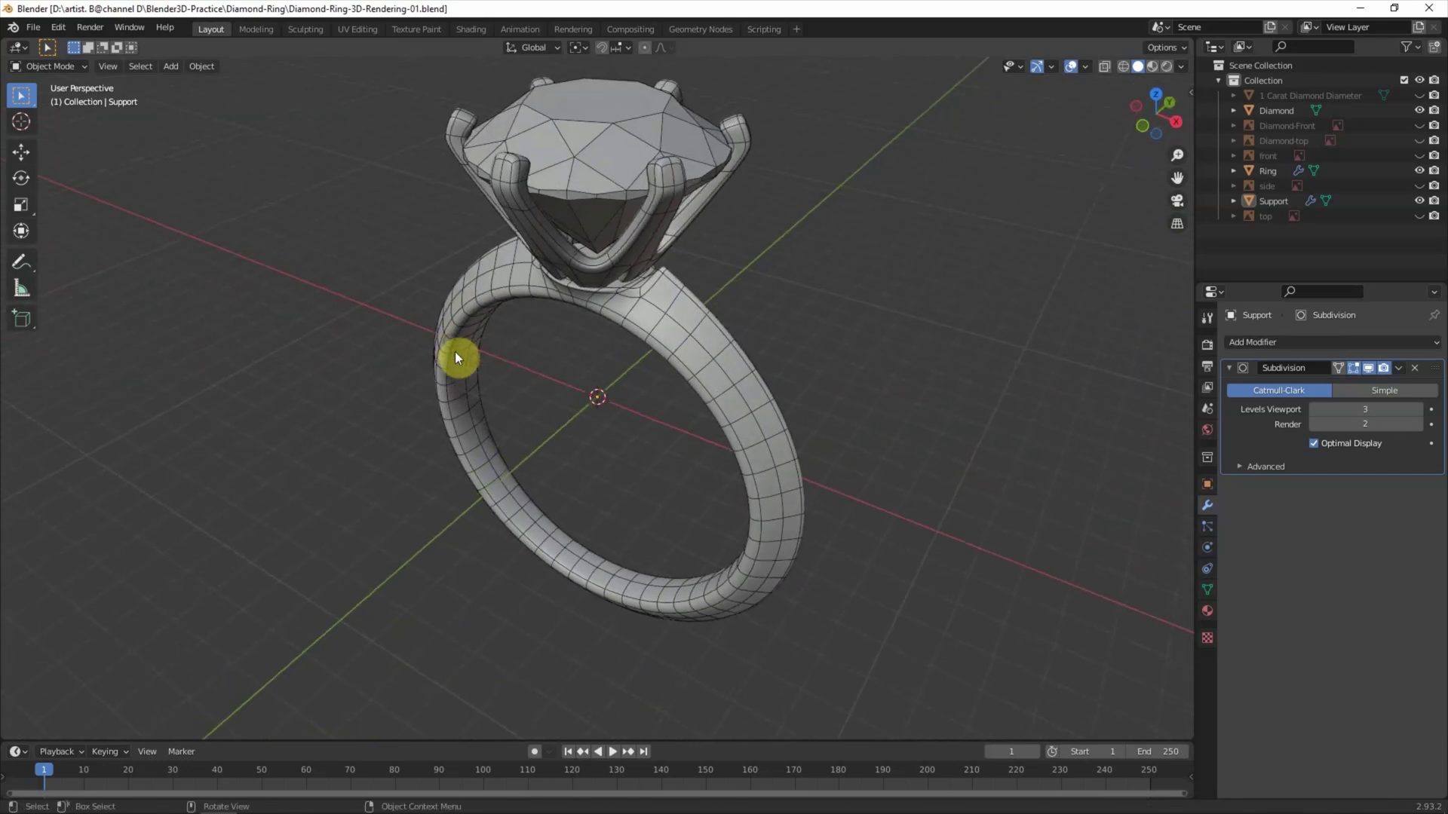
- Delete the 1 Carat Diamond Diameter helper, the Diamond-Front image and the other reference images
click(1283, 97)
key(Delete)
click(1280, 110)
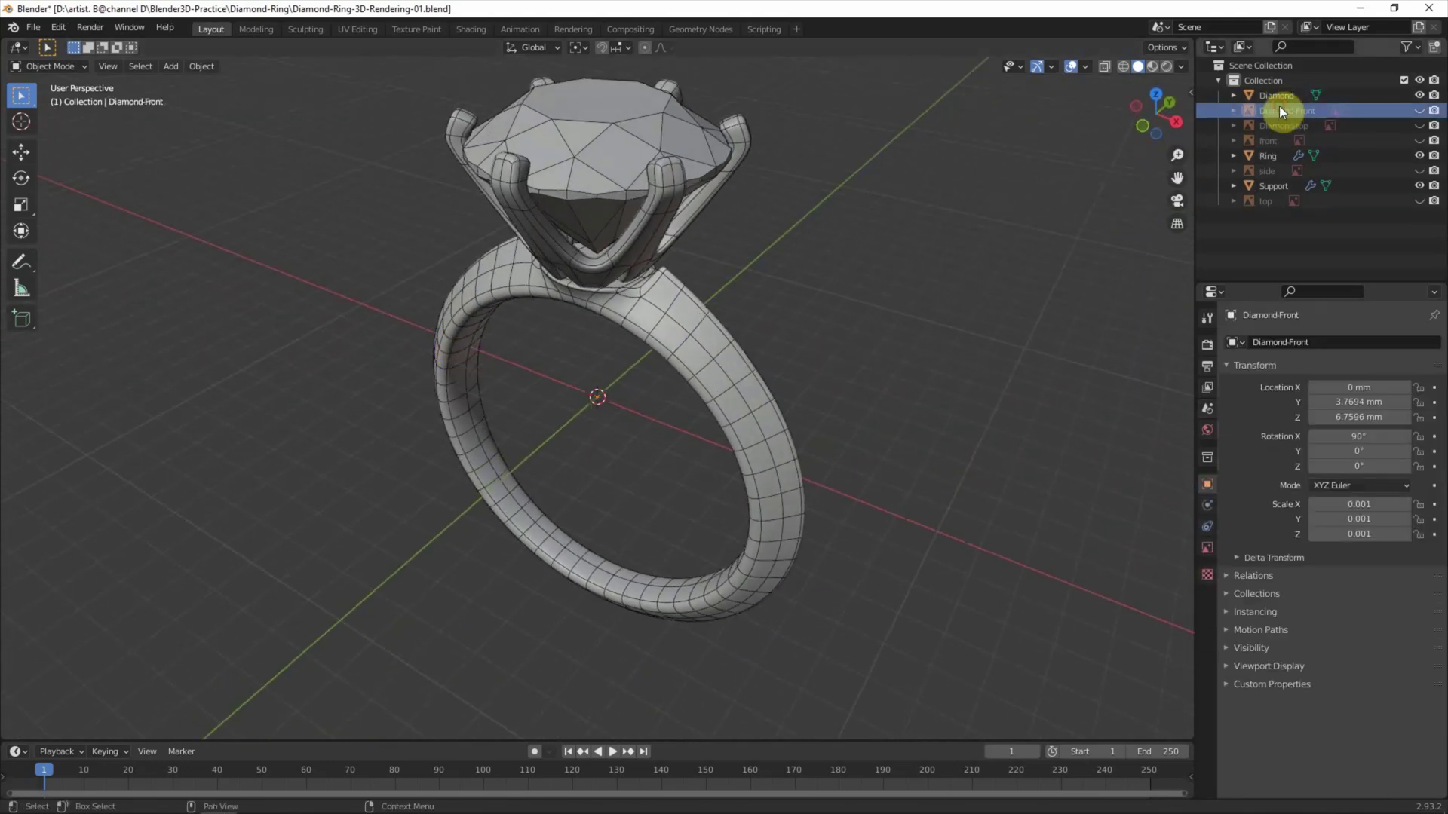
key(Delete)
click(1279, 112)
key(Delete)
key(Delete)
key(Delete)
- Rotate Diamond, Ring and Support about -81° so the diamond faces the front
click(1175, 121)
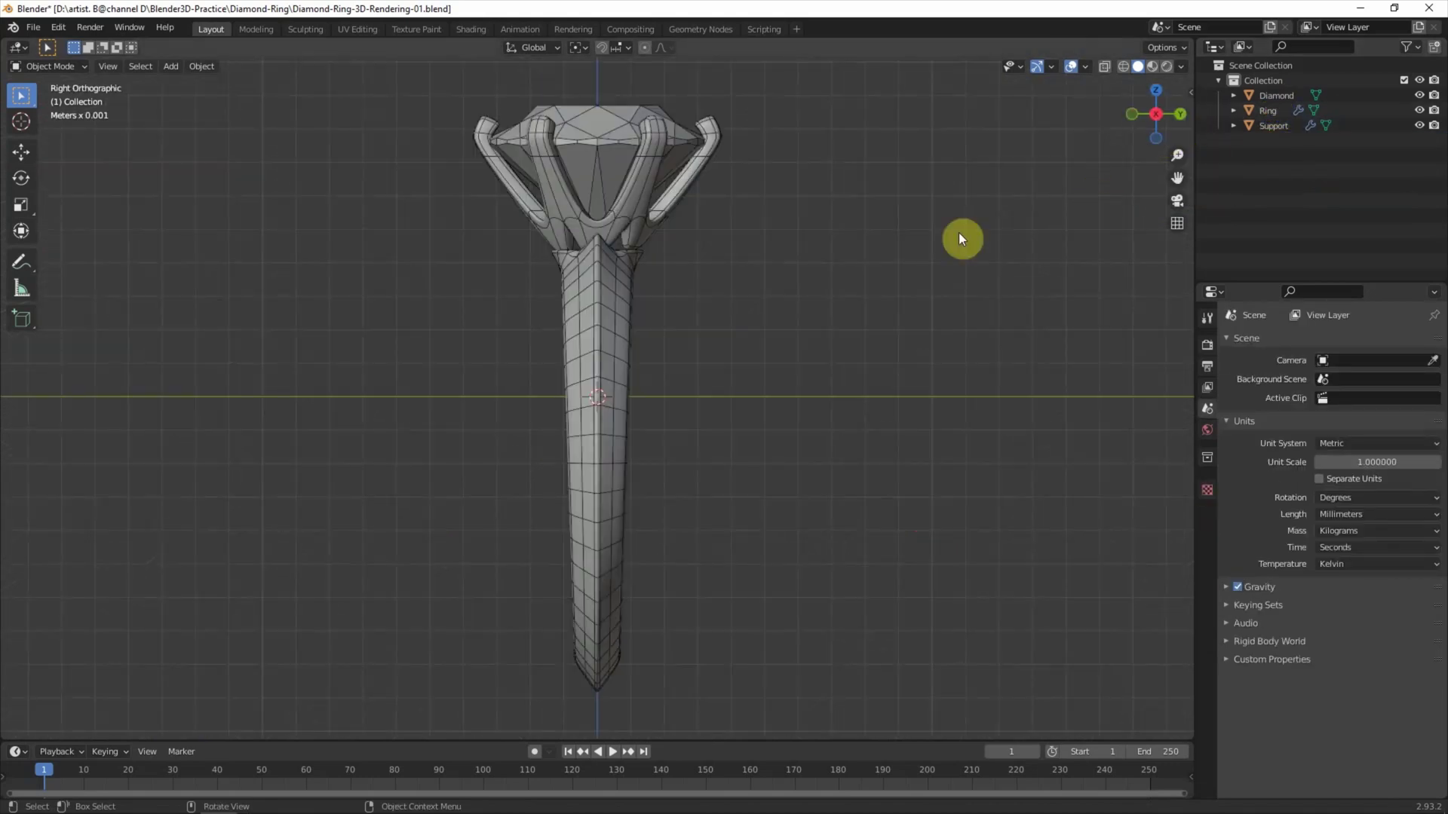
click(1283, 96)
shift+click(1278, 126)
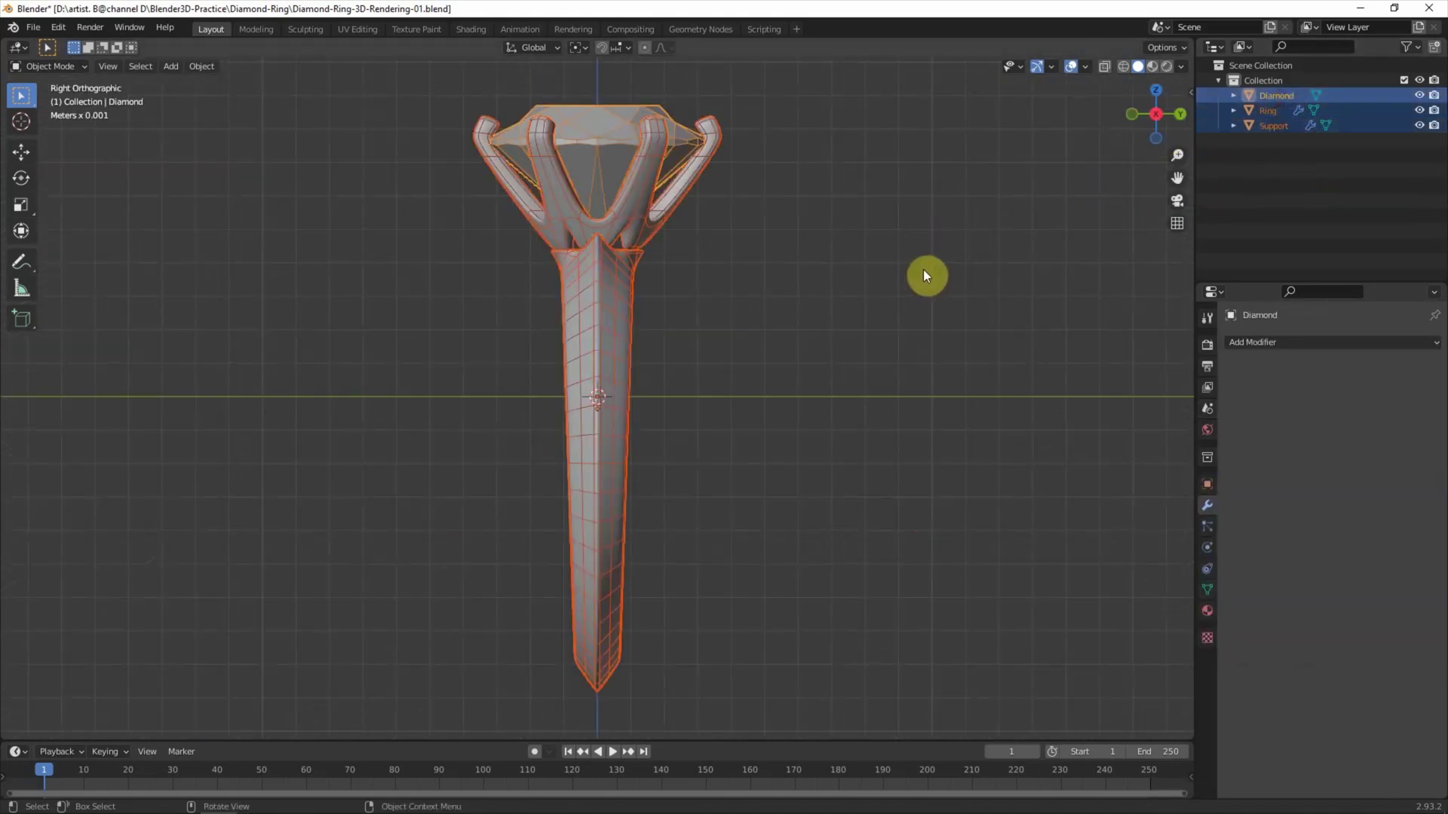
key(r)
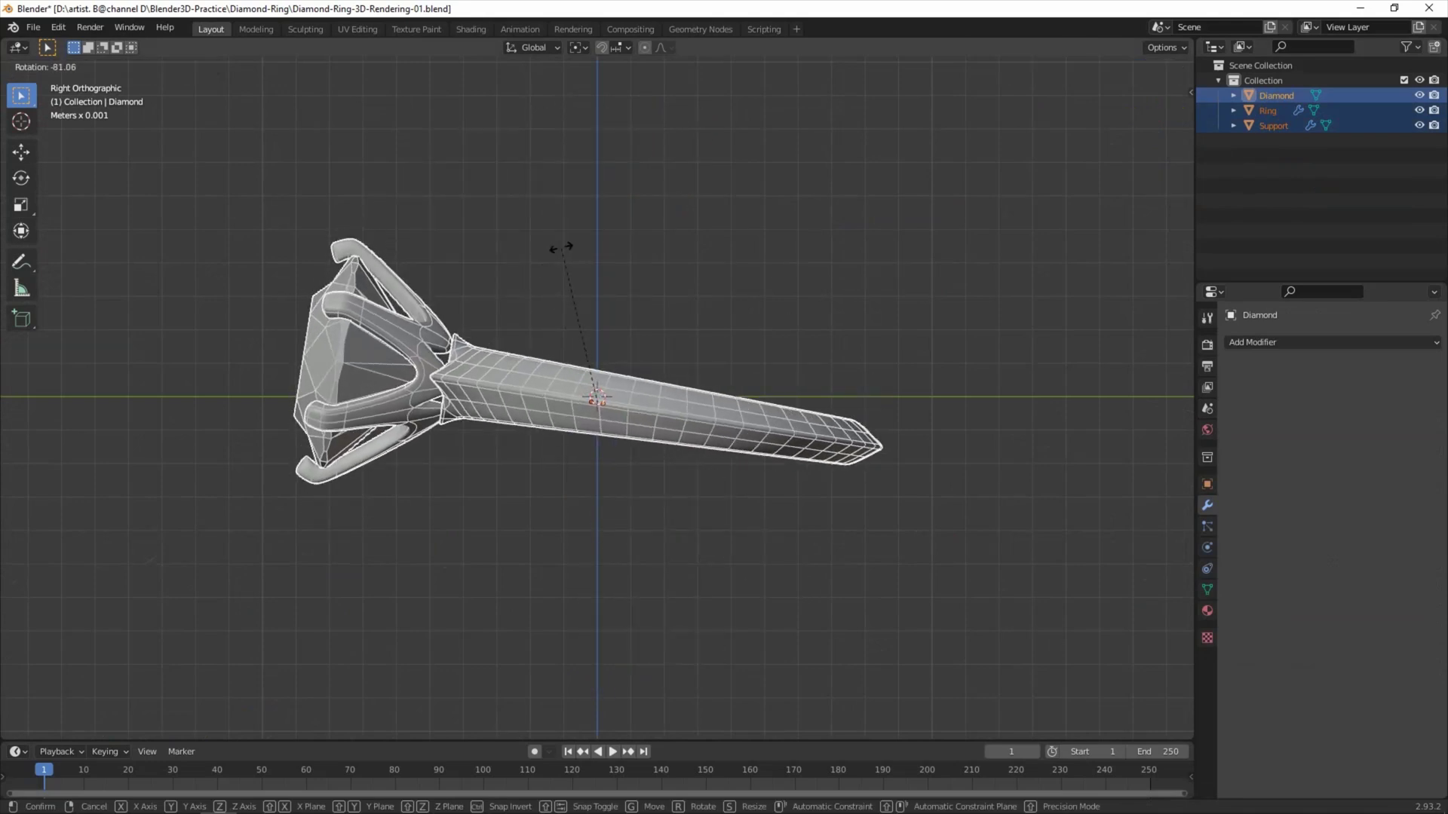
click(567, 246)
click(777, 243)
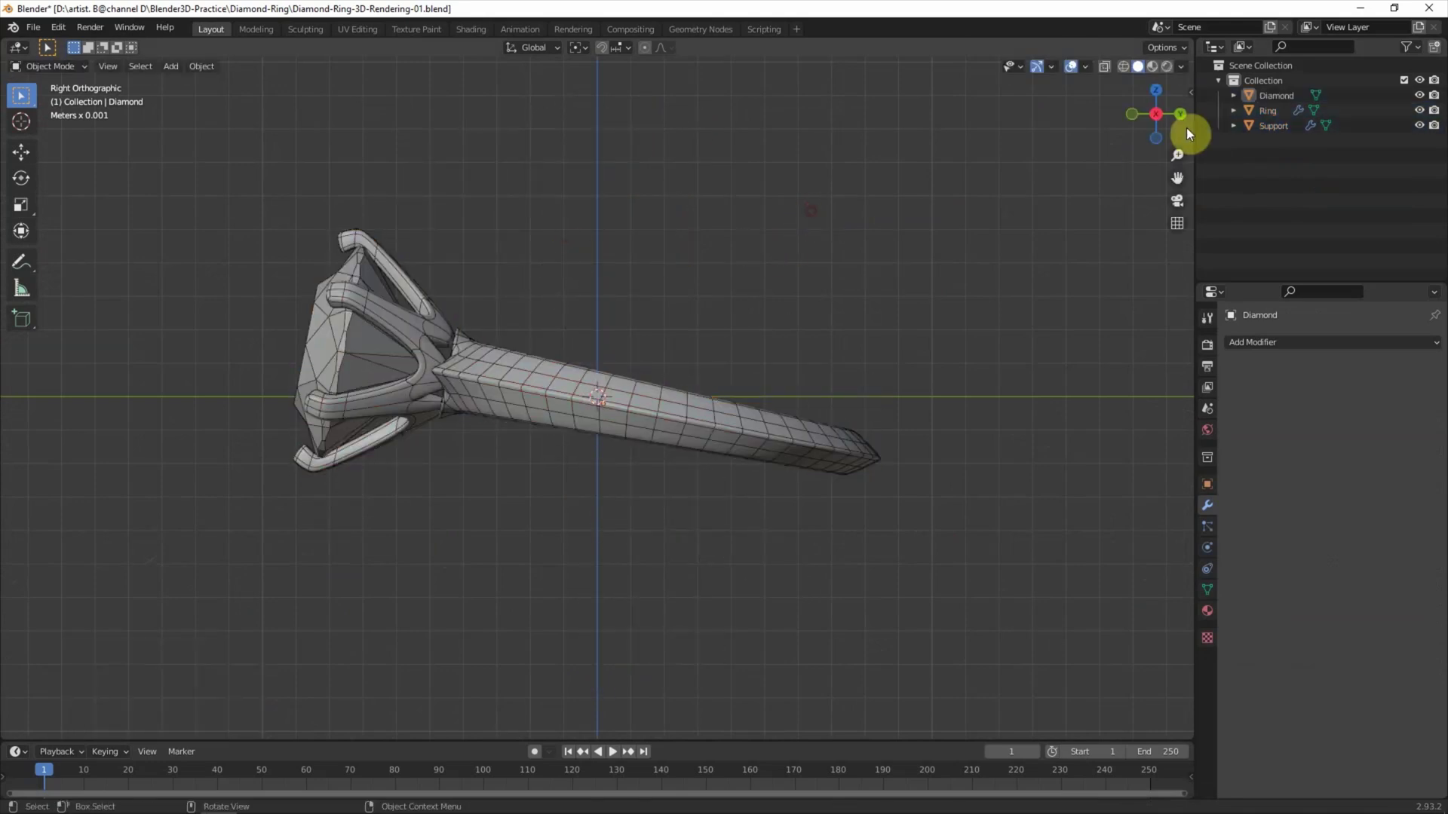
drag(1187, 128, 876, 216)
scroll(875, 216, down, 2)
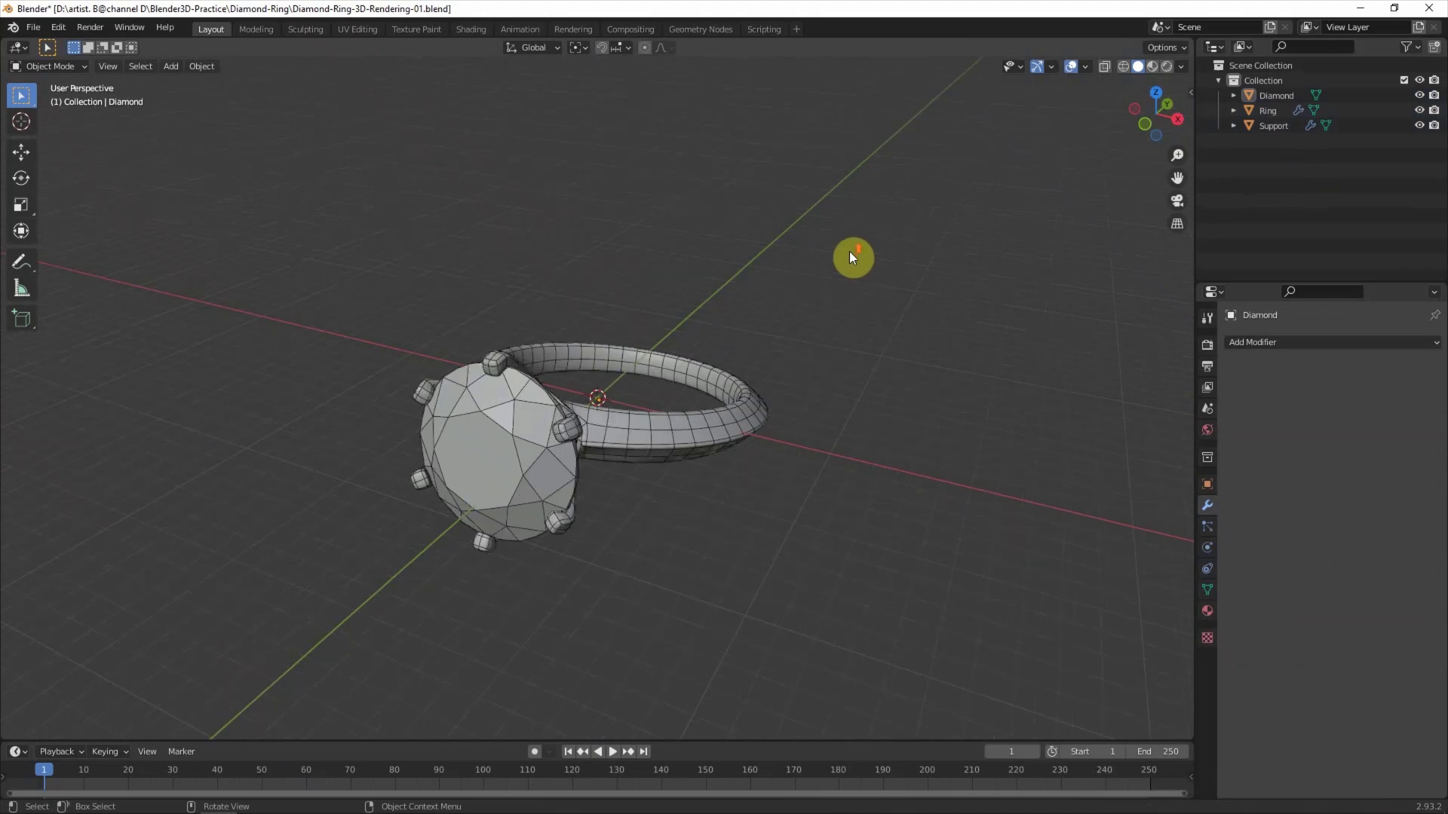
click(161, 68)
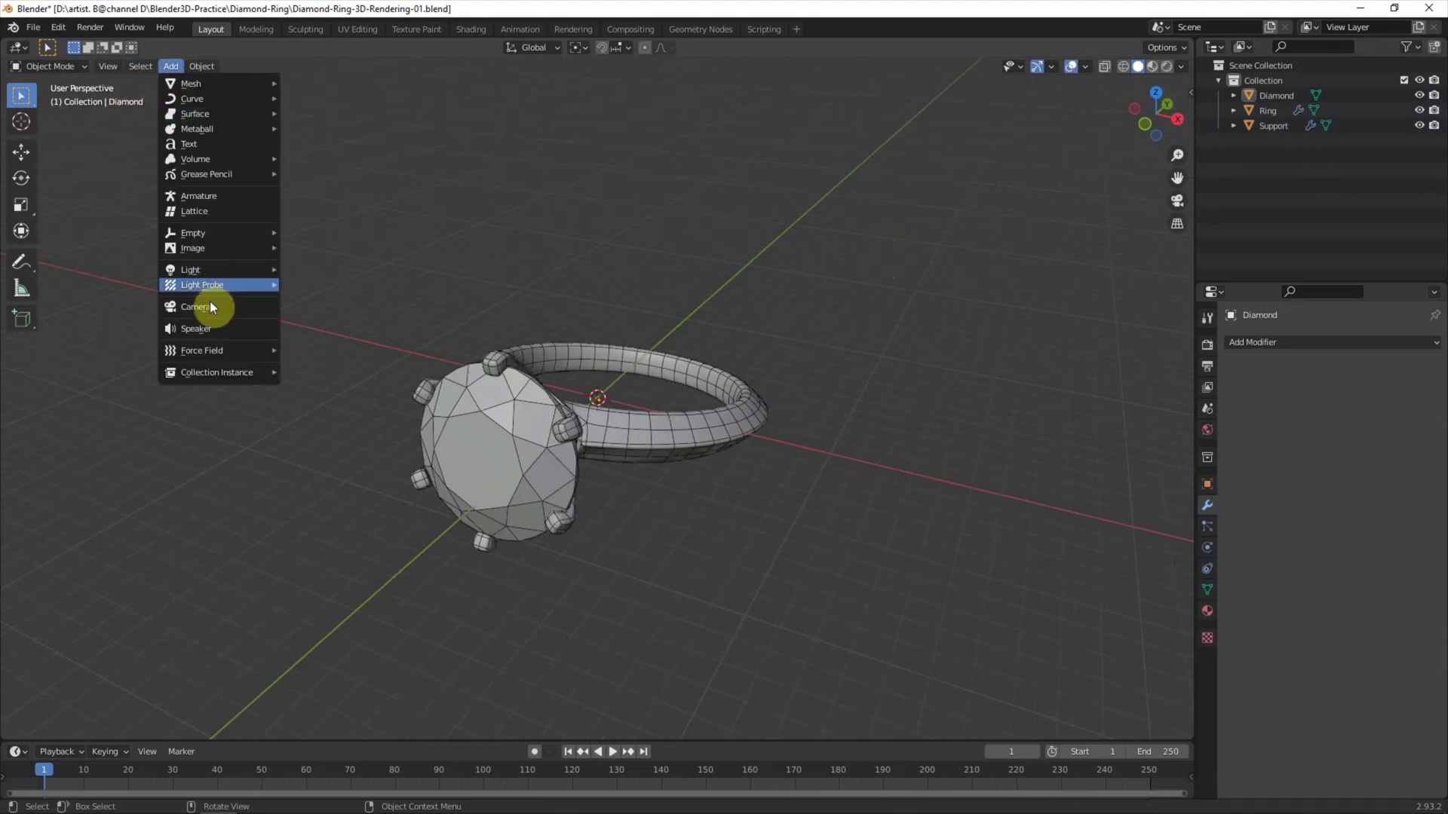
- Add a camera, lock it to the view, and make it the active scene camera
click(210, 301)
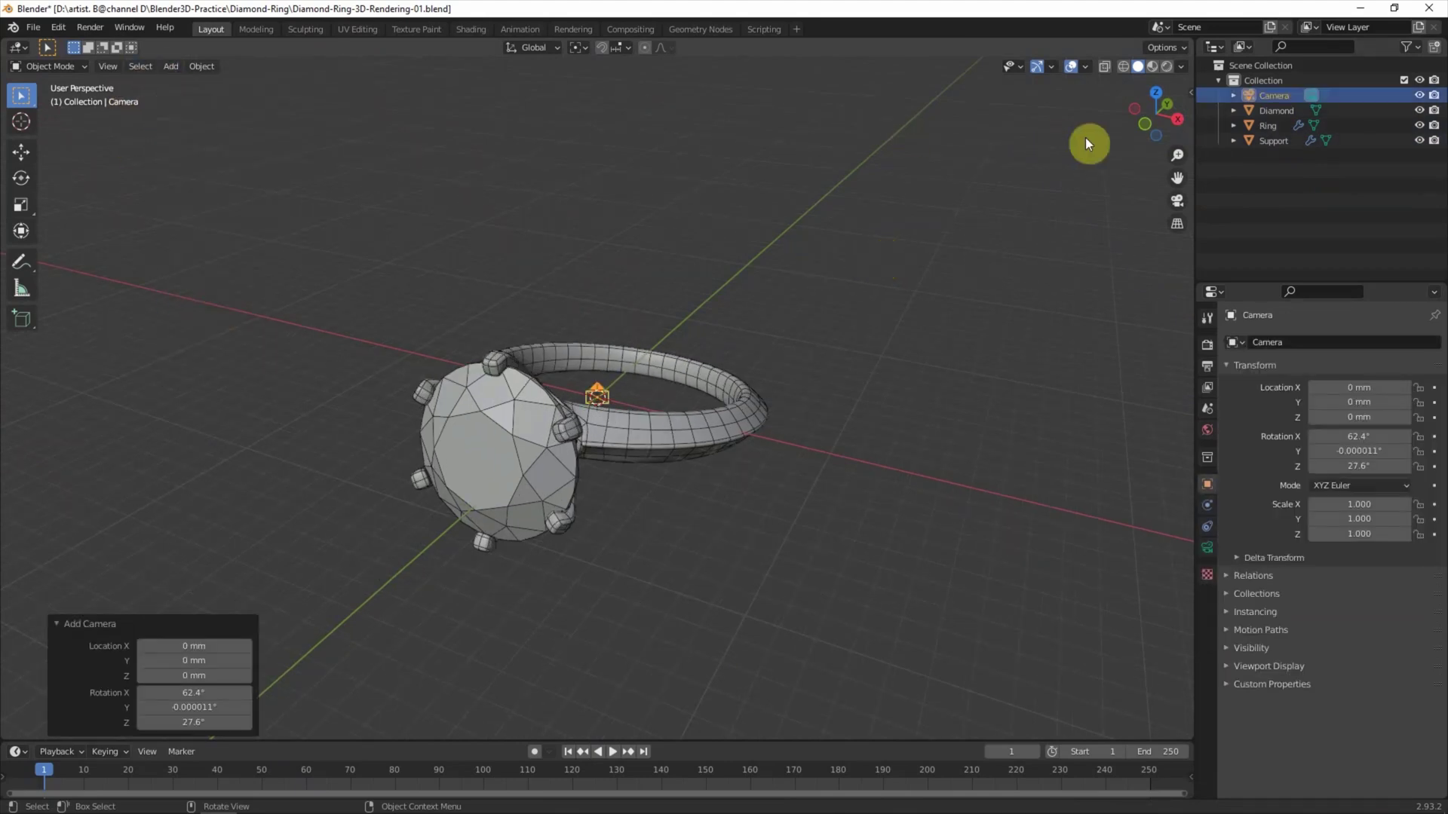
click(1190, 92)
click(1114, 273)
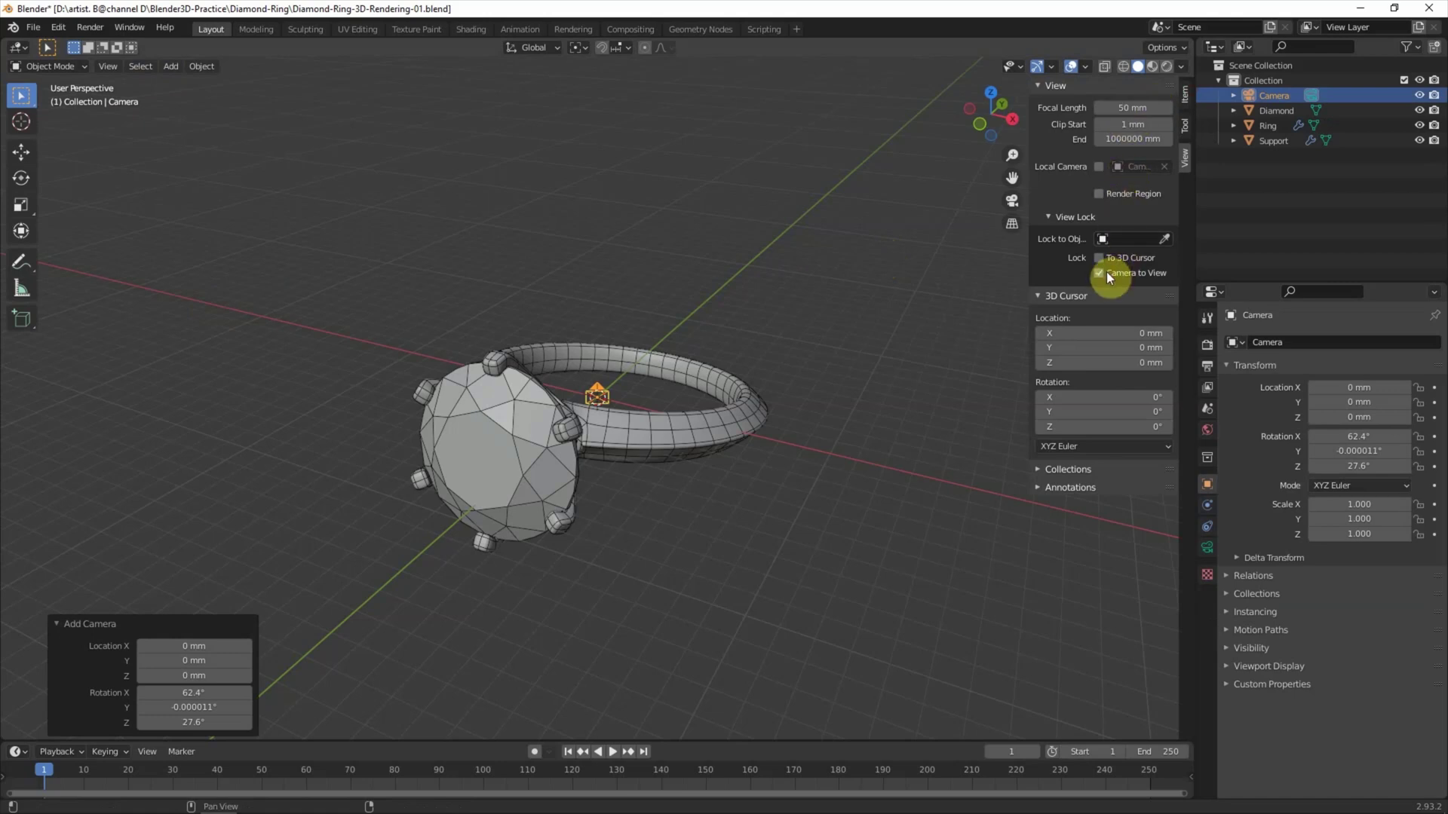
click(111, 69)
mouse_move(133, 218)
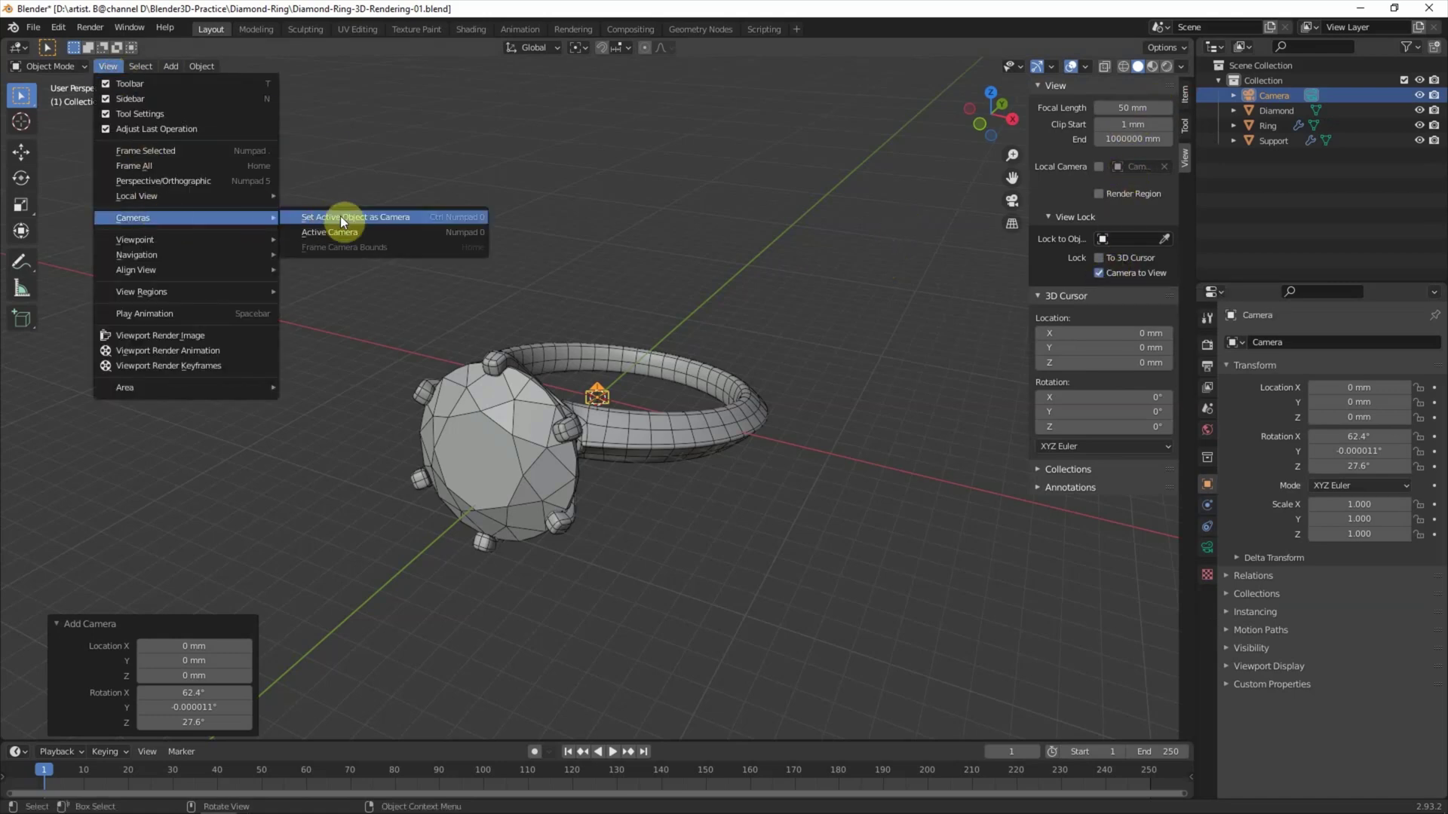
click(335, 215)
- Dolly the camera back until the whole ring is framed
scroll(693, 364, down, 1)
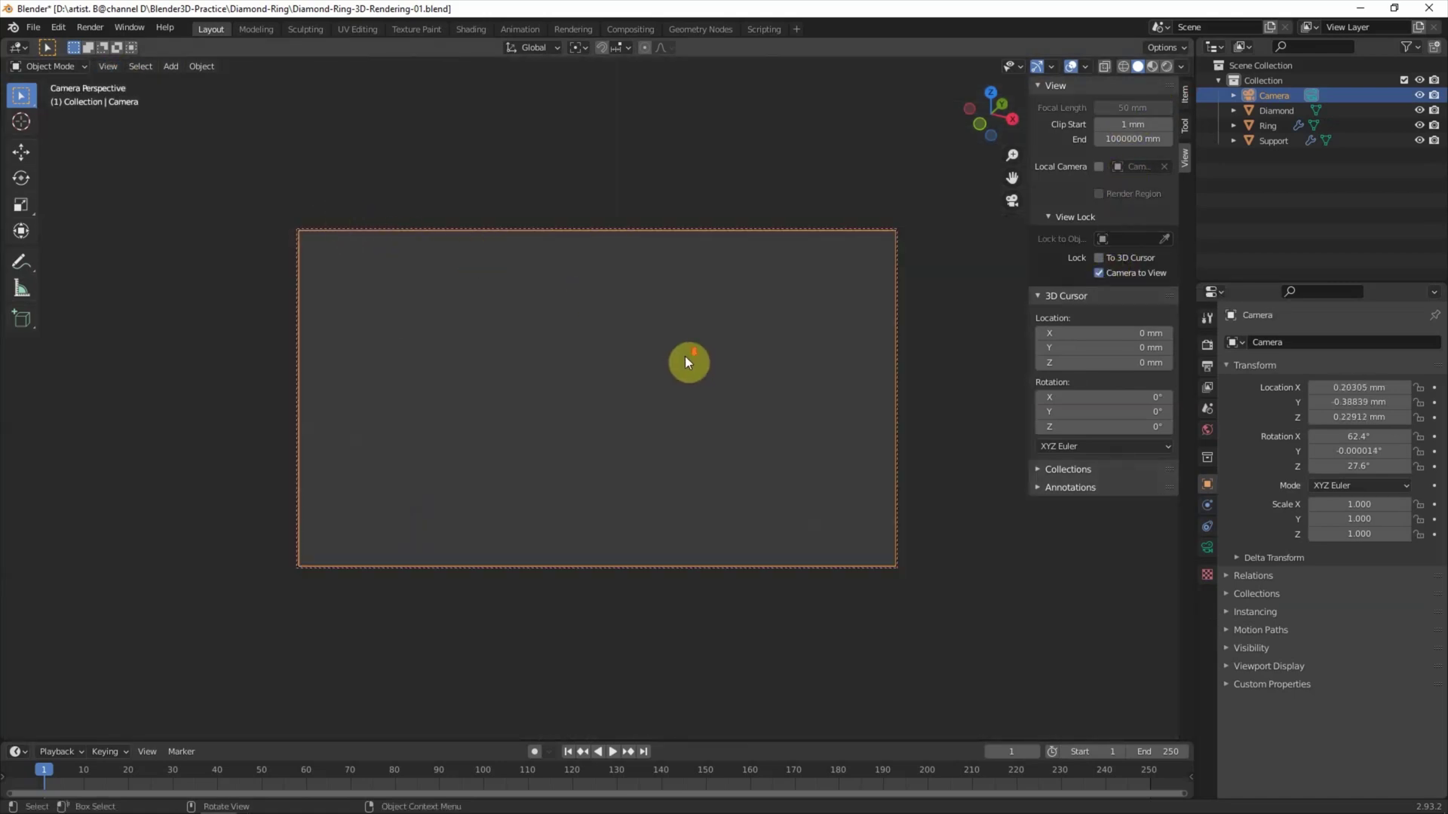
scroll(684, 356, down, 2)
scroll(685, 356, down, 3)
scroll(684, 356, down, 4)
scroll(684, 356, down, 3)
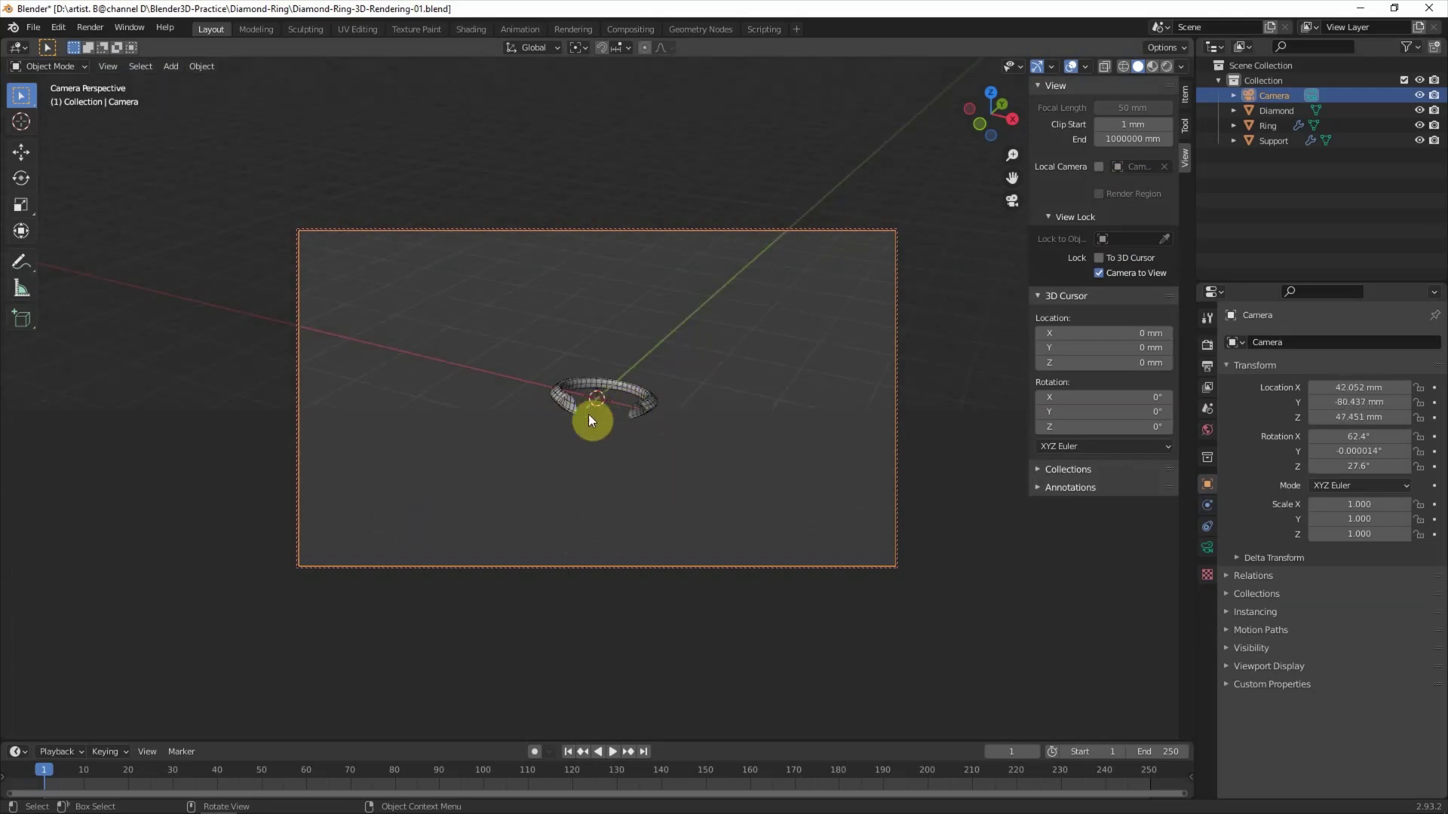
click(1207, 548)
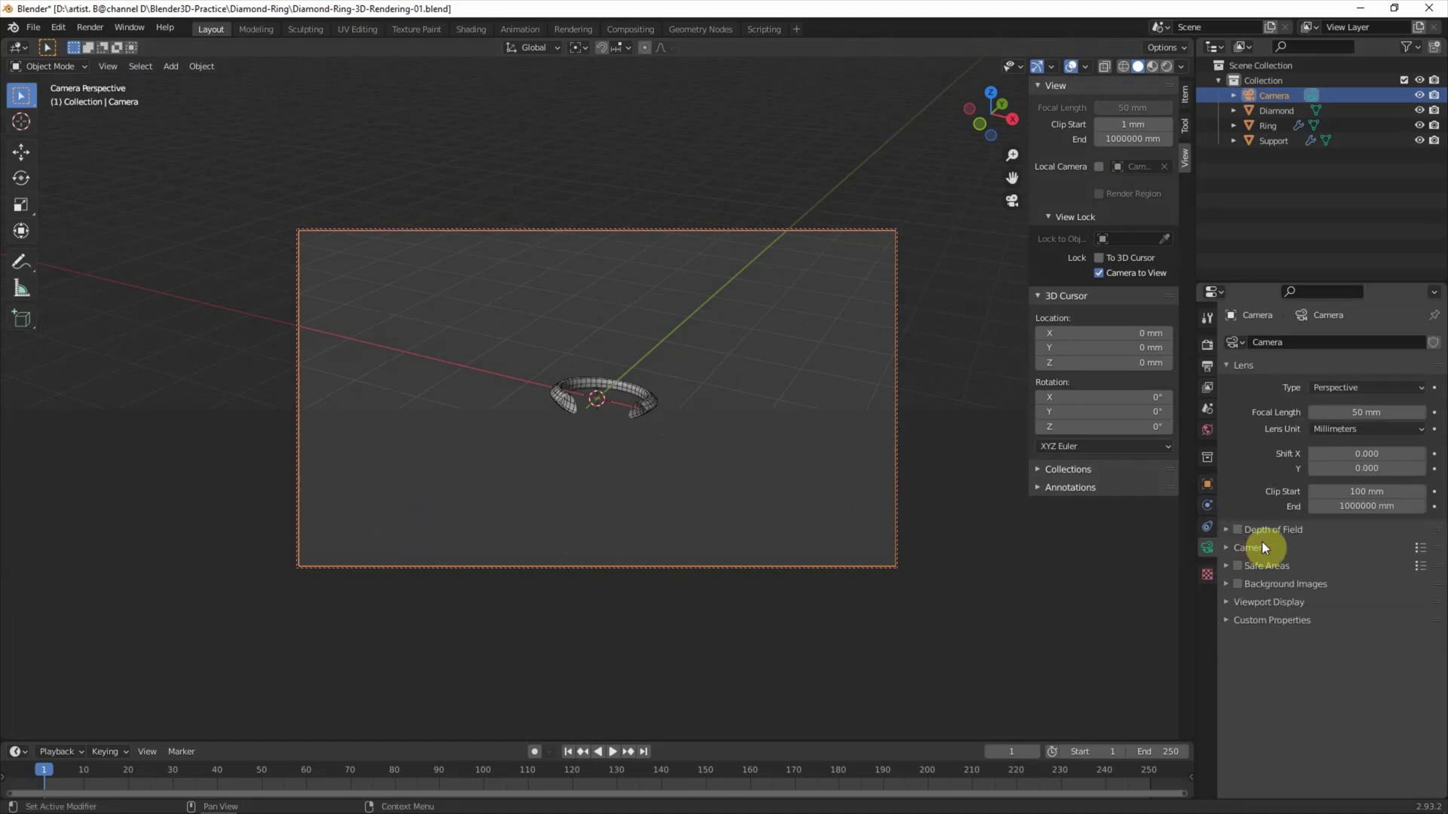
- Set the camera's clip start to 1 mm and focal length to 90 mm
click(1366, 491)
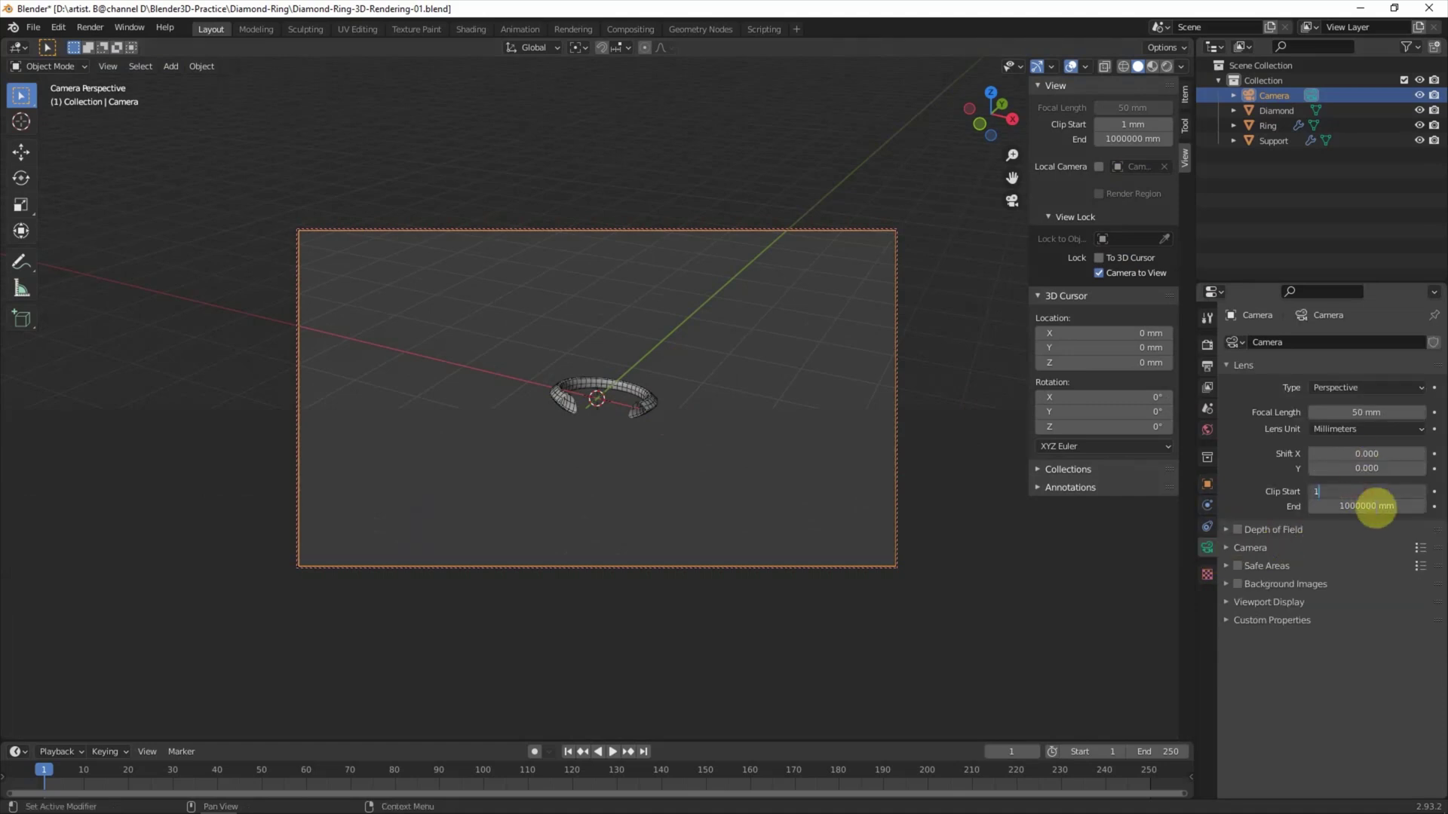
key(Return)
middle_drag(632, 448, 681, 443)
scroll(679, 444, up, 2)
scroll(676, 446, up, 2)
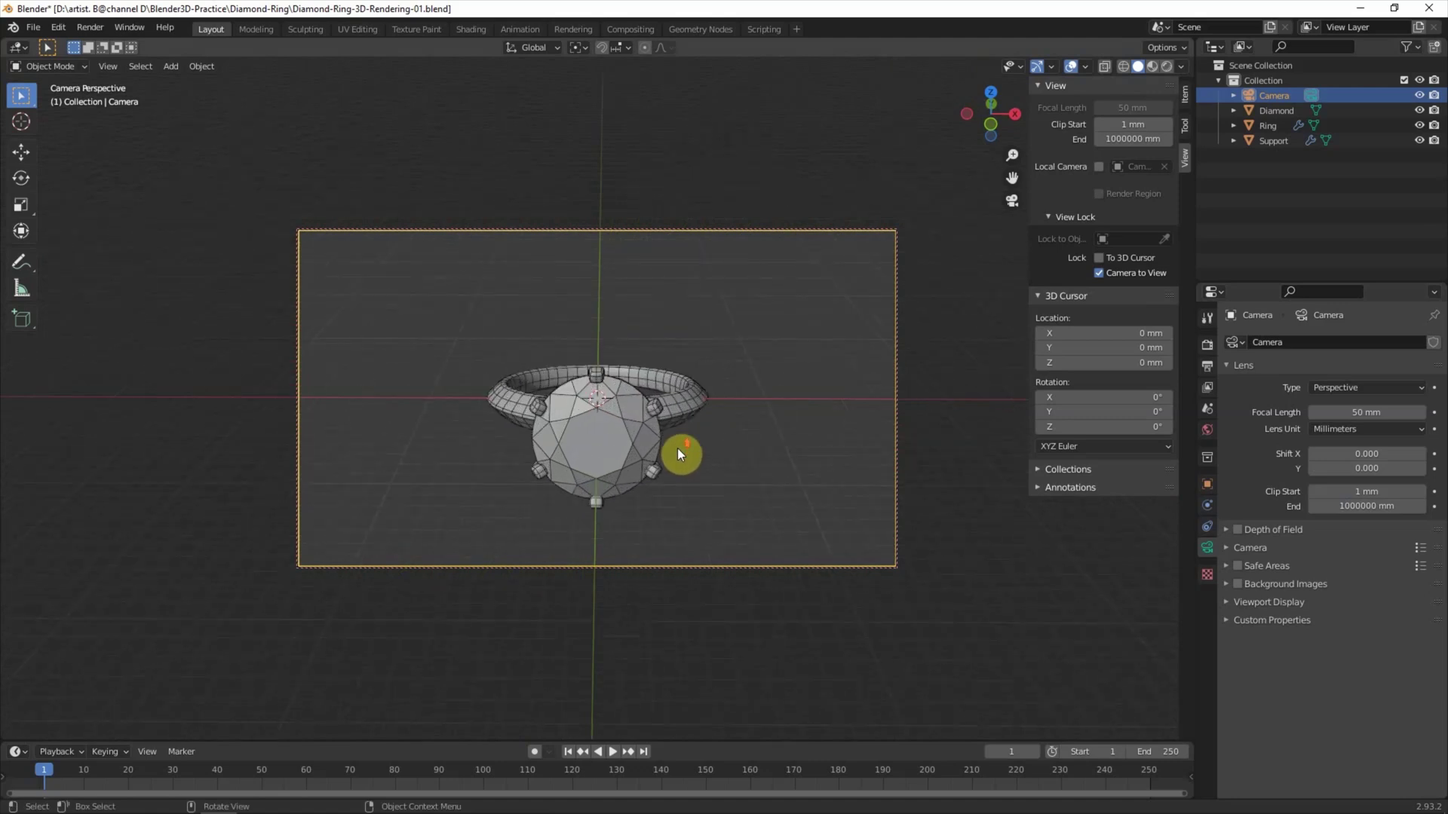
click(1325, 412)
text(0)
key(Return)
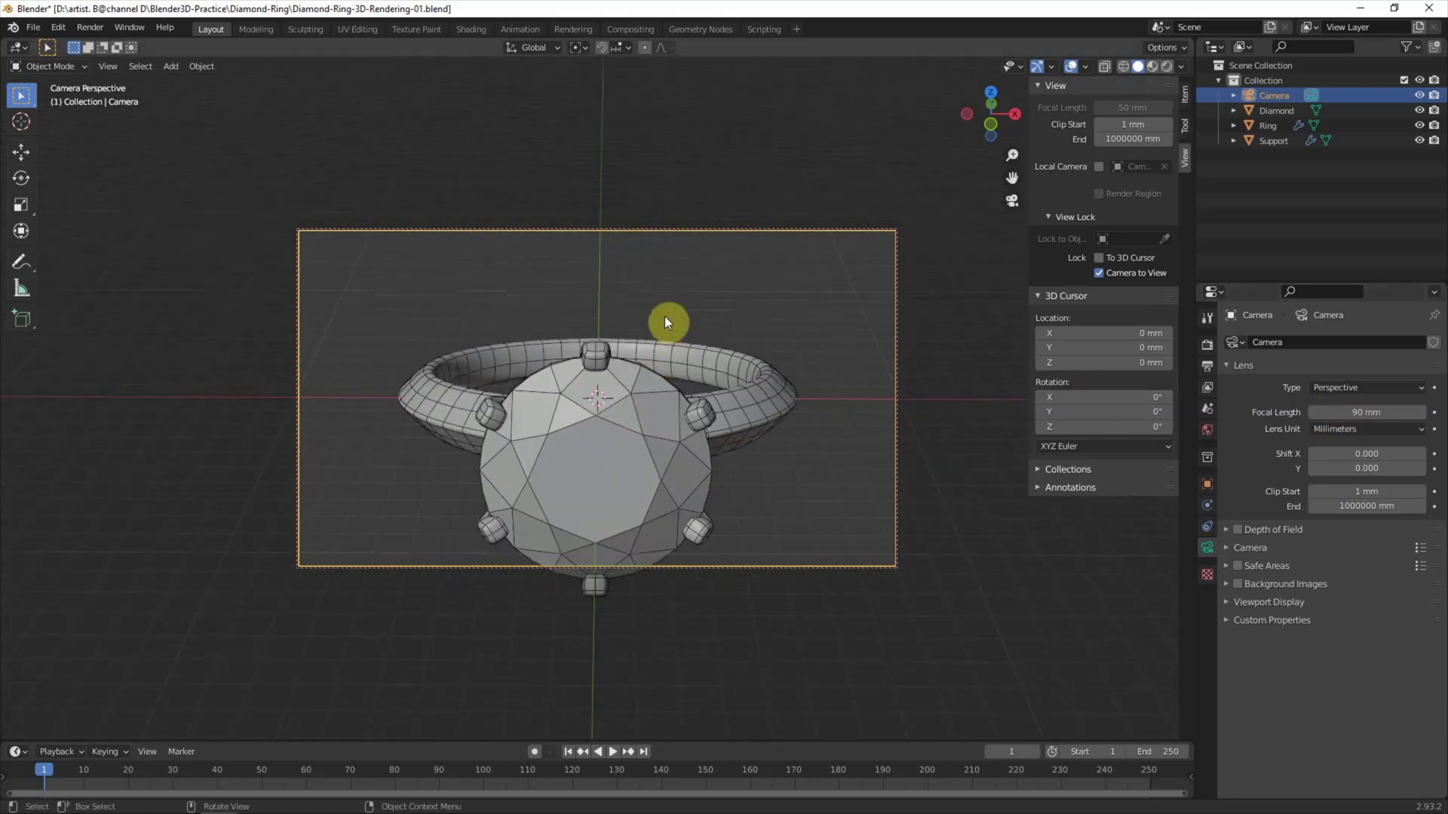
- Tilt and zoom the camera view to look down on the ring
mouse_move(664, 315)
middle_down()
mouse_move(663, 331)
mouse_move(667, 295)
middle_up()
scroll(663, 332, down, 1)
scroll(663, 333, down, 1)
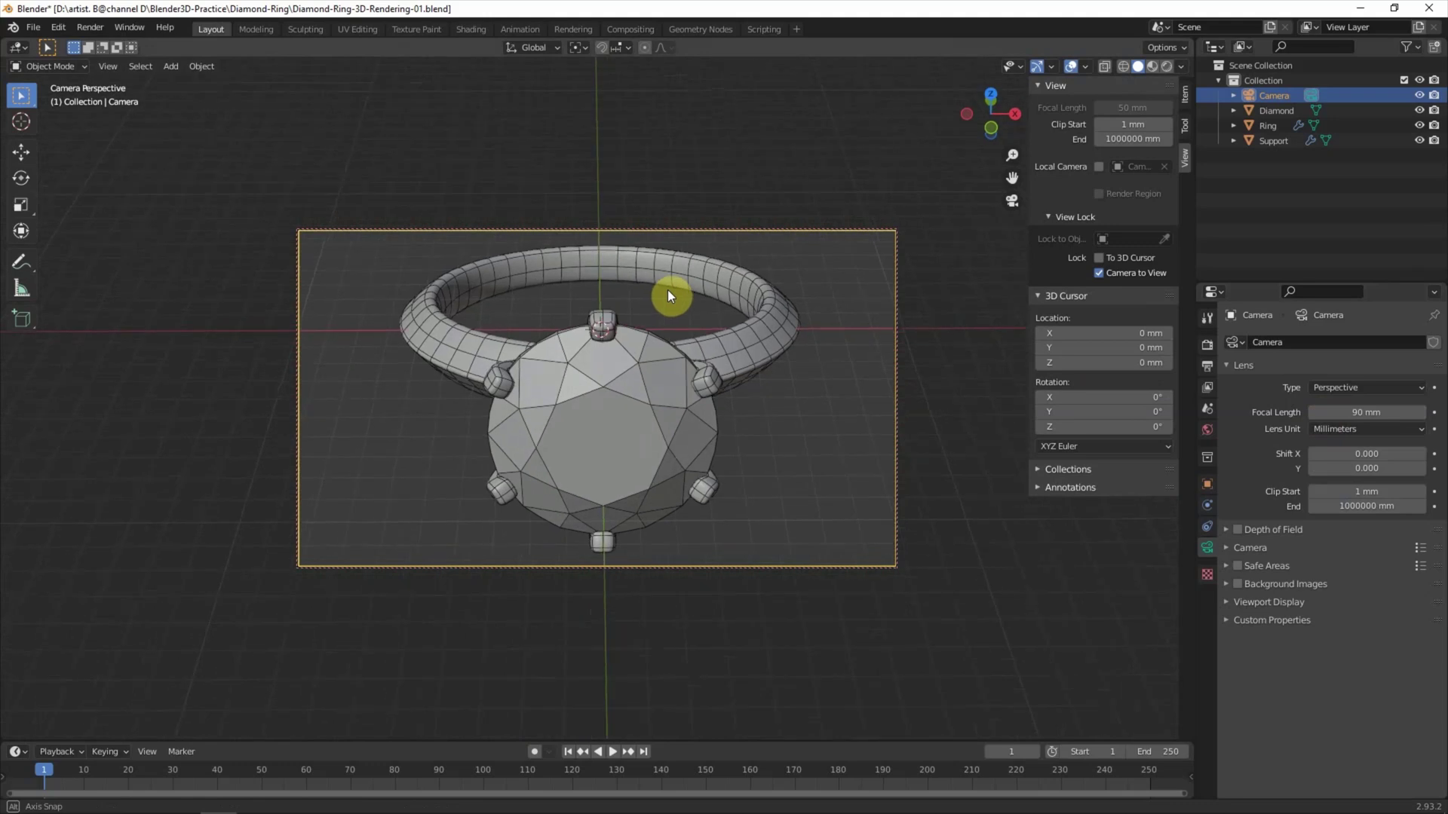
scroll(667, 289, down, 1)
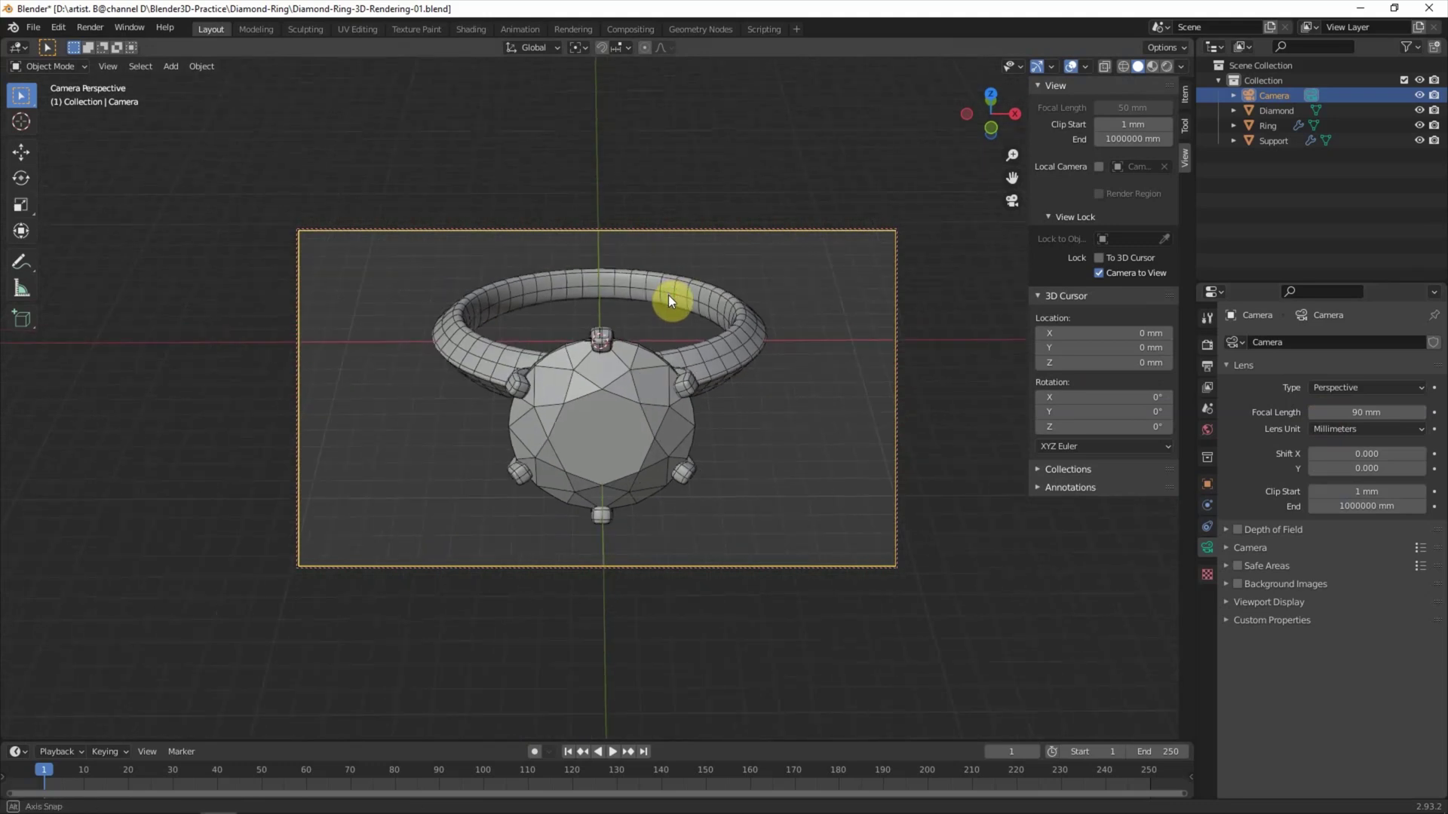
middle_drag(668, 294, 676, 302)
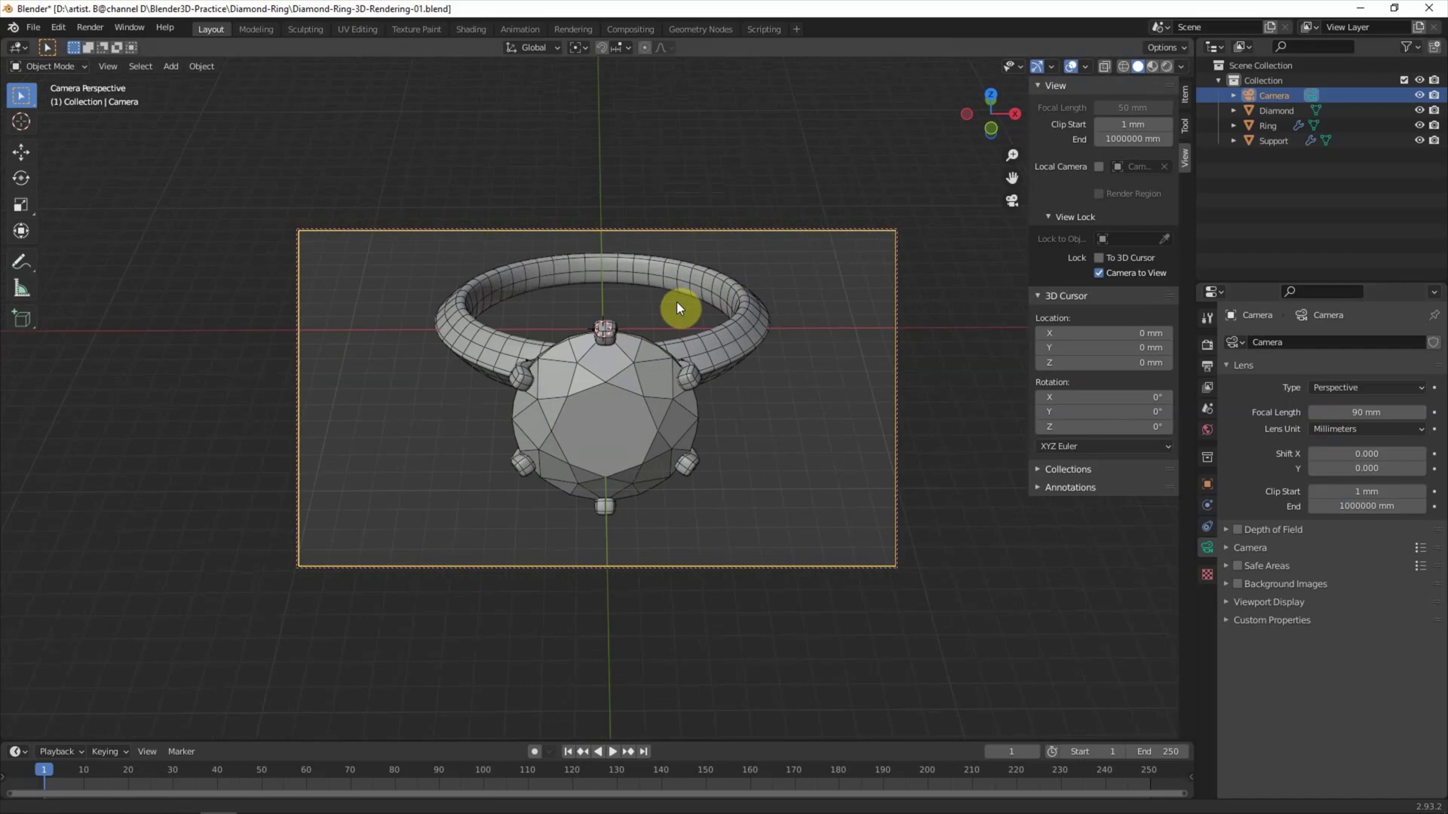
click(1183, 92)
drag(1078, 127, 1086, 129)
- Set the camera's Y and Z rotation to 0 to re-centre the ring
click(1097, 198)
text(0)
key(Return)
click(1097, 214)
text(0)
key(Return)
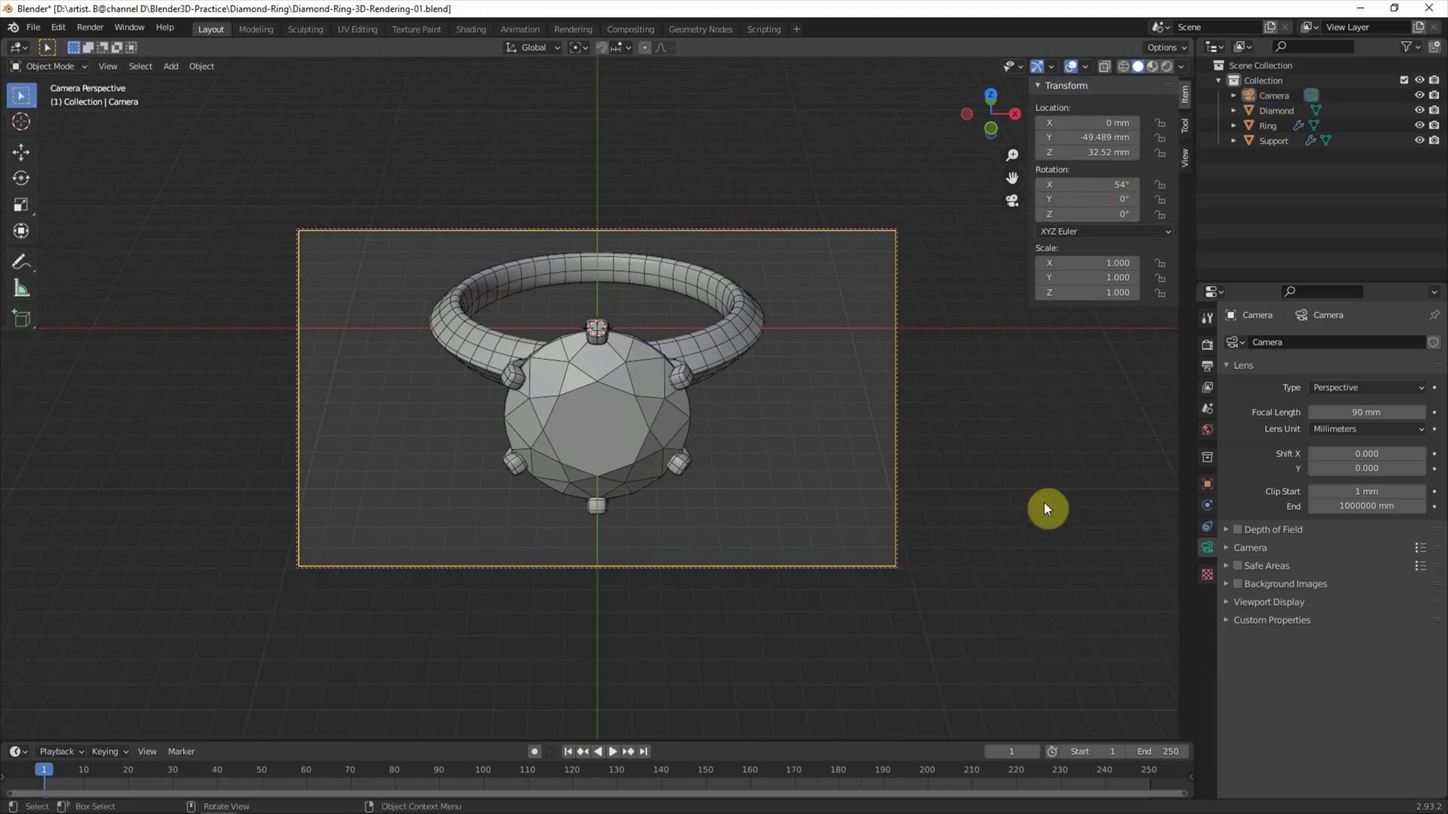
click(169, 67)
mouse_move(107, 66)
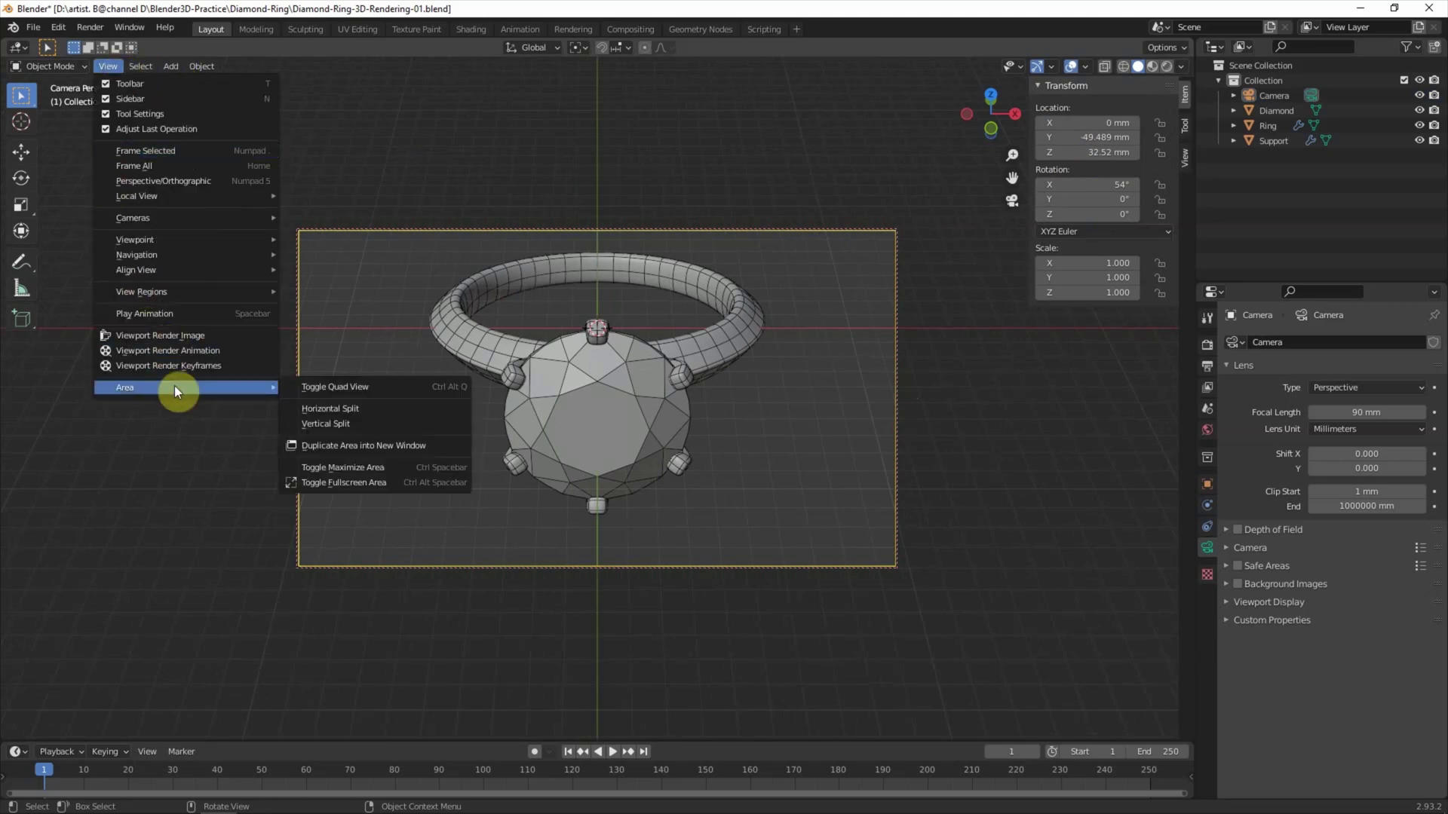
- Split the 3D view horizontally, shrink the upper area, and fit the camera bounds to it
click(321, 409)
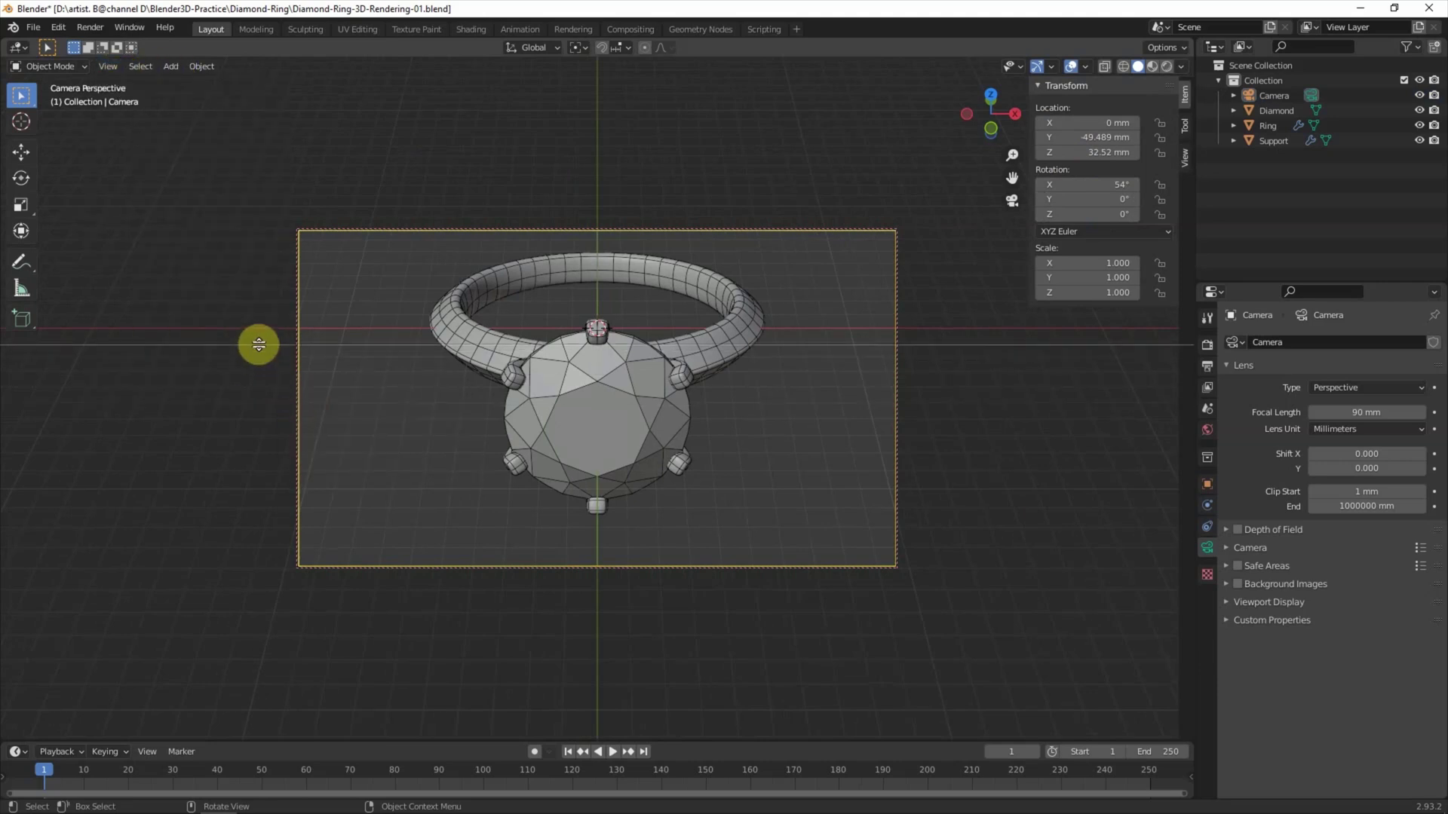
click(260, 346)
drag(194, 346, 196, 291)
click(103, 65)
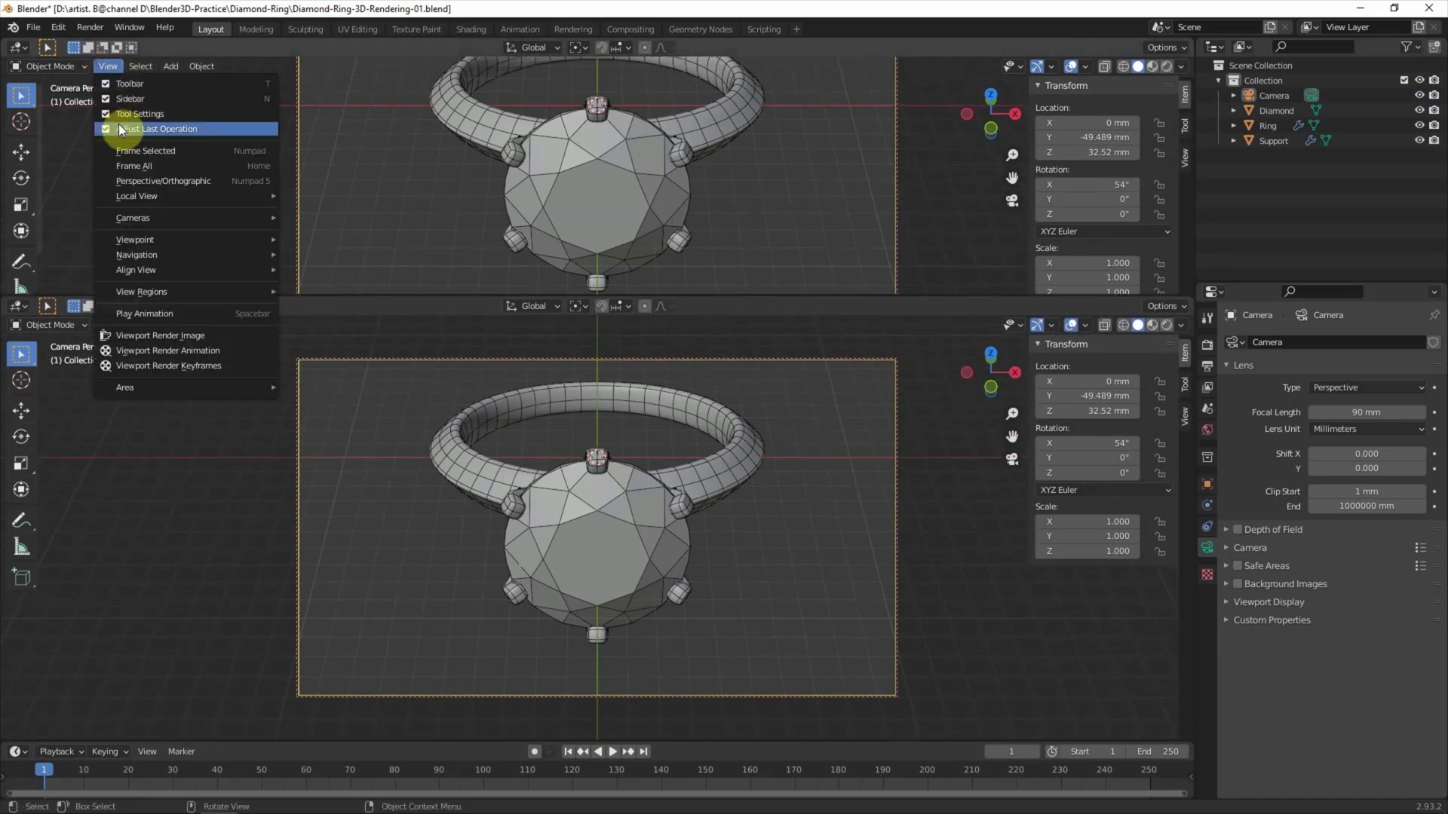
click(365, 247)
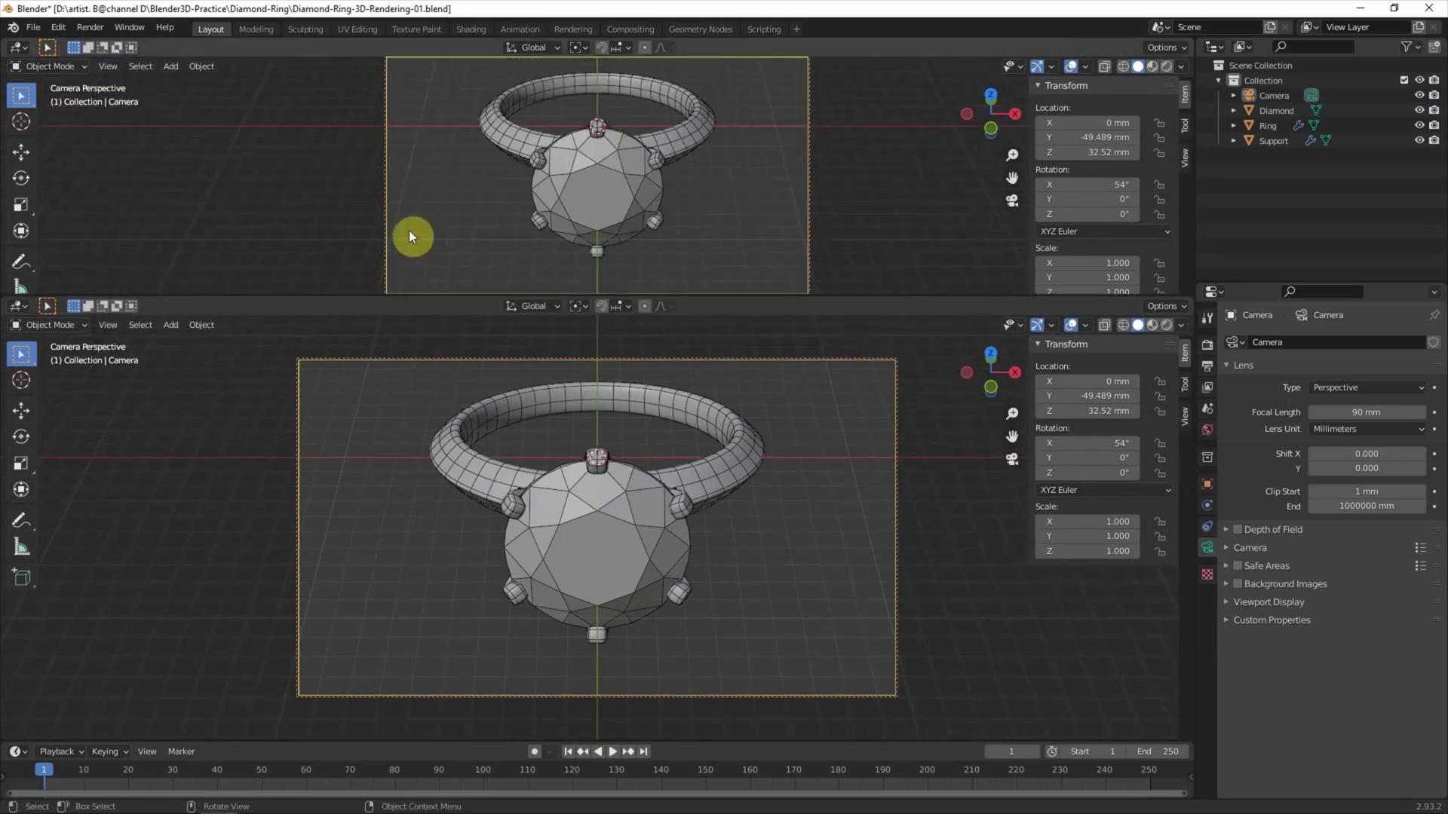
- Orbit the lower view to an angled perspective of the ring
click(990, 386)
drag(968, 419, 810, 522)
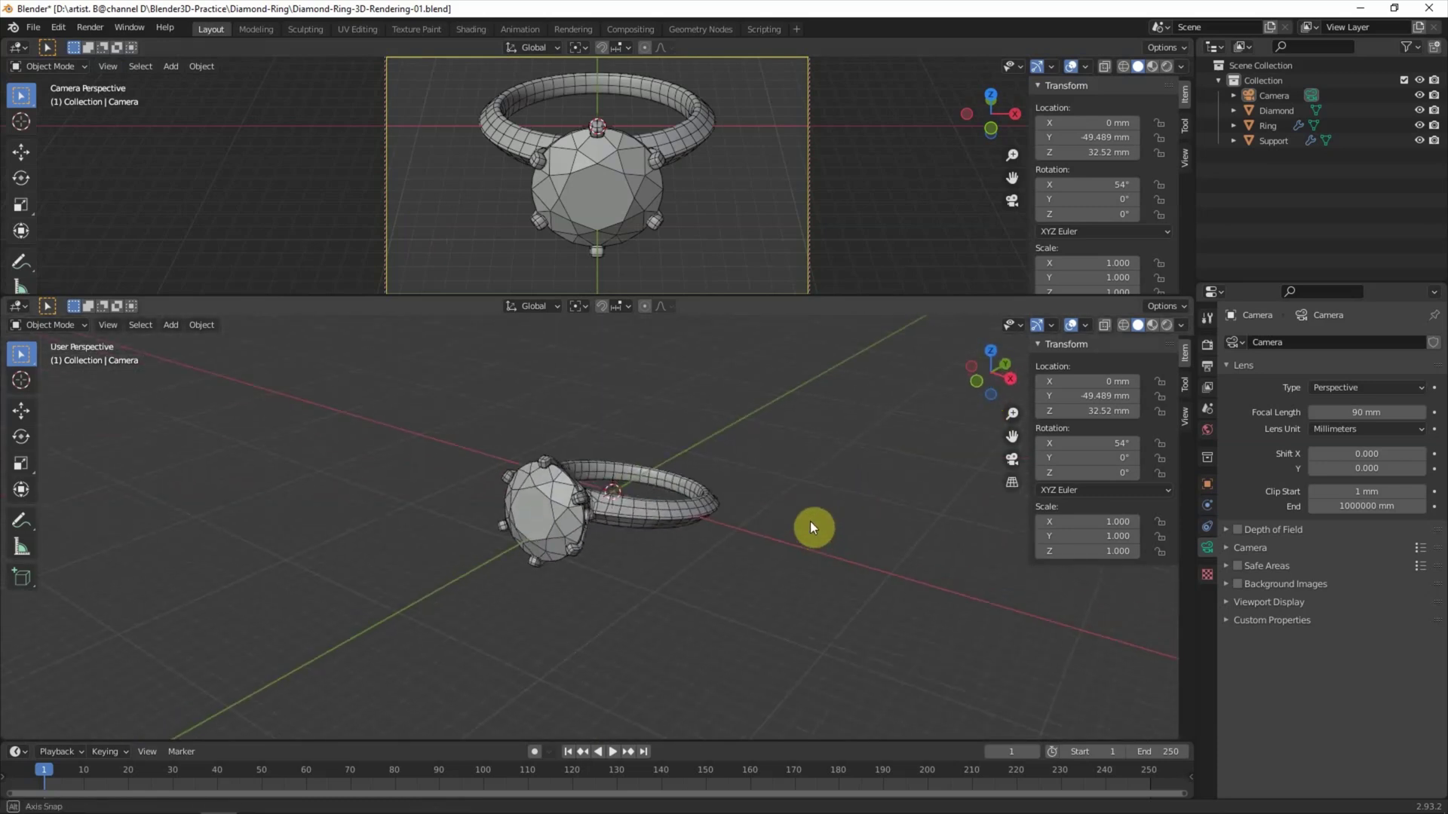
middle_drag(813, 513, 821, 534)
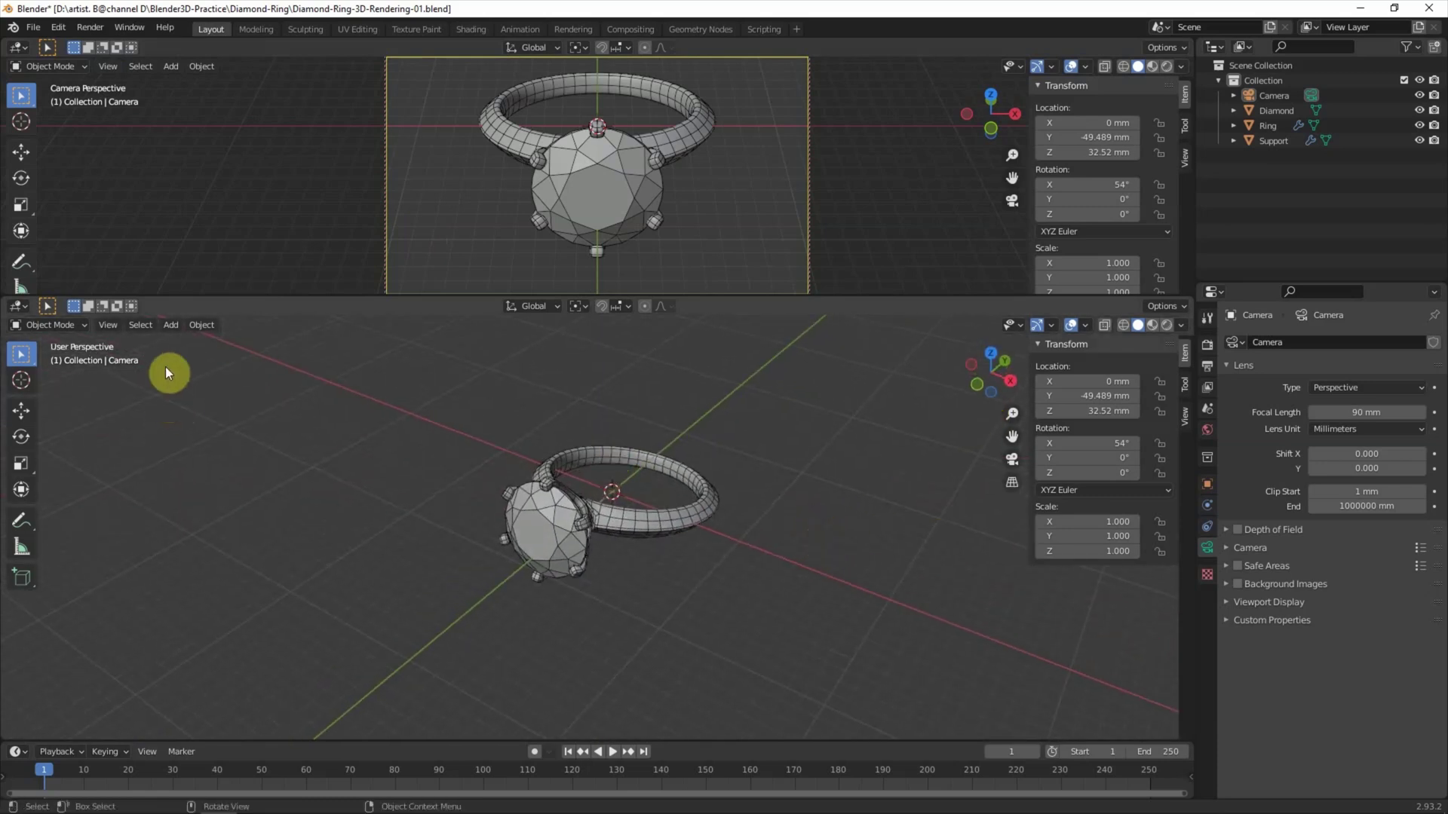
click(170, 325)
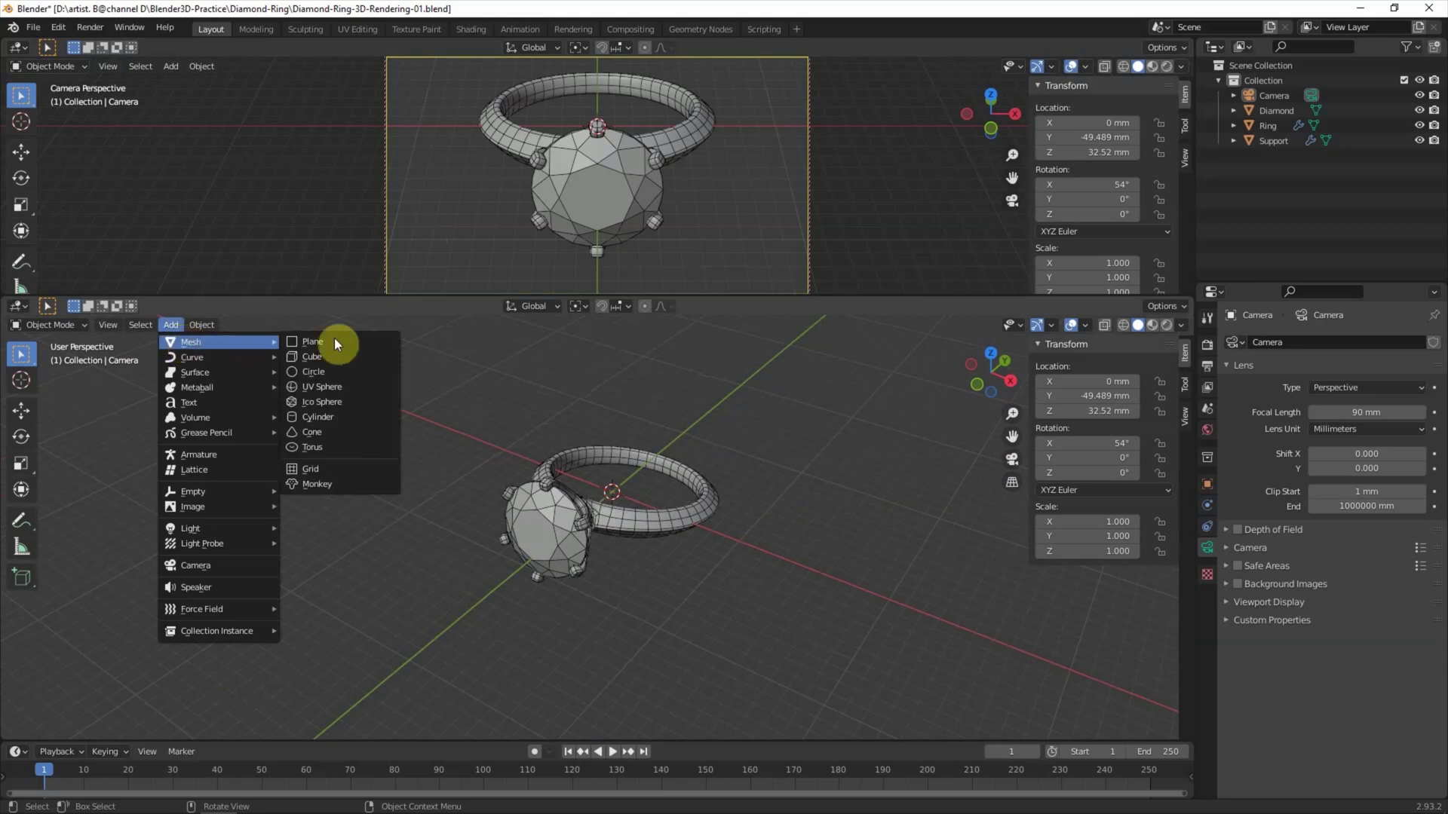
- Add a plane, enlarge it, and move it down beneath the ring
click(333, 341)
key(s)
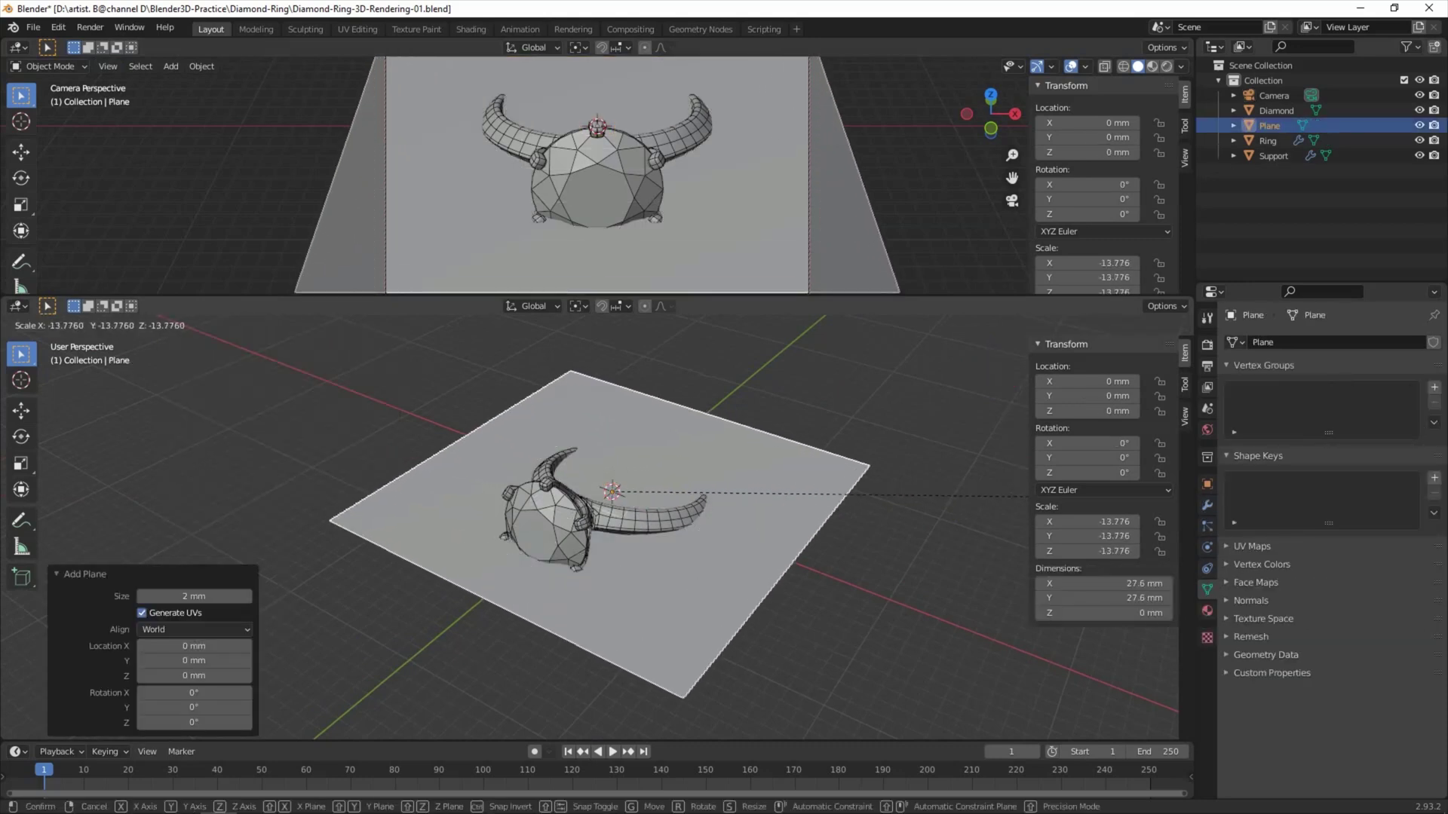
click(1066, 453)
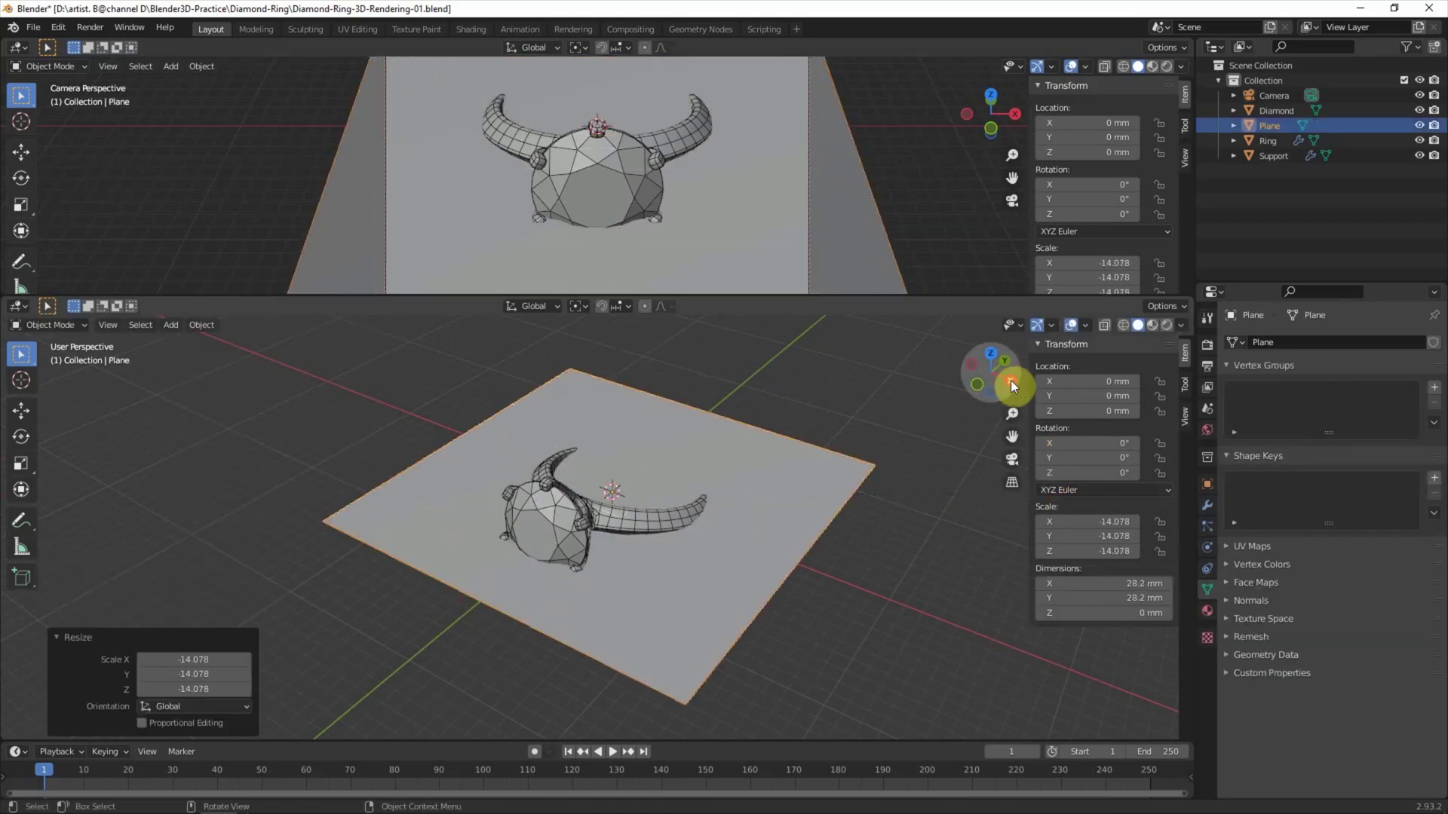
click(1008, 380)
key(g)
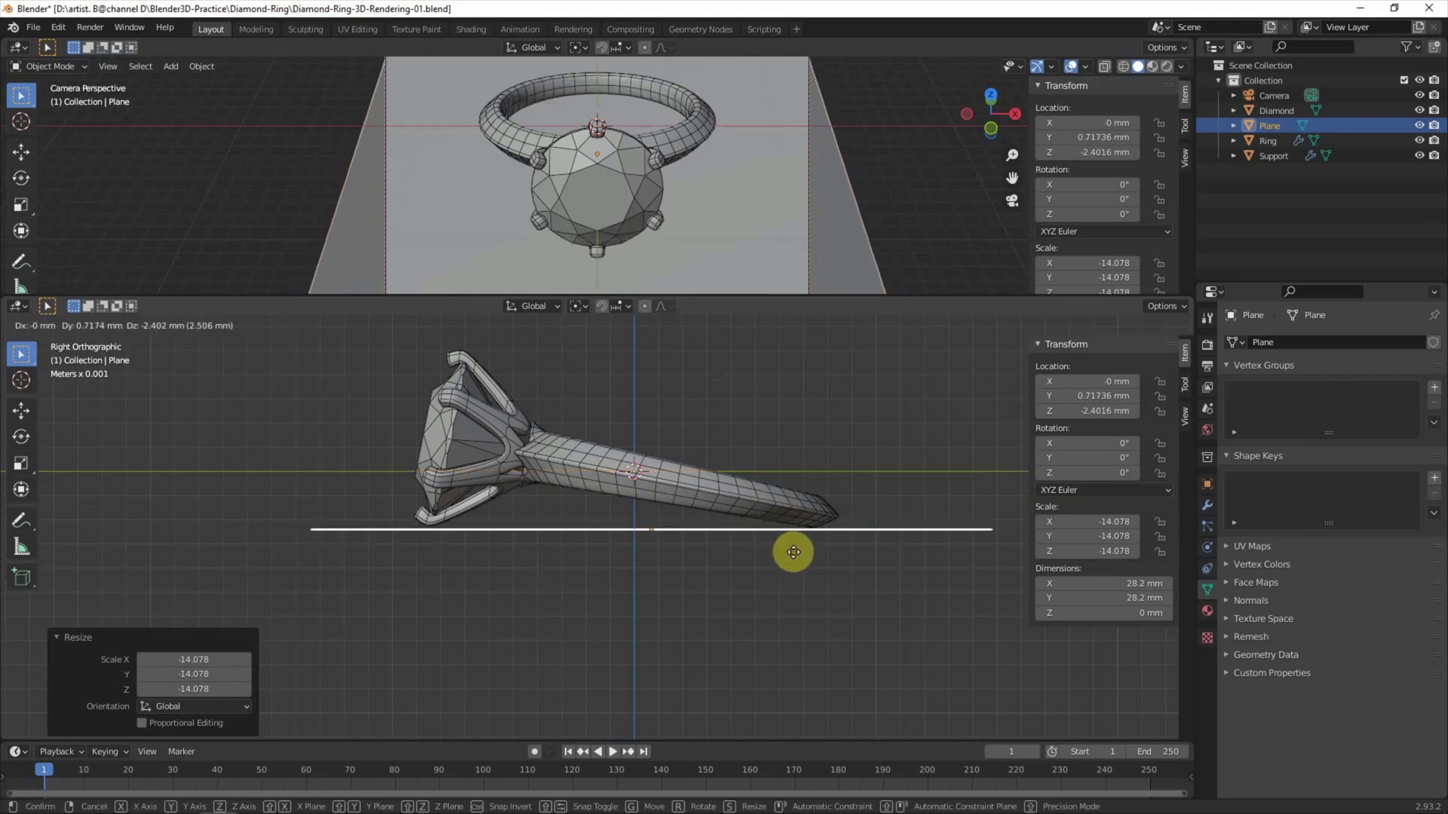
click(794, 551)
scroll(799, 558, up, 3)
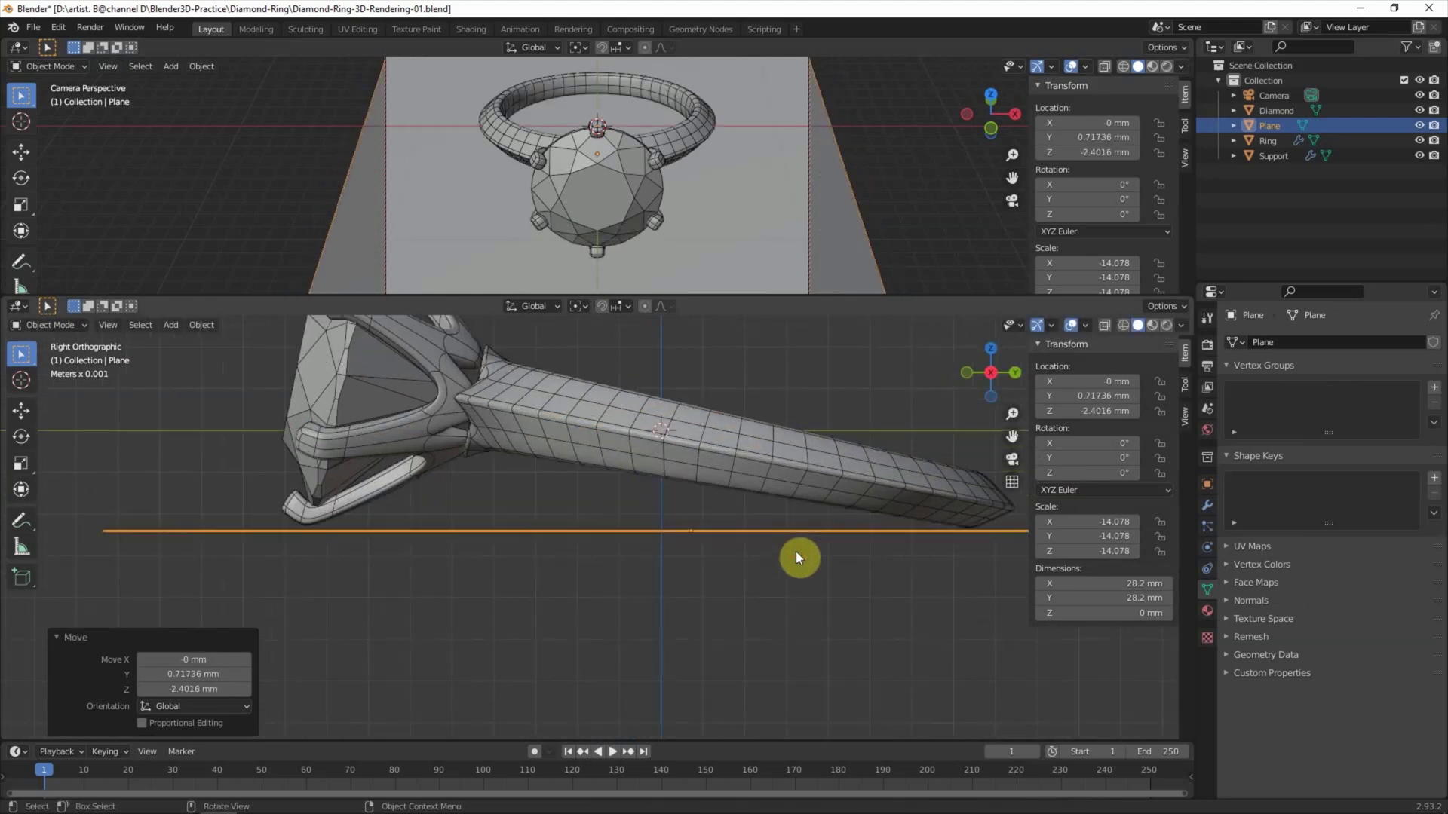
key(g)
click(656, 555)
scroll(656, 556, down, 2)
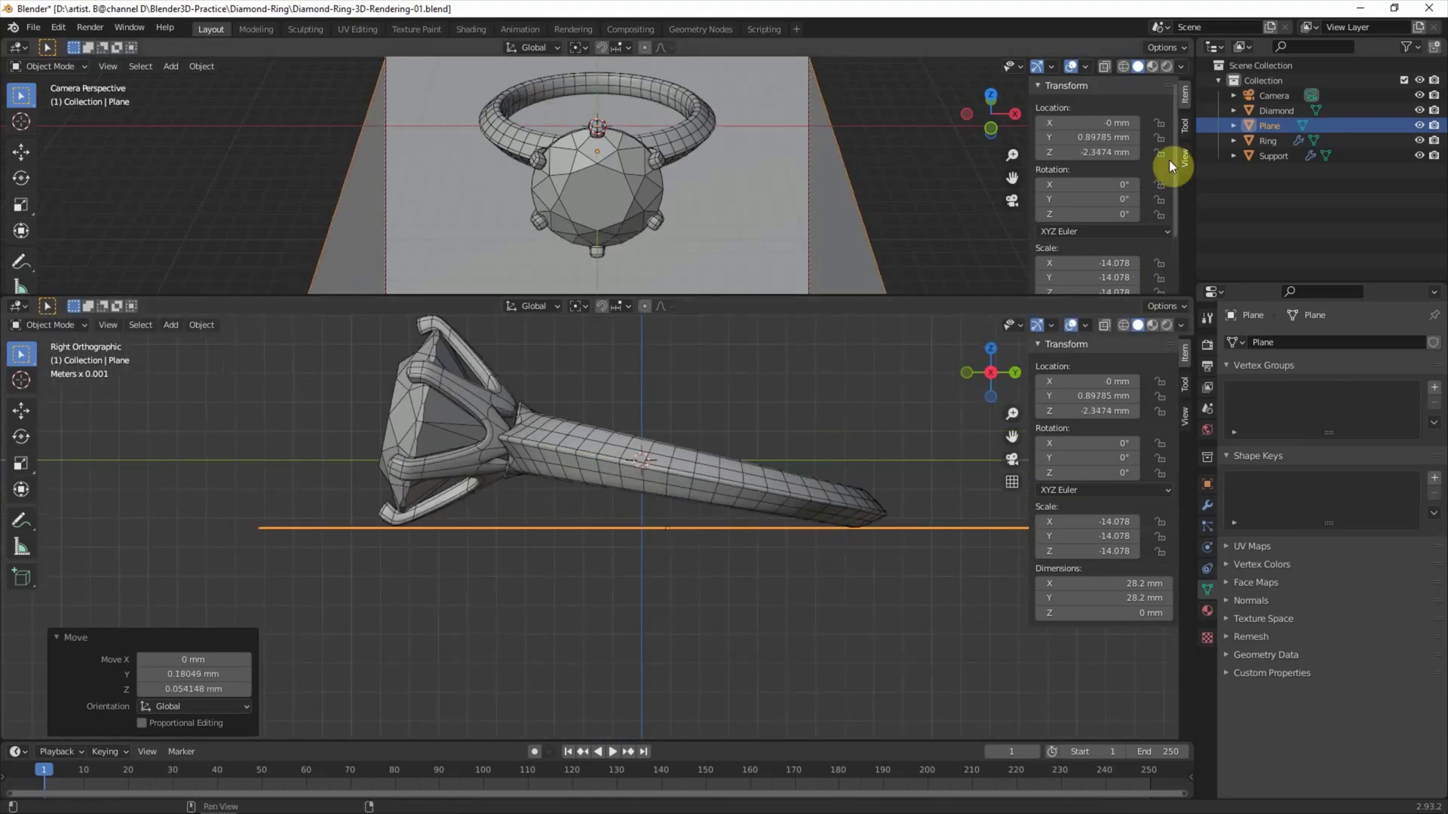
- Tilt the Diamond, Ring and Support slightly and reposition the plane beneath them
click(1272, 110)
ctrl+click(1269, 140)
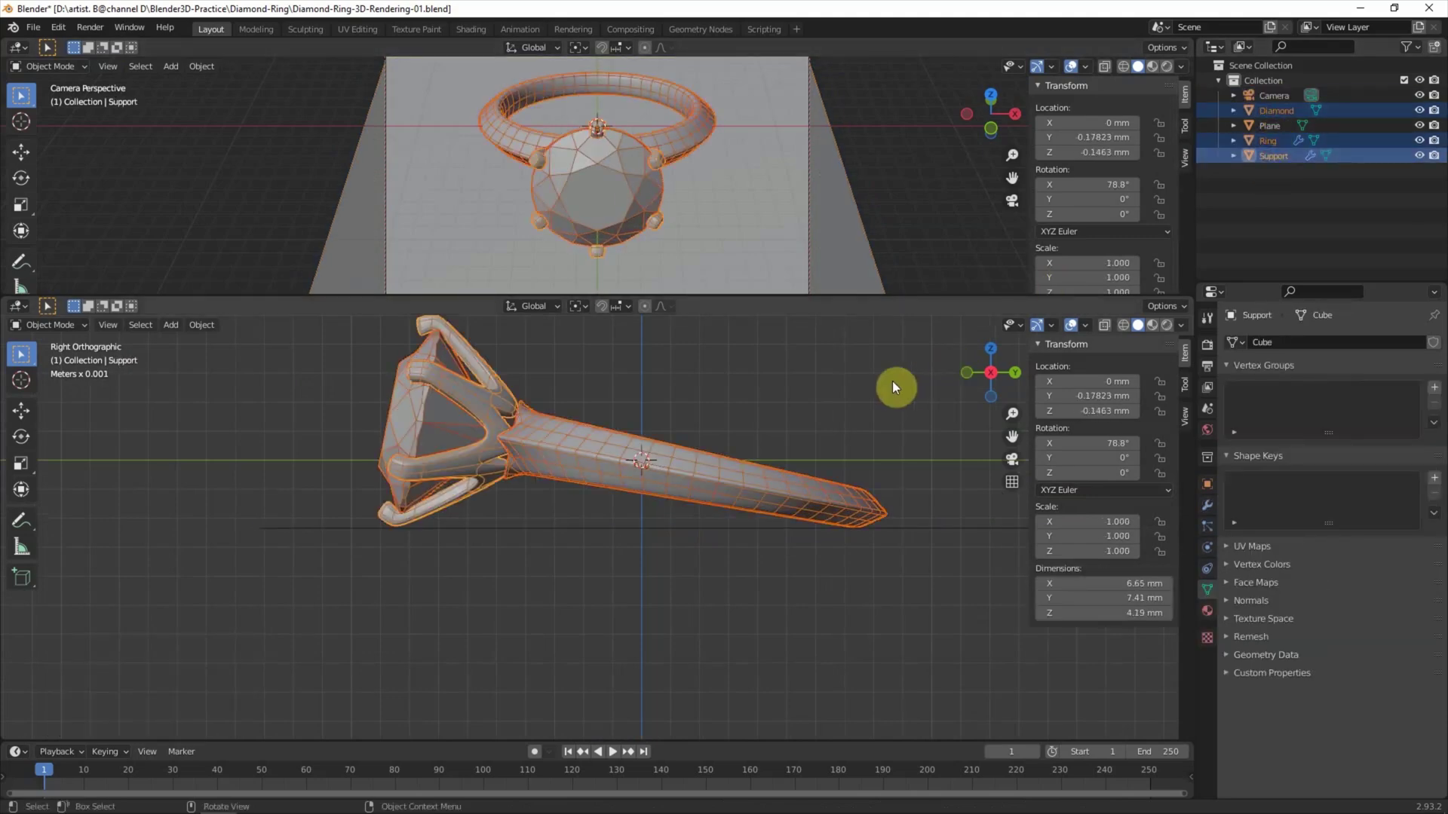
key(r)
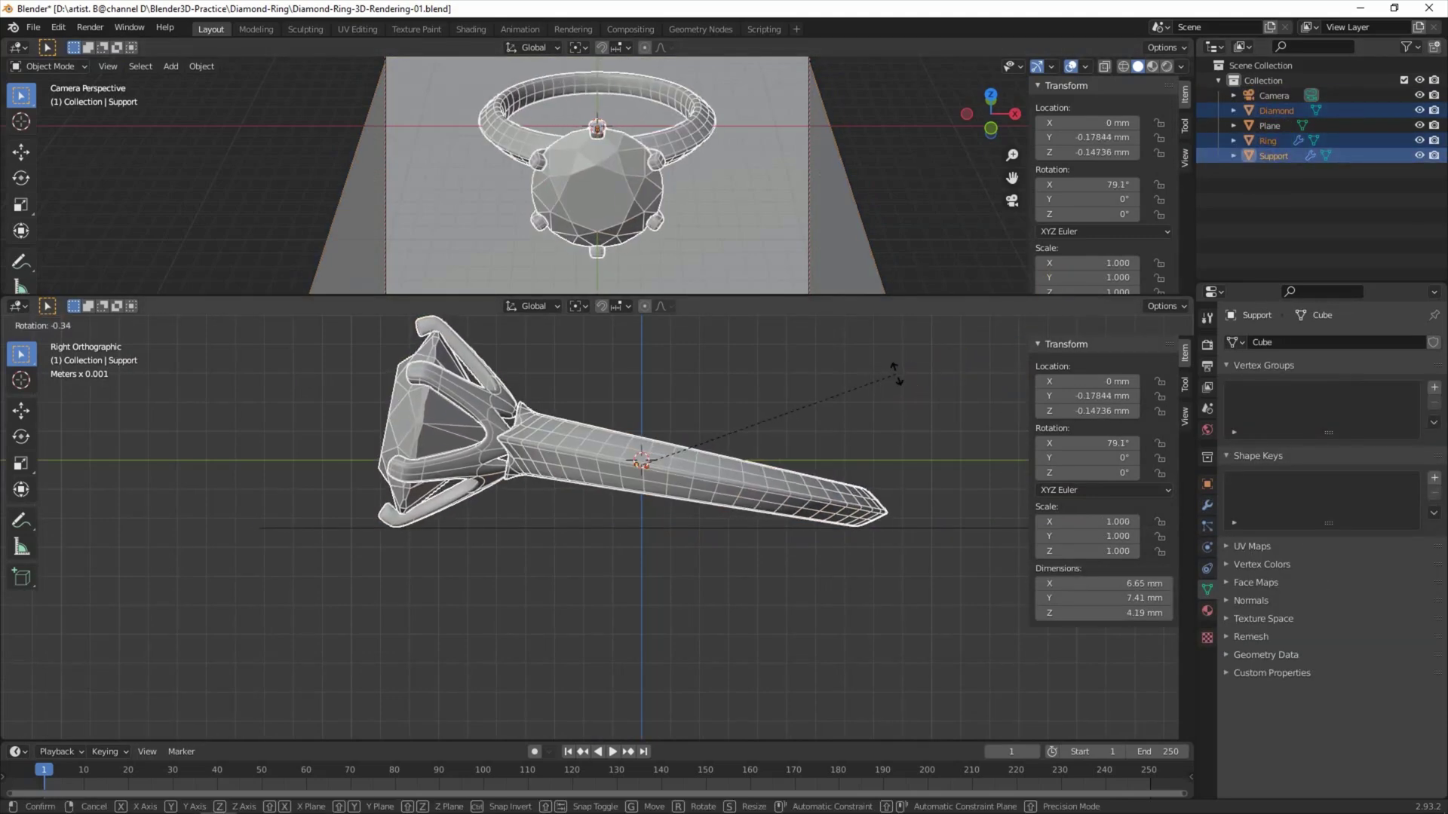
click(897, 375)
click(923, 528)
scroll(911, 554, up, 2)
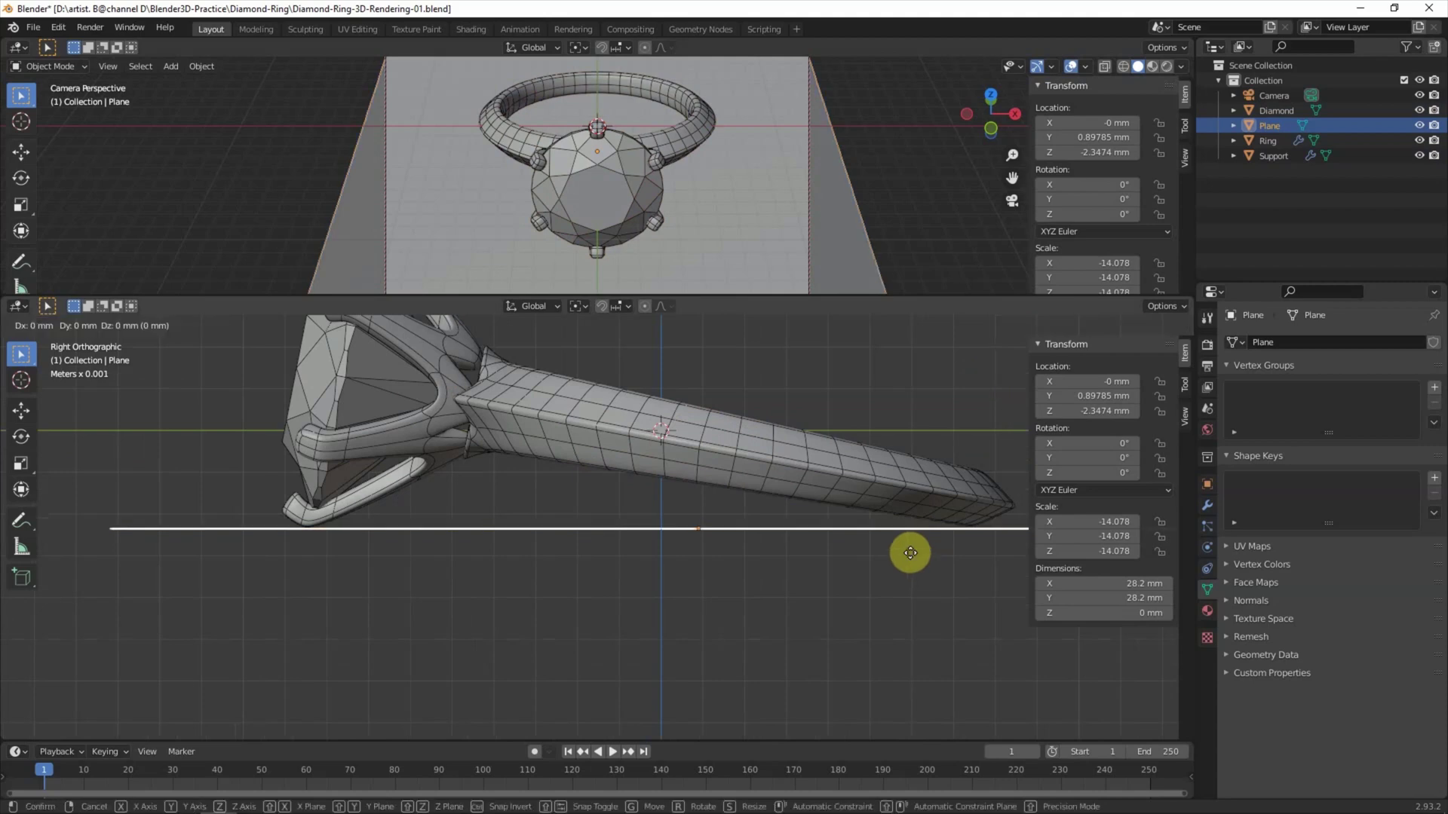
click(865, 598)
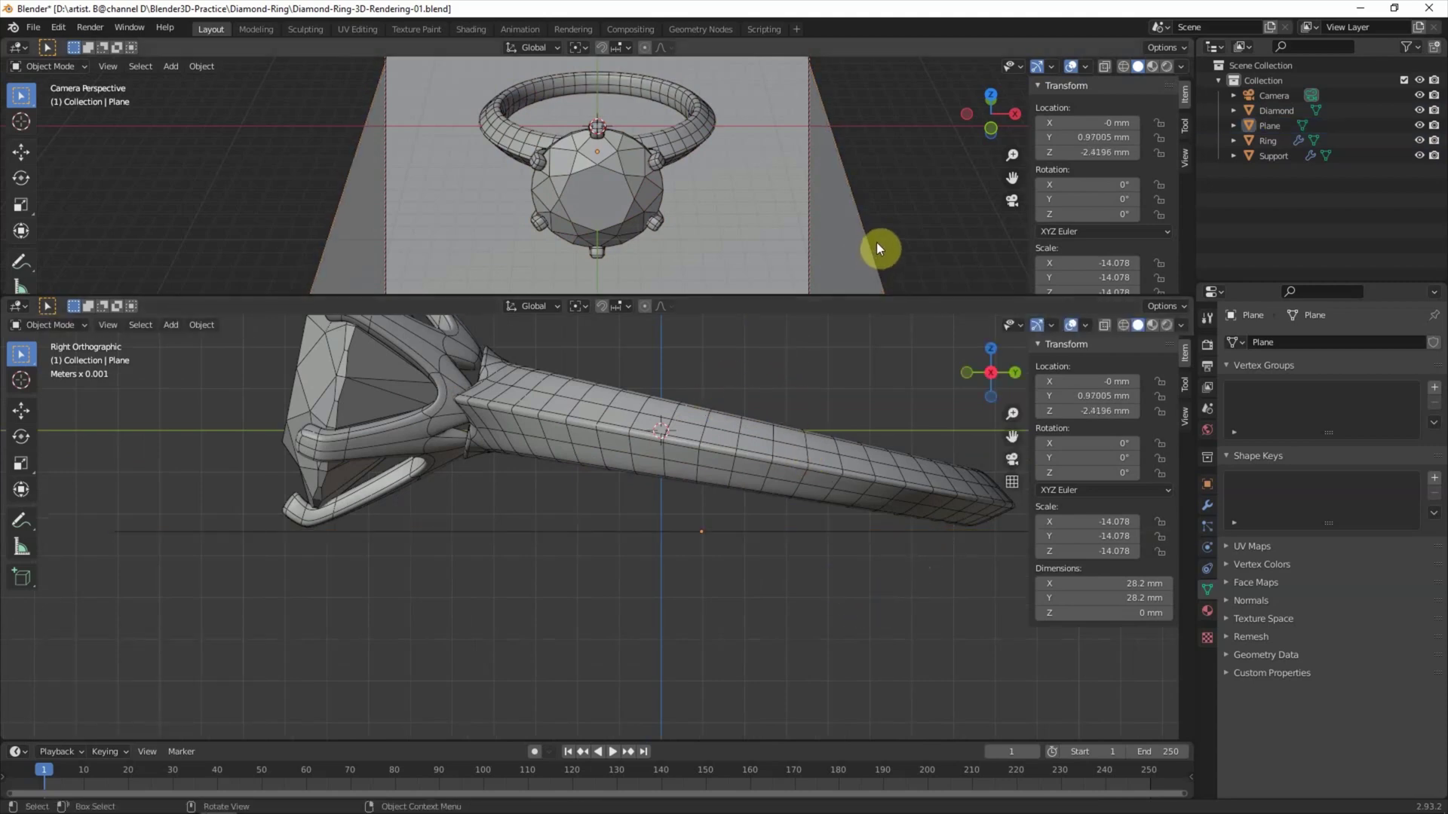
- Widen the plane to 29.6 mm along X and orbit to a perspective overview
click(843, 246)
key(s)
key(x)
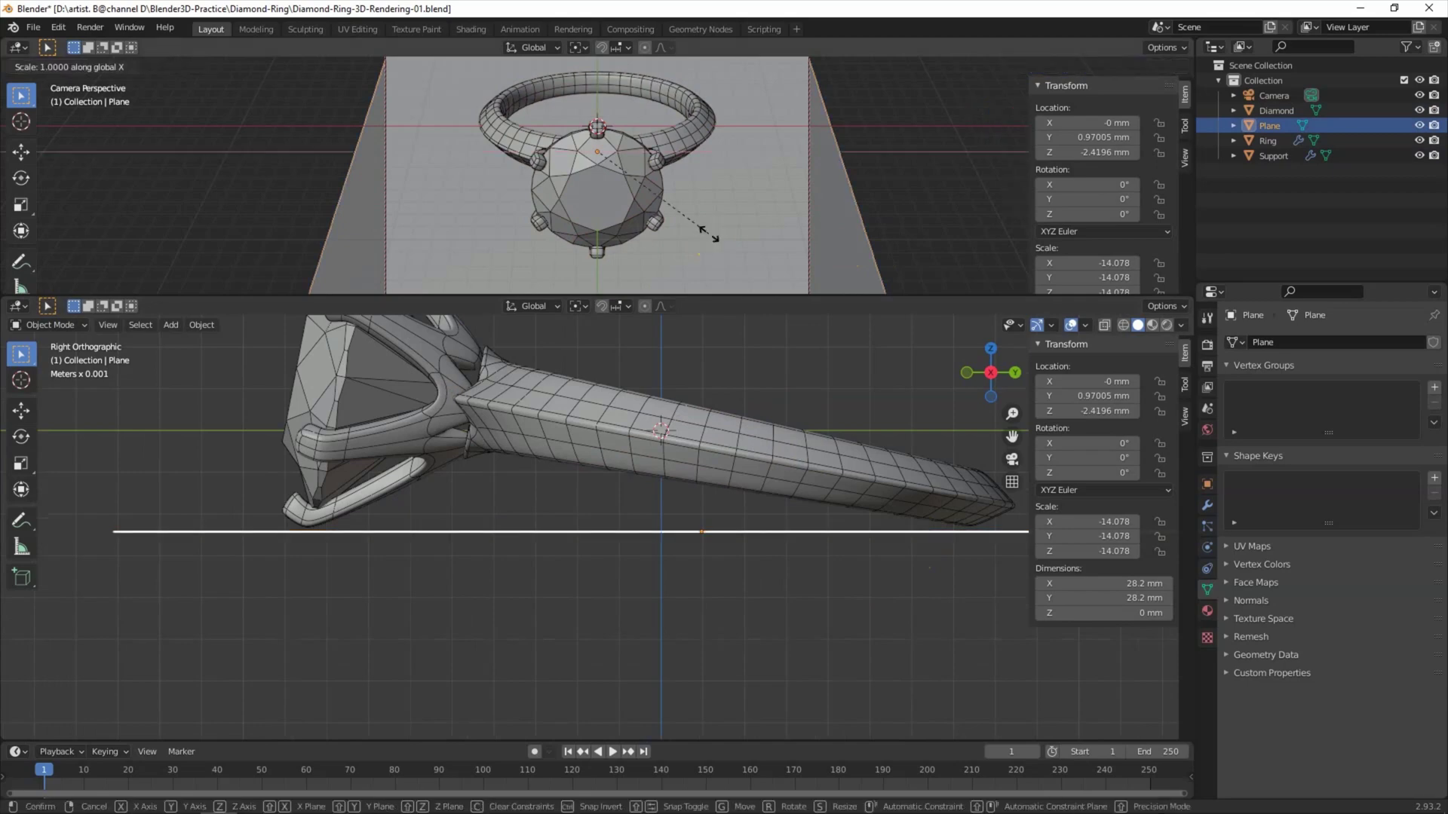
click(918, 179)
click(919, 180)
mouse_move(991, 377)
mouse_down()
mouse_move(789, 392)
mouse_move(738, 472)
mouse_move(762, 494)
mouse_up()
drag(238, 351, 436, 428)
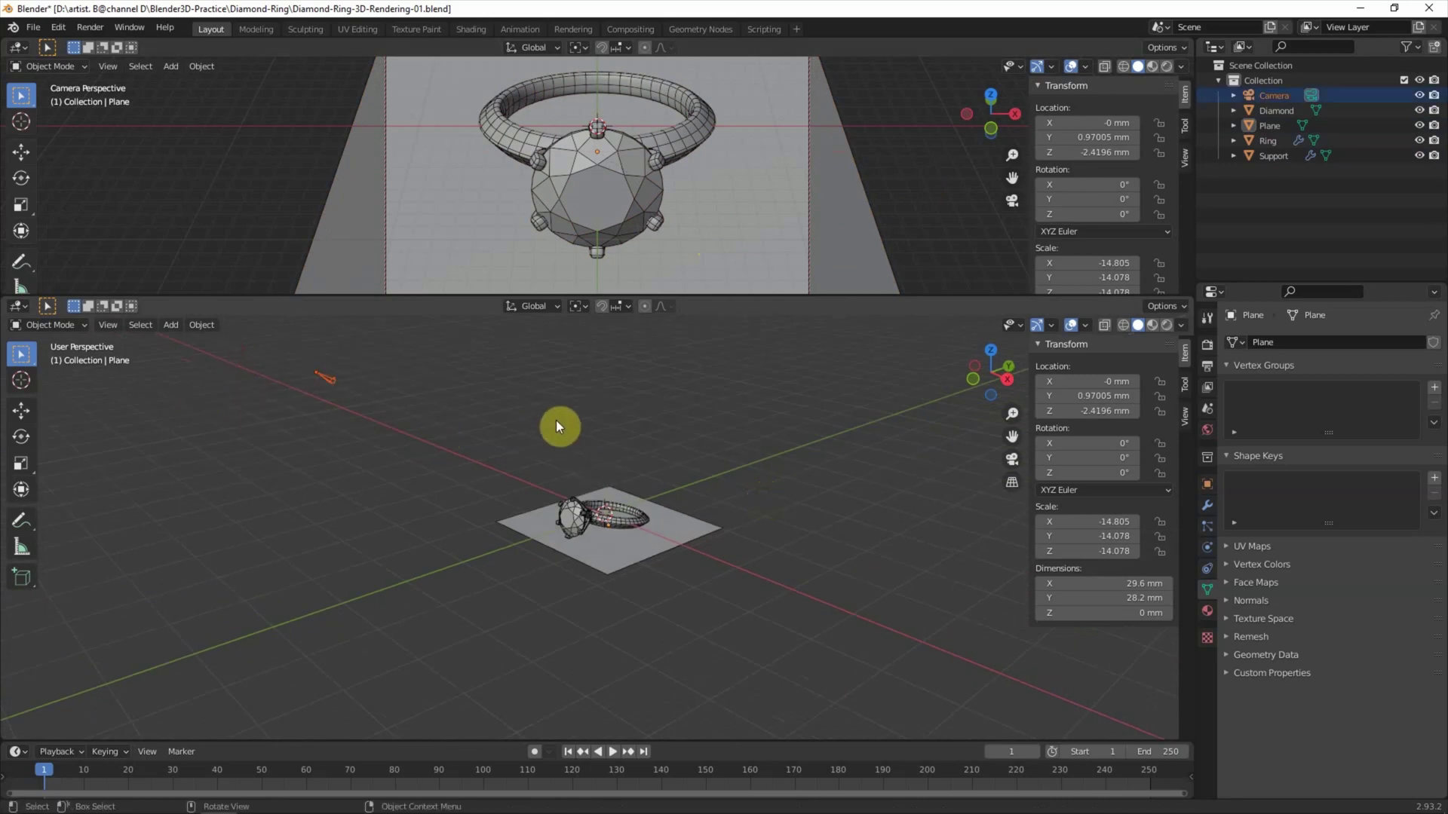
- Switch the render engine to Cycles with 256 render and 256 viewport samples
click(1206, 344)
click(1328, 343)
click(1328, 392)
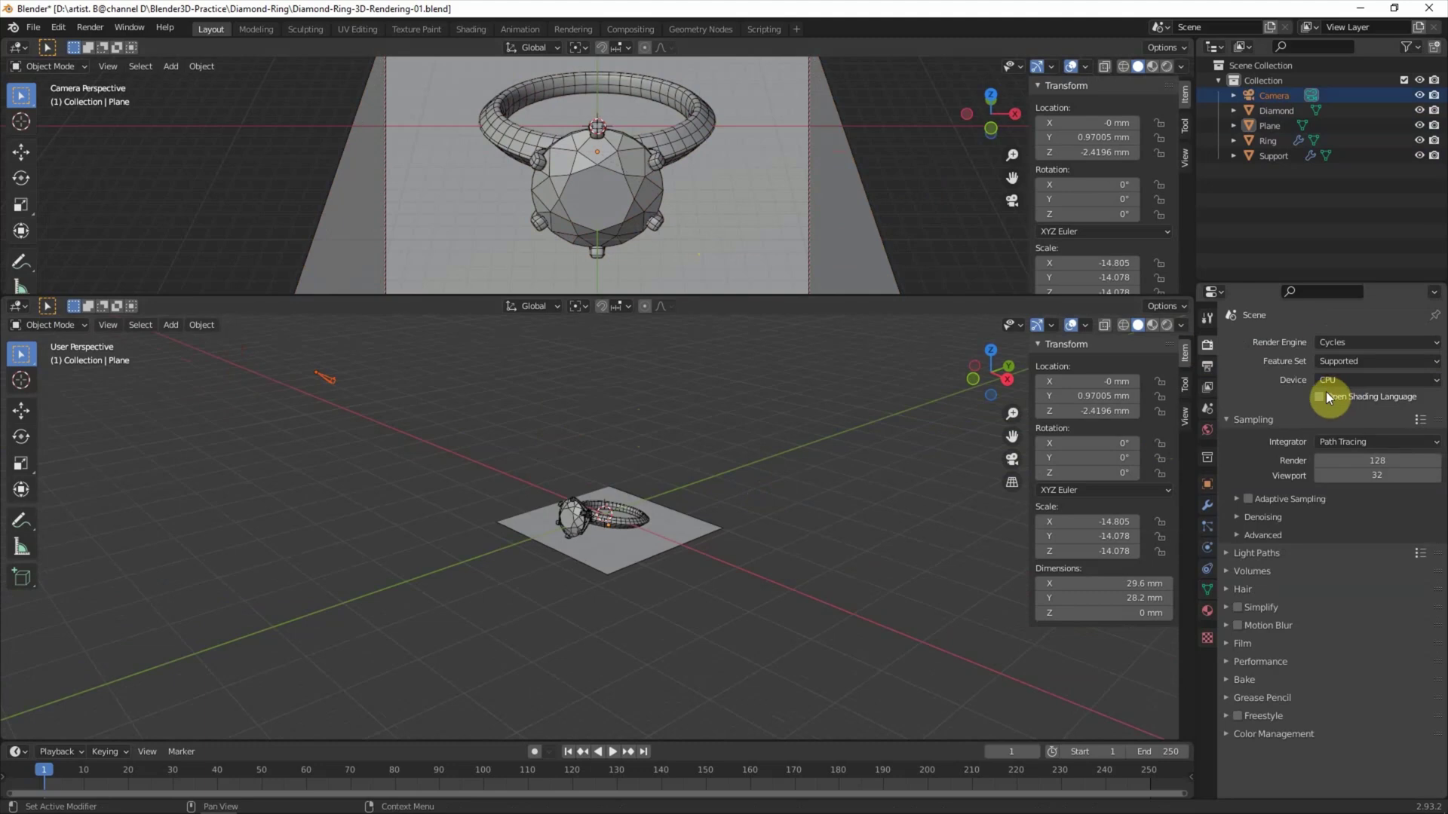
click(1367, 462)
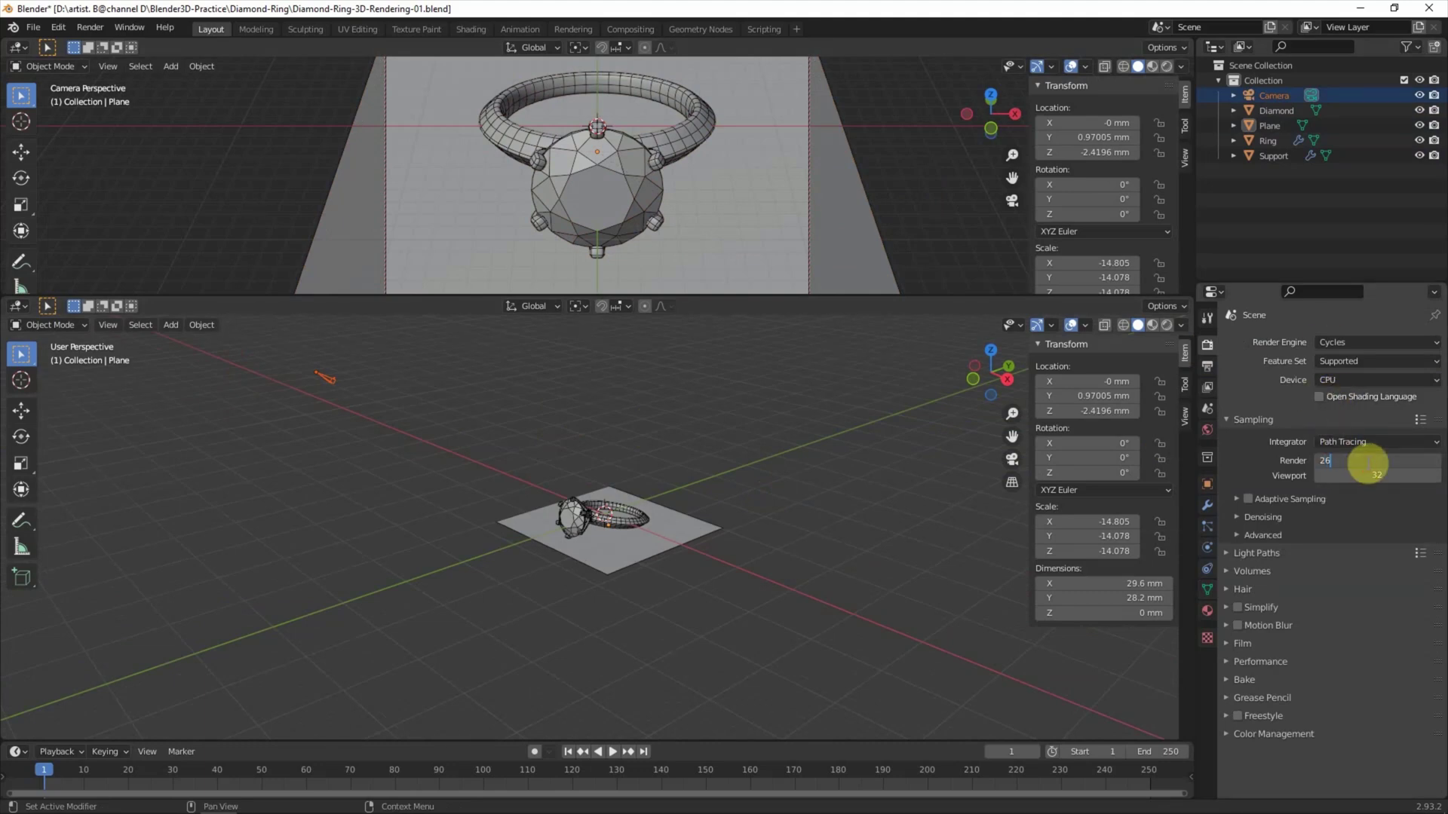
text(6)
click(1366, 478)
text(2)
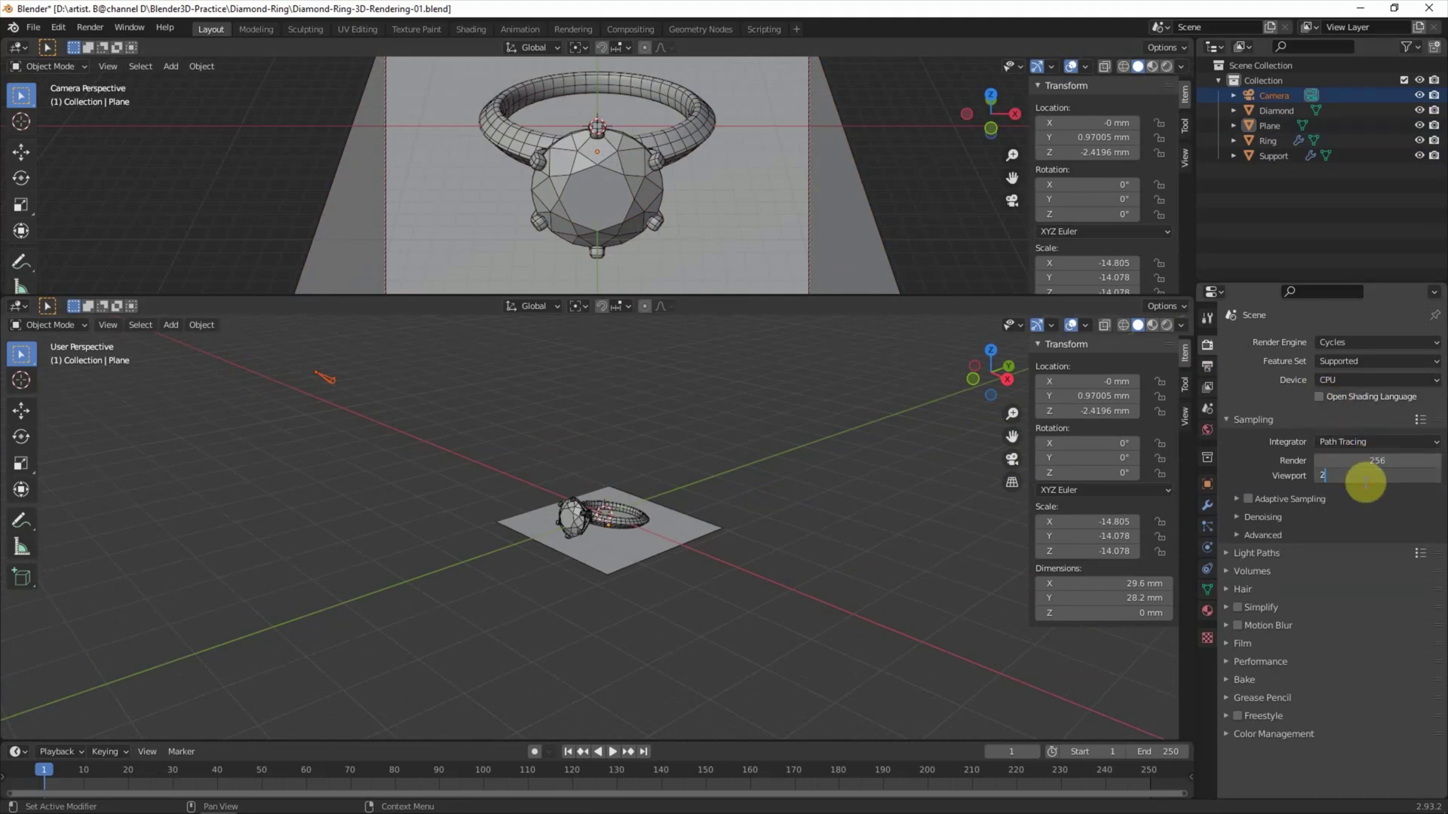
text(56)
key(Return)
- Enable render denoising using OpenImageDenoise
click(1253, 520)
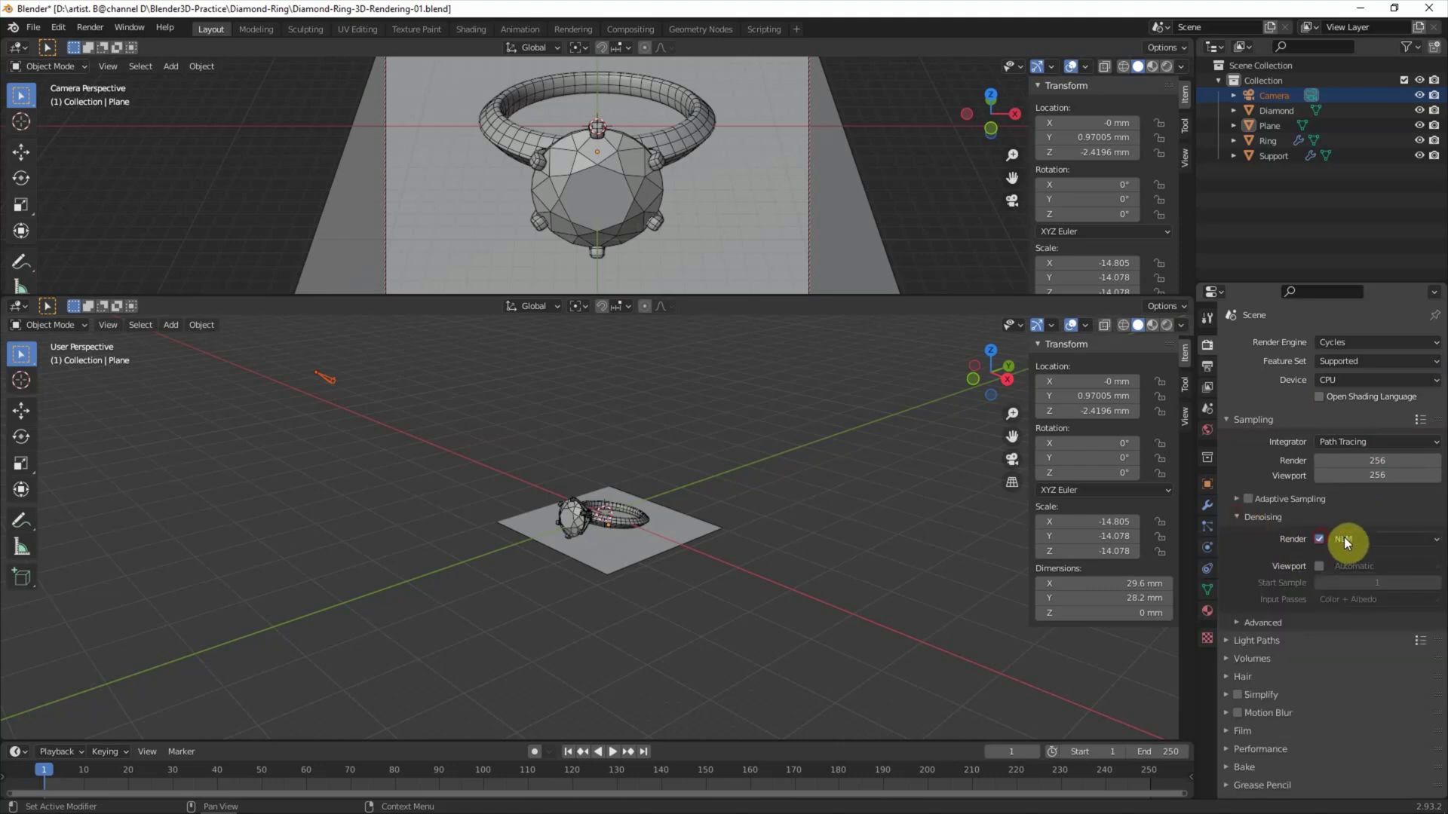
click(1320, 539)
click(1350, 538)
click(1396, 588)
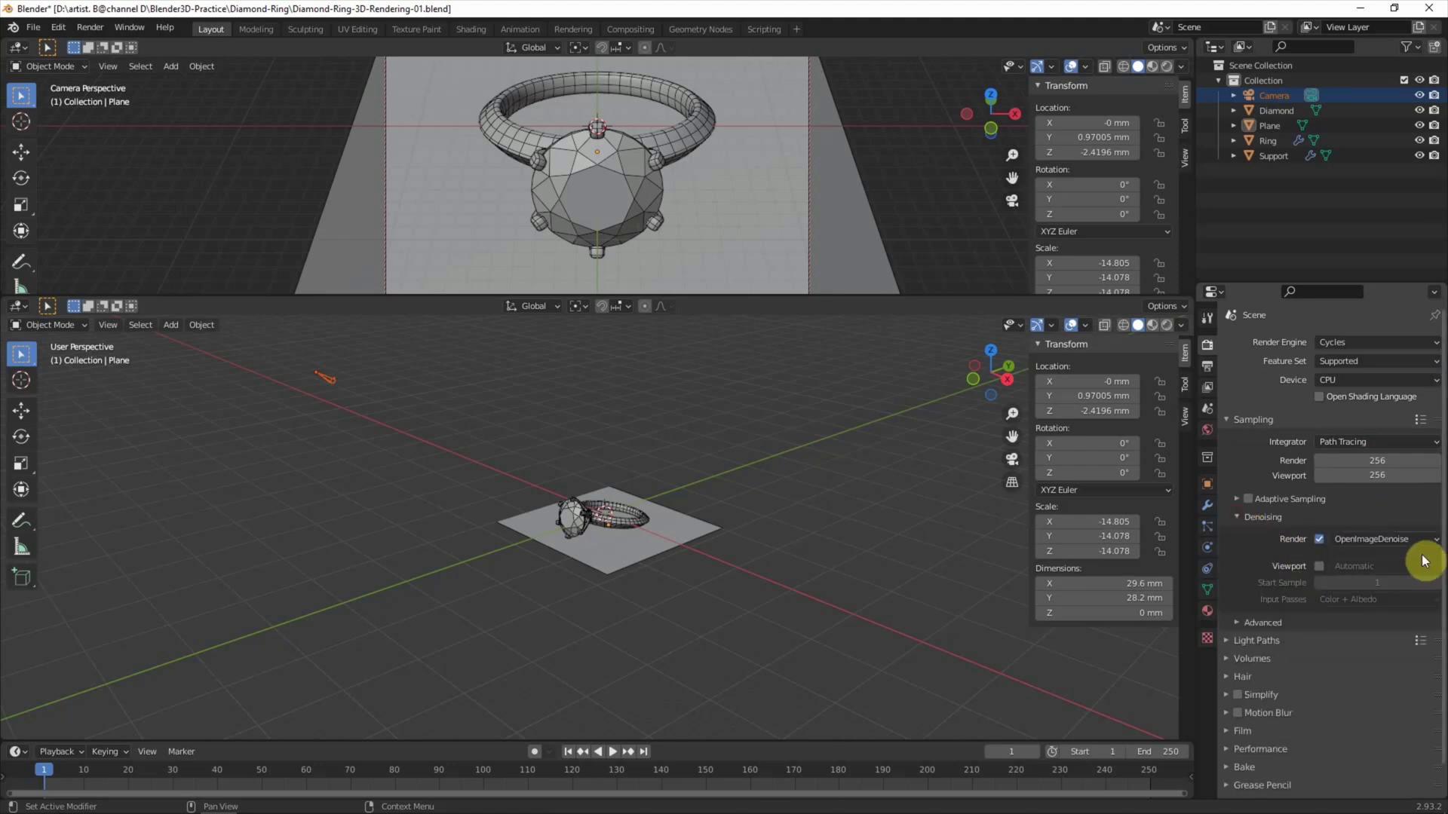
- Preview the camera view in Rendered shading with the wireframe overlay off
click(965, 509)
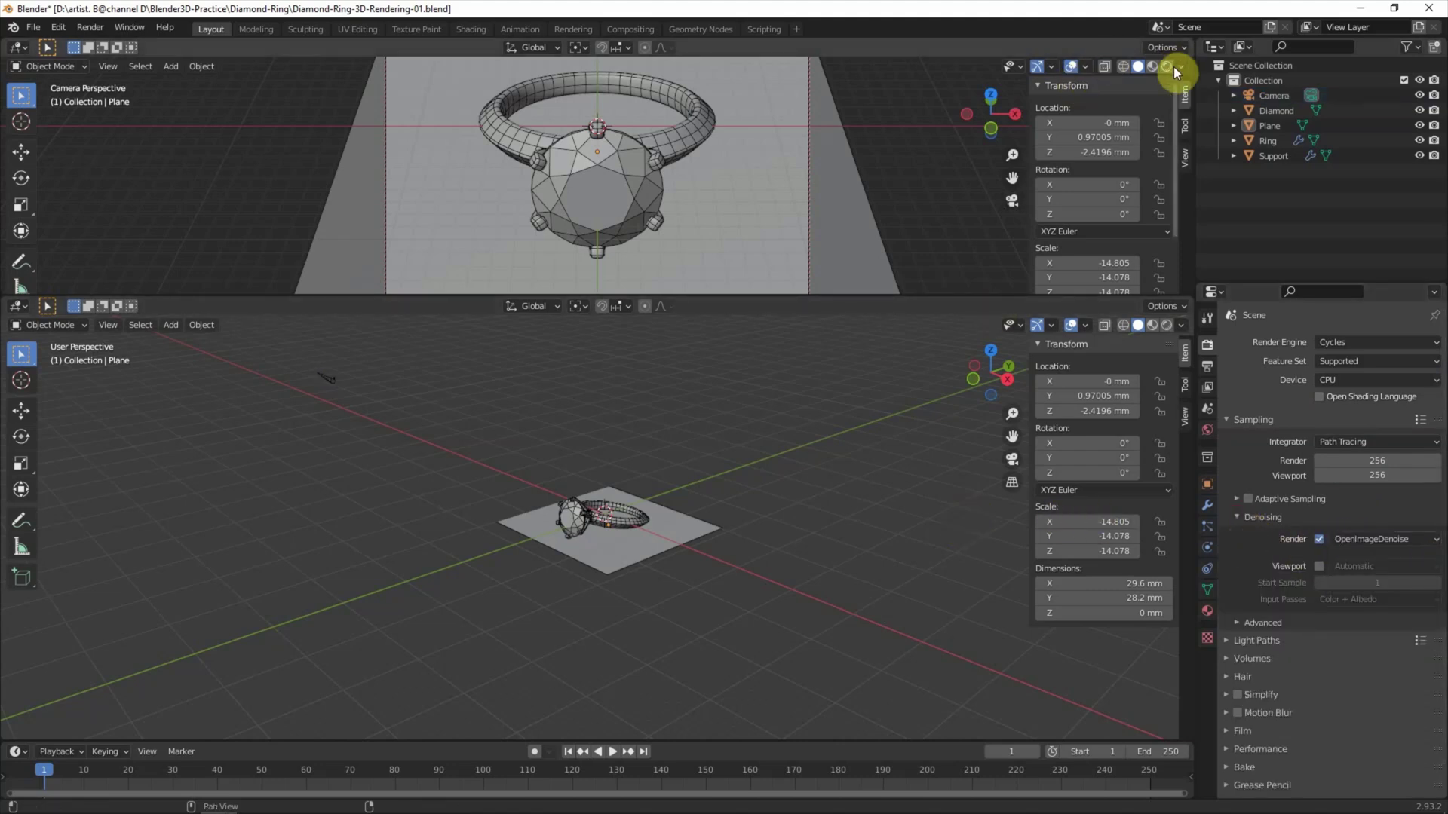
click(1167, 66)
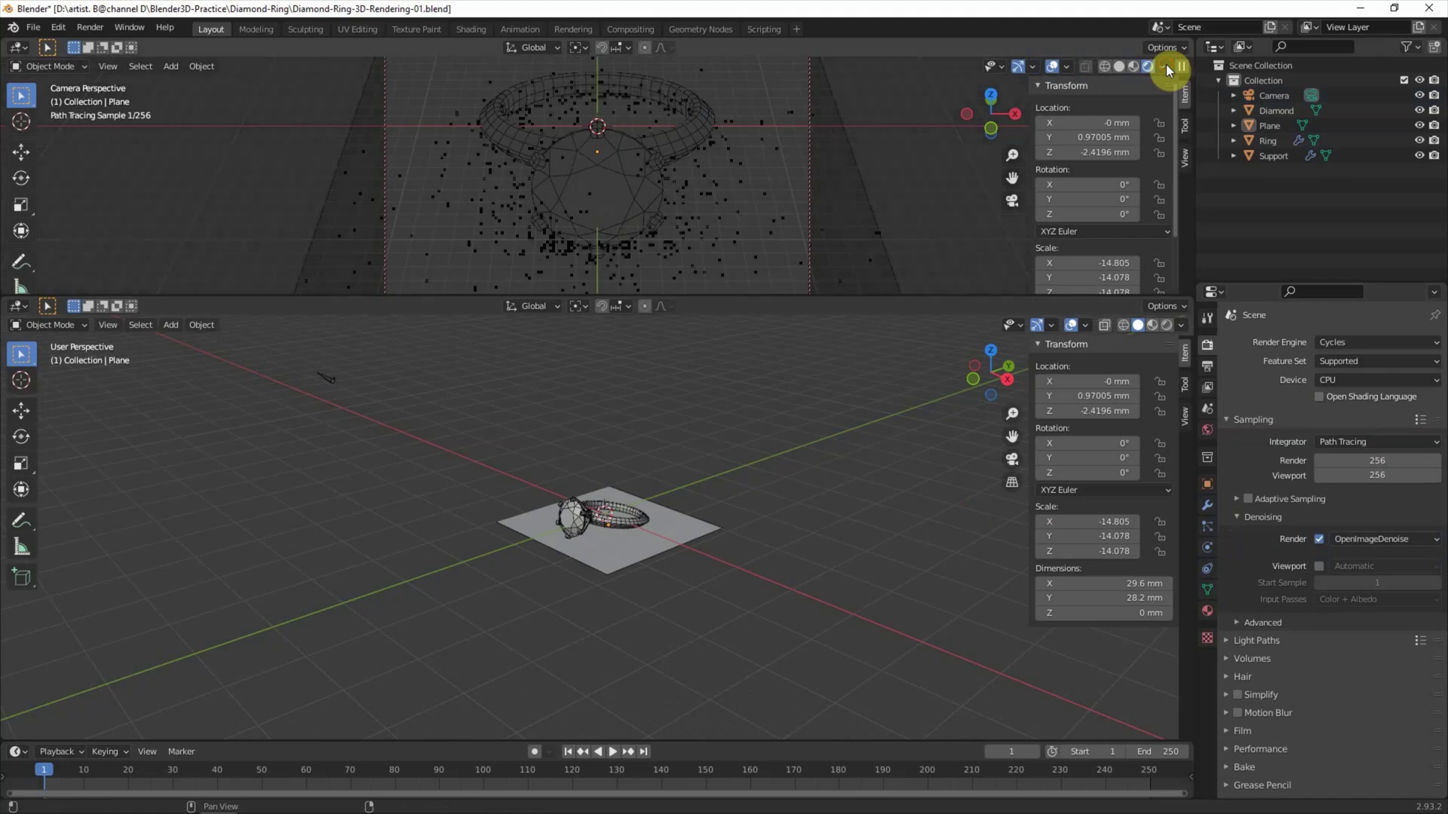
click(1063, 67)
click(975, 322)
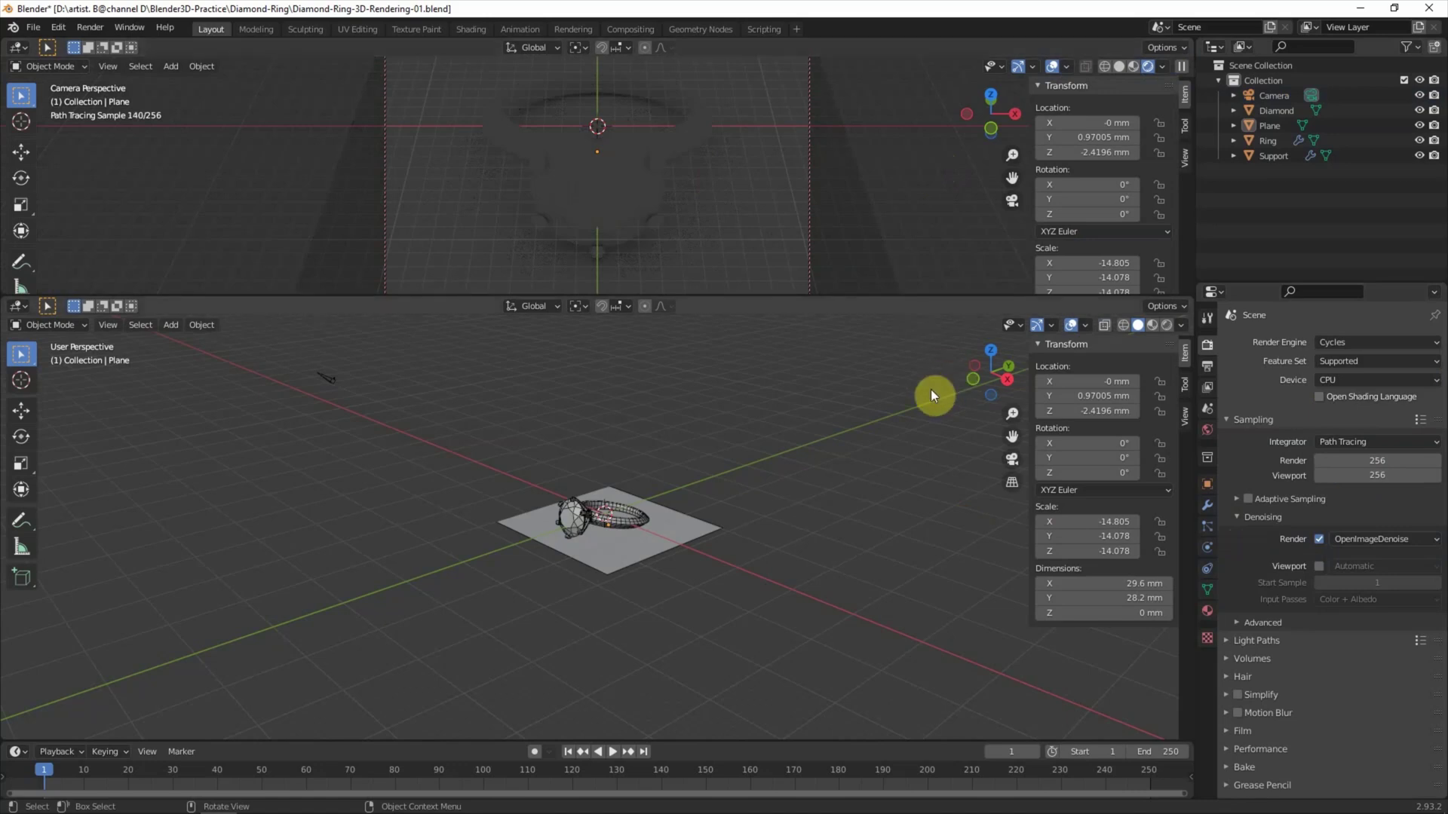
click(168, 324)
mouse_move(190, 528)
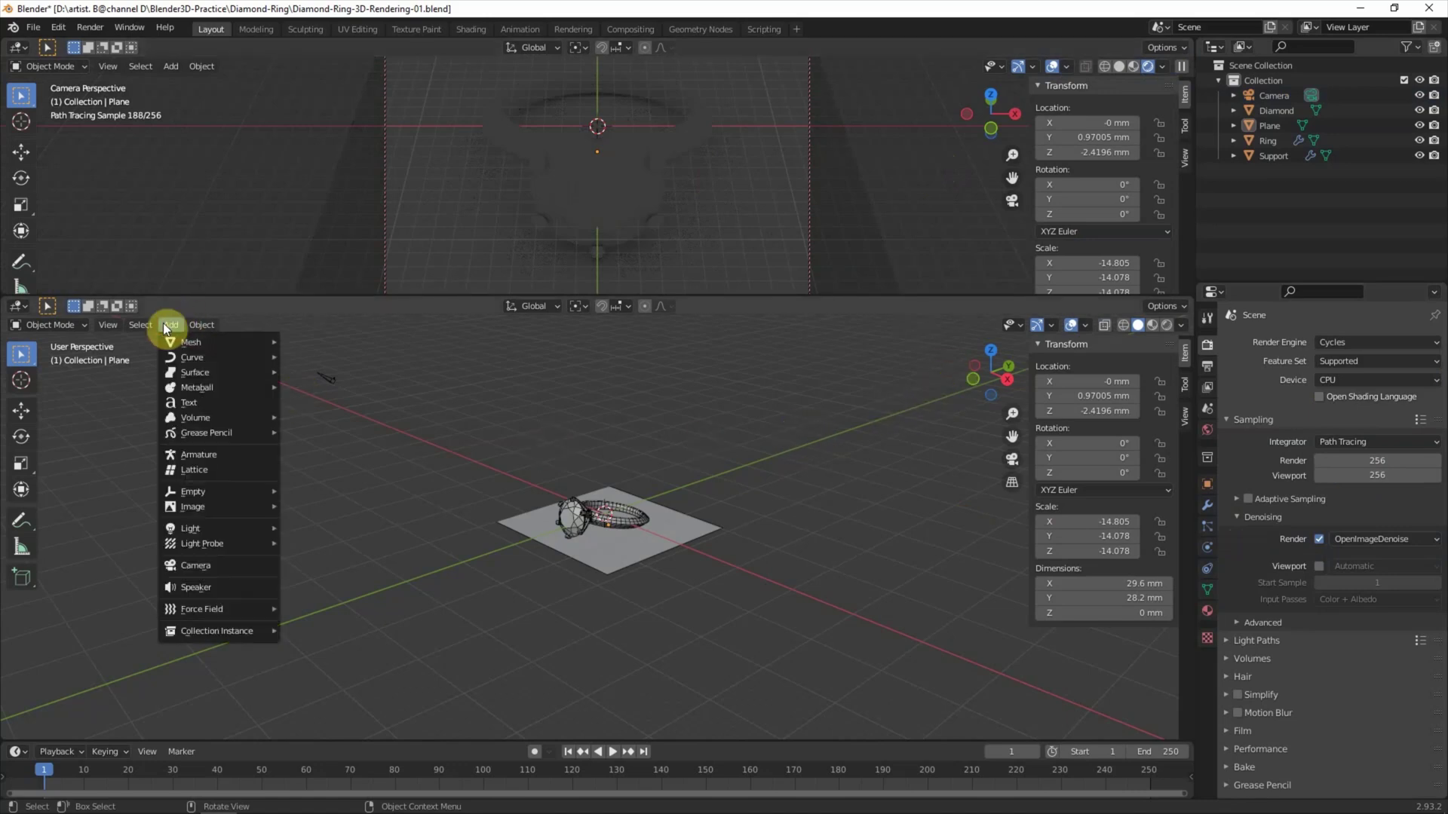
- Add an area light with its power set to 10 mW
click(318, 577)
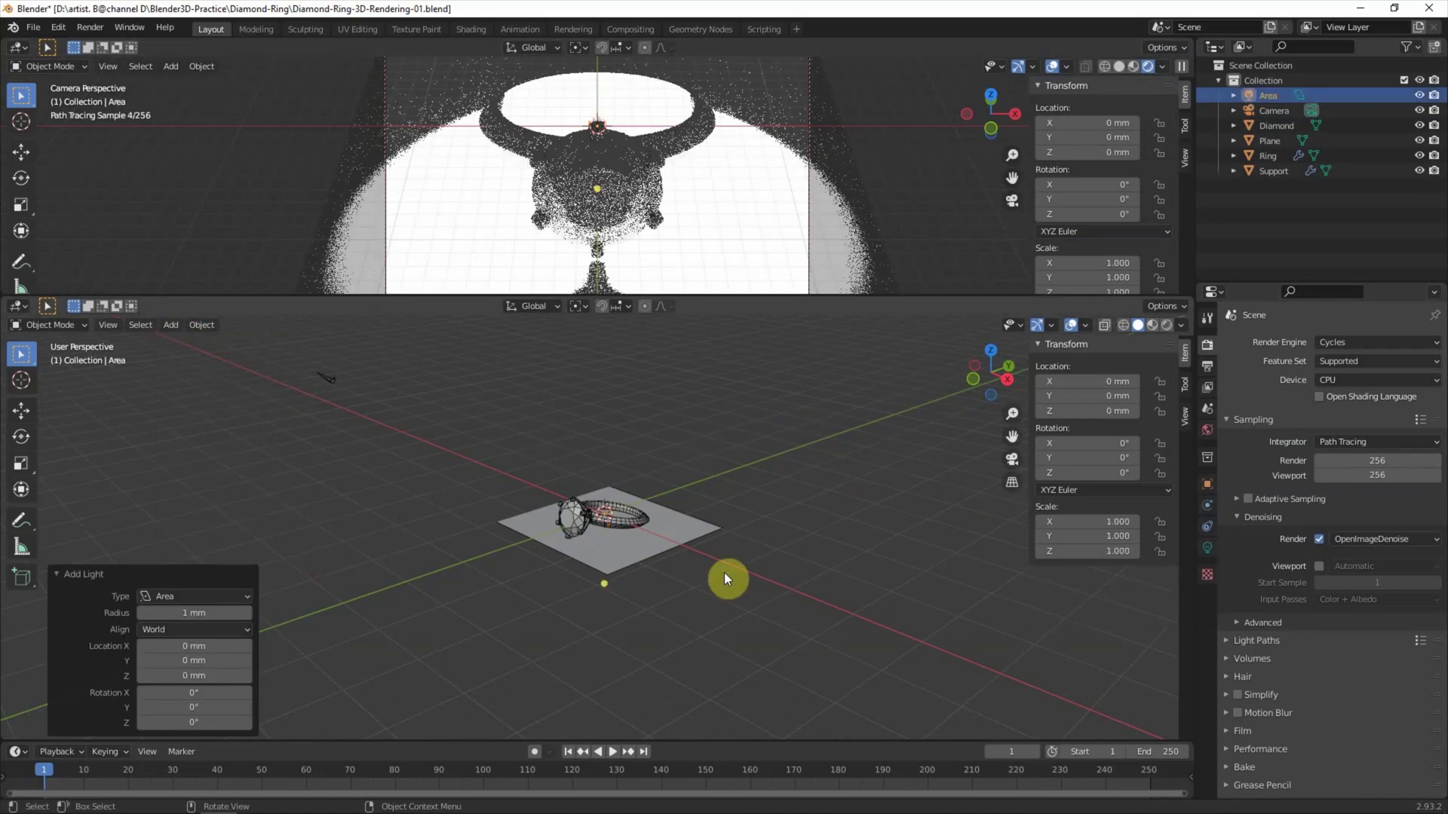
click(1207, 548)
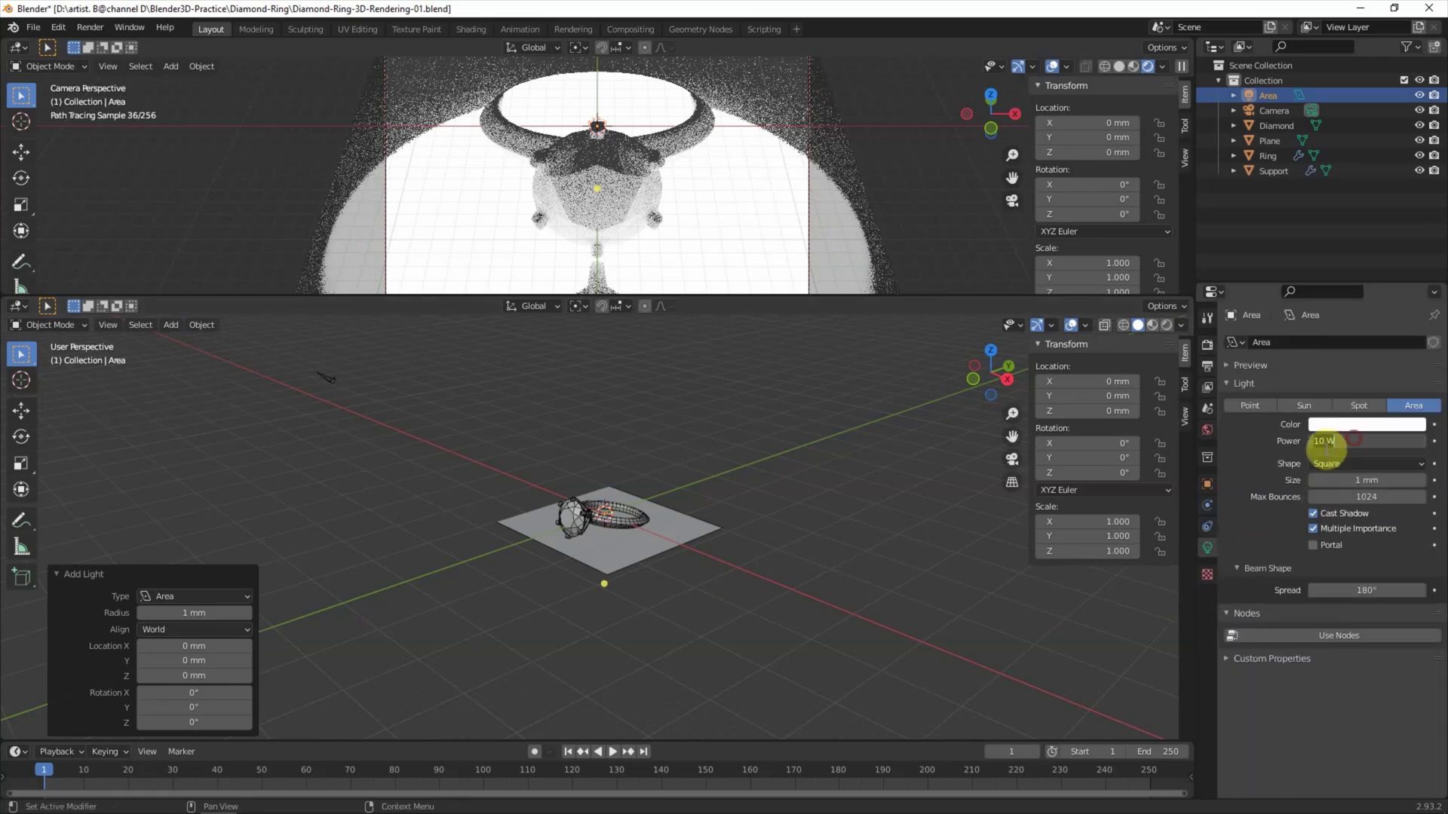
click(1314, 441)
text(1)
key(Return)
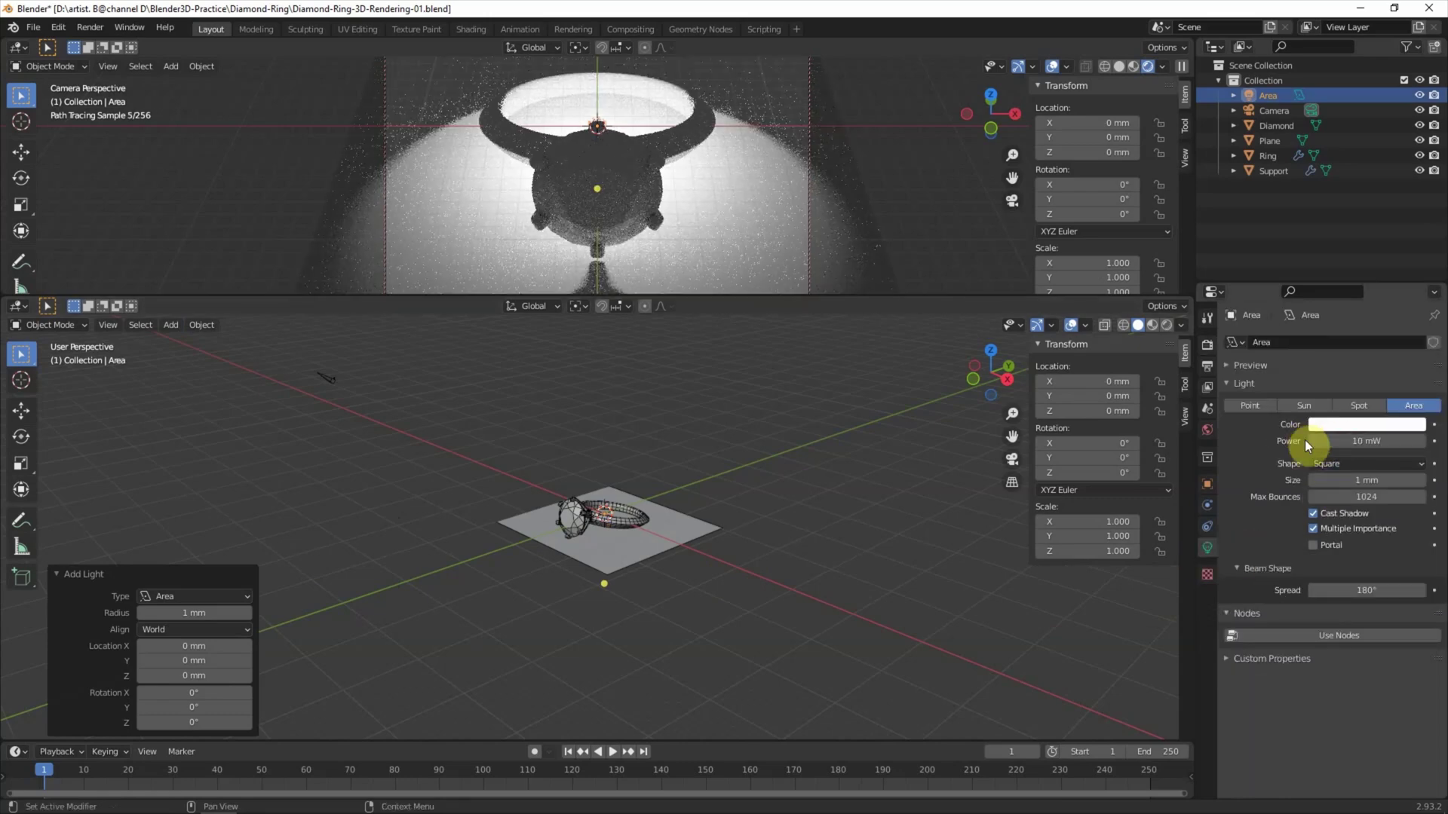
- Move the area light above the ring and enlarge it several times
key(KP_3)
key(g)
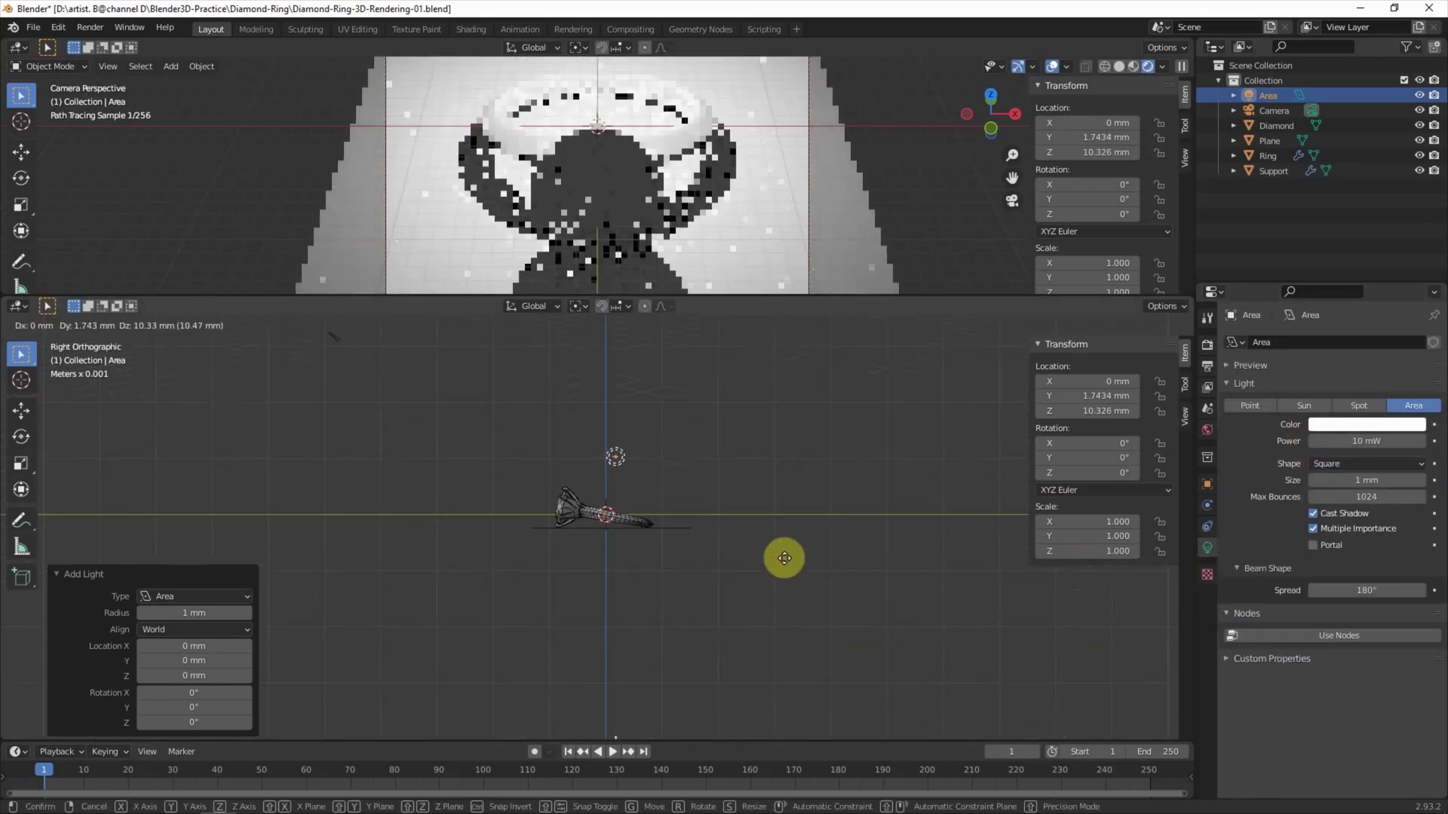
click(730, 475)
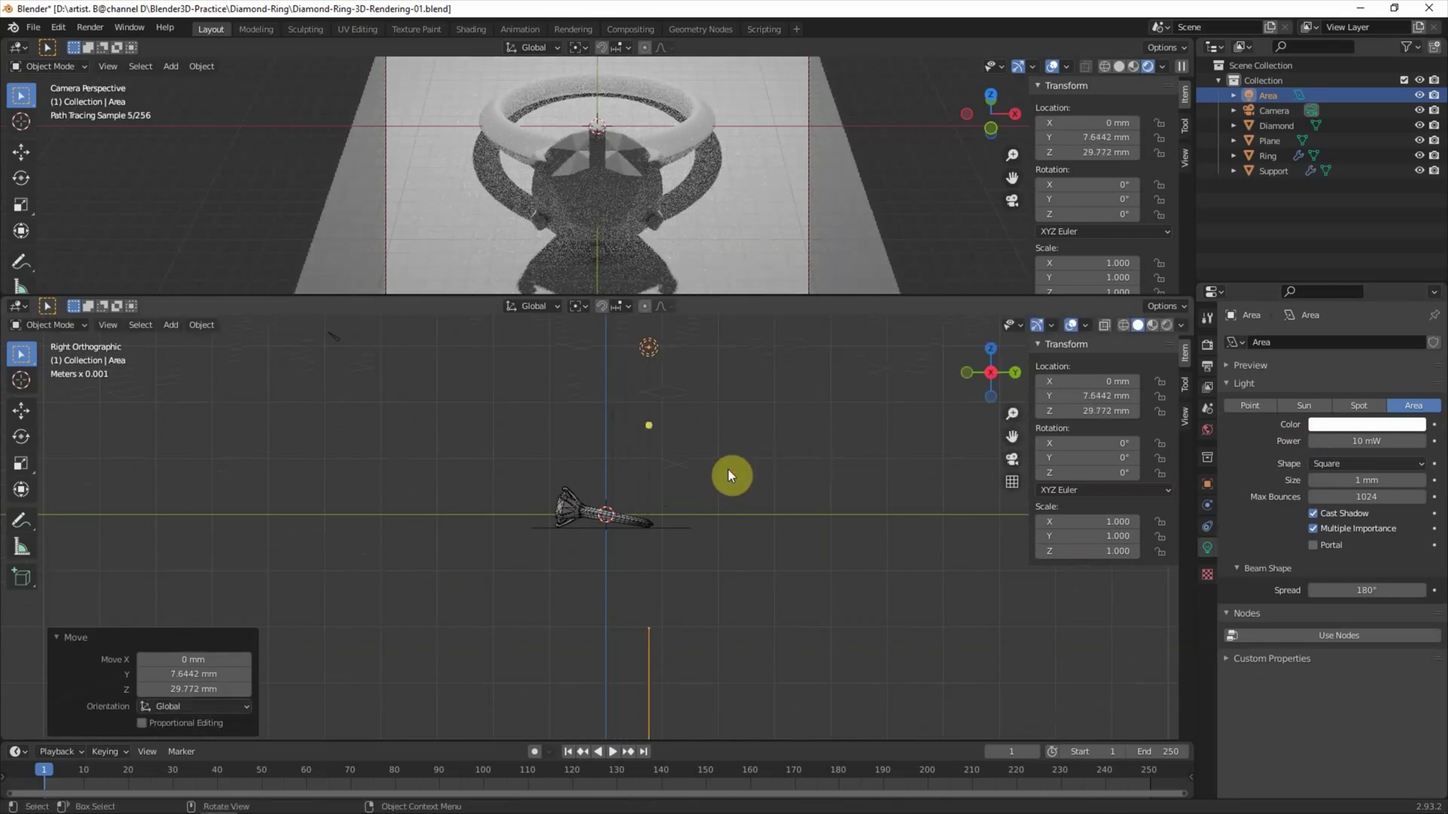
key(s)
click(766, 454)
key(s)
click(931, 484)
key(s)
click(717, 414)
key(s)
click(740, 415)
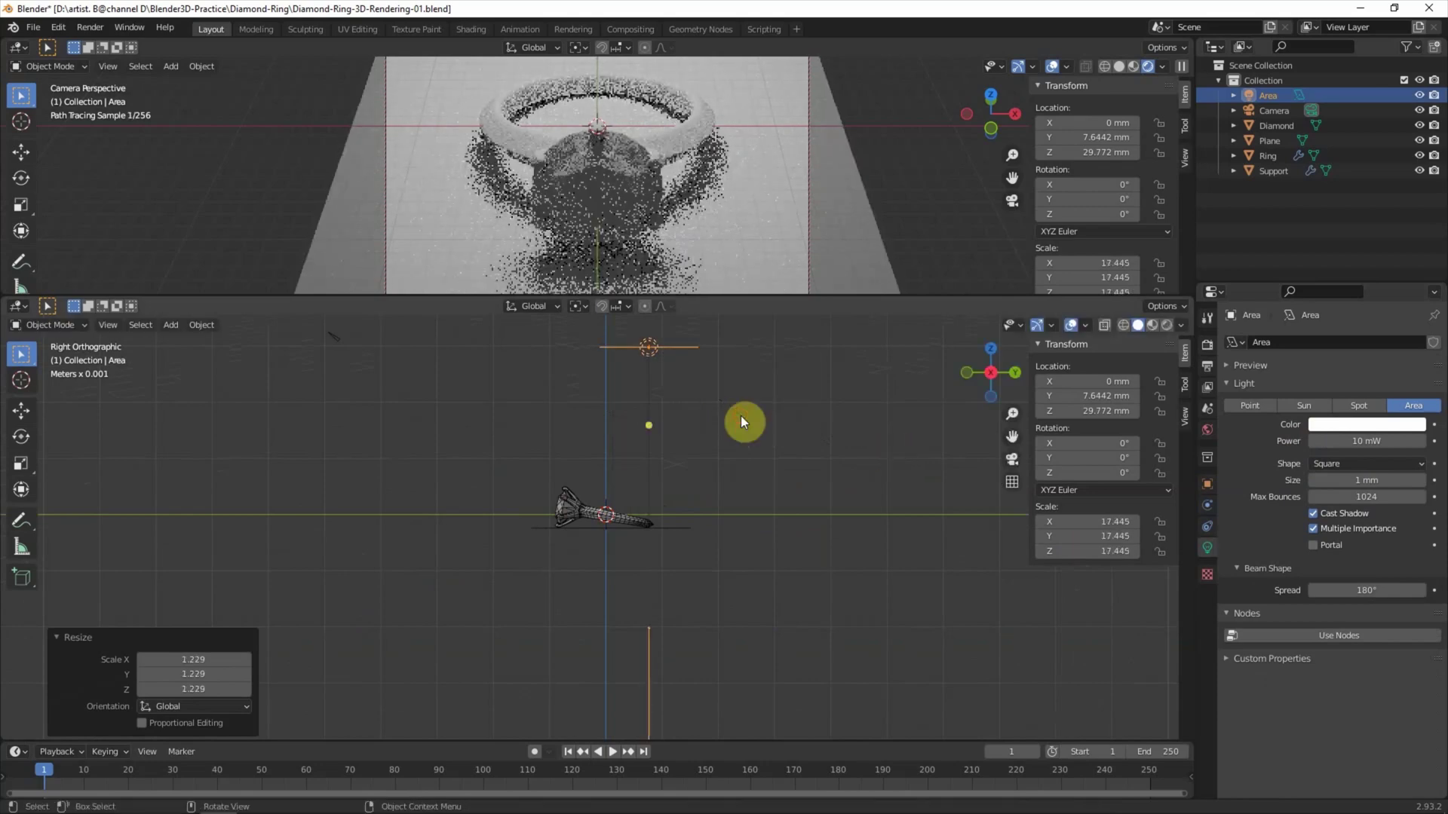
- Lower the light closer over the ring and turn the lower editor into the Shader Editor
key(g)
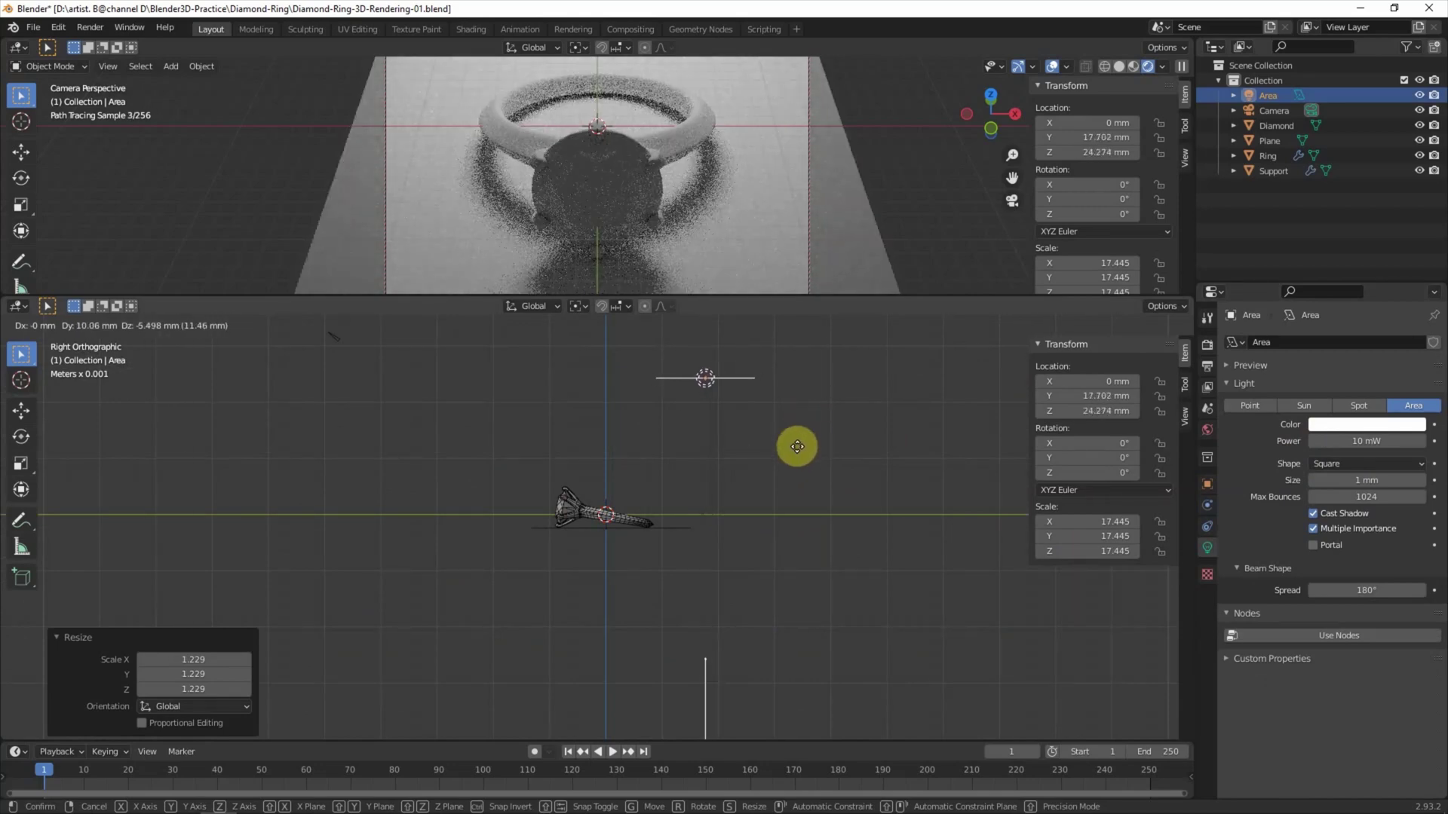
click(795, 444)
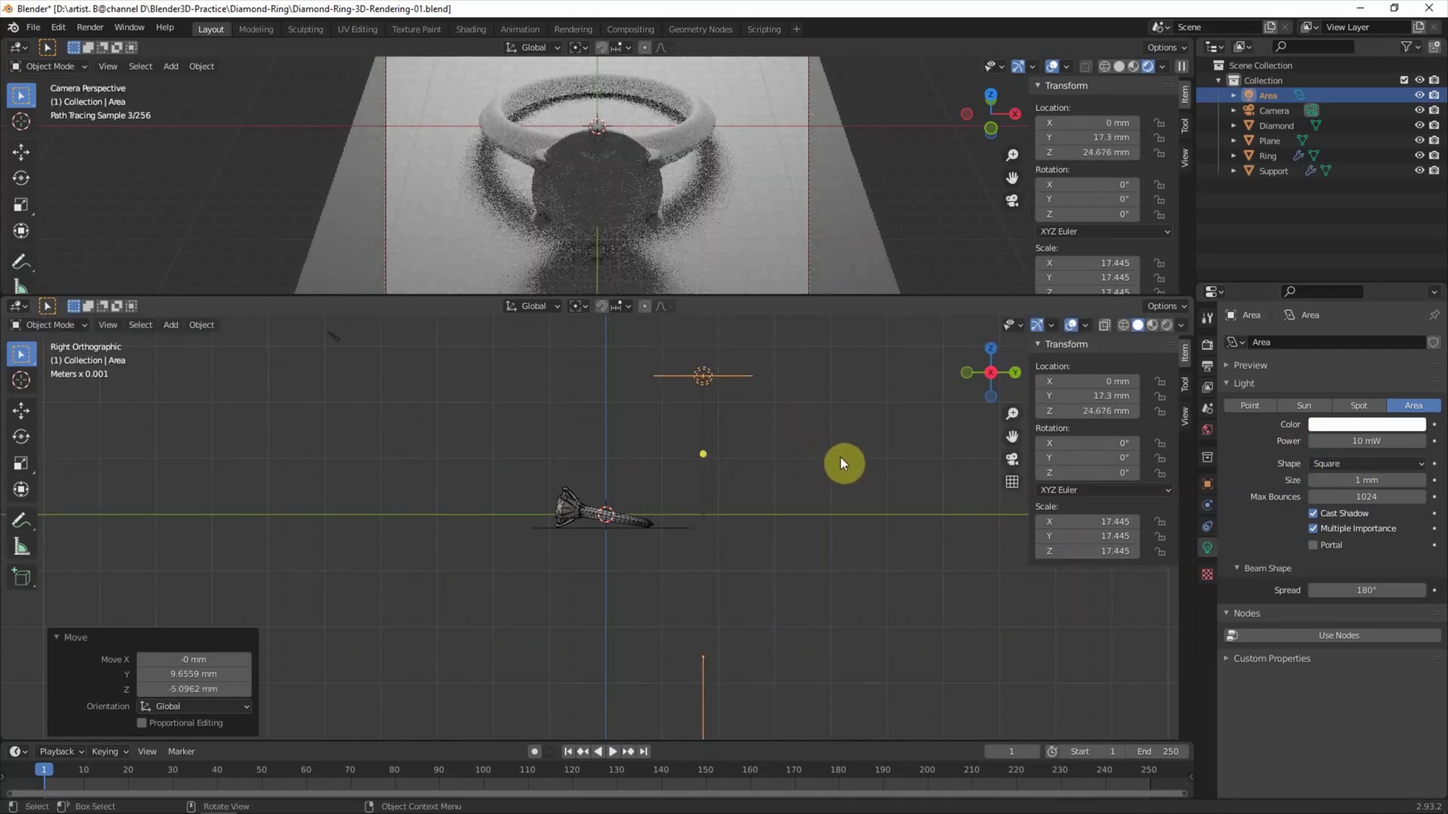
key(g)
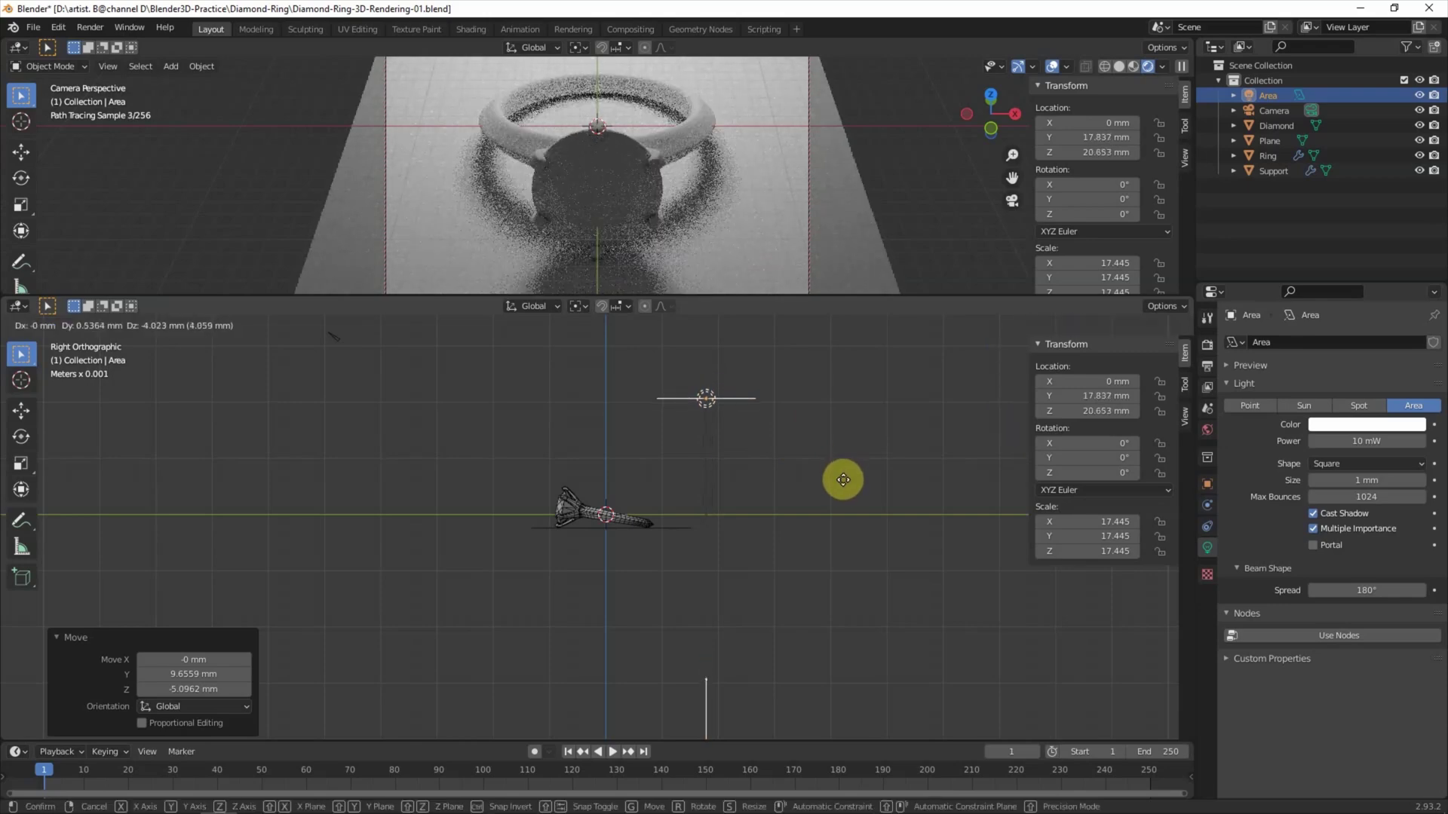
click(875, 406)
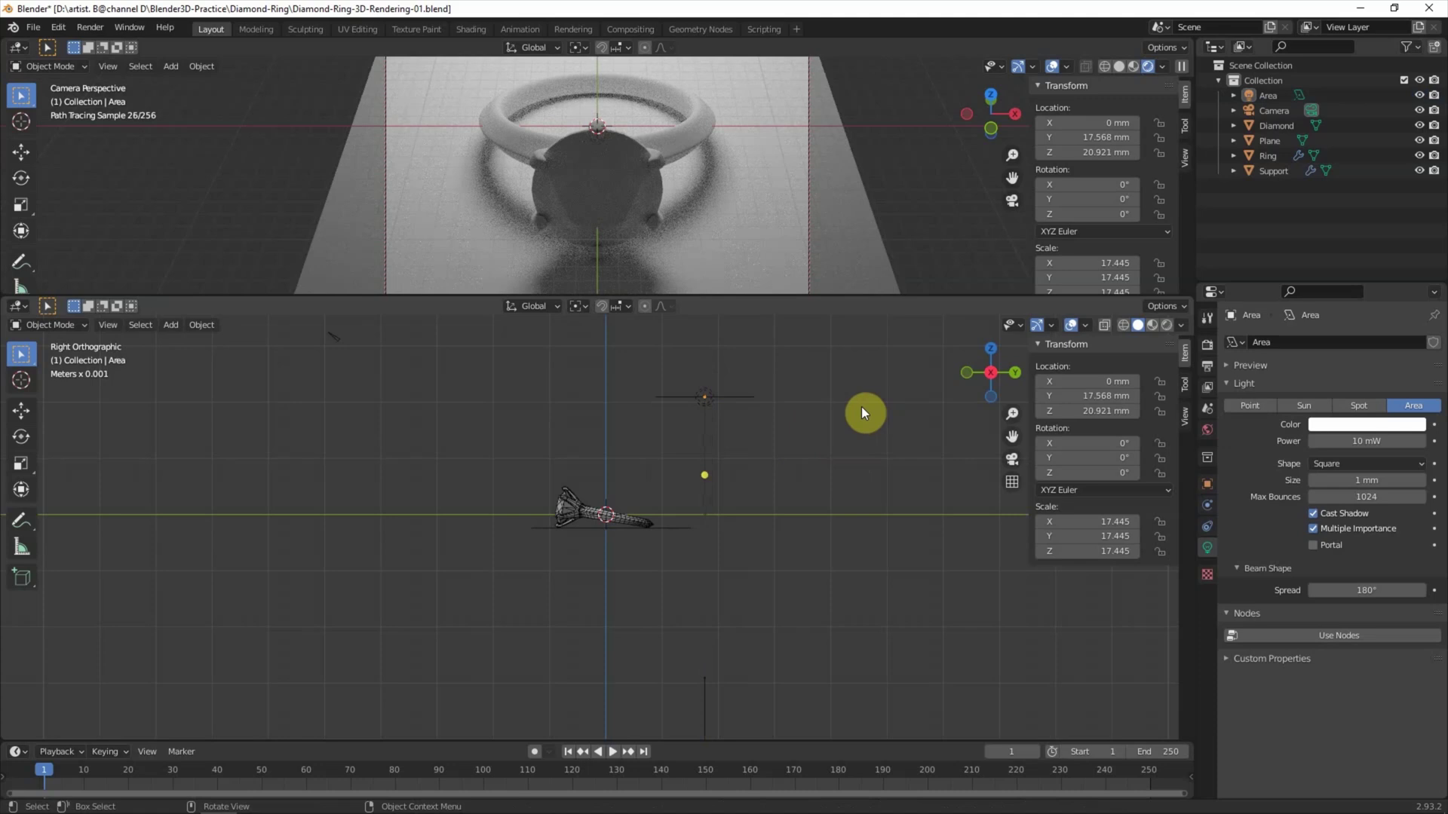
click(21, 306)
click(58, 415)
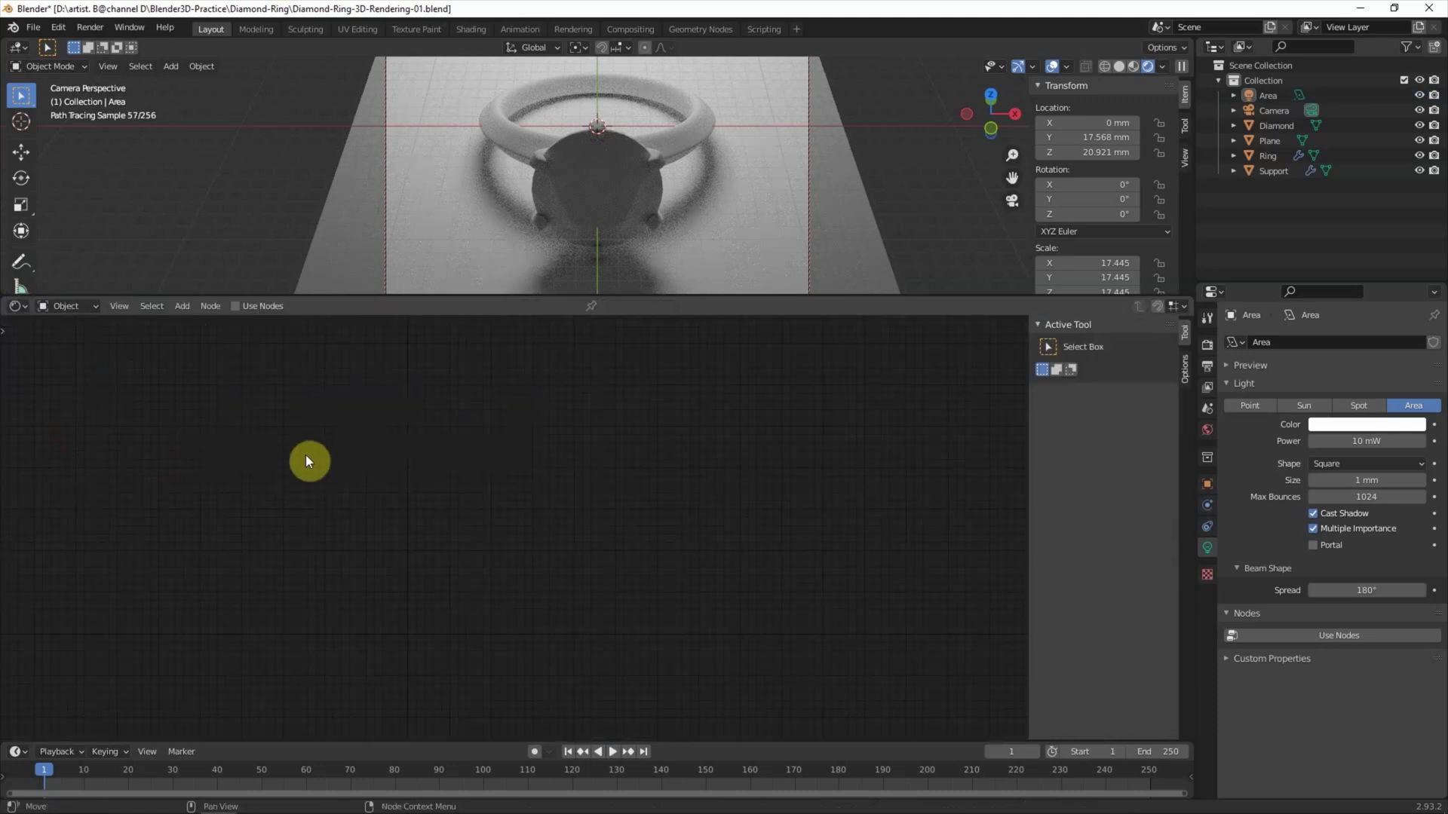
- Give the ring band a new 'Metal' material with Metallic 1 and Roughness 0
click(536, 137)
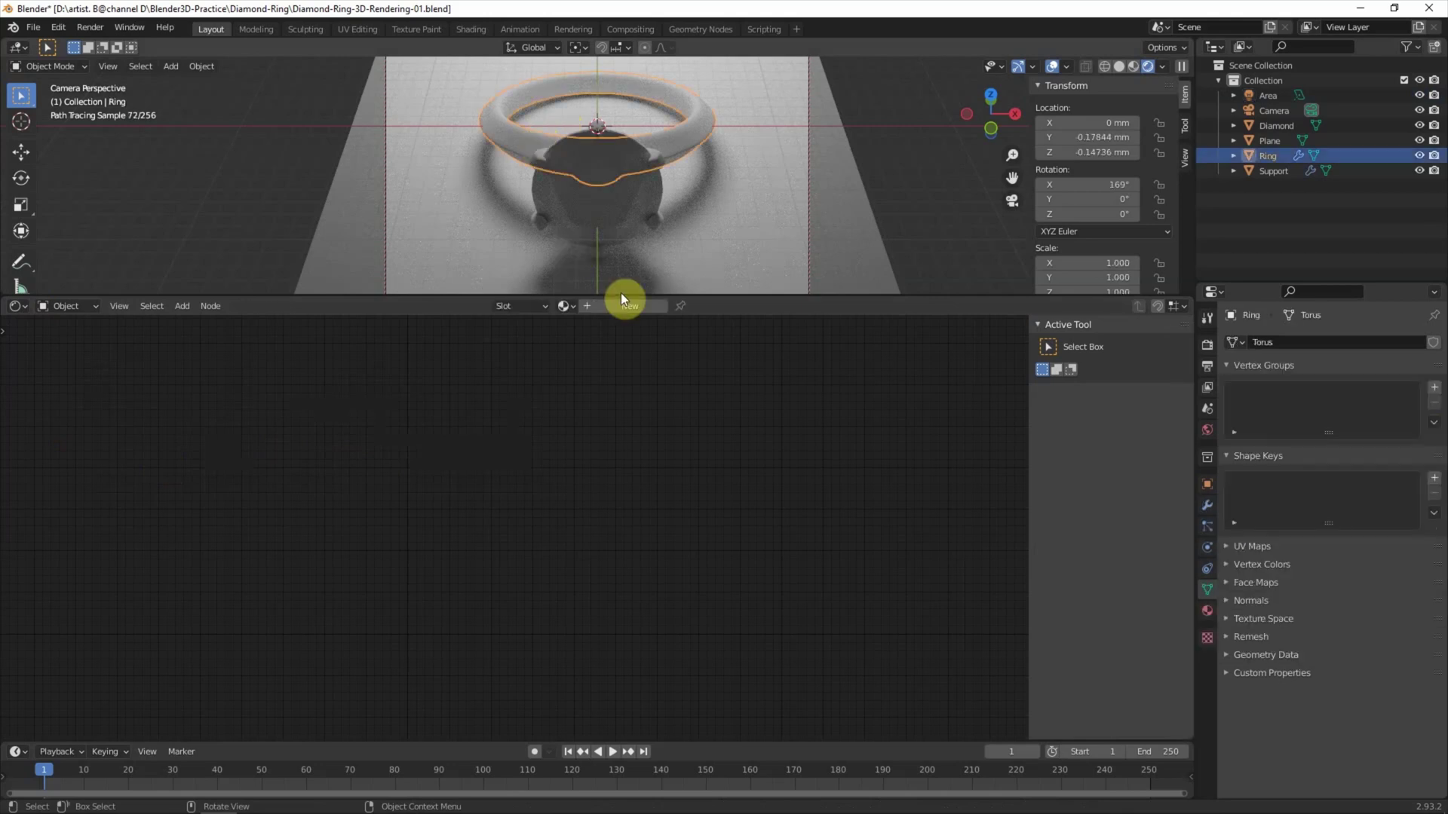
click(621, 306)
key(Home)
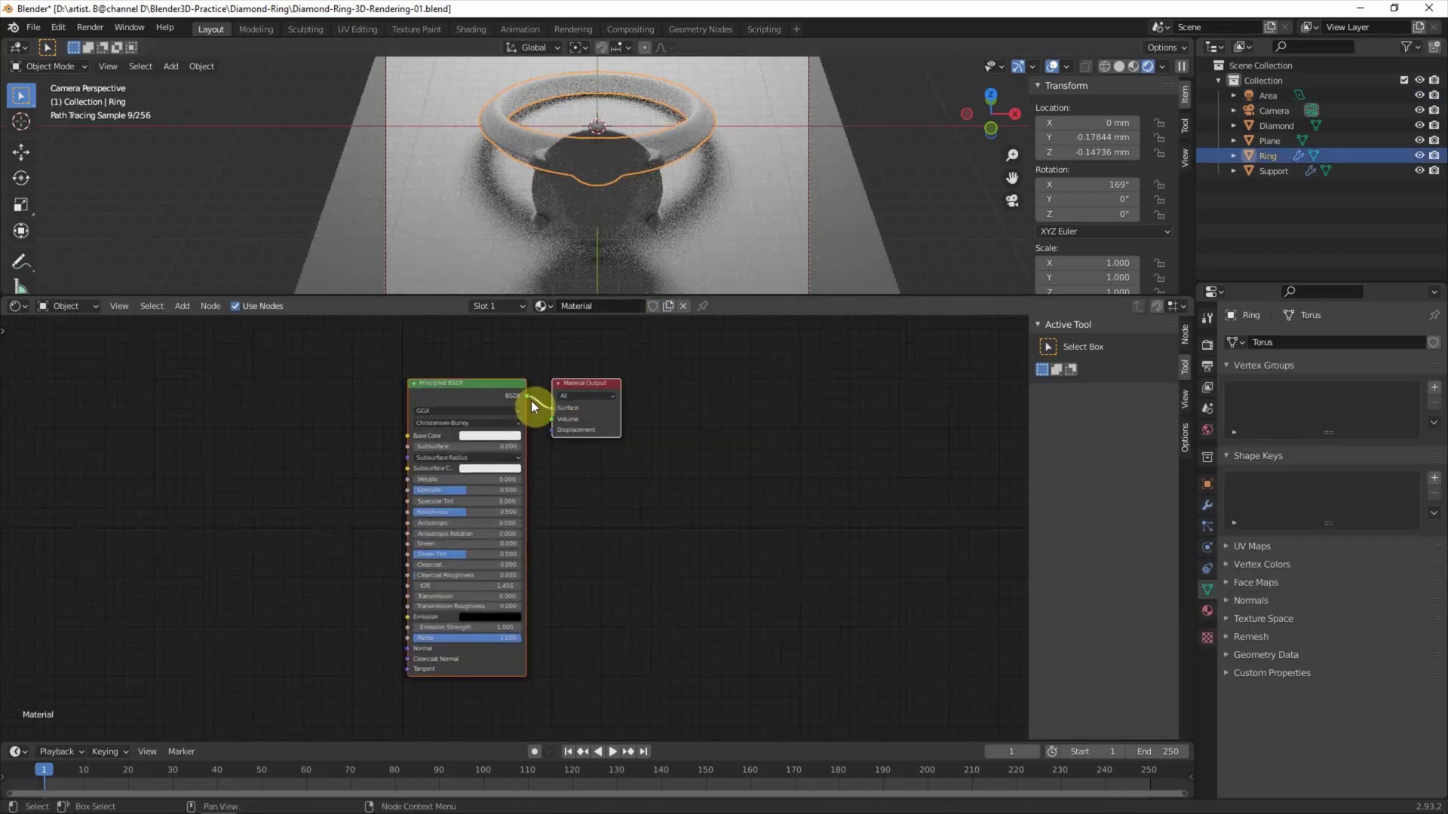
click(597, 306)
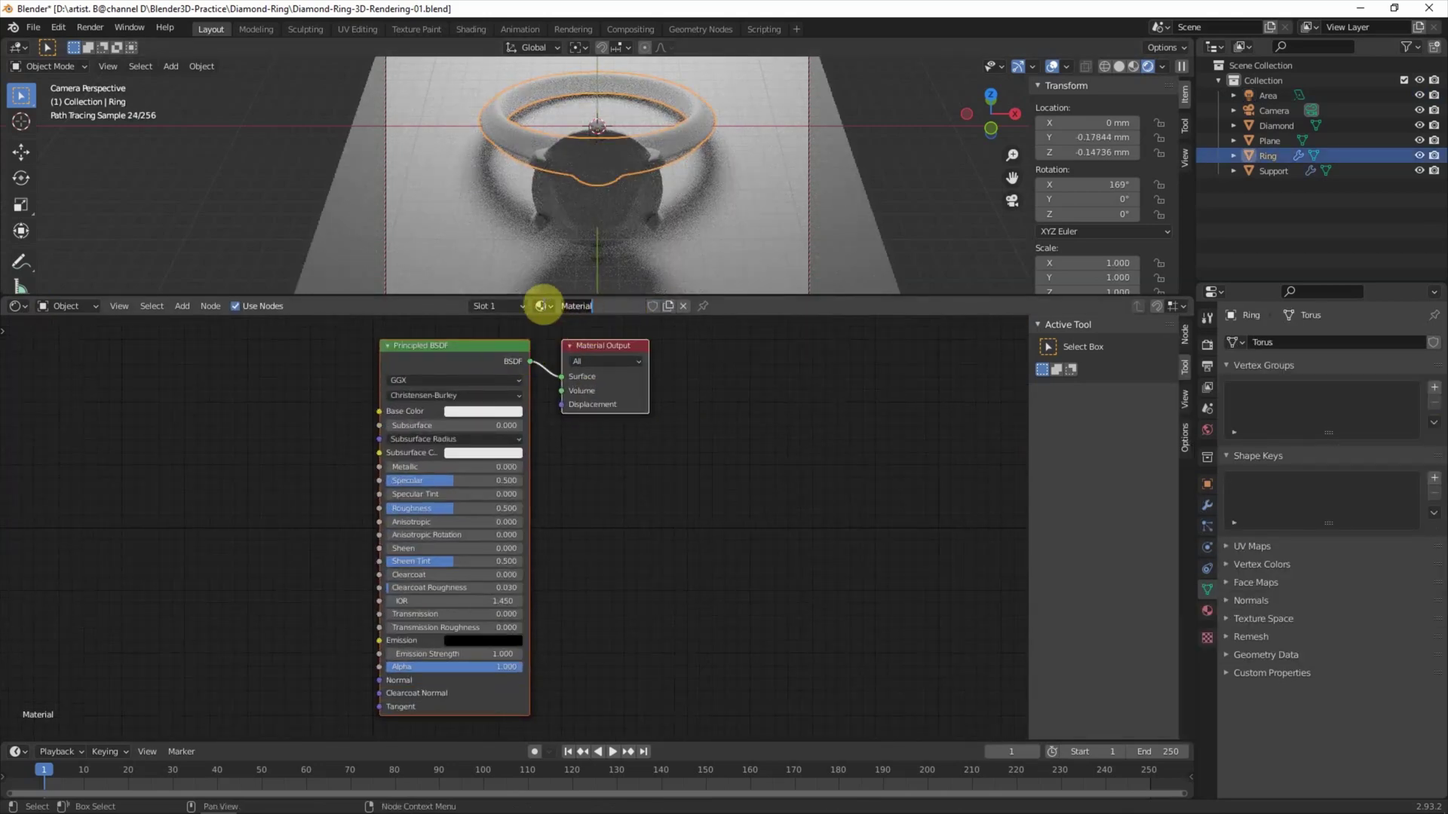
key(Return)
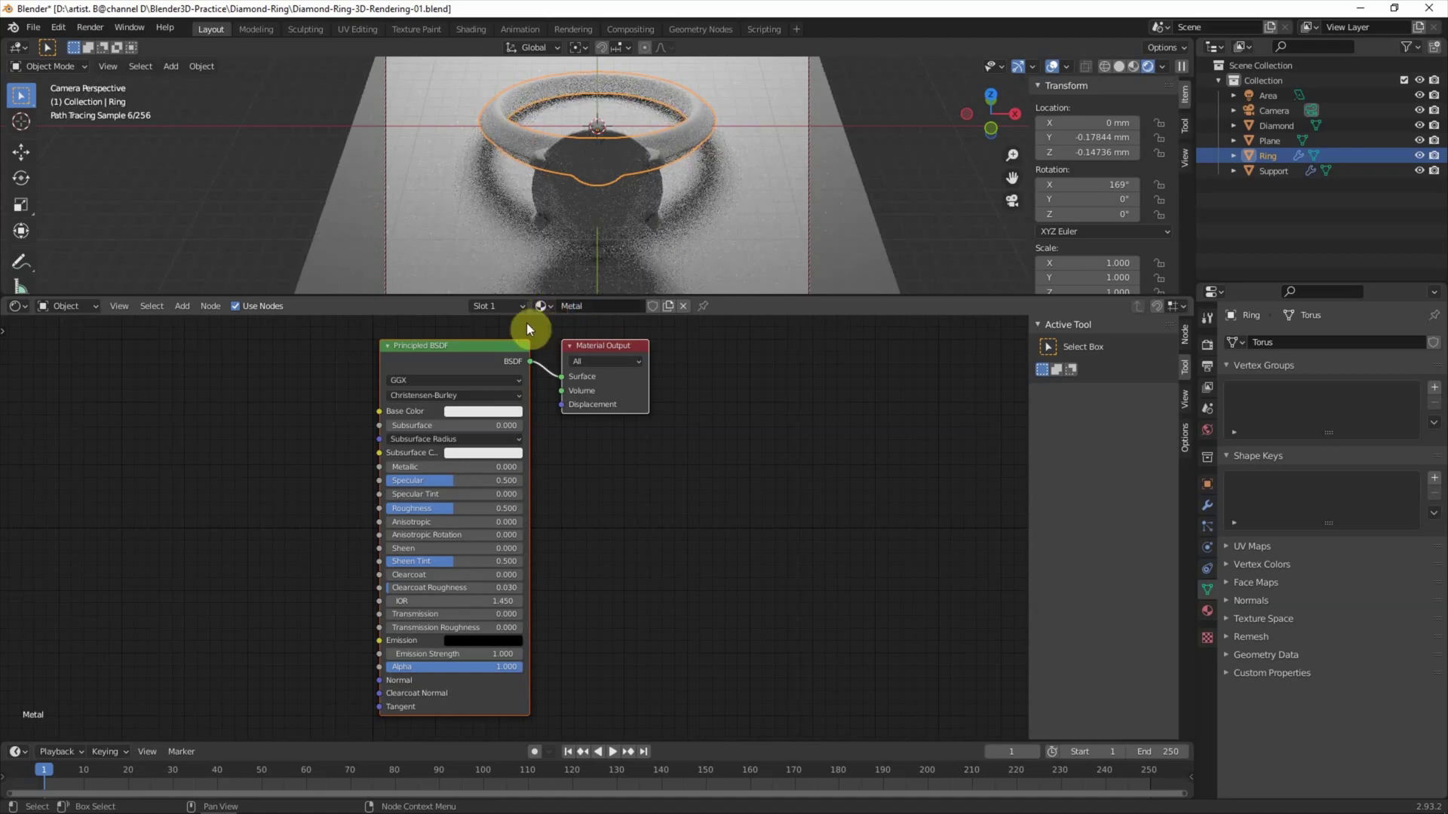
drag(407, 467, 528, 467)
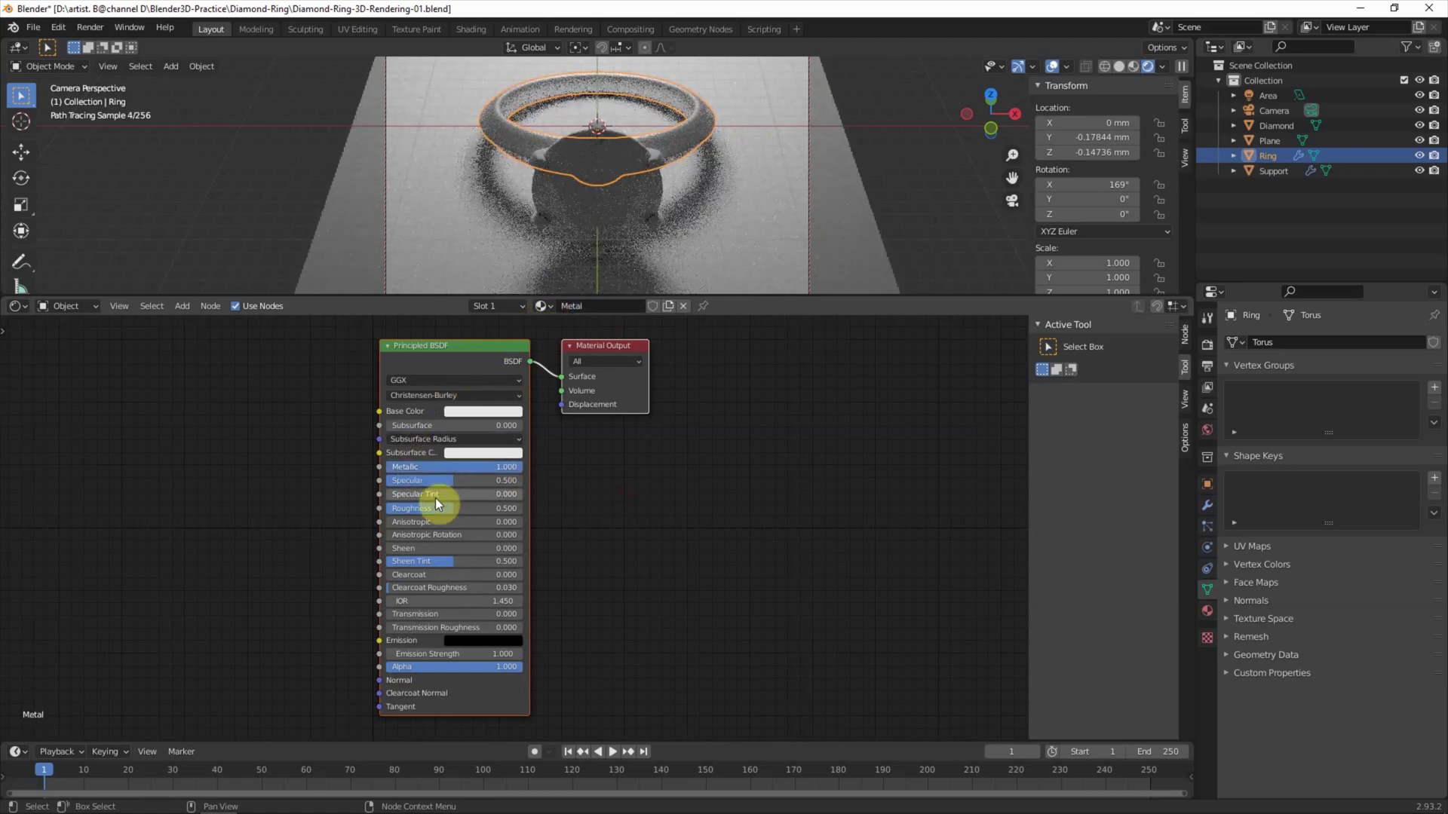
drag(436, 508, 380, 508)
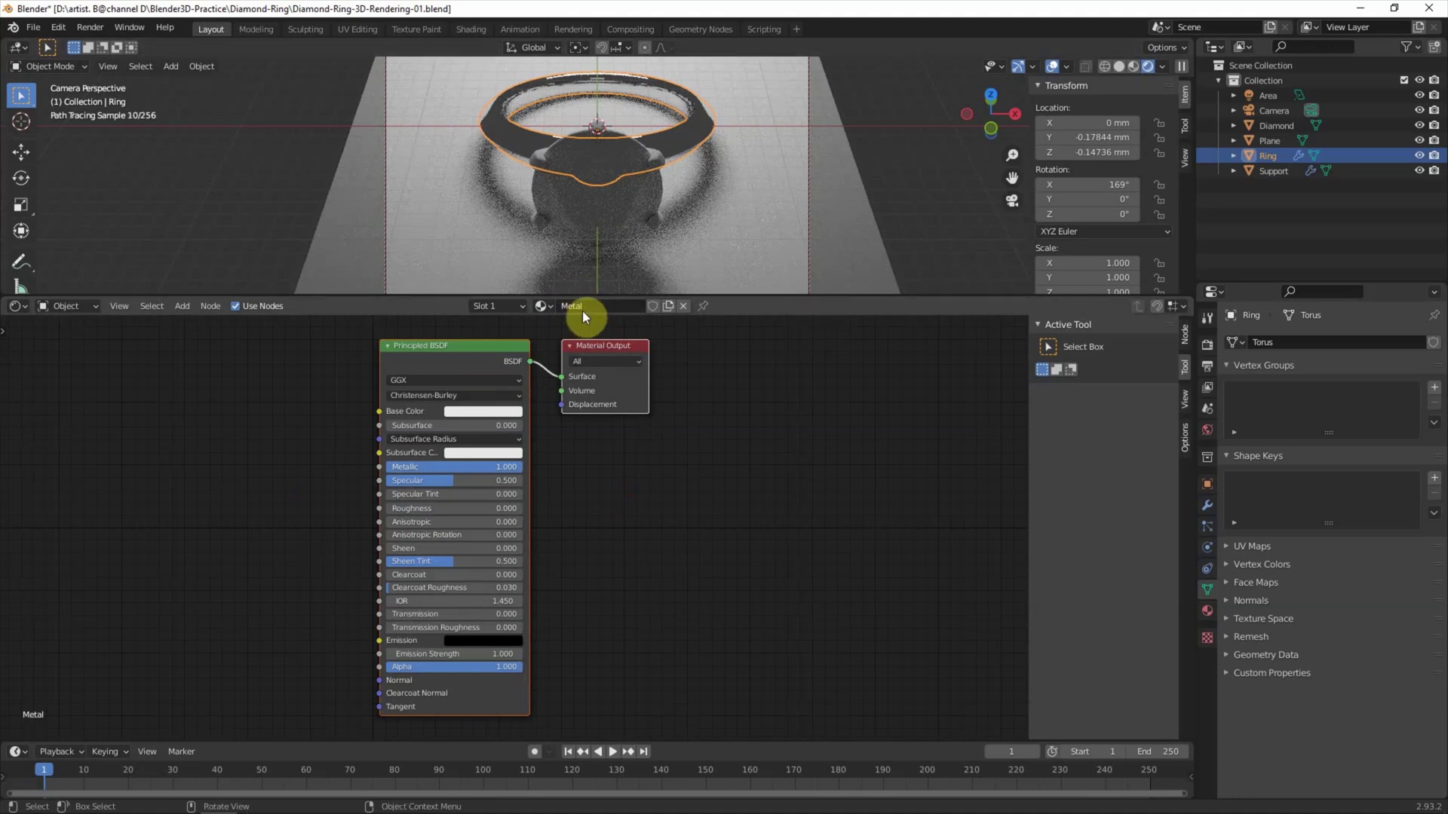
- Assign the existing Metal material to the Support part
click(654, 166)
click(563, 305)
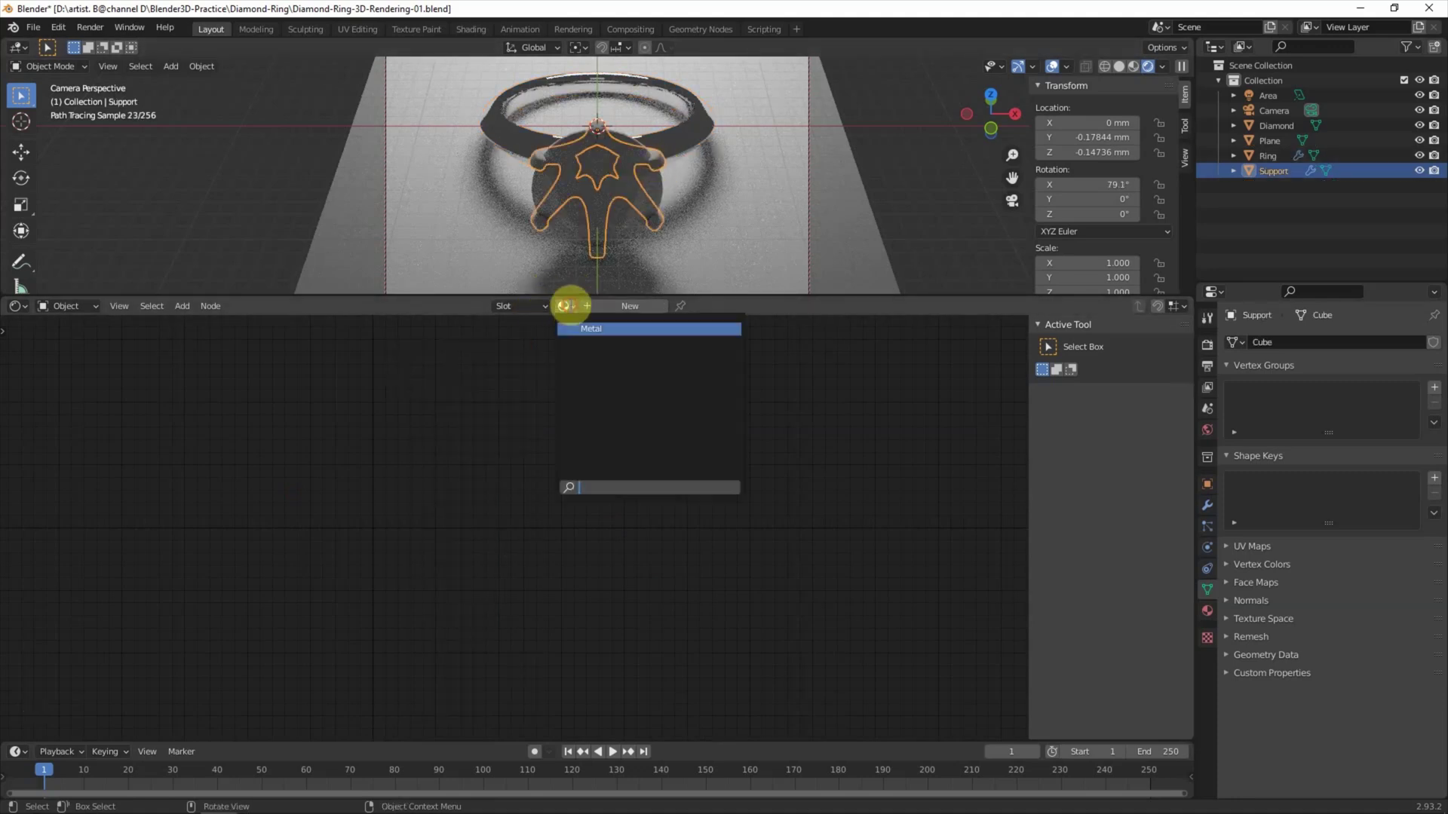
click(591, 326)
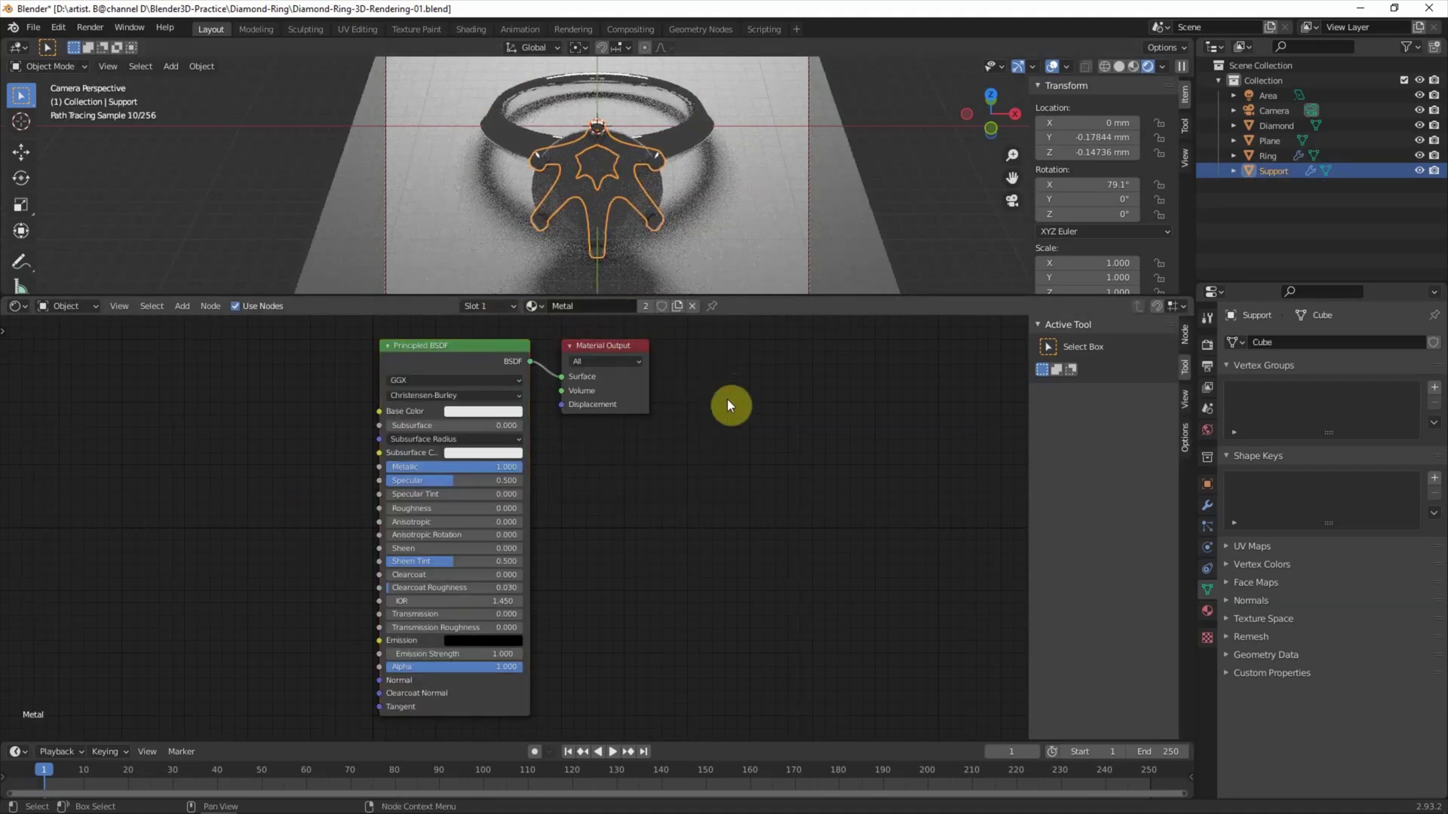
click(769, 242)
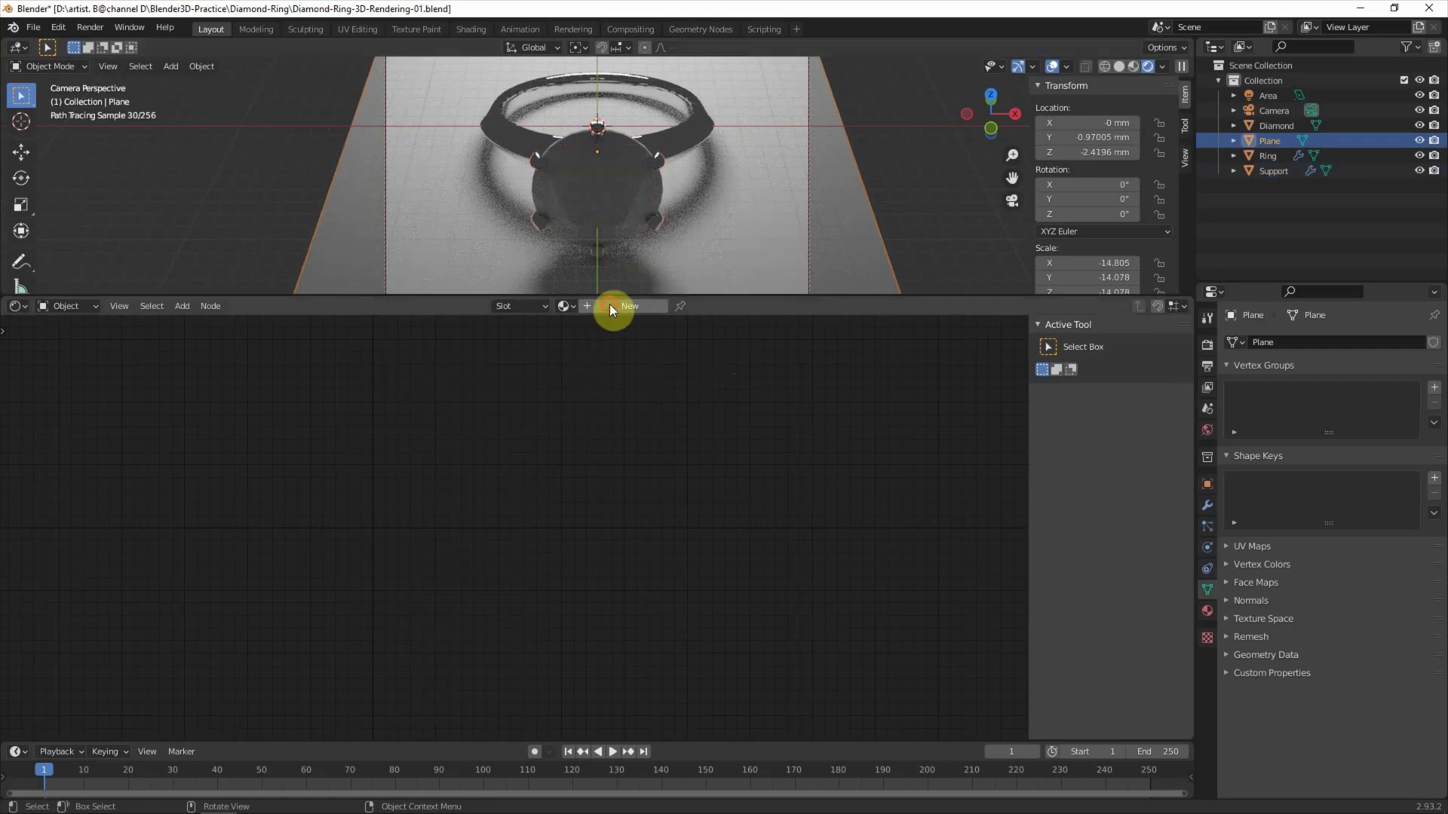
- Add new materials to the Plane and the Diamond, naming the diamond's material 'Diamond Basic'
click(609, 304)
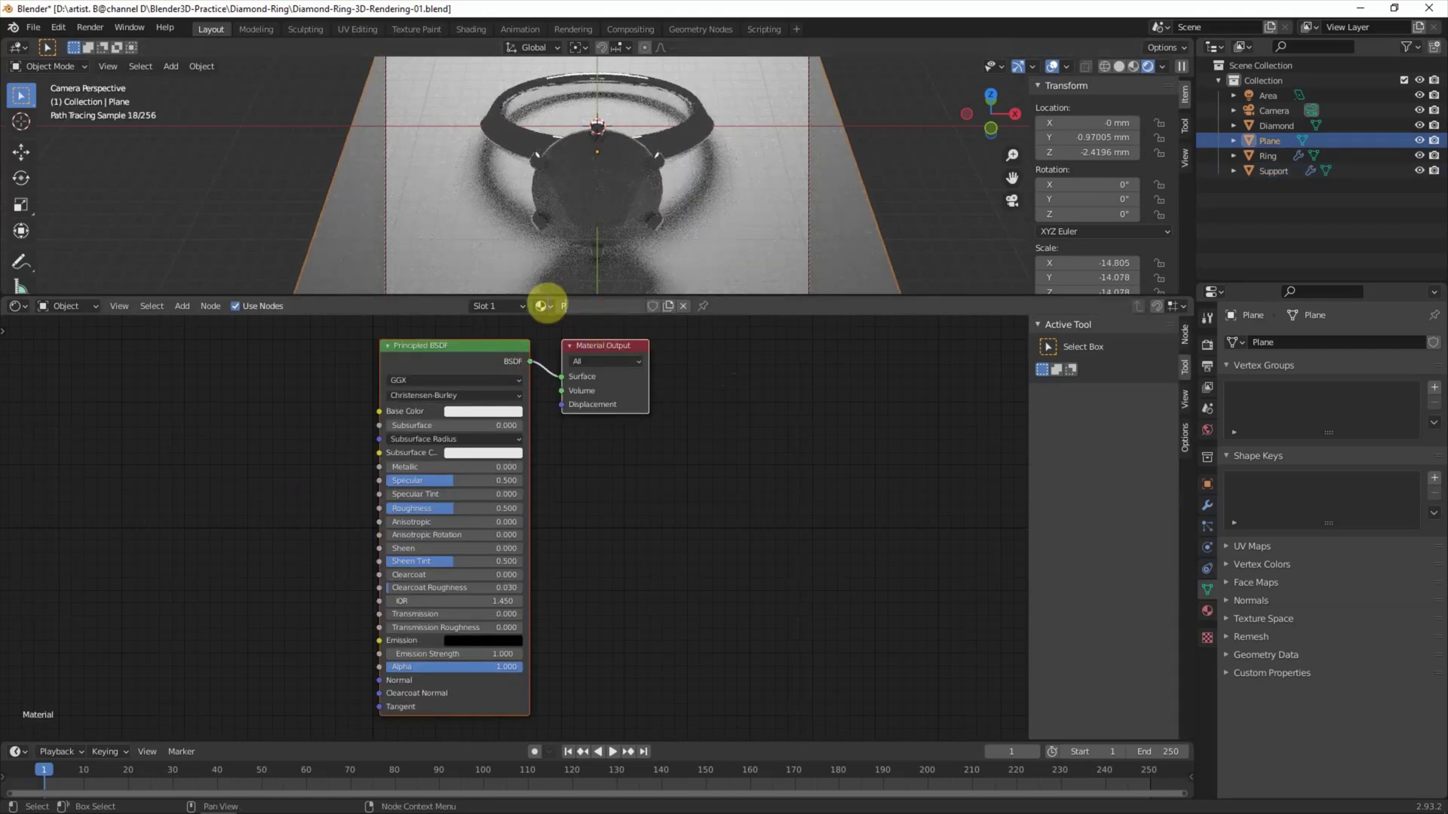
text(Plane)
click(615, 172)
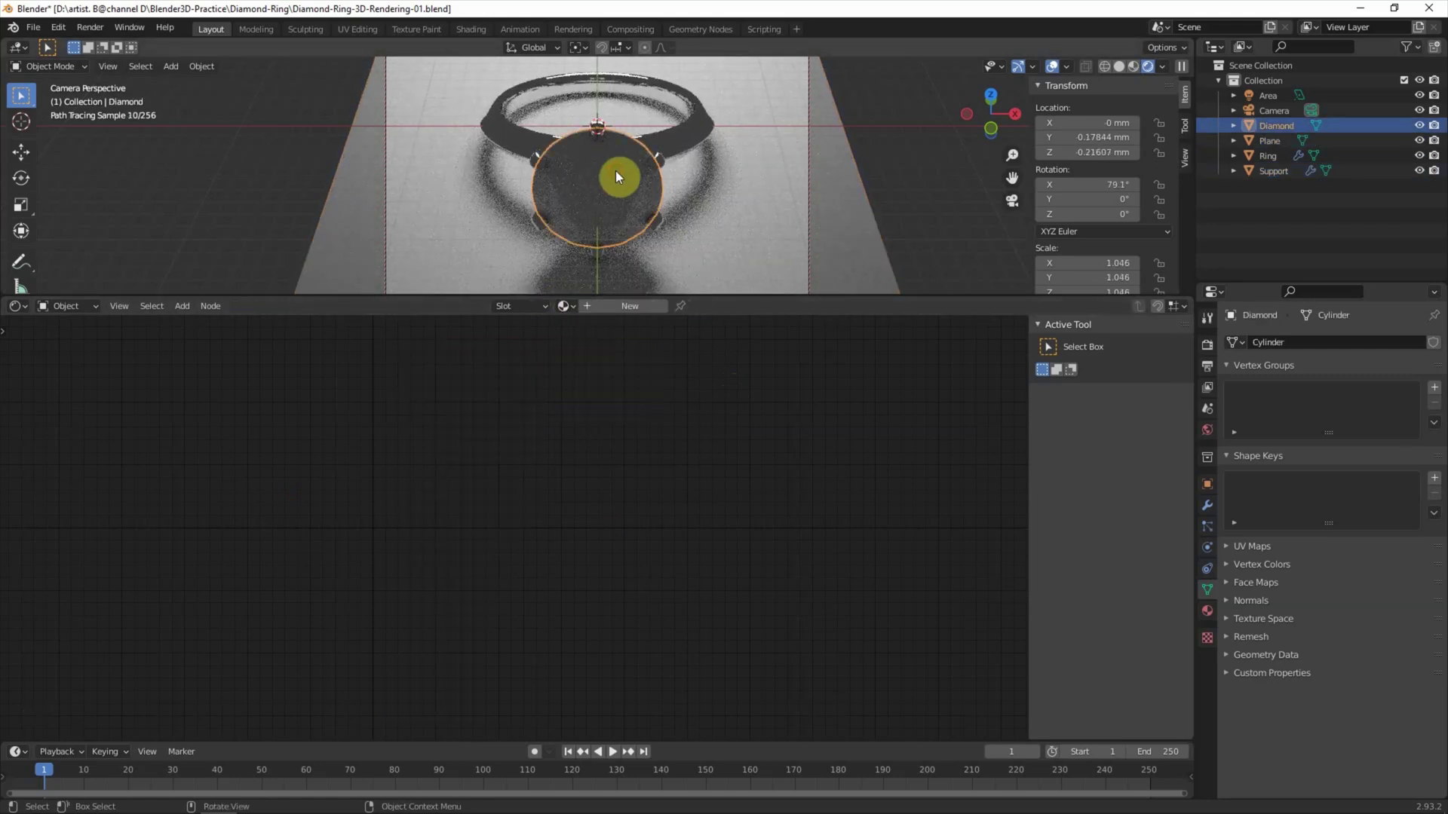
click(626, 304)
text(Diamond Basic)
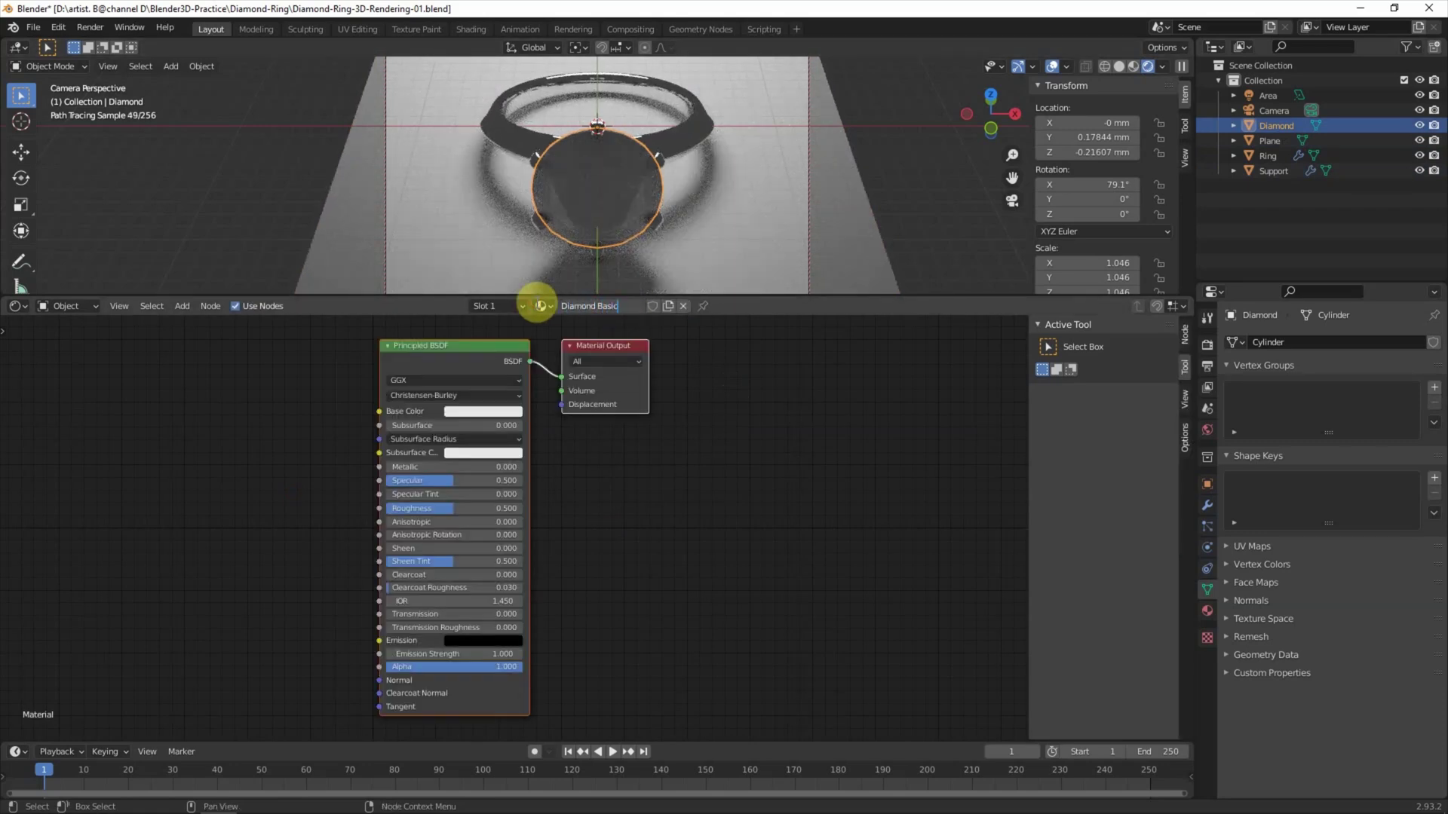
key(Return)
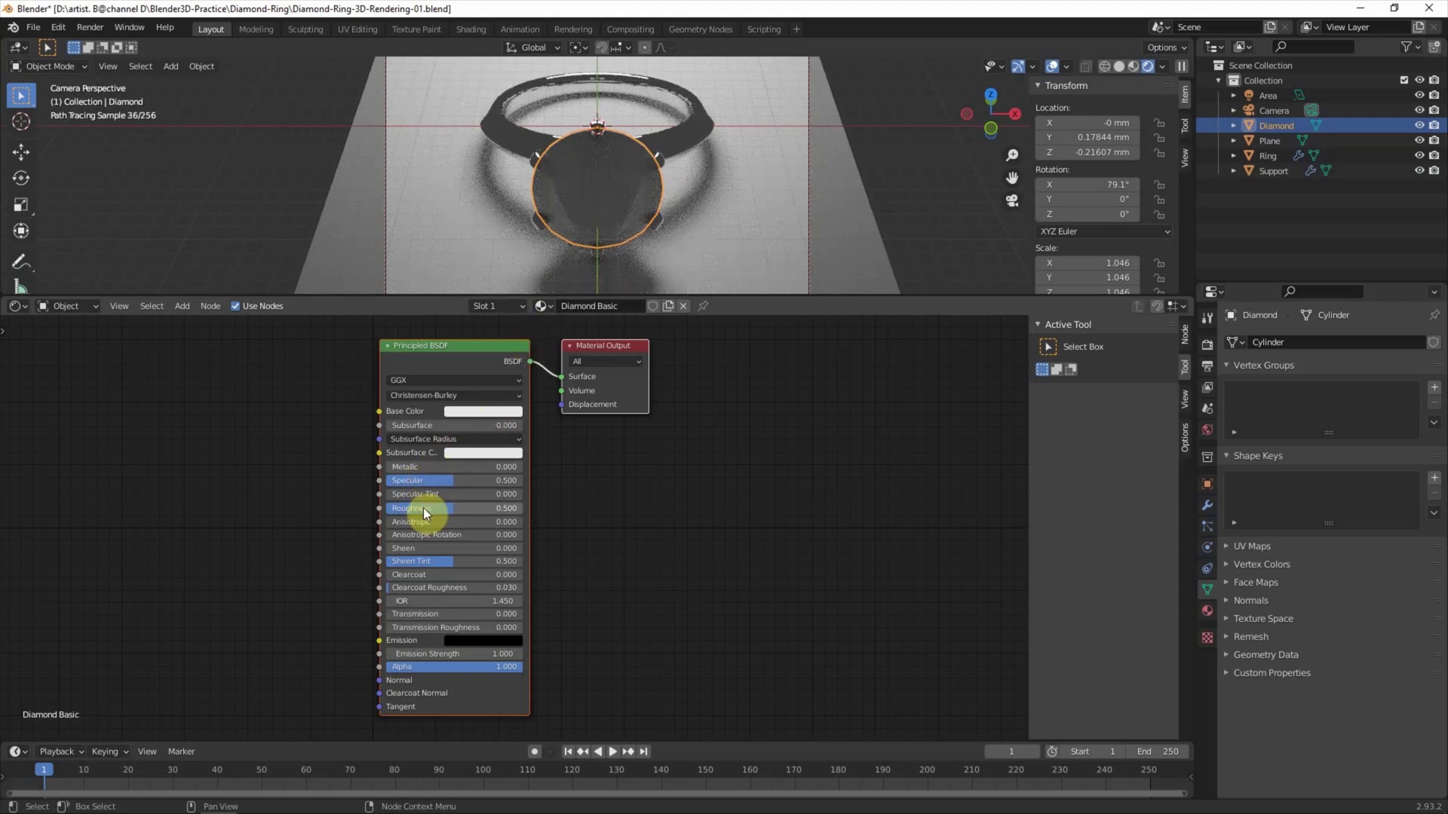
- Set Diamond Basic to Roughness 0, Transmission 1 and IOR 2.418, then switch to a 3D Viewport
drag(423, 508, 361, 517)
drag(406, 615, 527, 614)
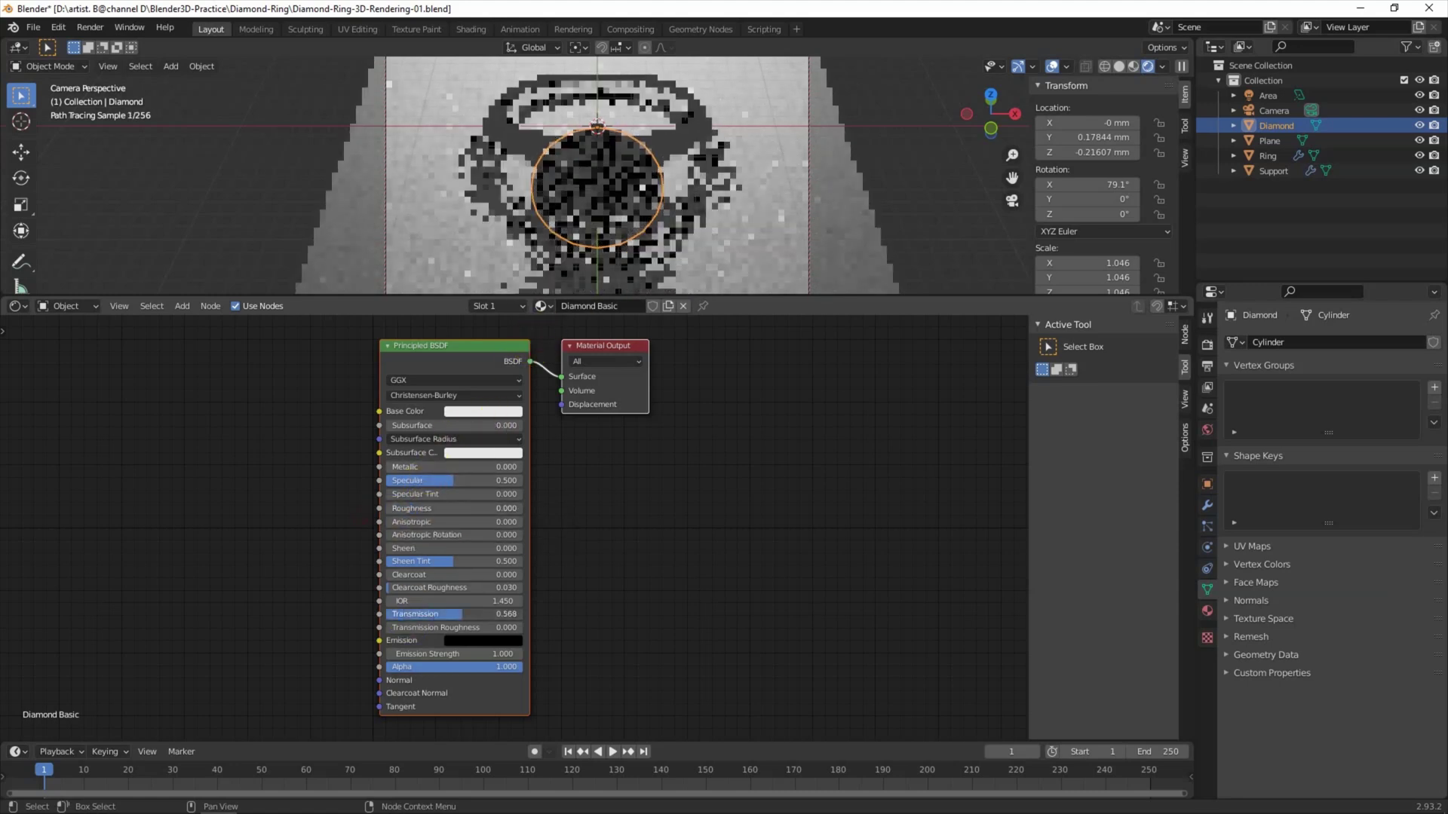
double_click(520, 601)
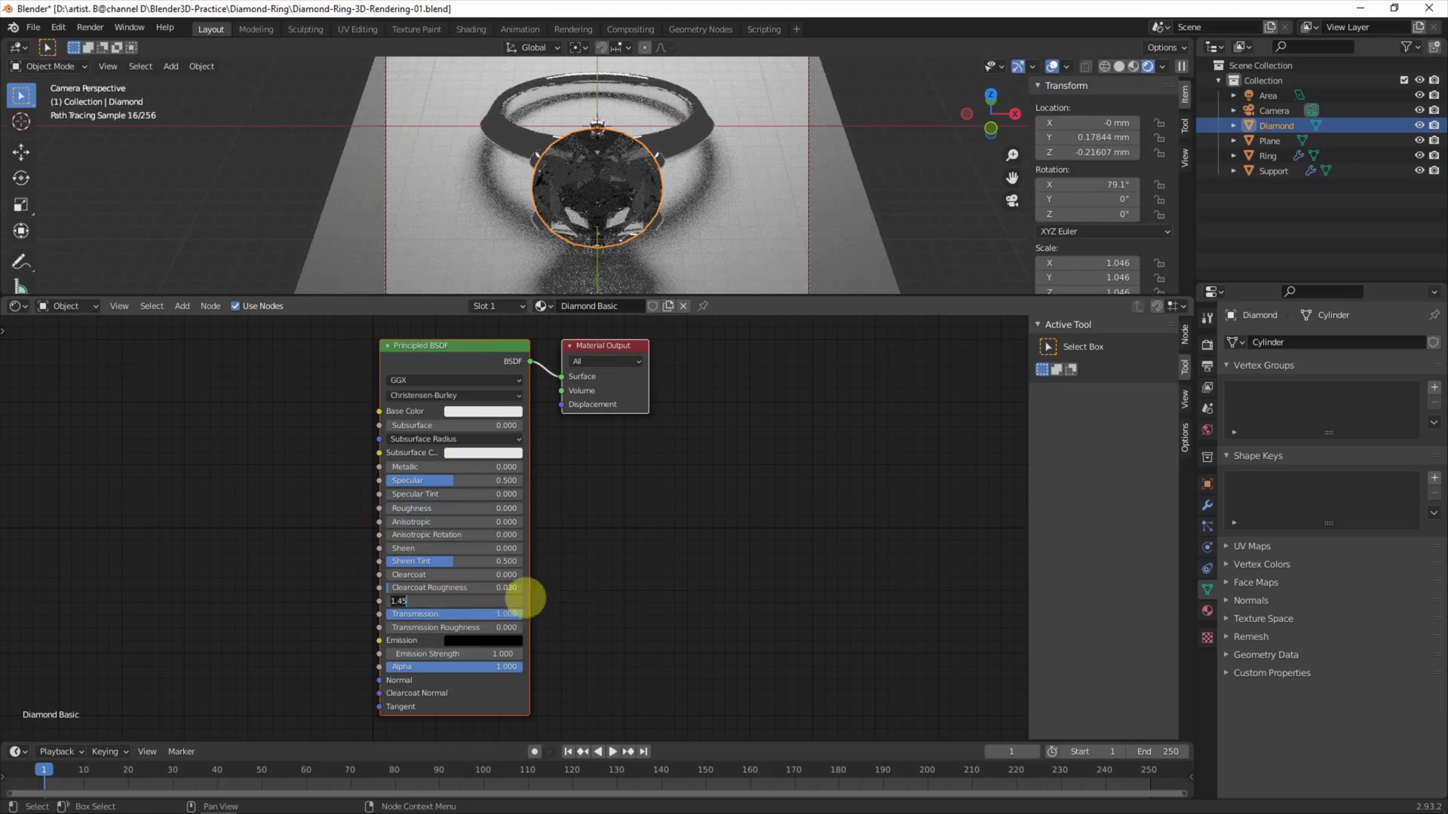
text(2.418)
key(Return)
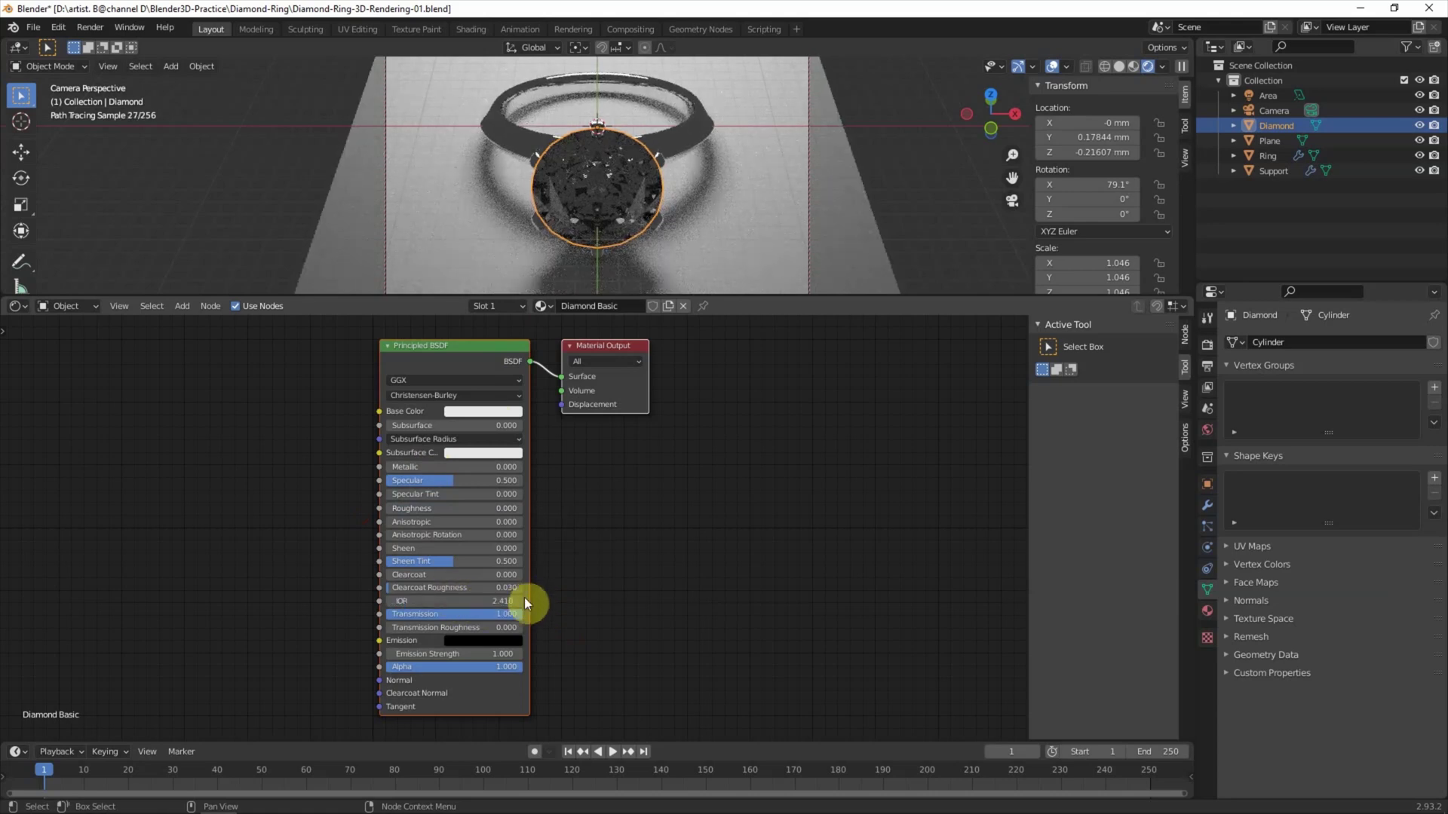
click(812, 562)
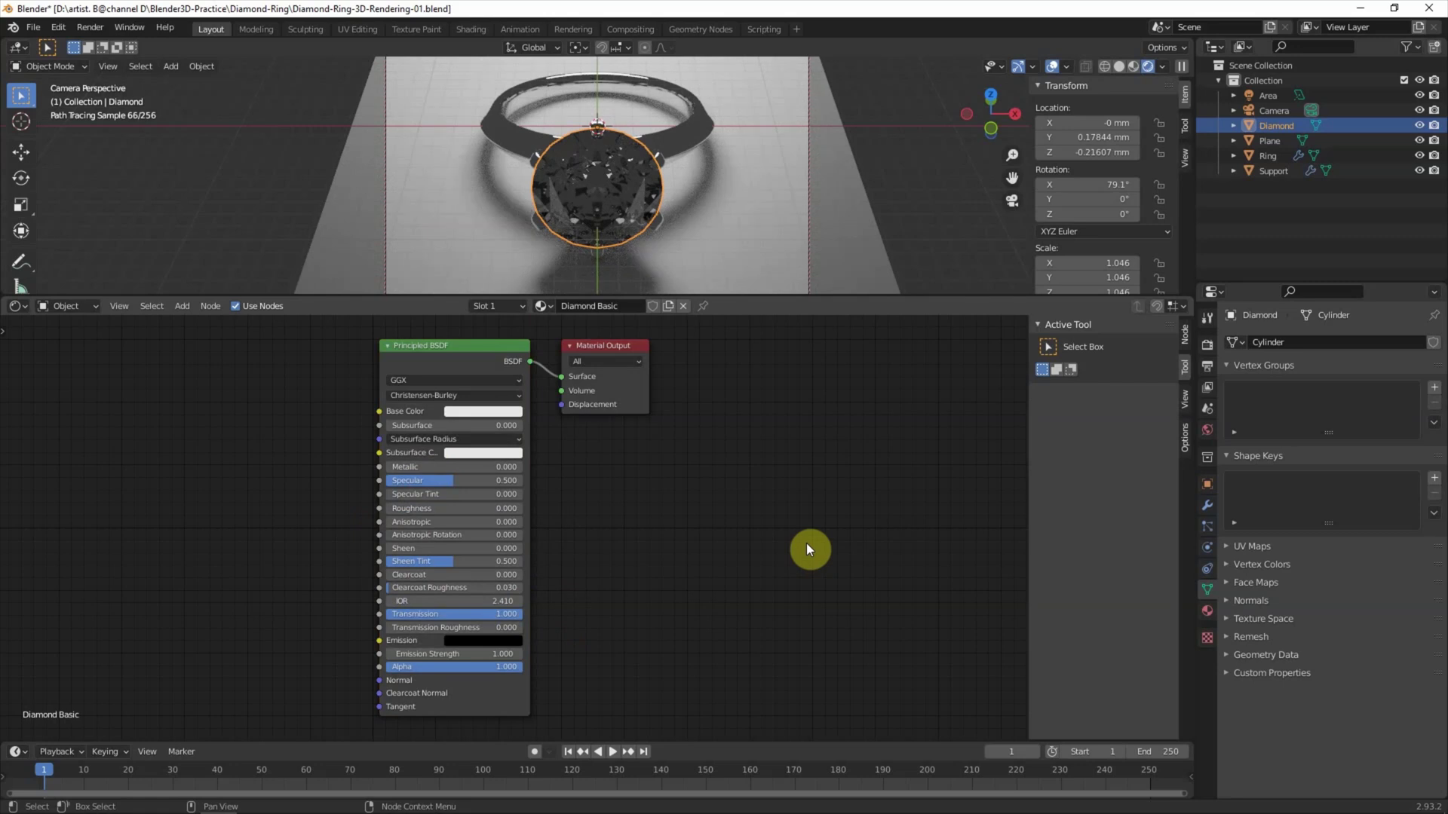
click(15, 305)
click(46, 325)
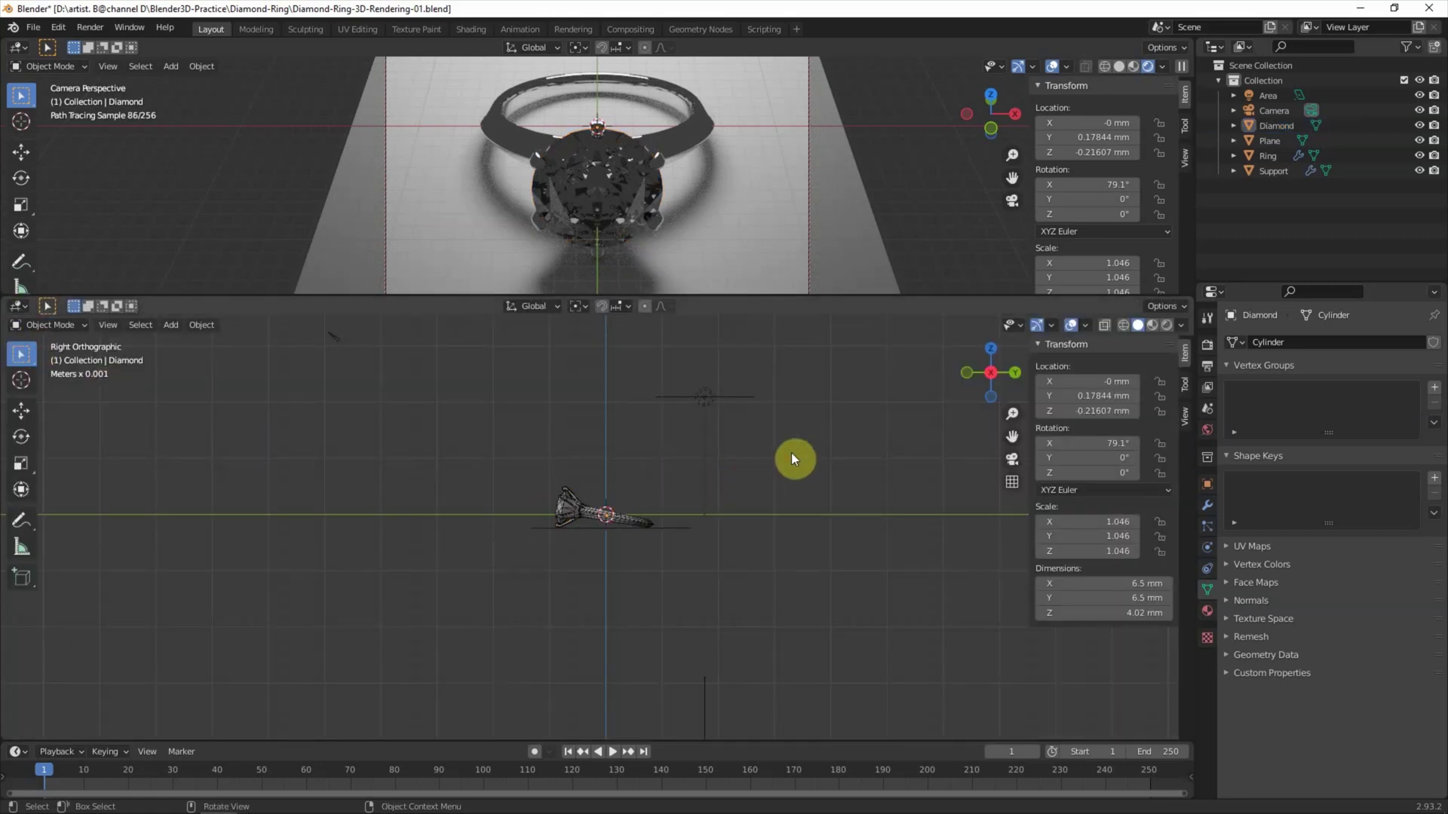
- Duplicate the area light as Area.001, raise it, and rotate it -88.5° in front view
click(704, 397)
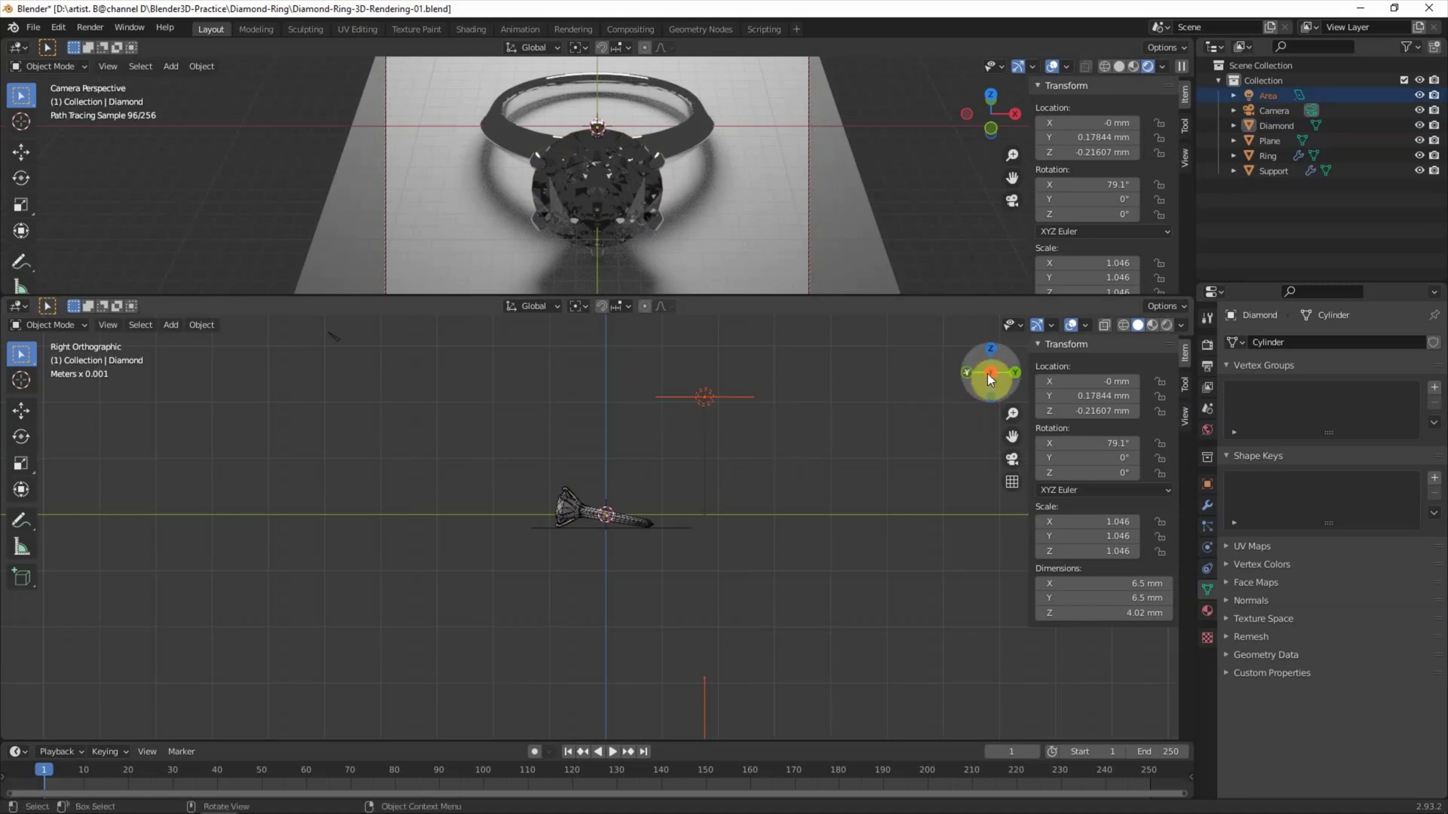
key(ctrl+v)
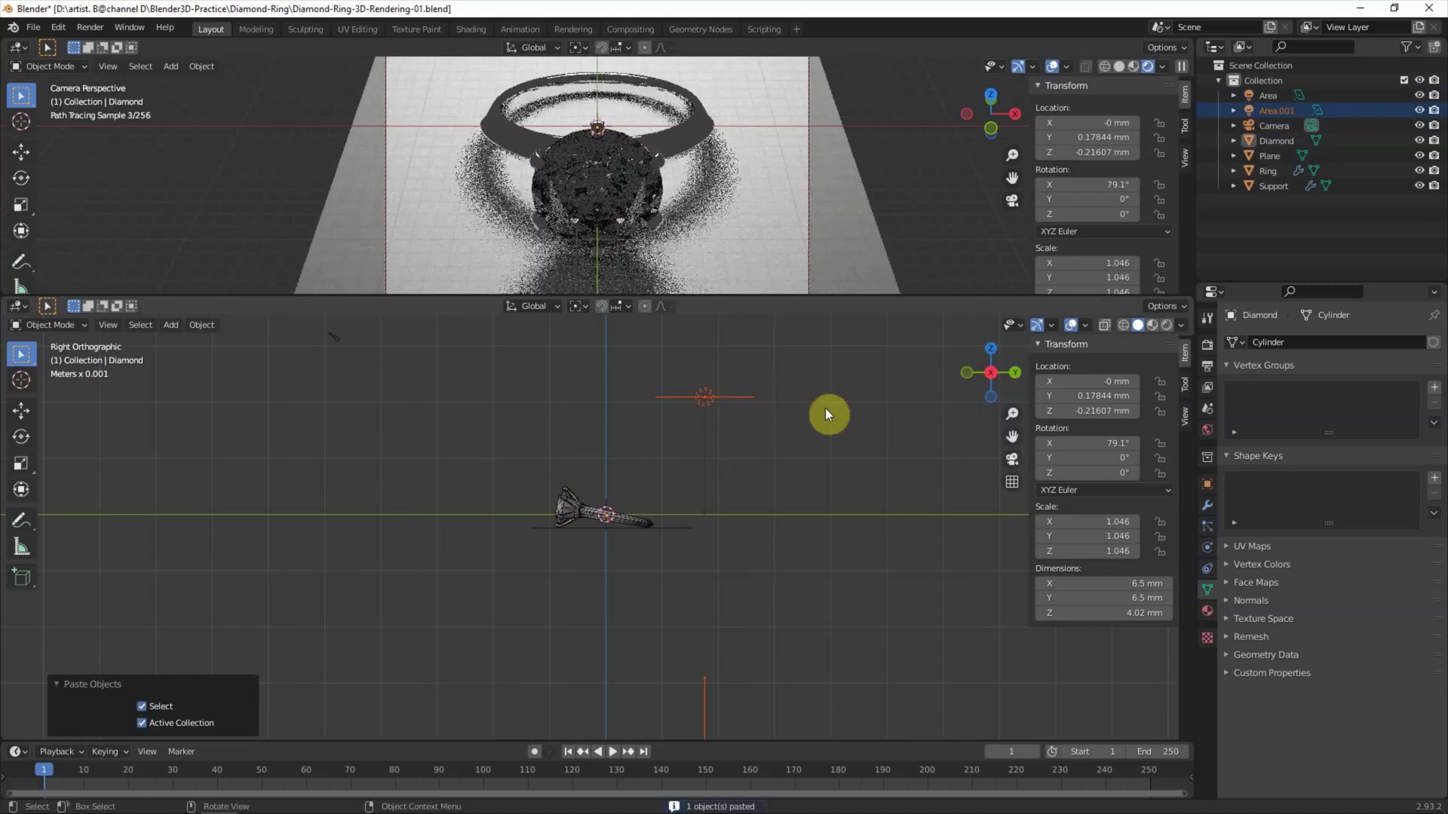
key(g)
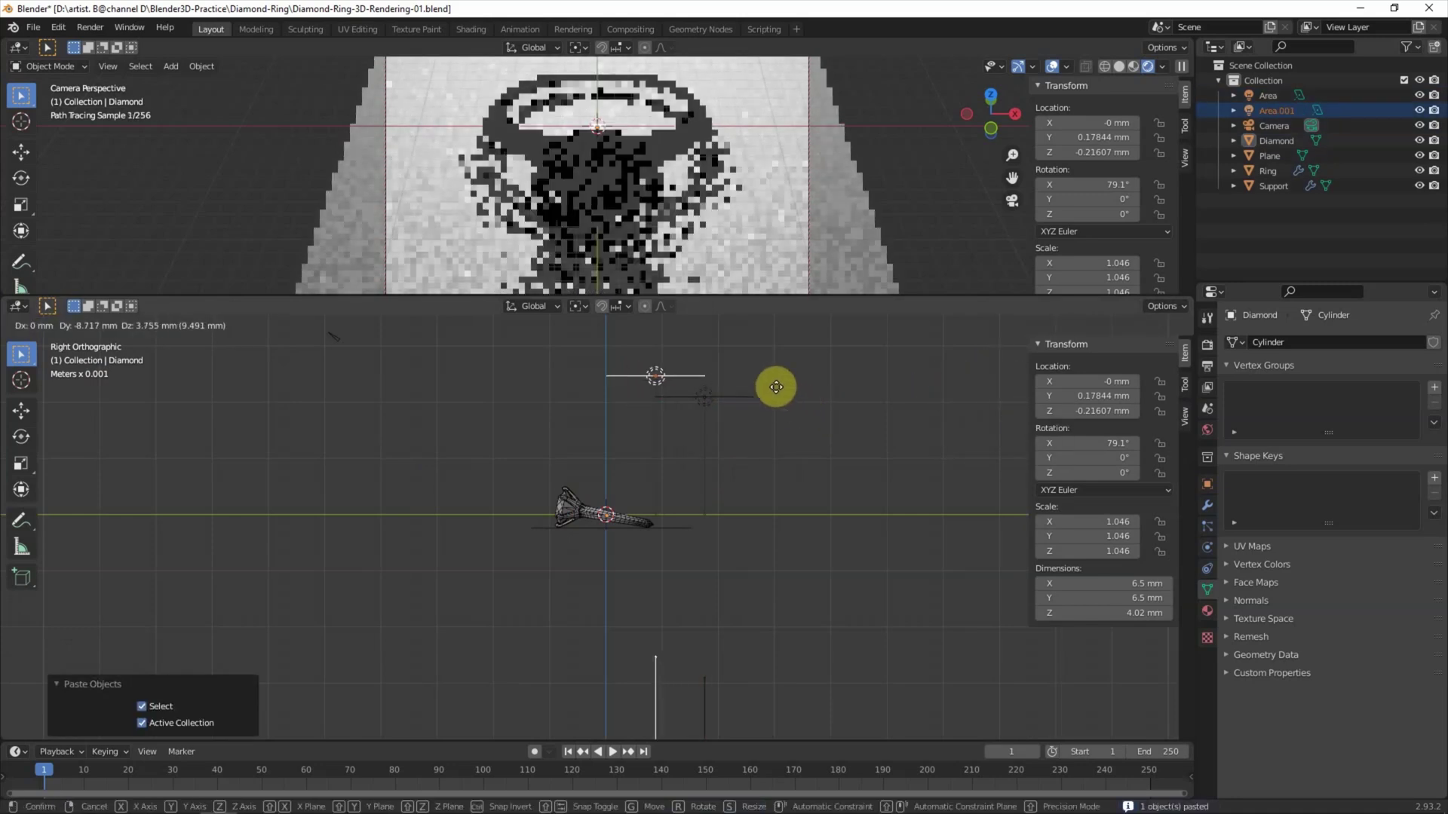
click(777, 385)
click(968, 373)
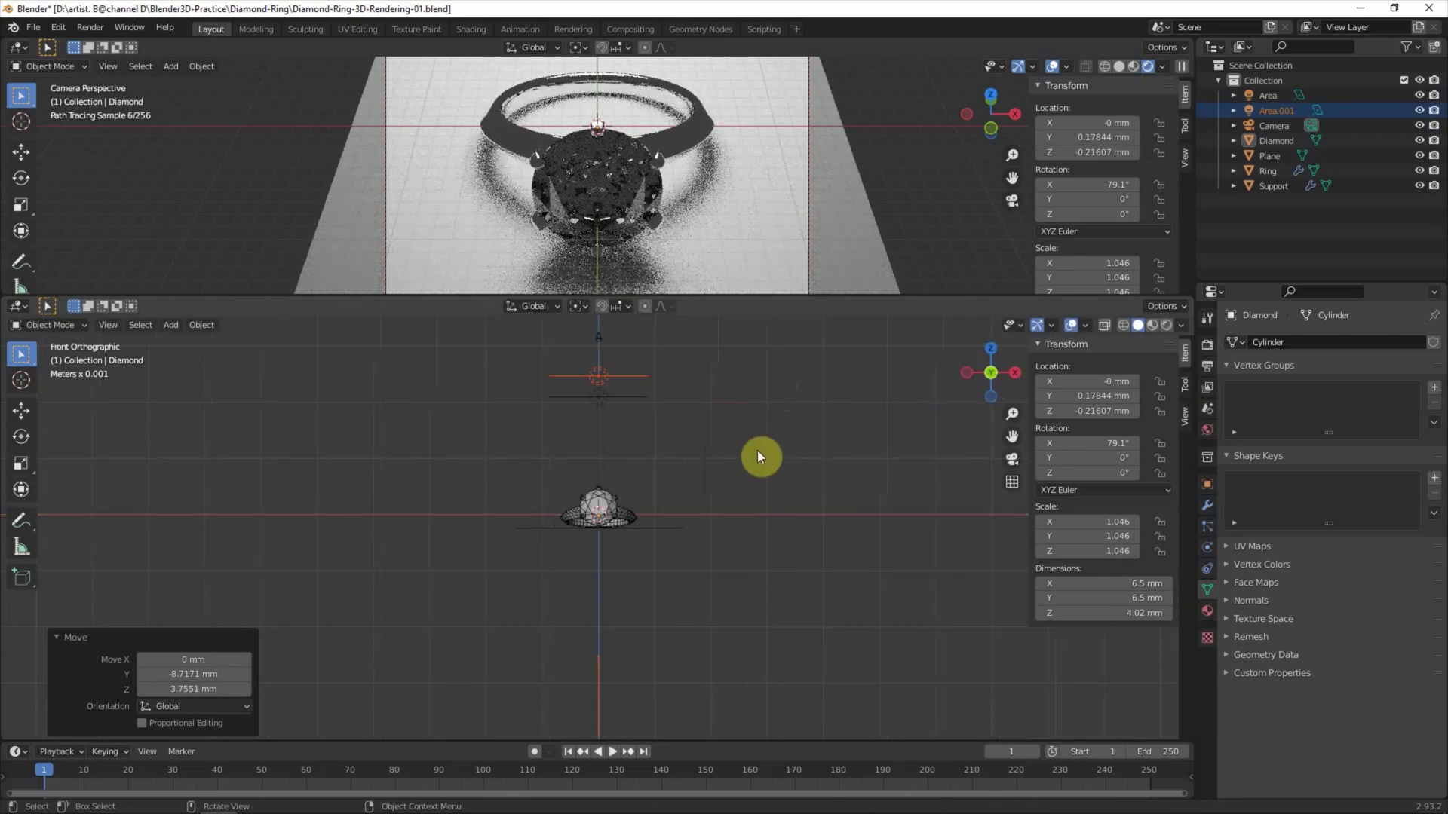
key(r)
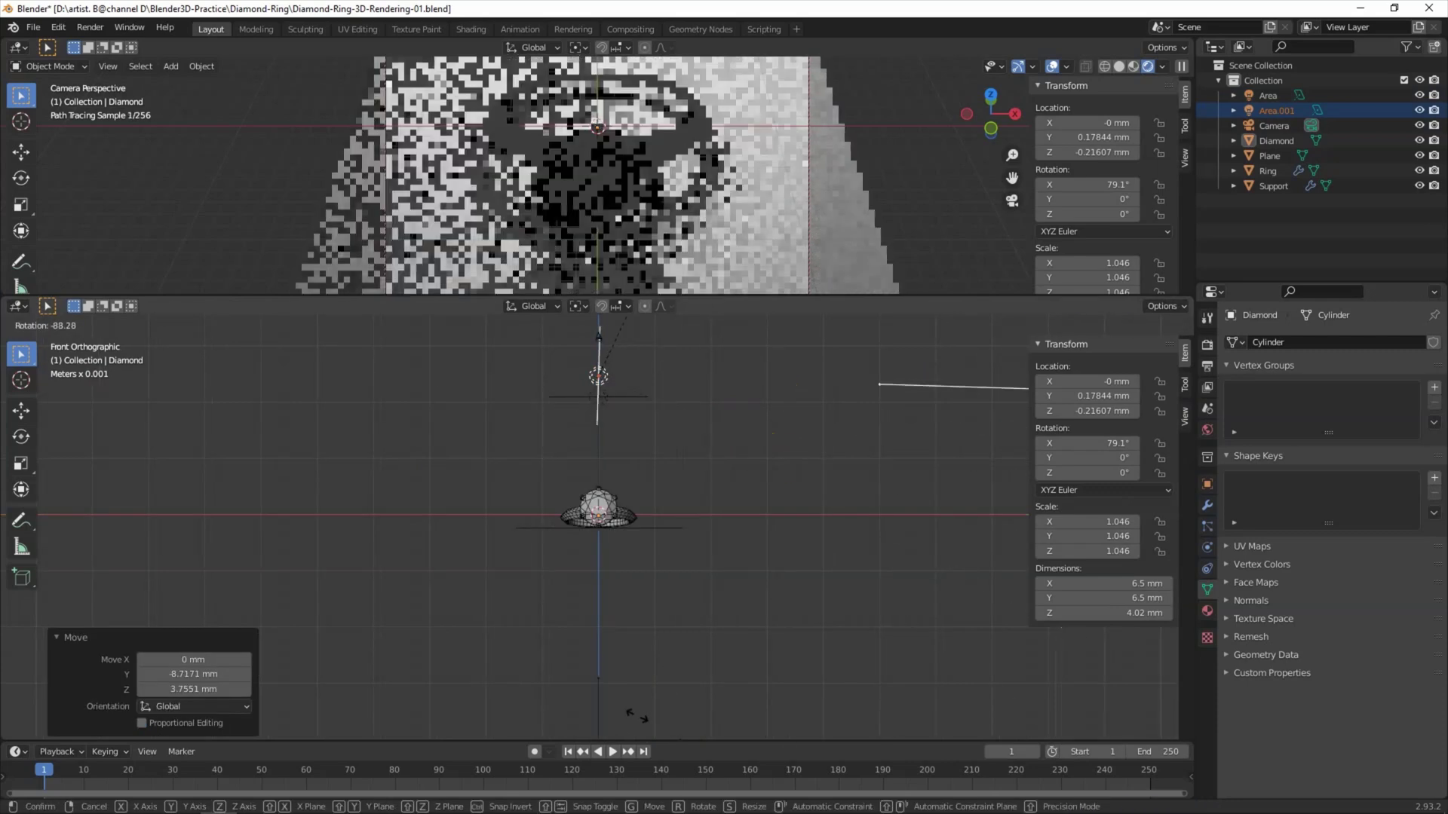
click(641, 716)
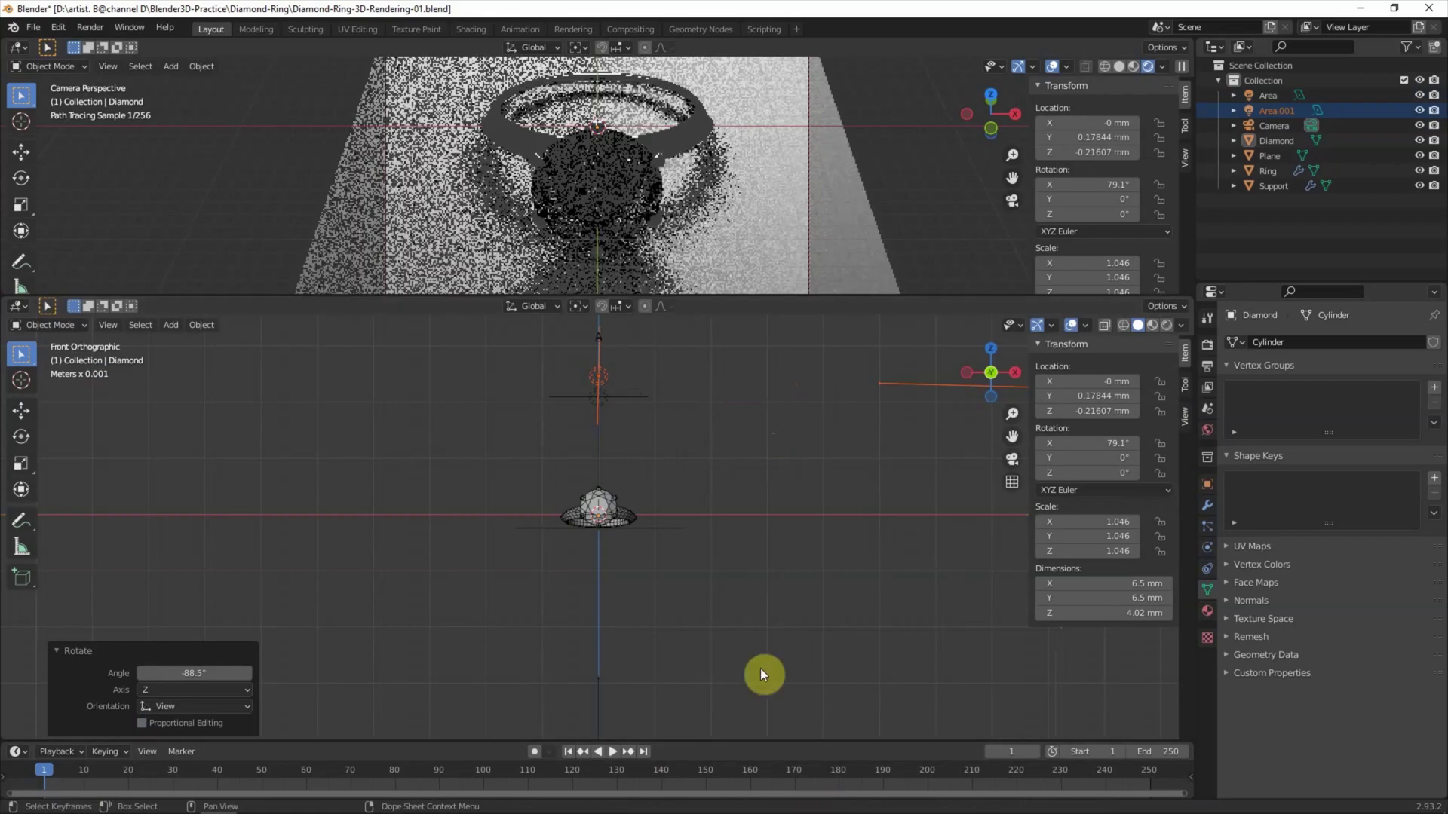
- Scale Area.001 up by 1.716
key(g)
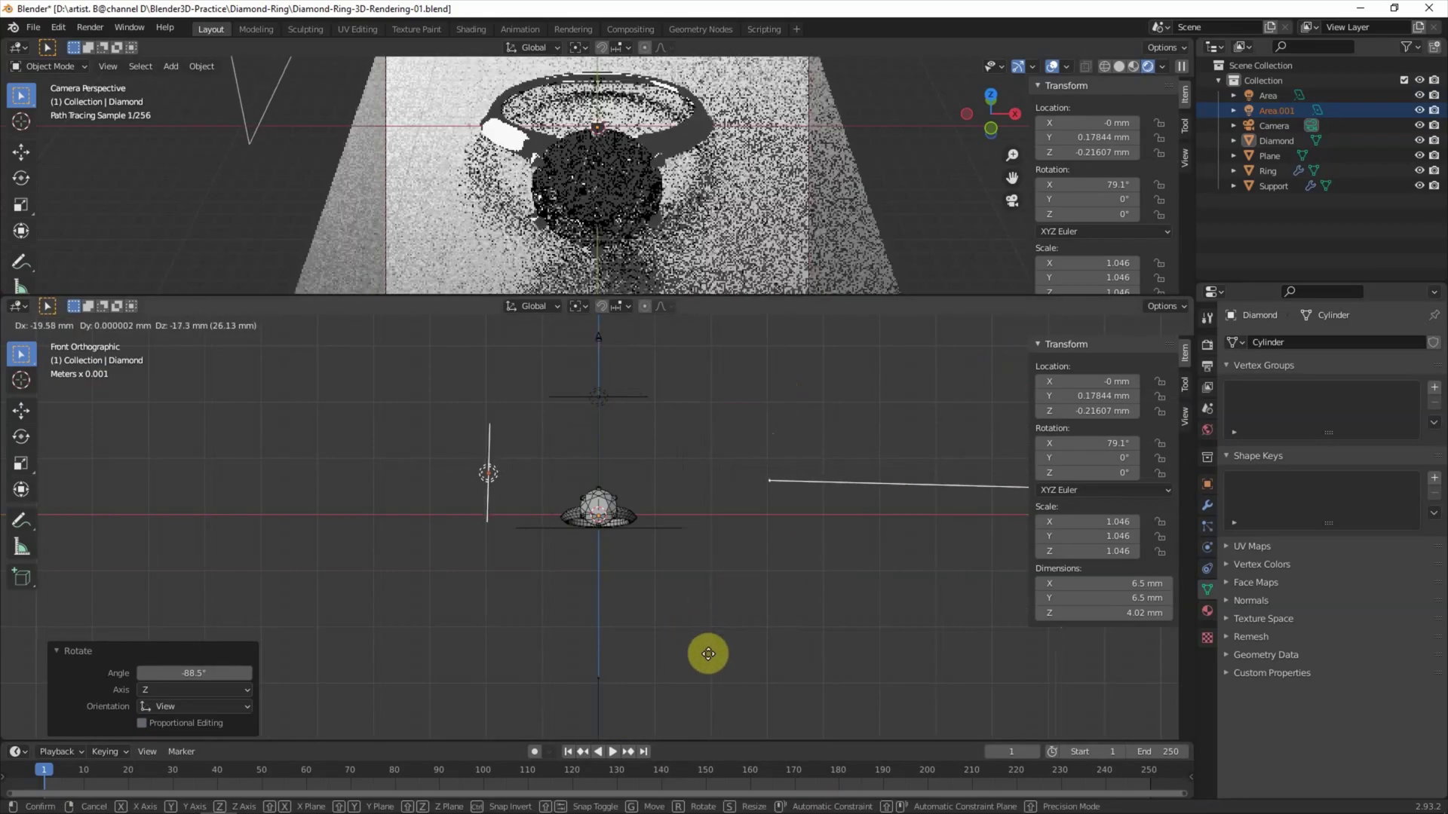
key(s)
click(935, 657)
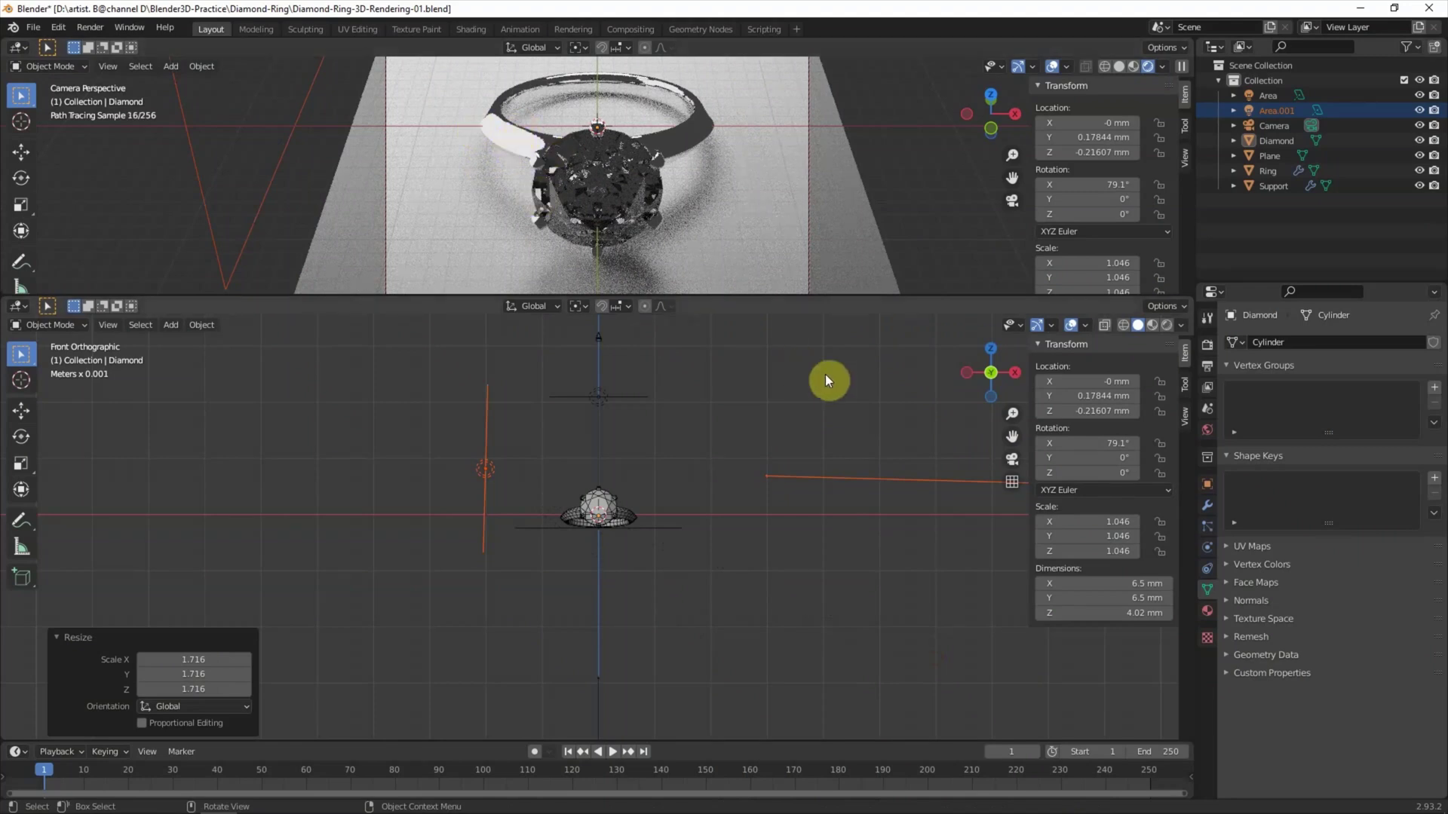
click(814, 391)
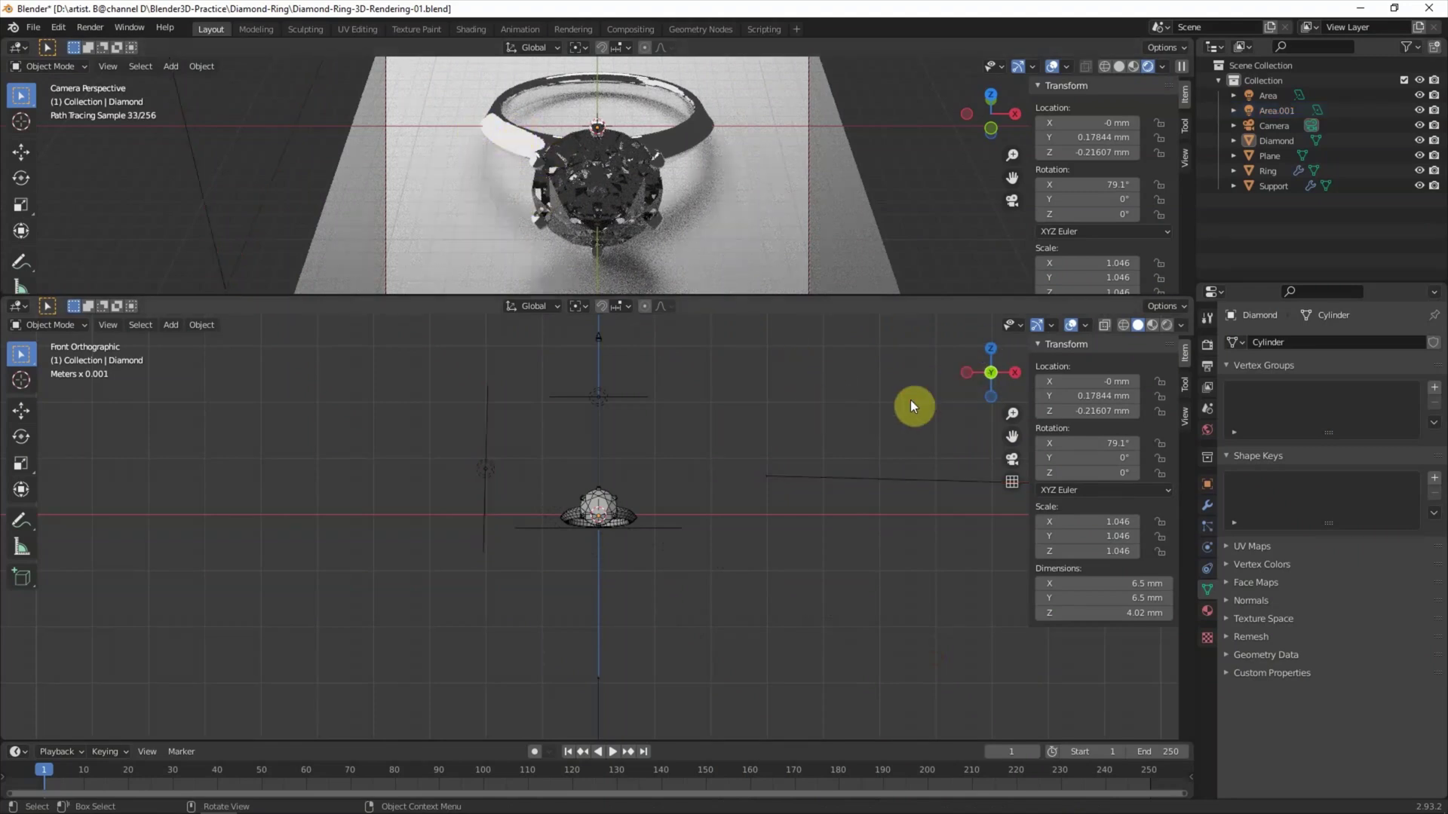
click(991, 348)
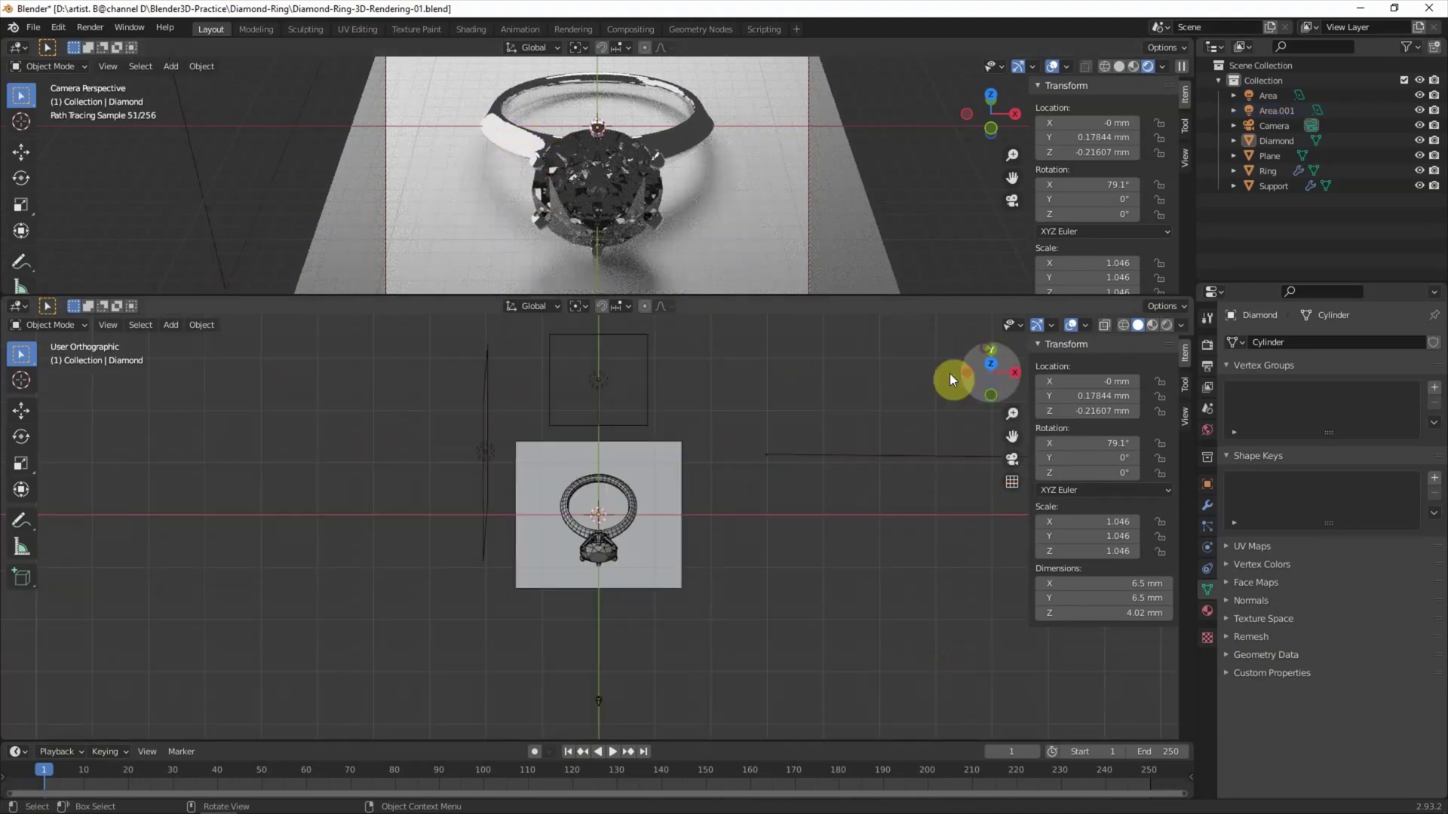
- In top view, move Area.001 to sit beside the ring
click(463, 483)
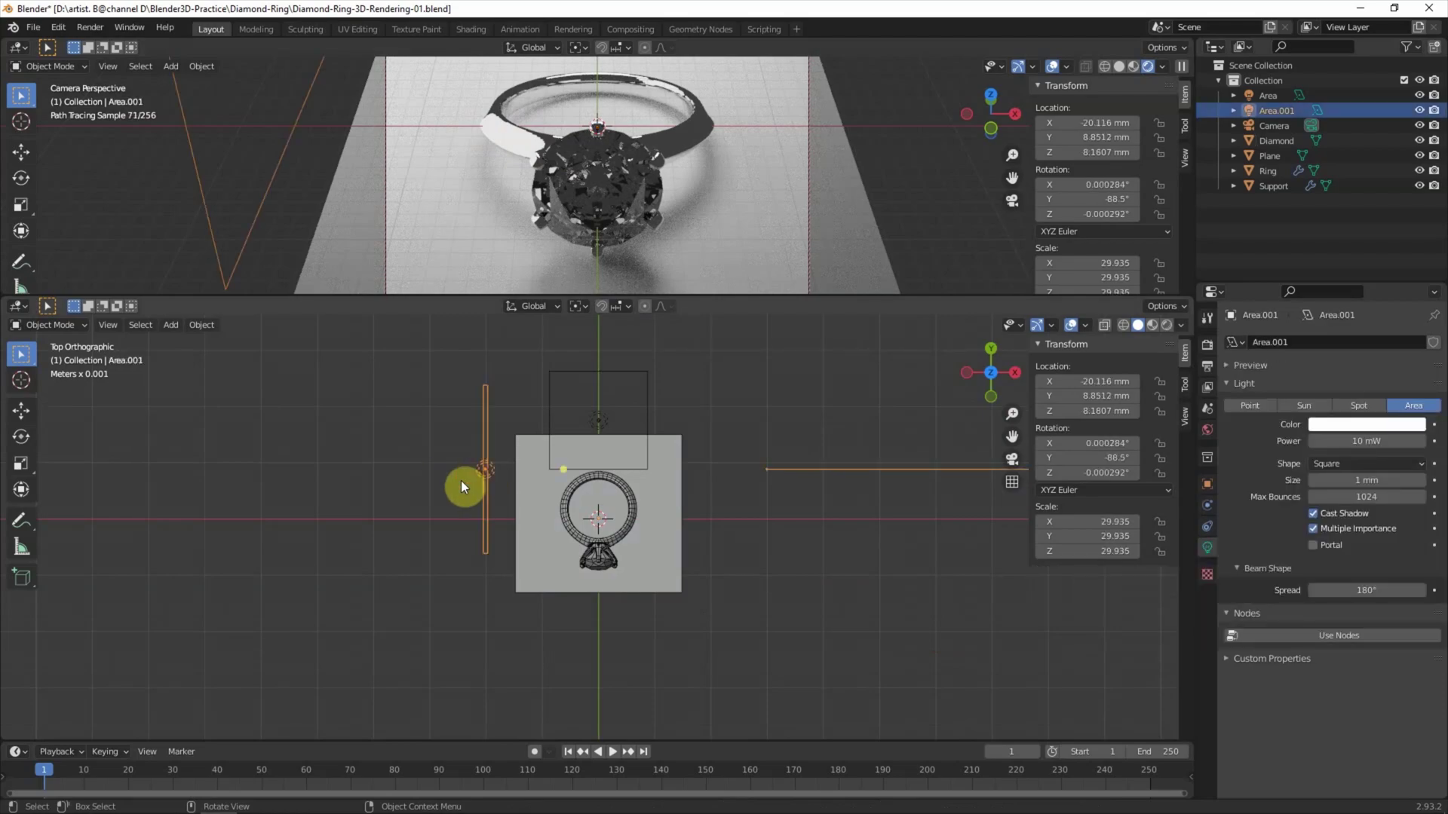
key(g)
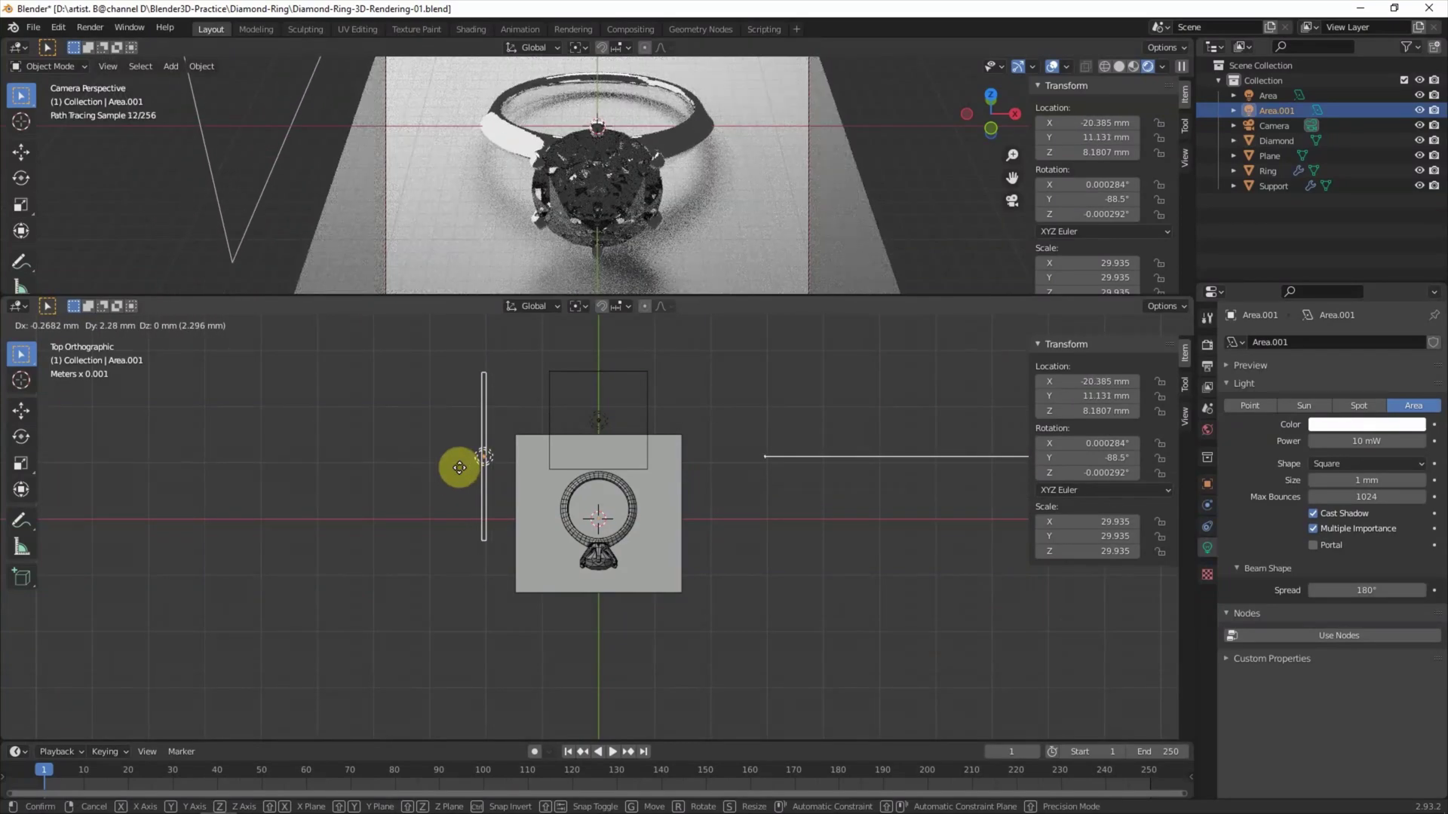
click(459, 467)
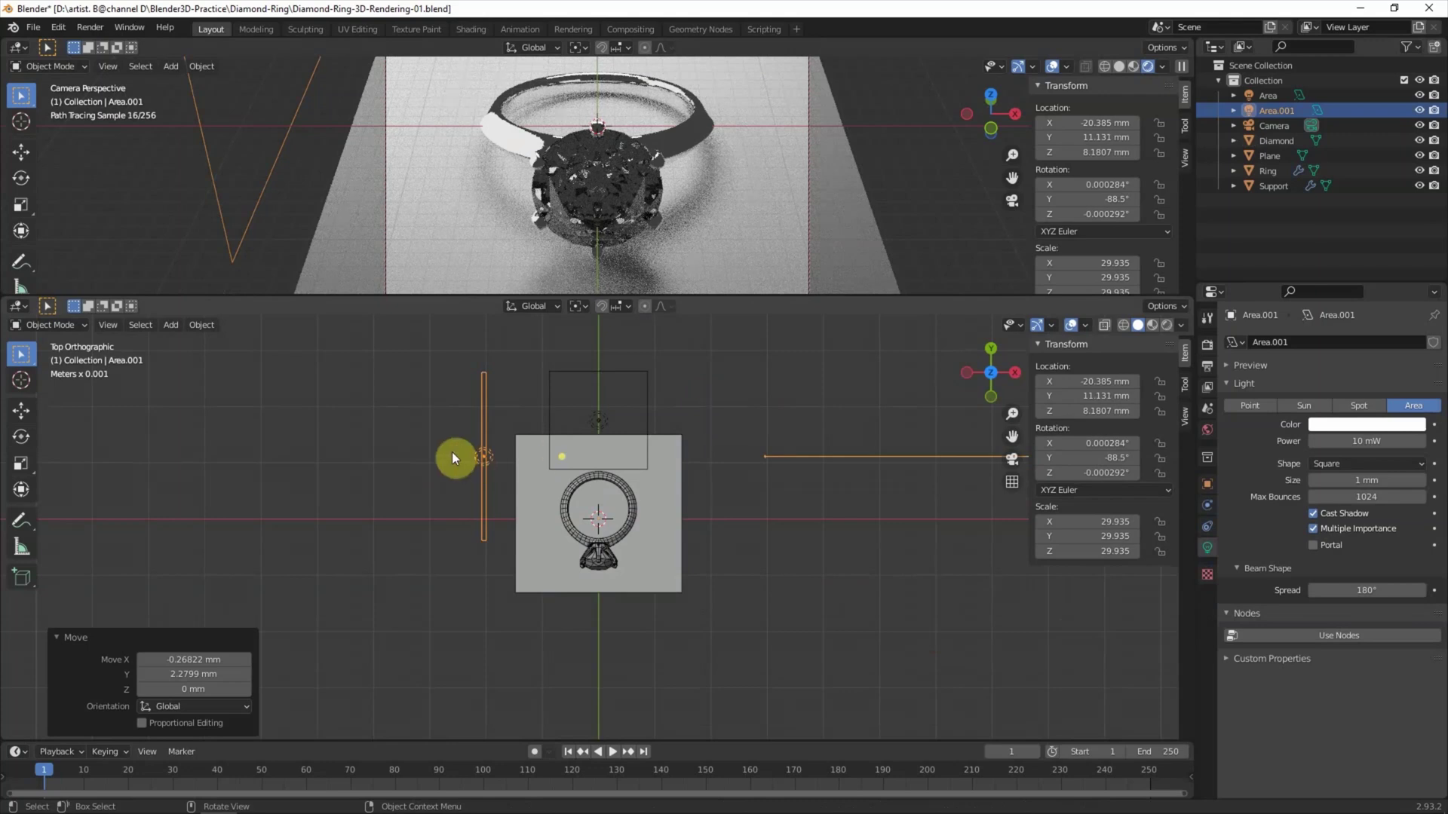
click(1273, 111)
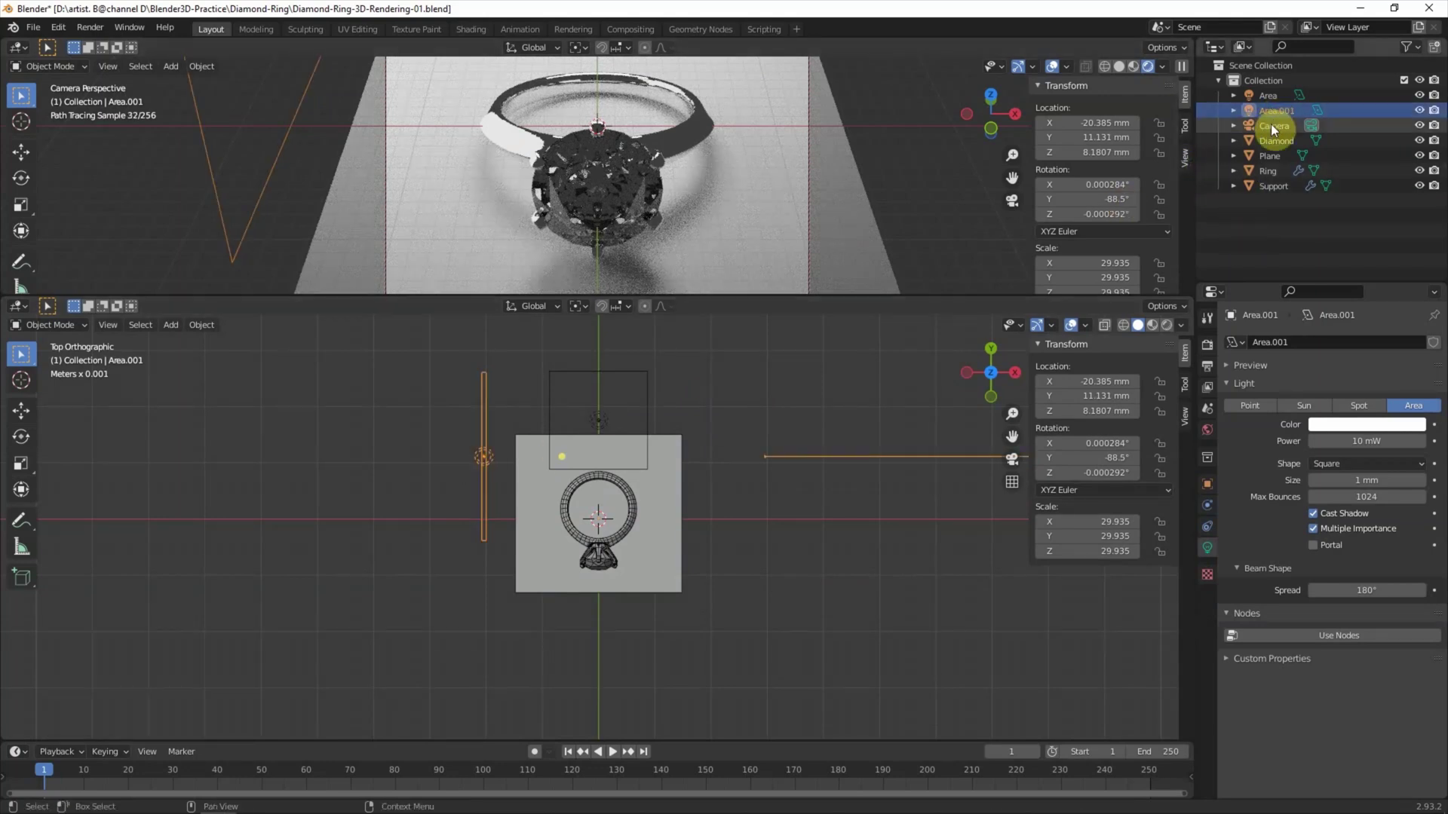
click(19, 308)
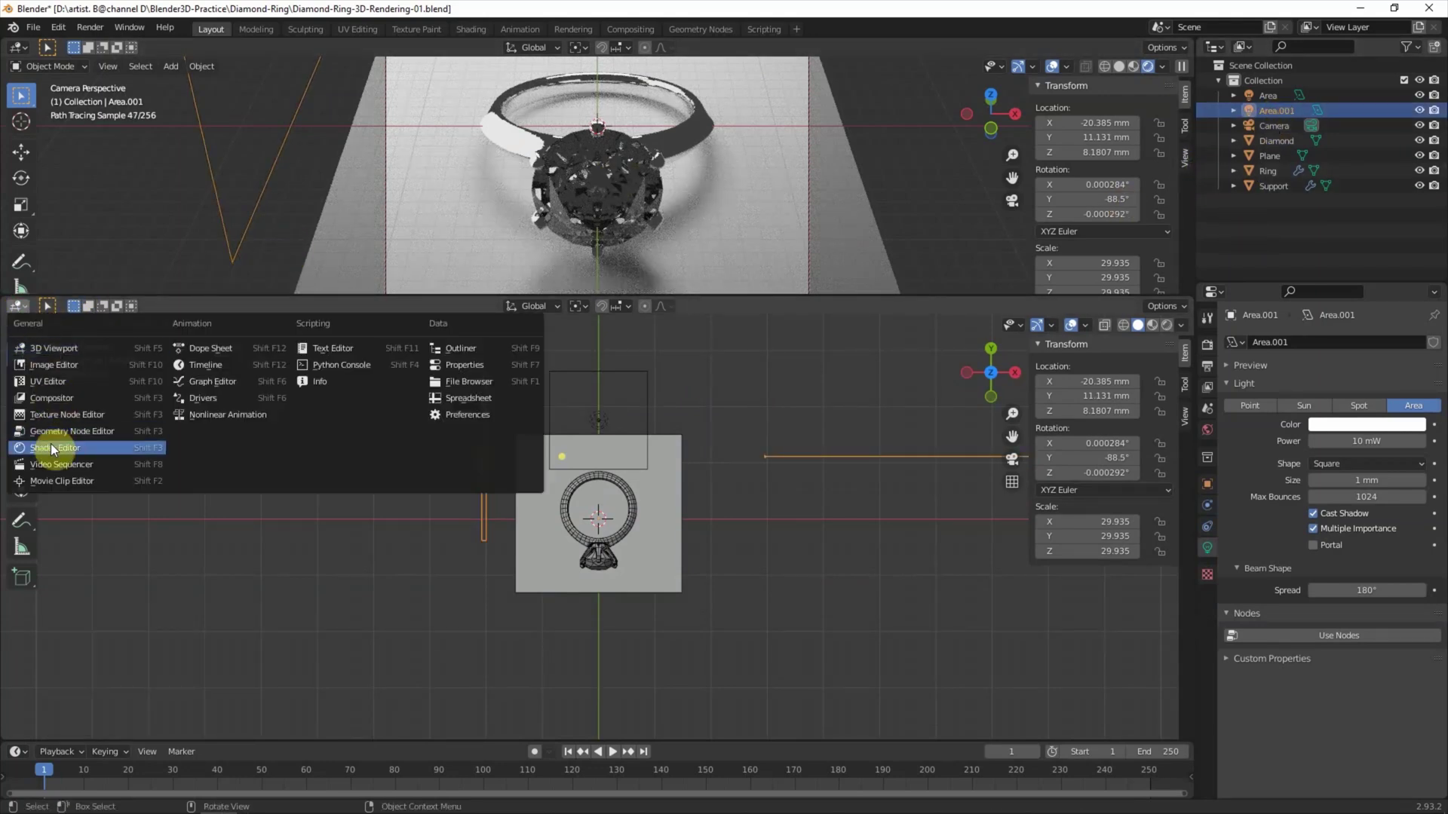
- Enable nodes for the Area.001 light in the Shader Editor
click(52, 446)
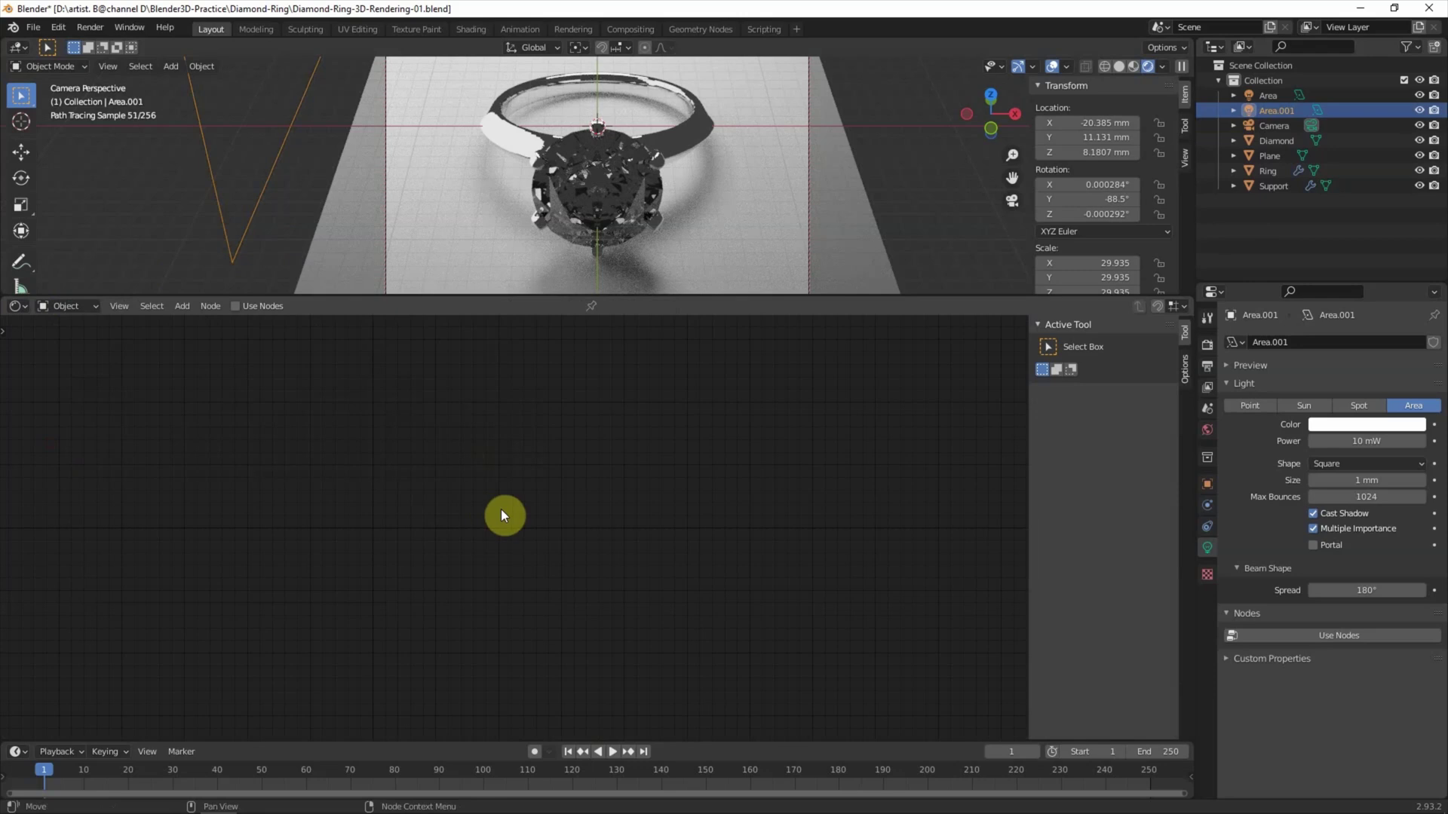
click(1354, 637)
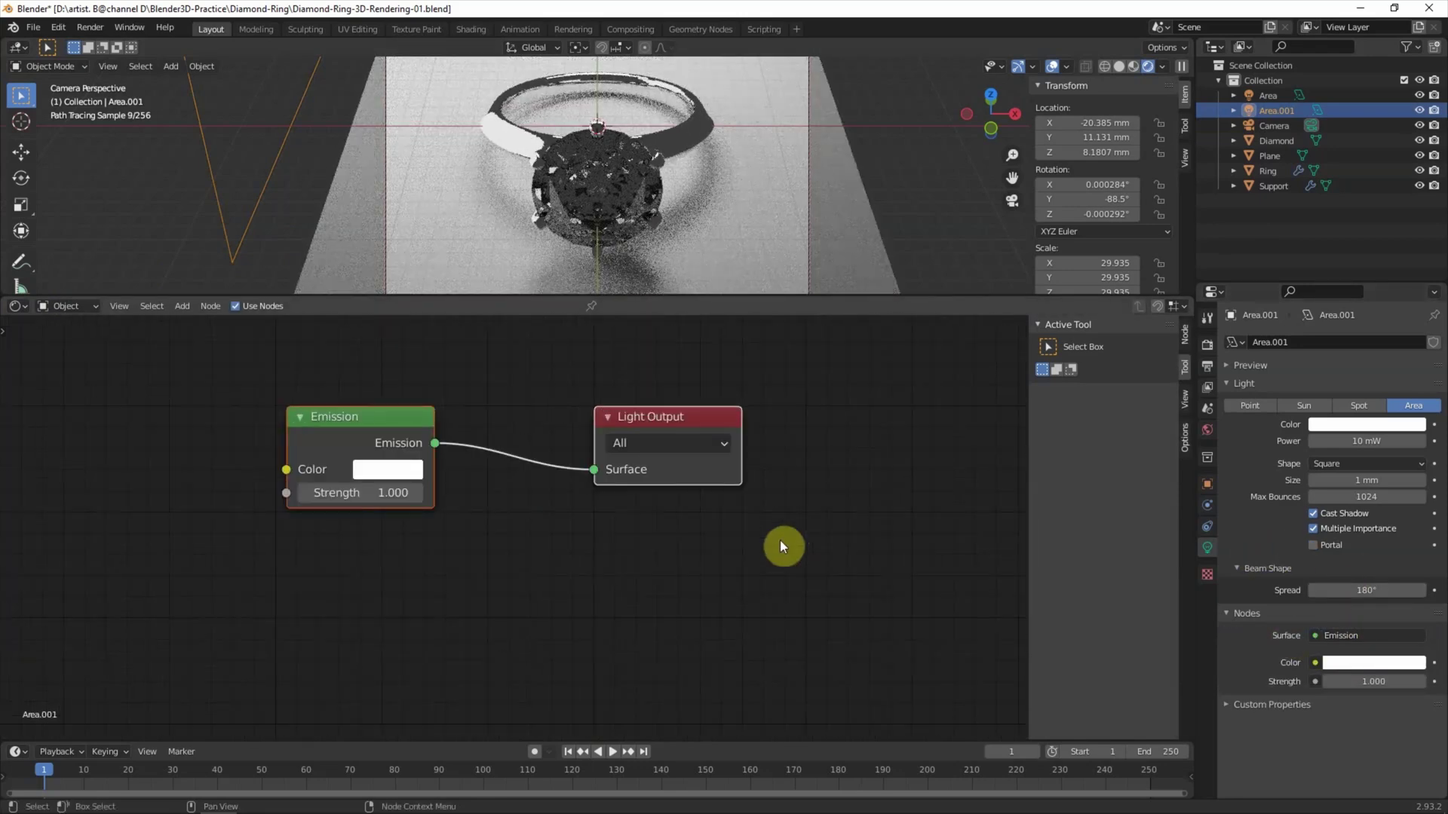
scroll(709, 516, up, 1)
scroll(558, 479, down, 1)
middle_drag(478, 462, 663, 459)
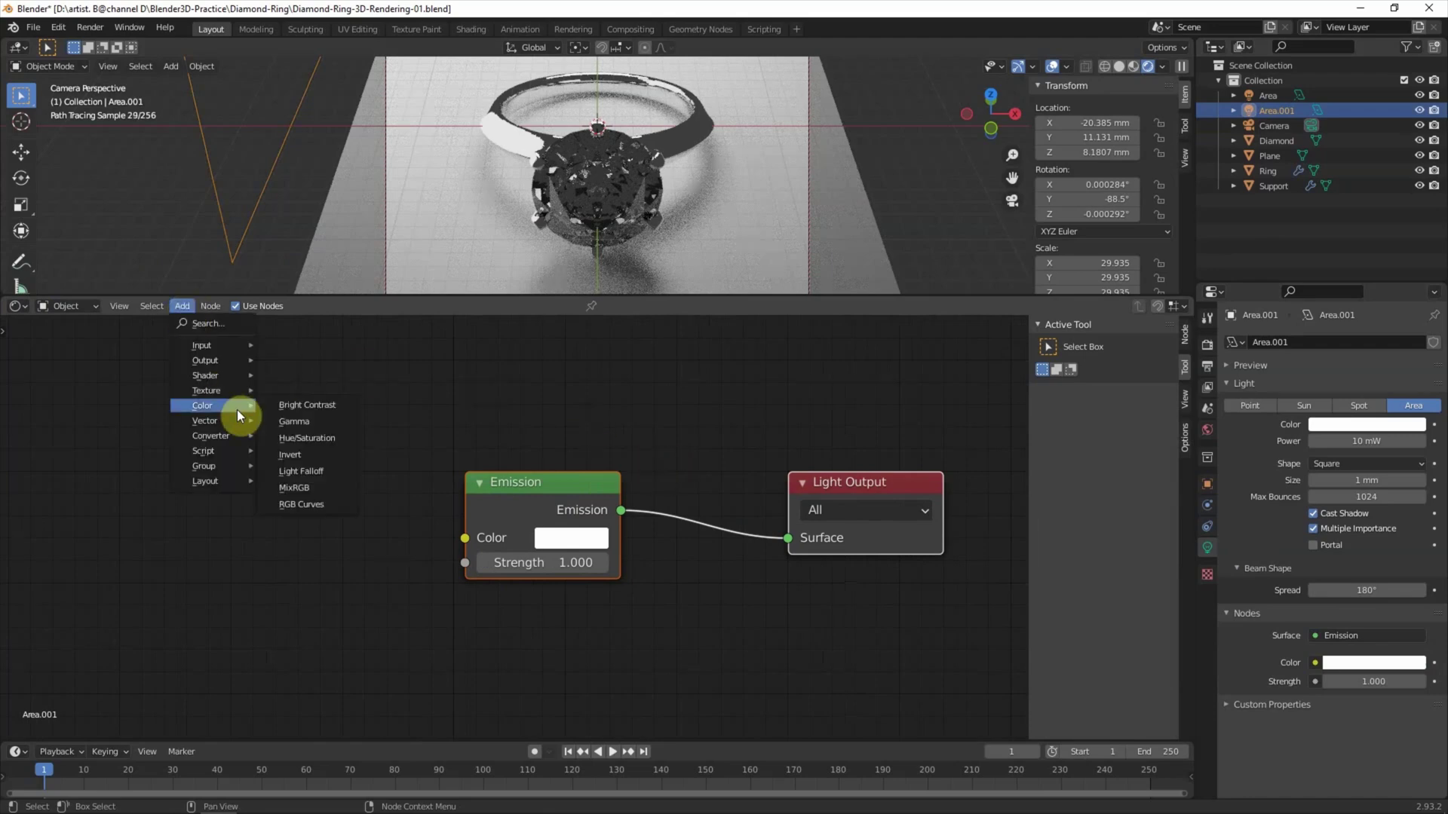
- Add a ColorRamp node to the left of the Emission node
click(211, 323)
text(colo)
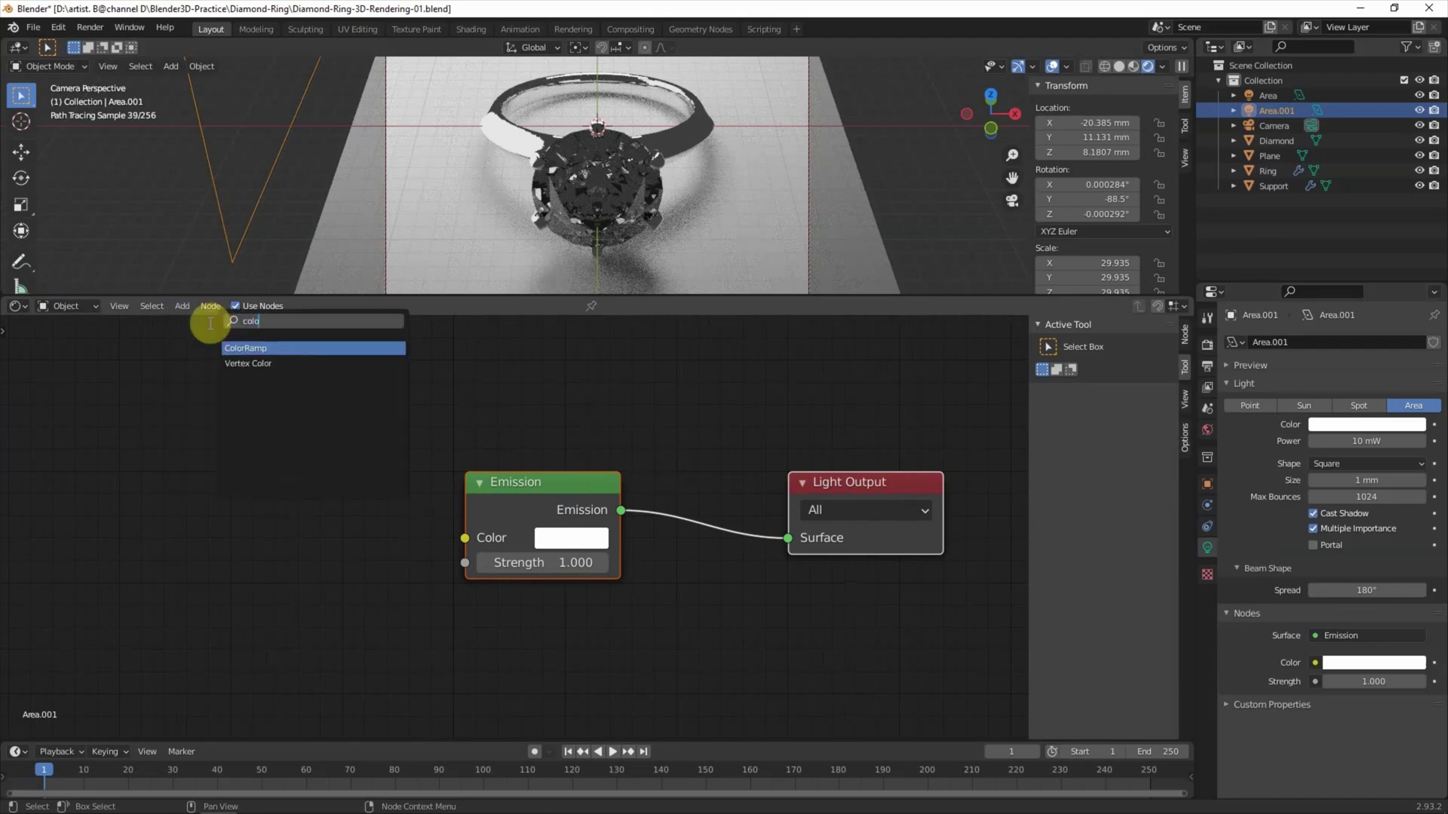
click(241, 347)
click(174, 403)
scroll(520, 501, down, 1)
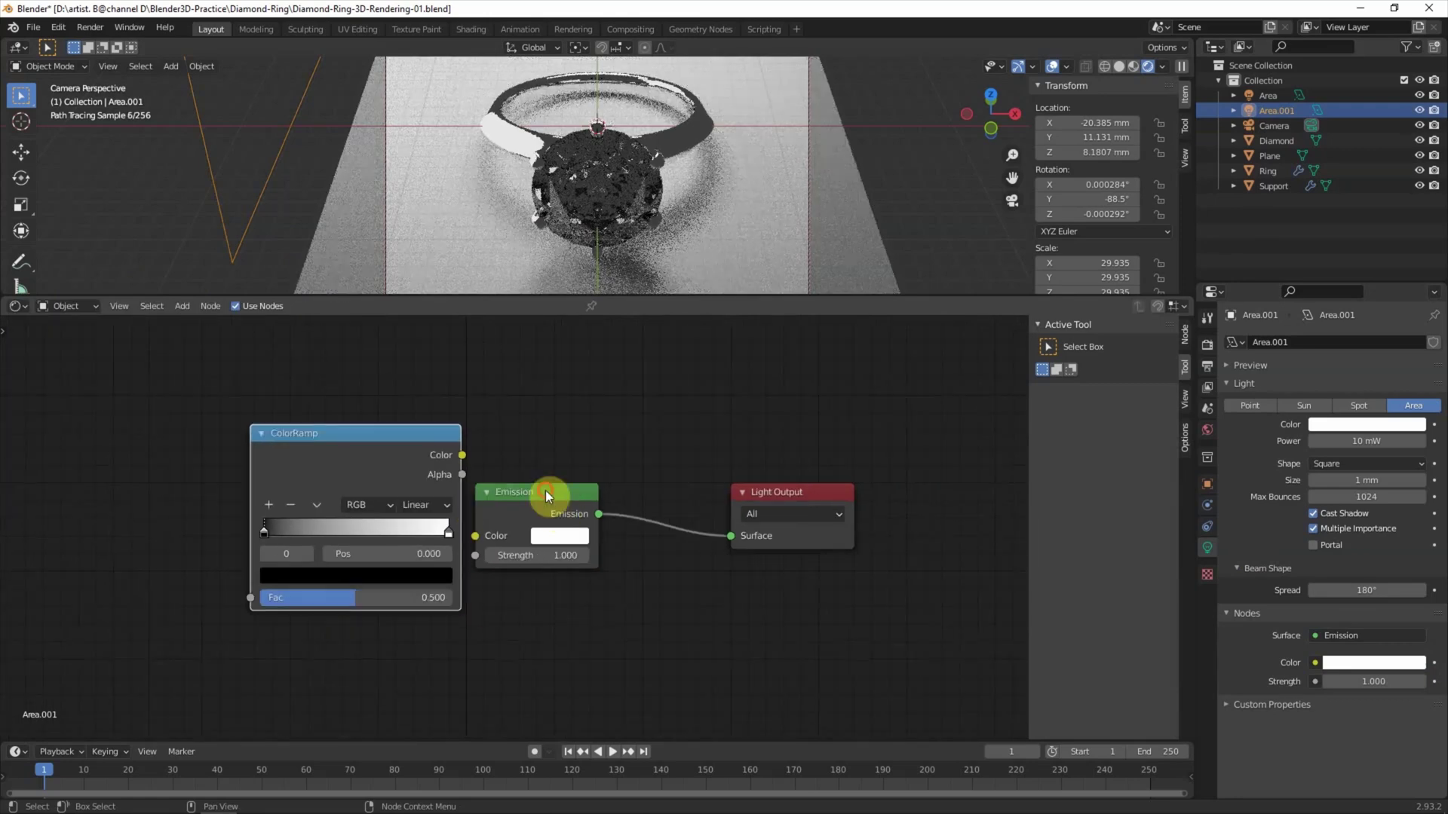
drag(546, 490, 602, 495)
drag(378, 424, 400, 429)
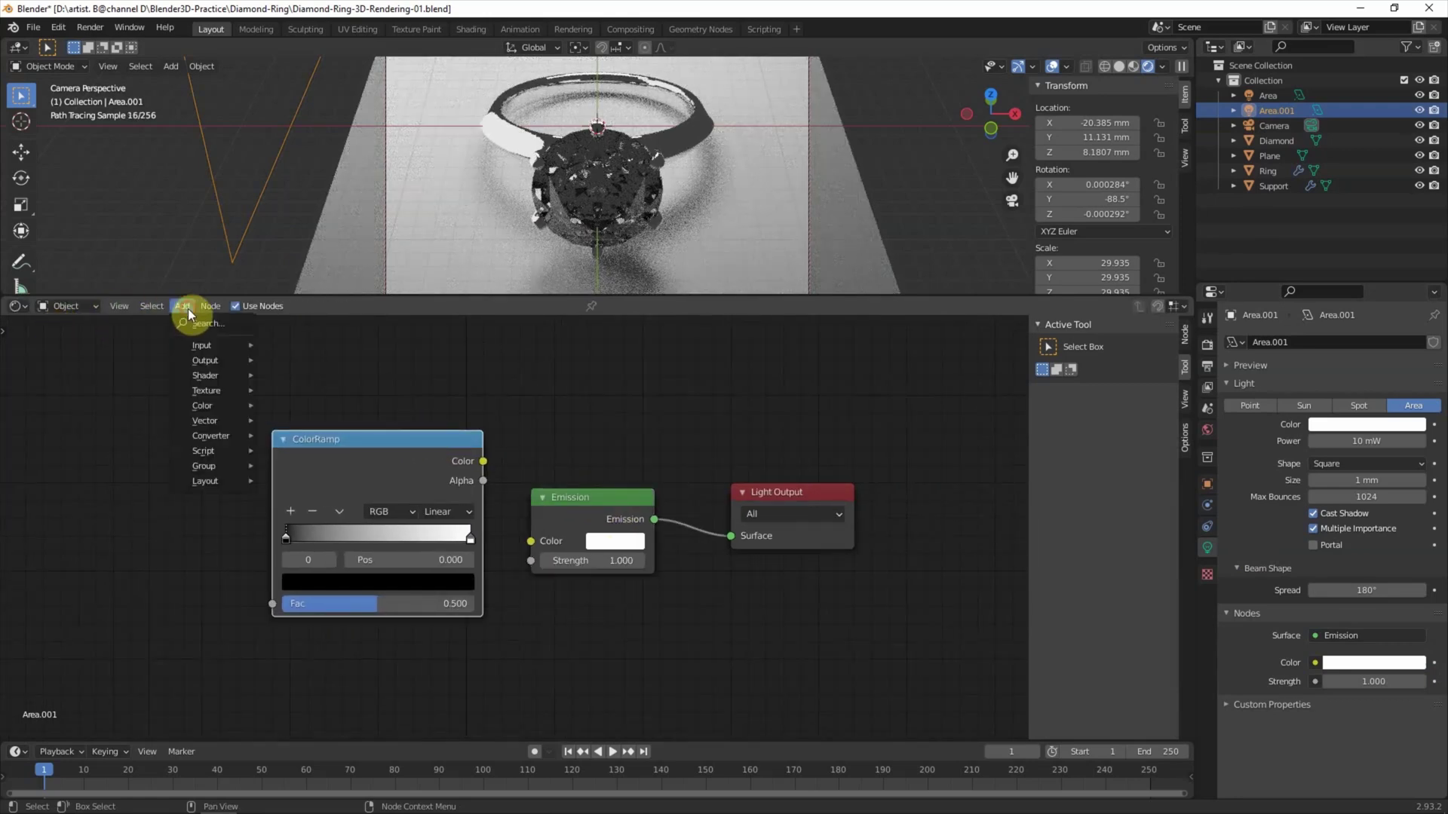
- Add a Geometry node, link Parametric→Fac and Color→Emission Color, black stop at 0.282
click(198, 323)
text(Geo)
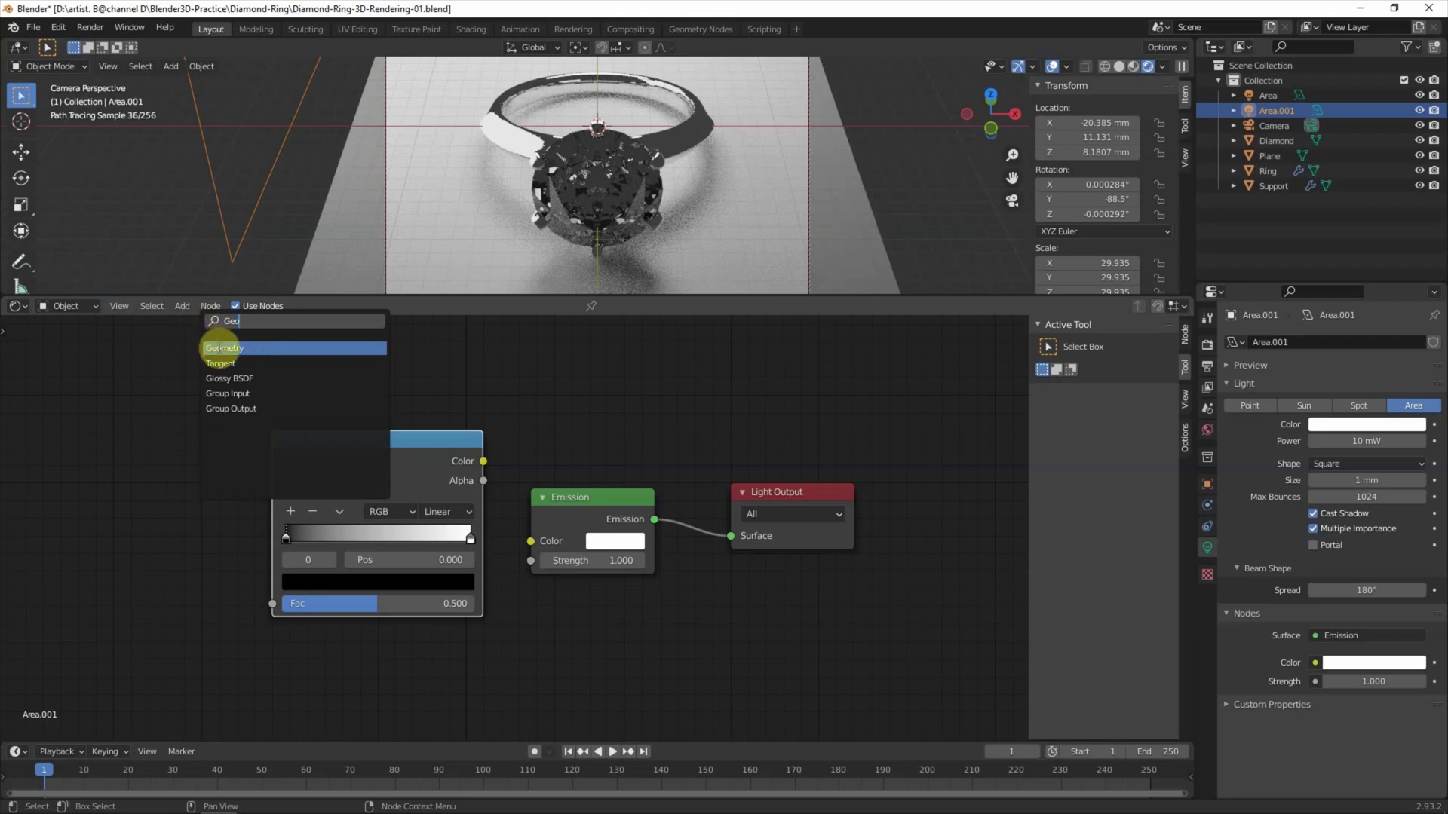
click(217, 348)
click(113, 448)
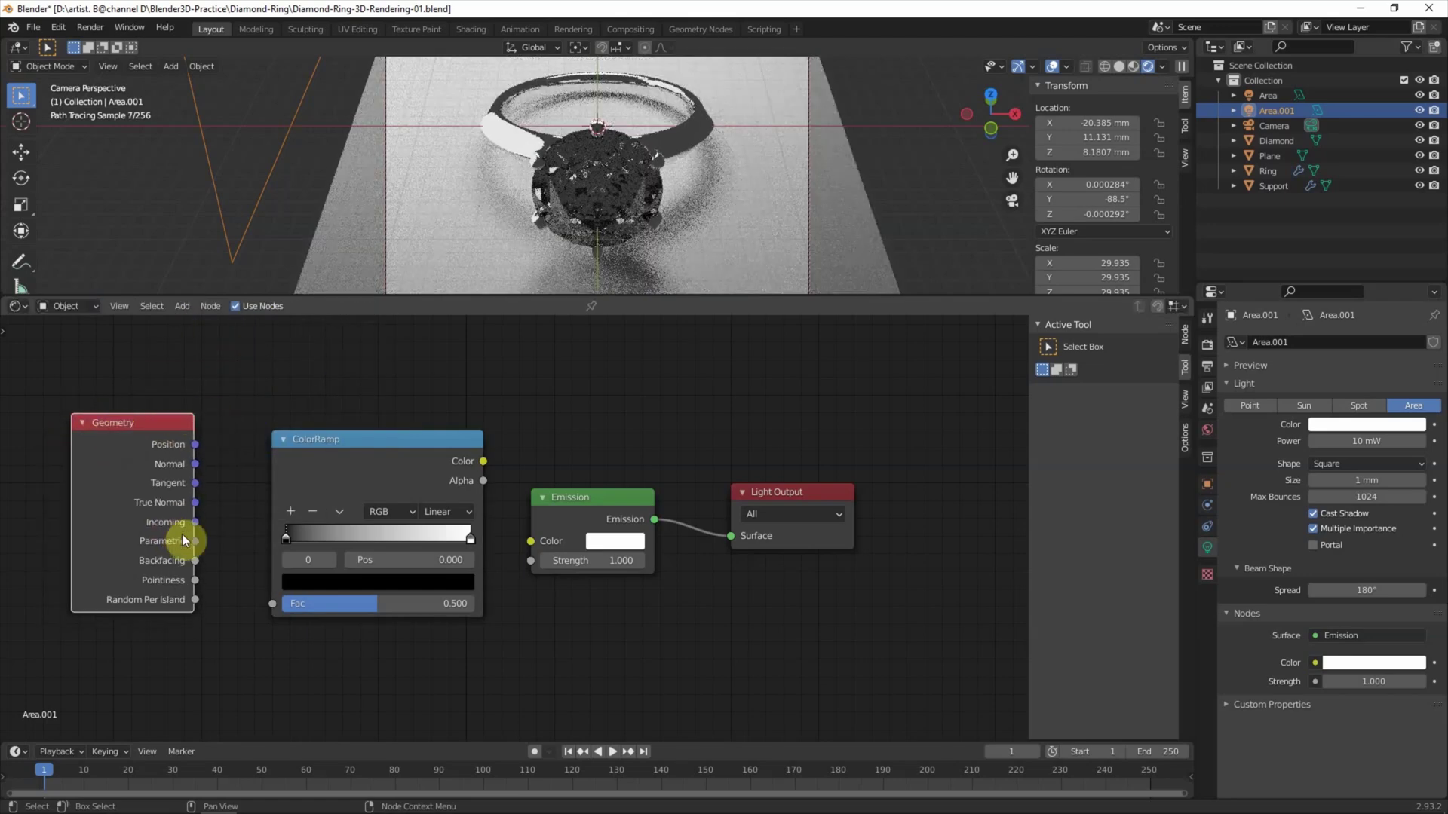
drag(196, 541, 270, 603)
drag(484, 461, 513, 540)
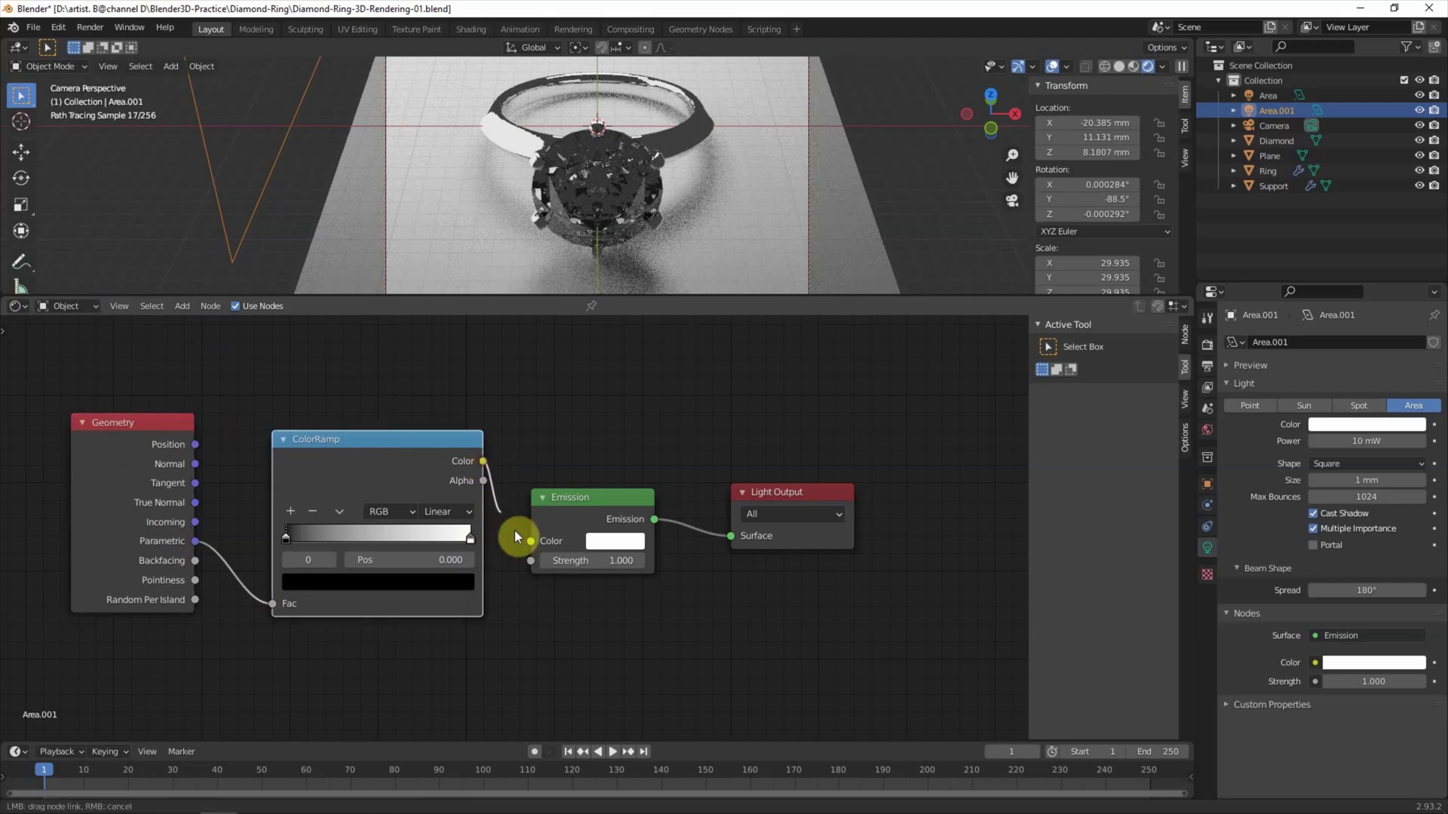
drag(291, 540, 343, 541)
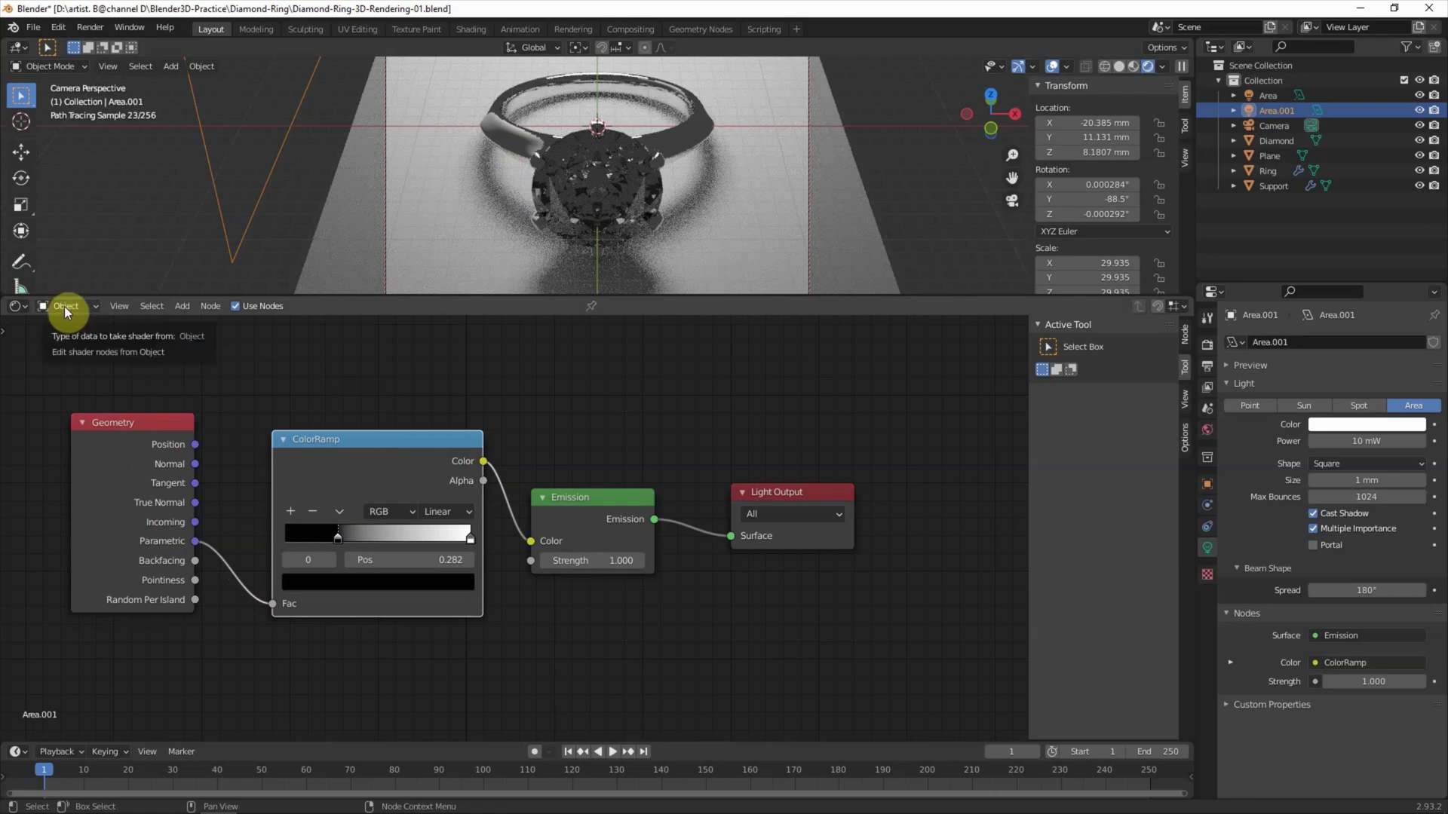
click(17, 306)
click(31, 335)
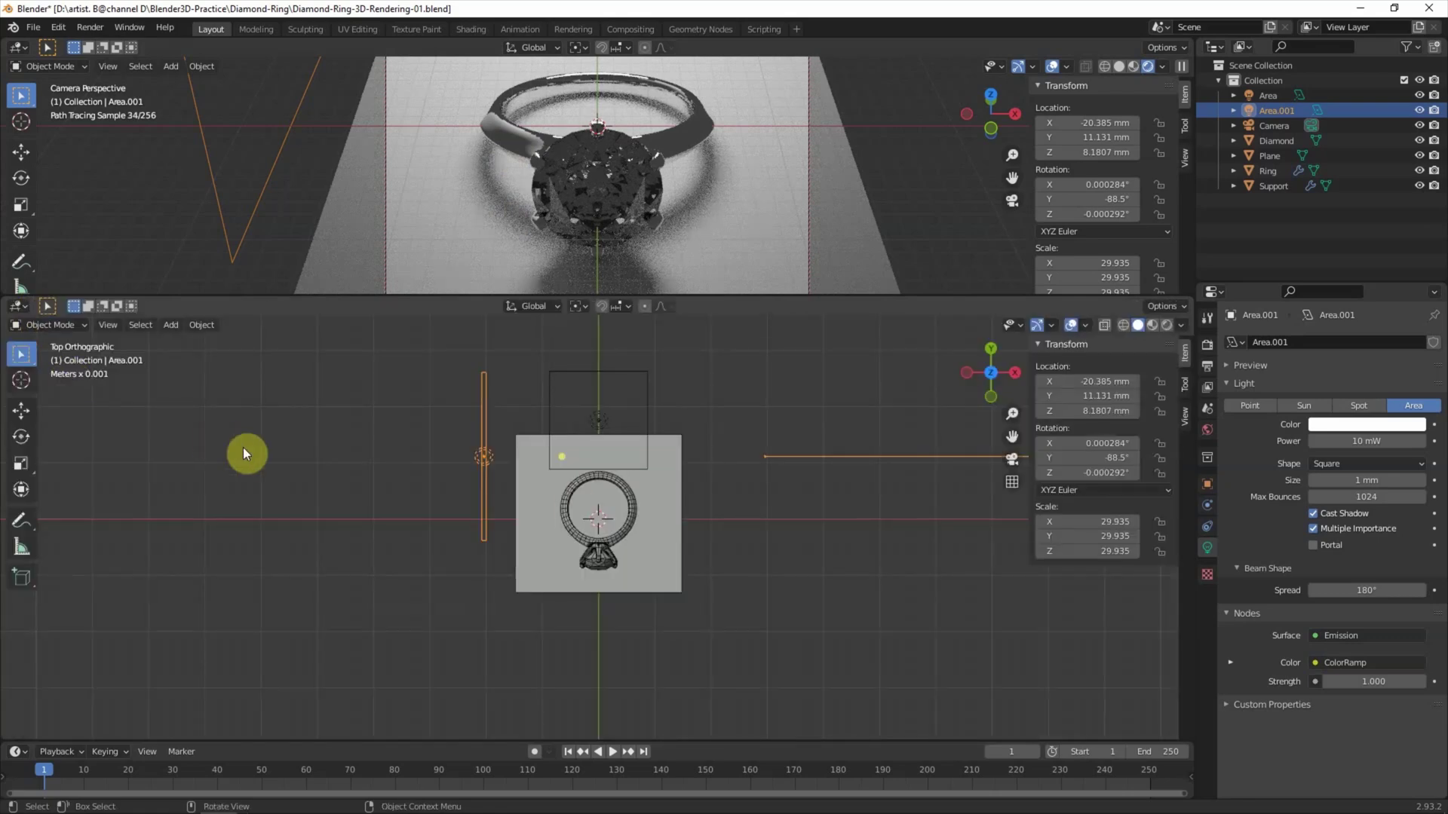
- In right side view, rotate Area.001 to -89.5°
click(1015, 374)
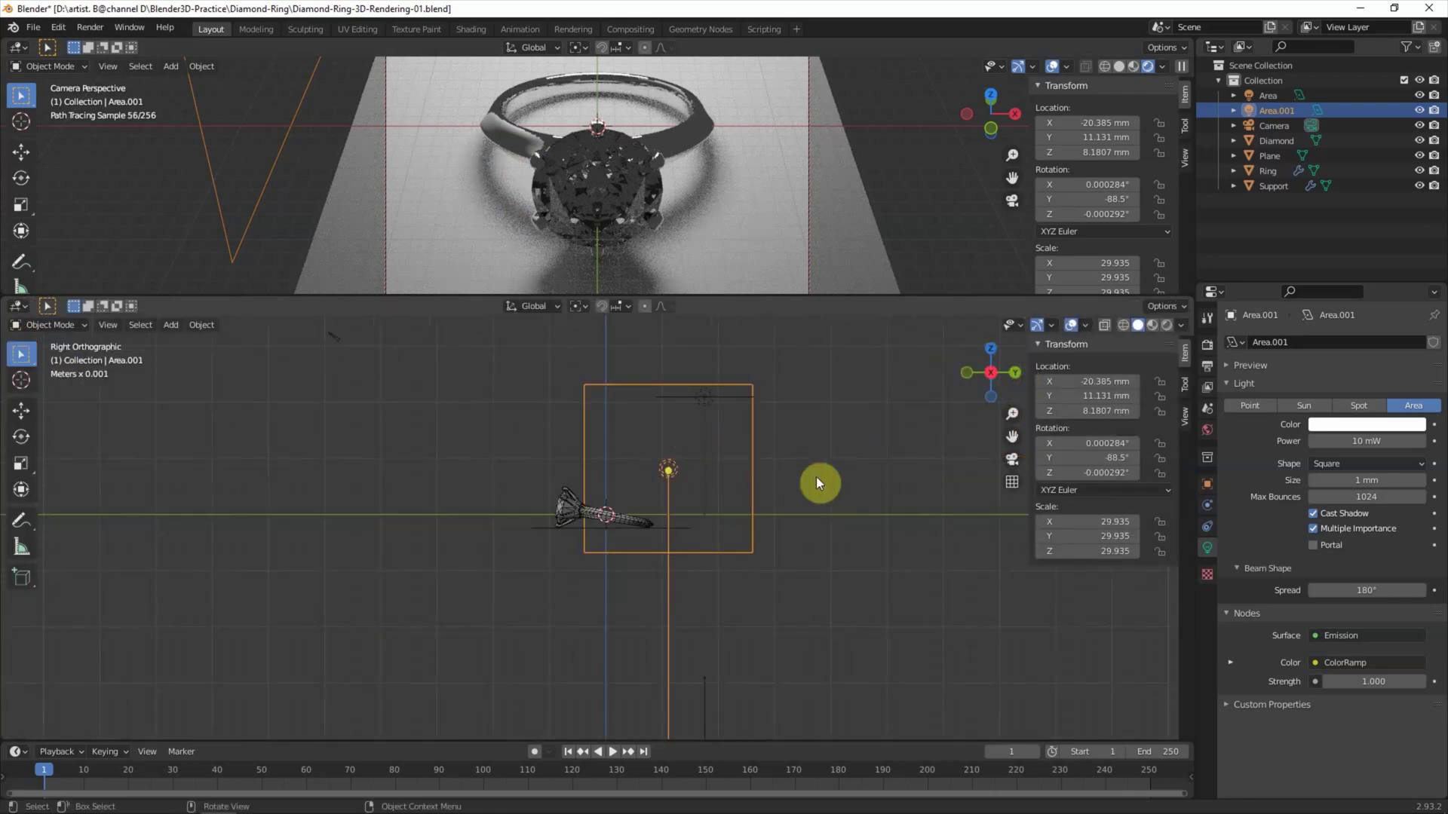
key(r)
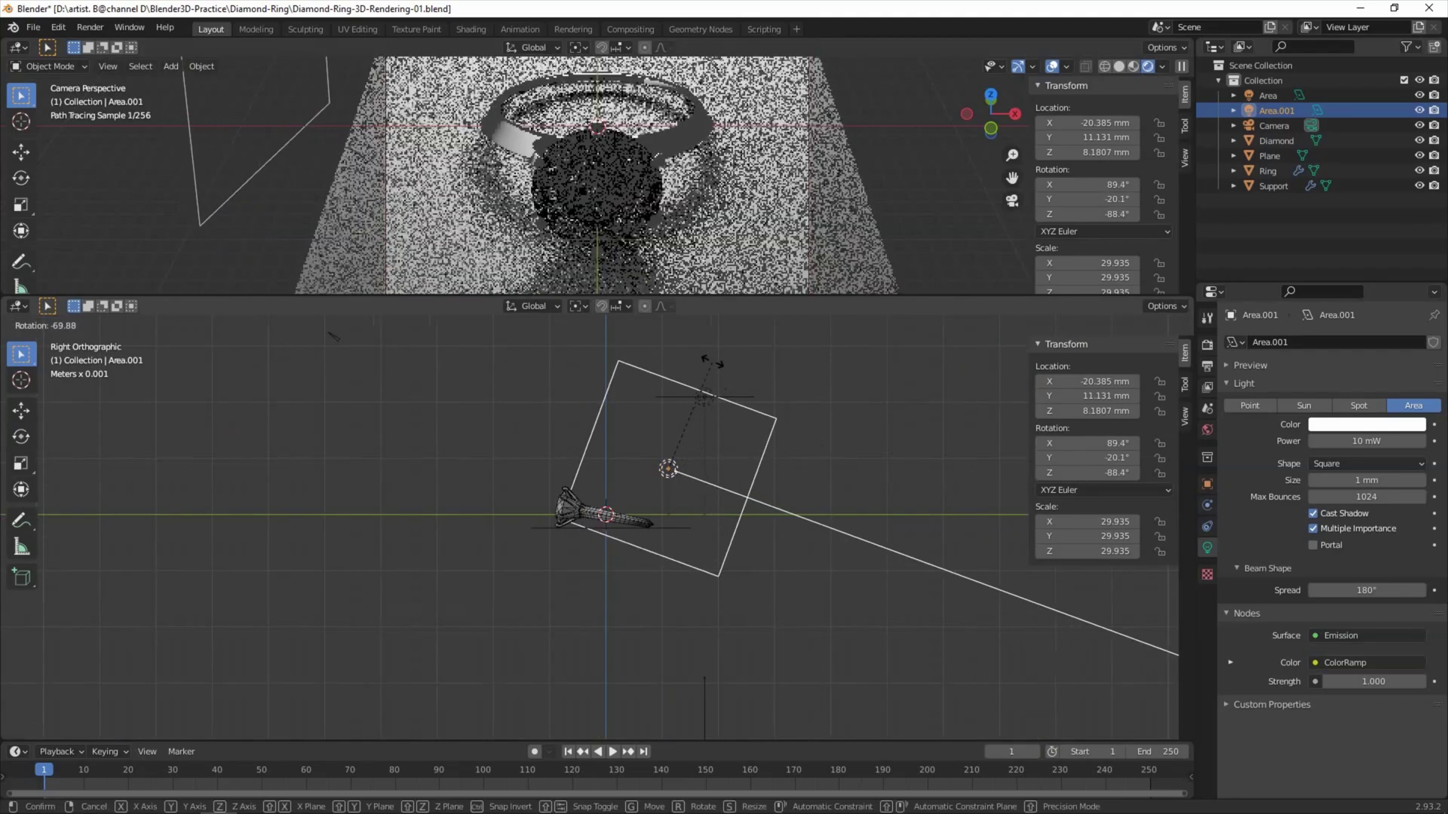
click(673, 361)
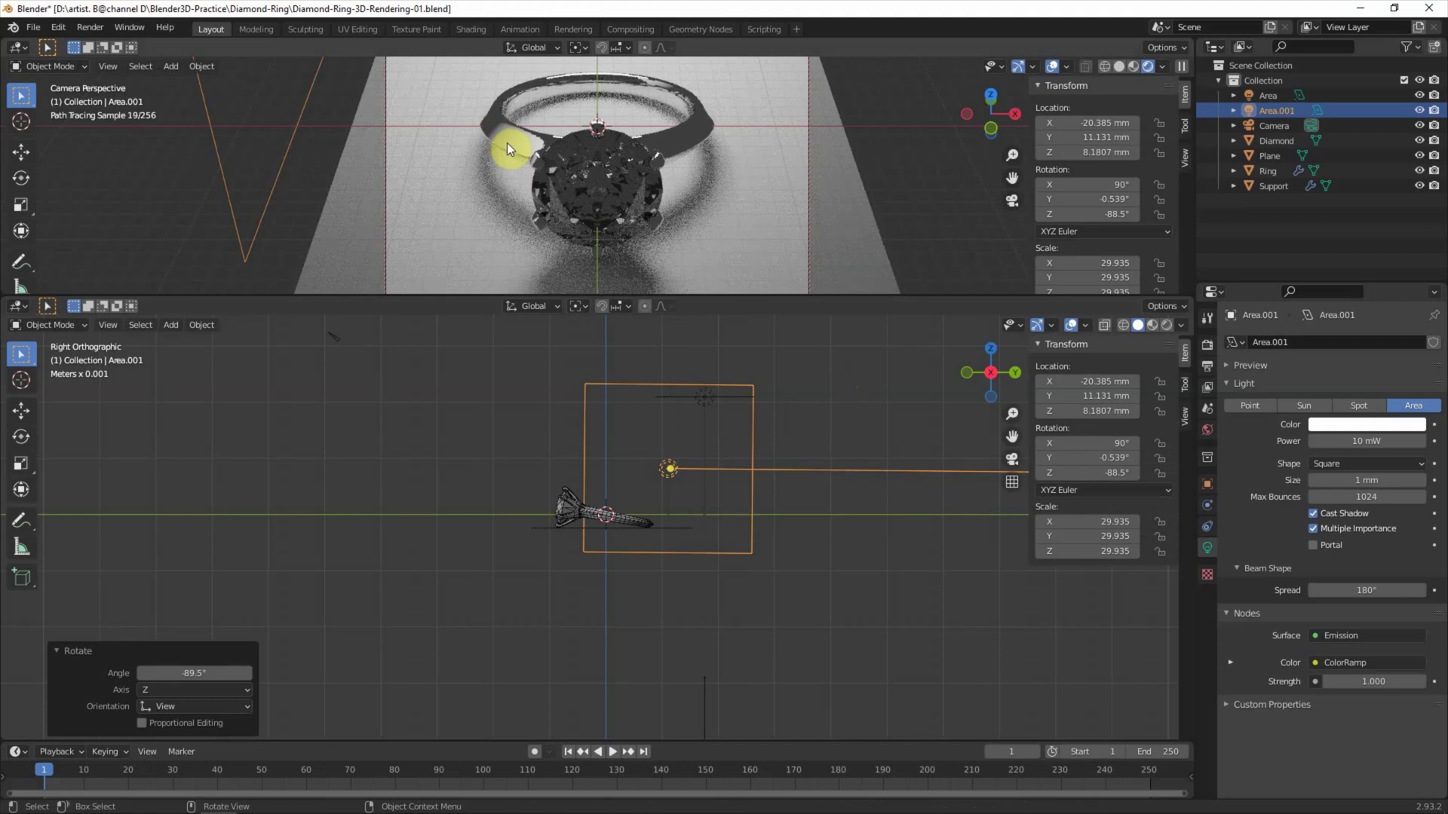
click(48, 324)
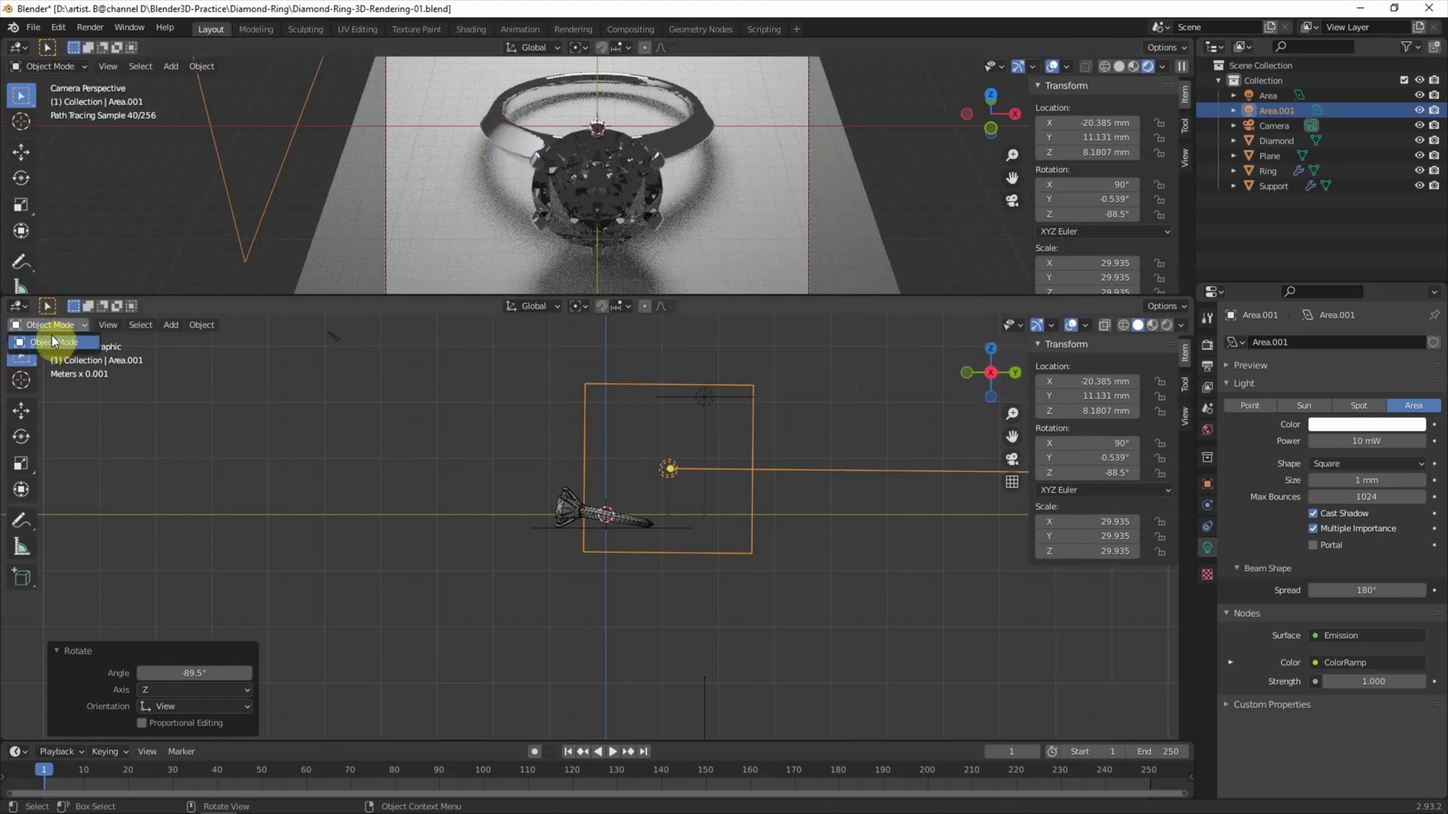
click(262, 384)
mouse_move(993, 369)
mouse_down()
mouse_move(972, 358)
mouse_move(994, 352)
mouse_up()
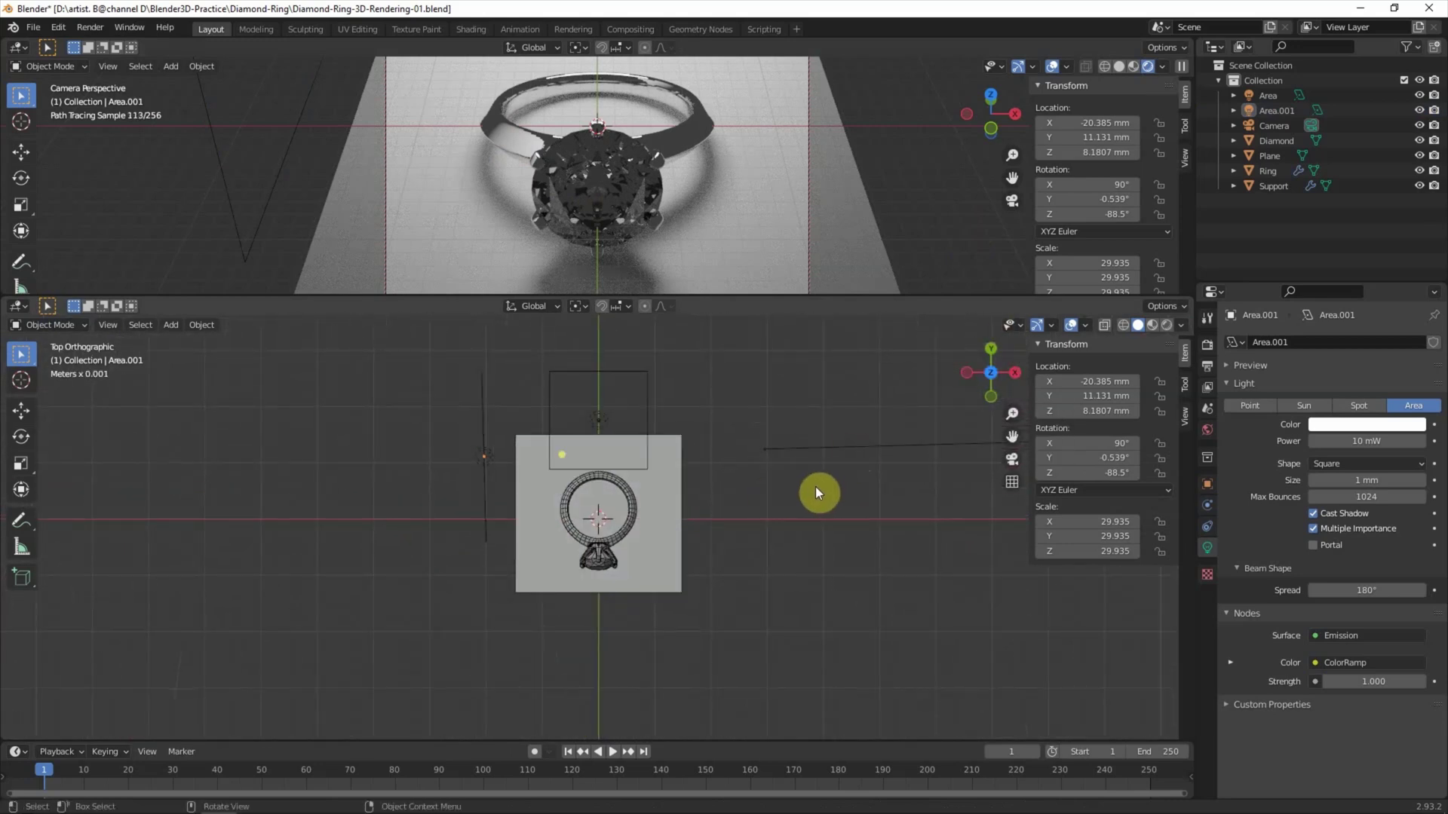
- In top view, rotate, move and scale Area.001 up to 41.820
click(486, 462)
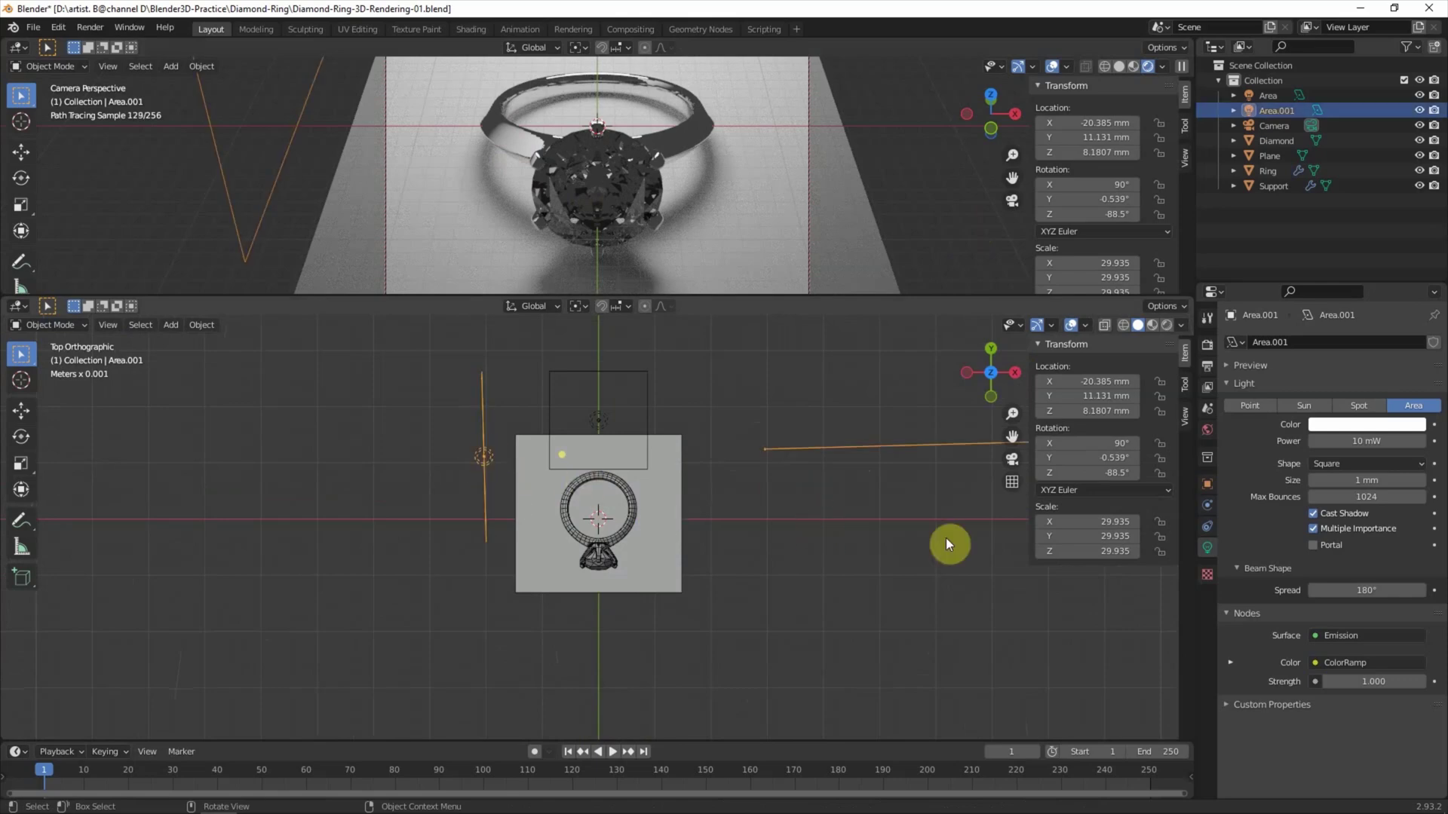
key(r)
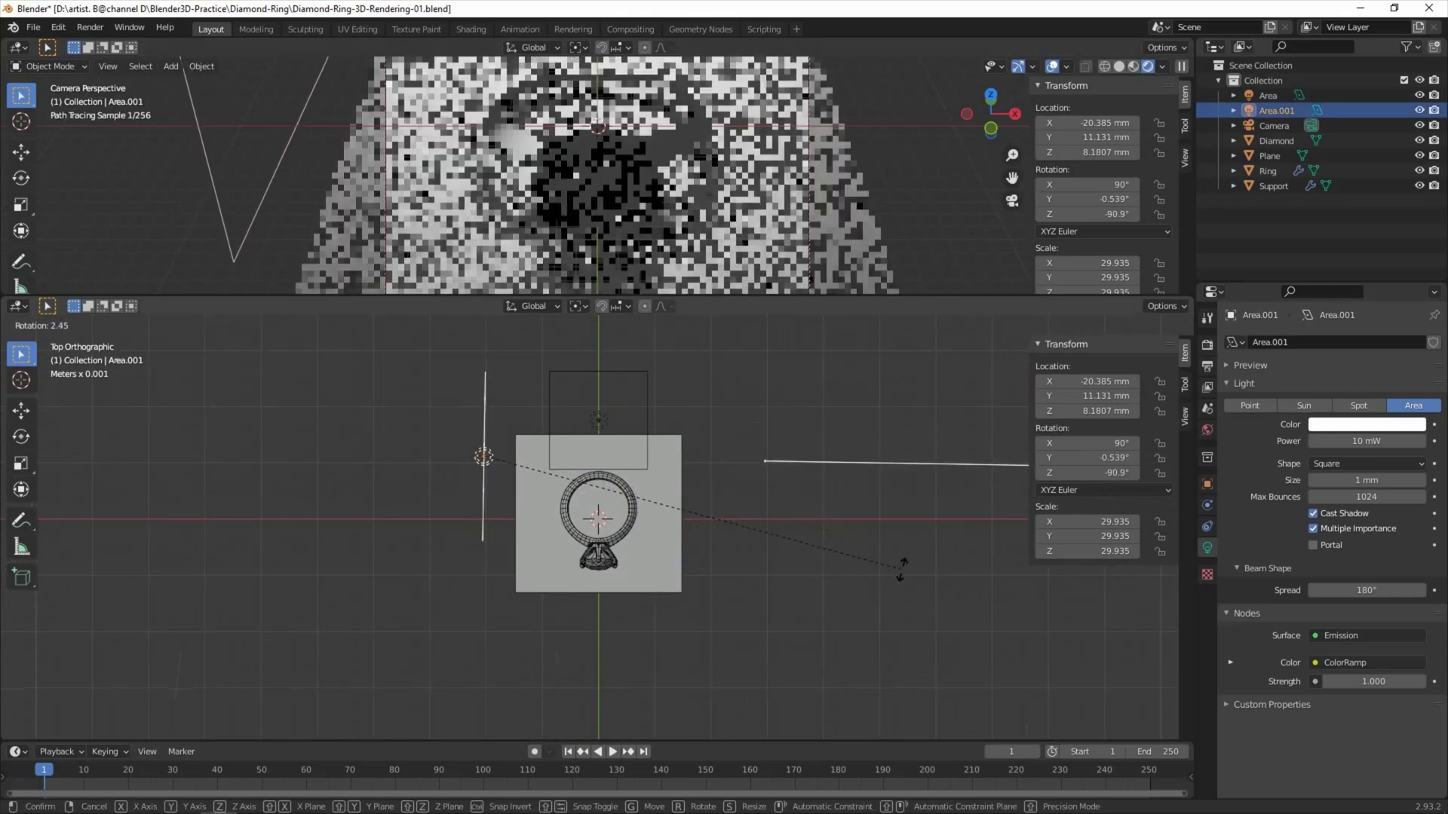
click(899, 571)
key(g)
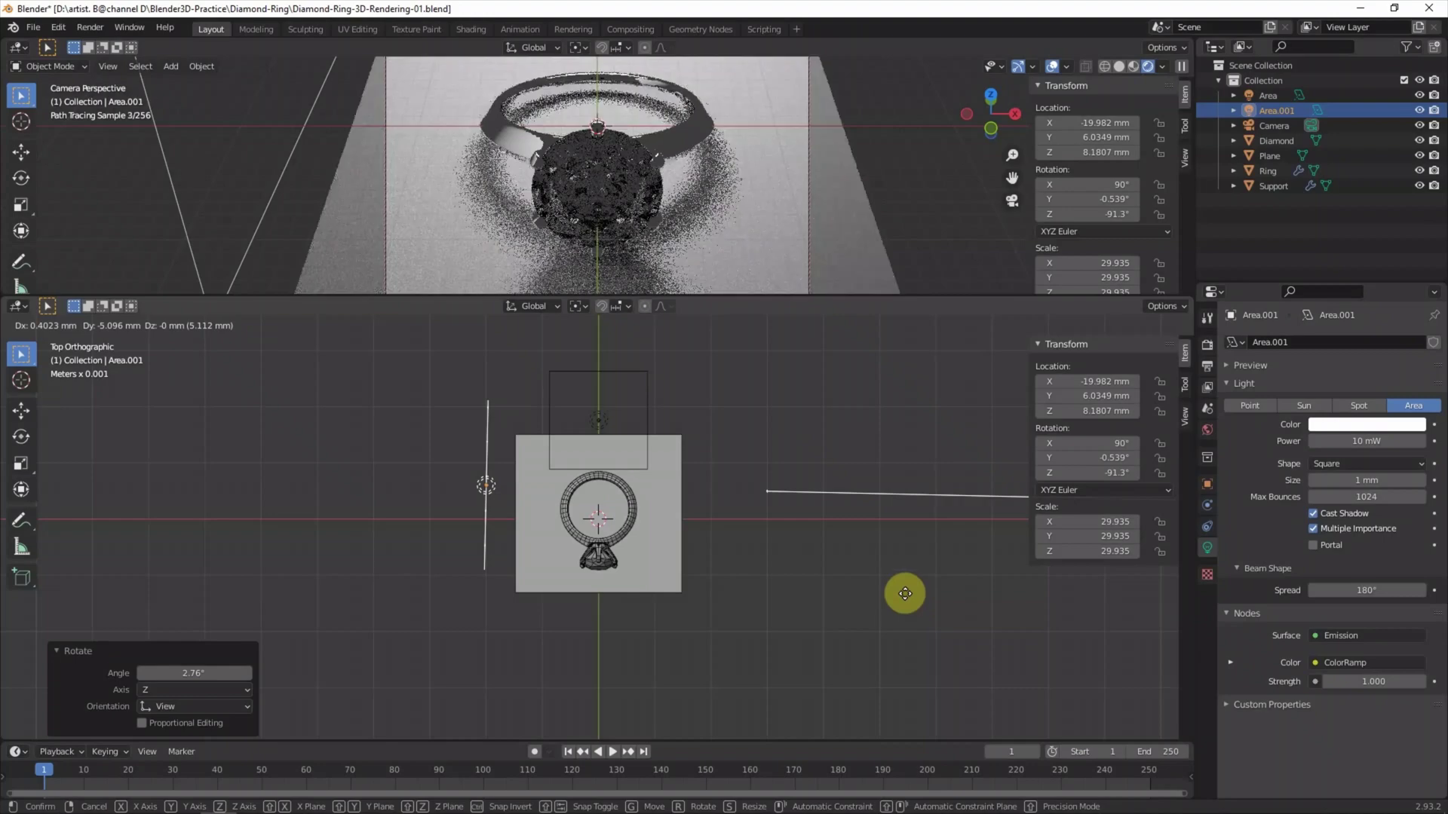
click(905, 594)
key(s)
click(986, 587)
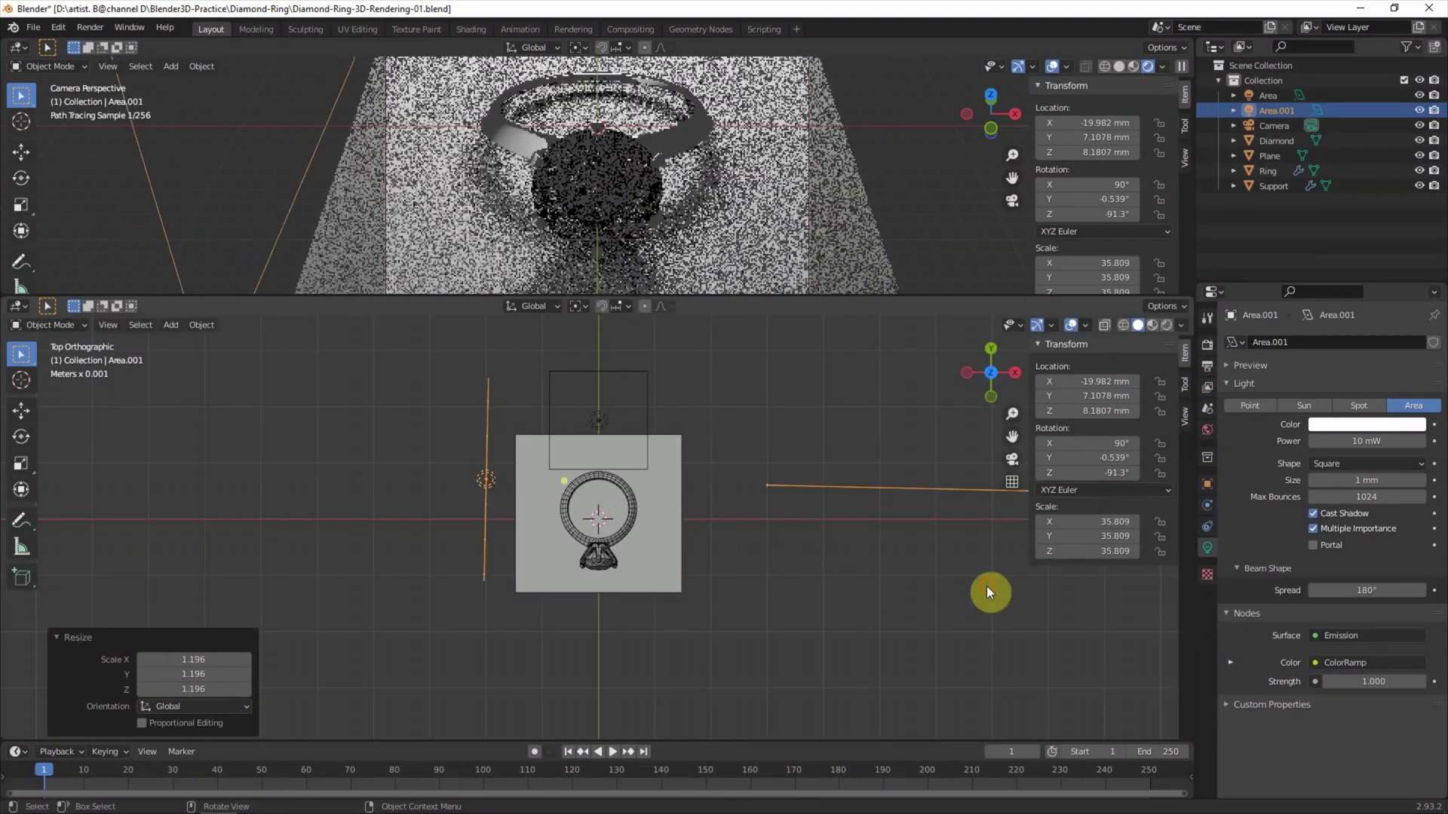
key(s)
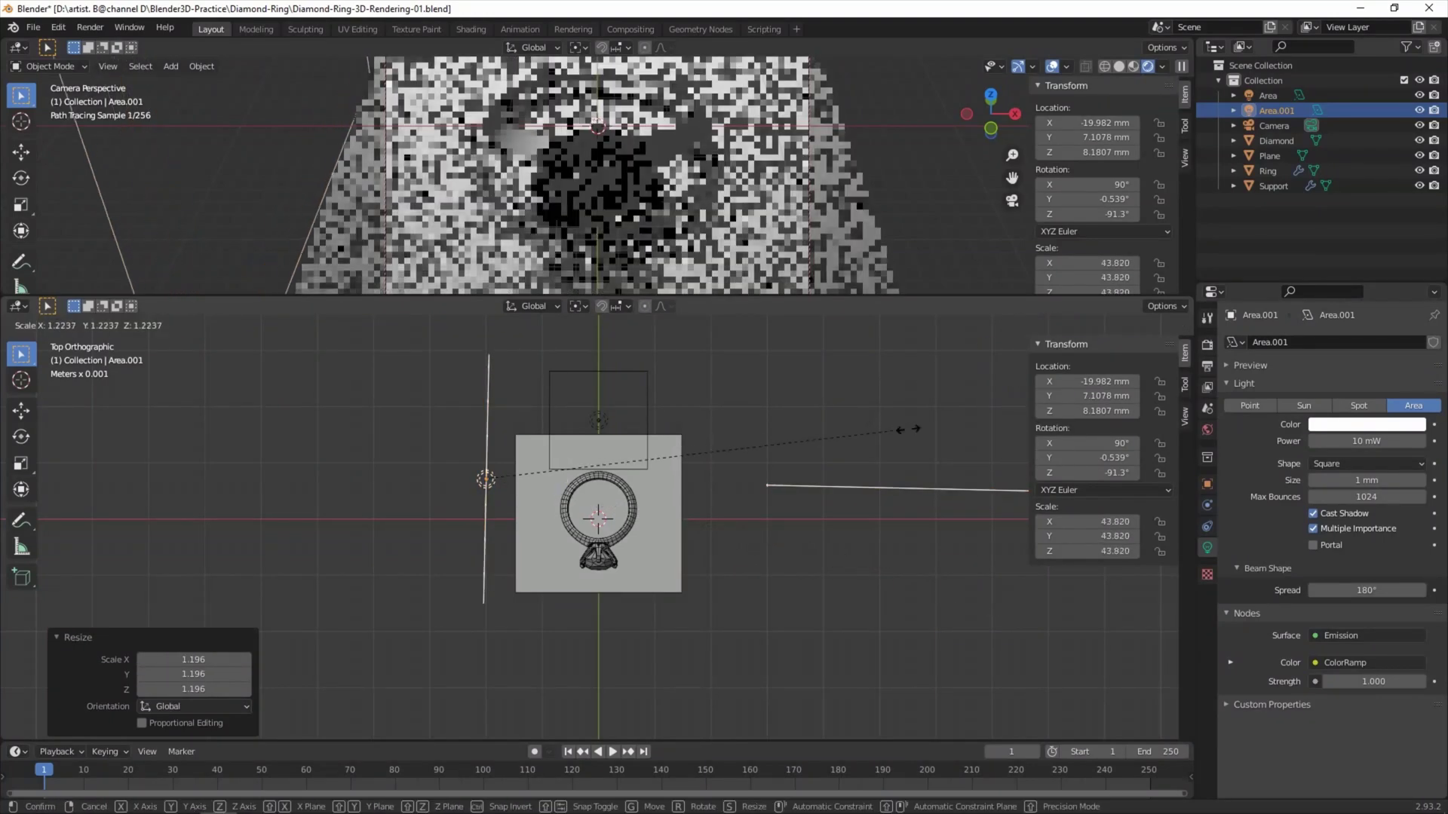
click(875, 447)
key(g)
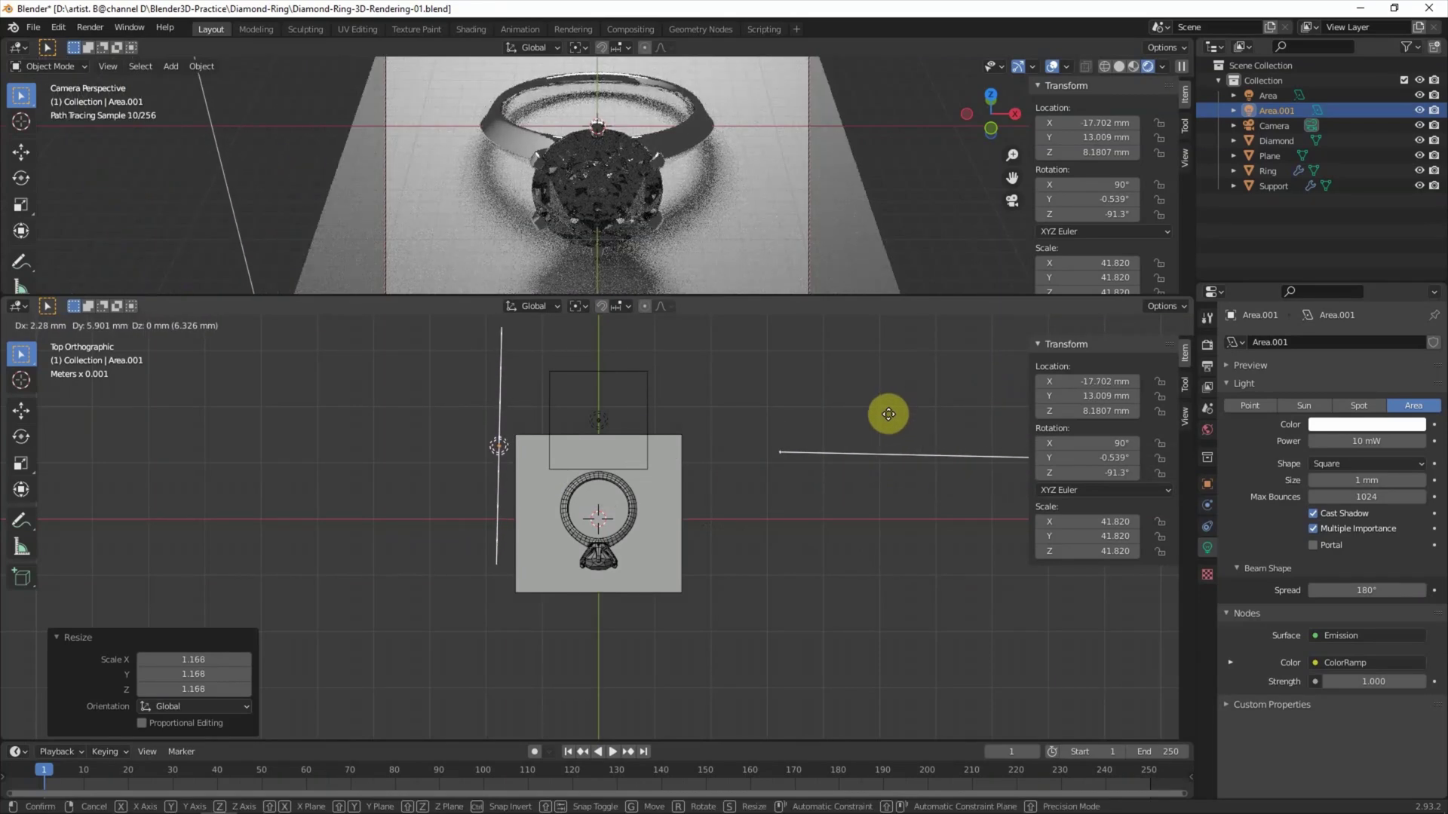
click(889, 414)
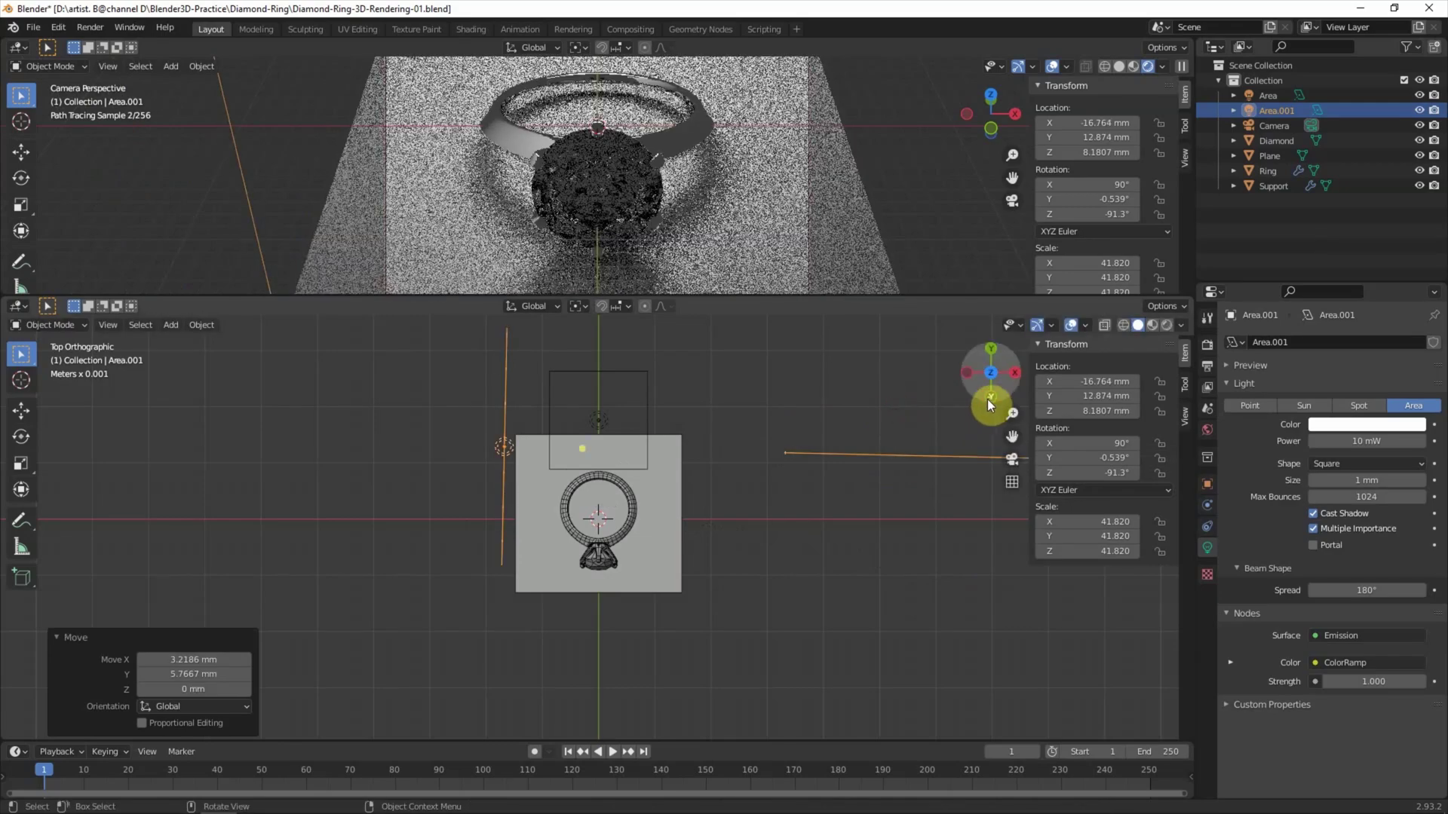
- Tilt Area.001 to 78.9° toward the ring in front view, then return to the Shader Editor
click(988, 400)
key(r)
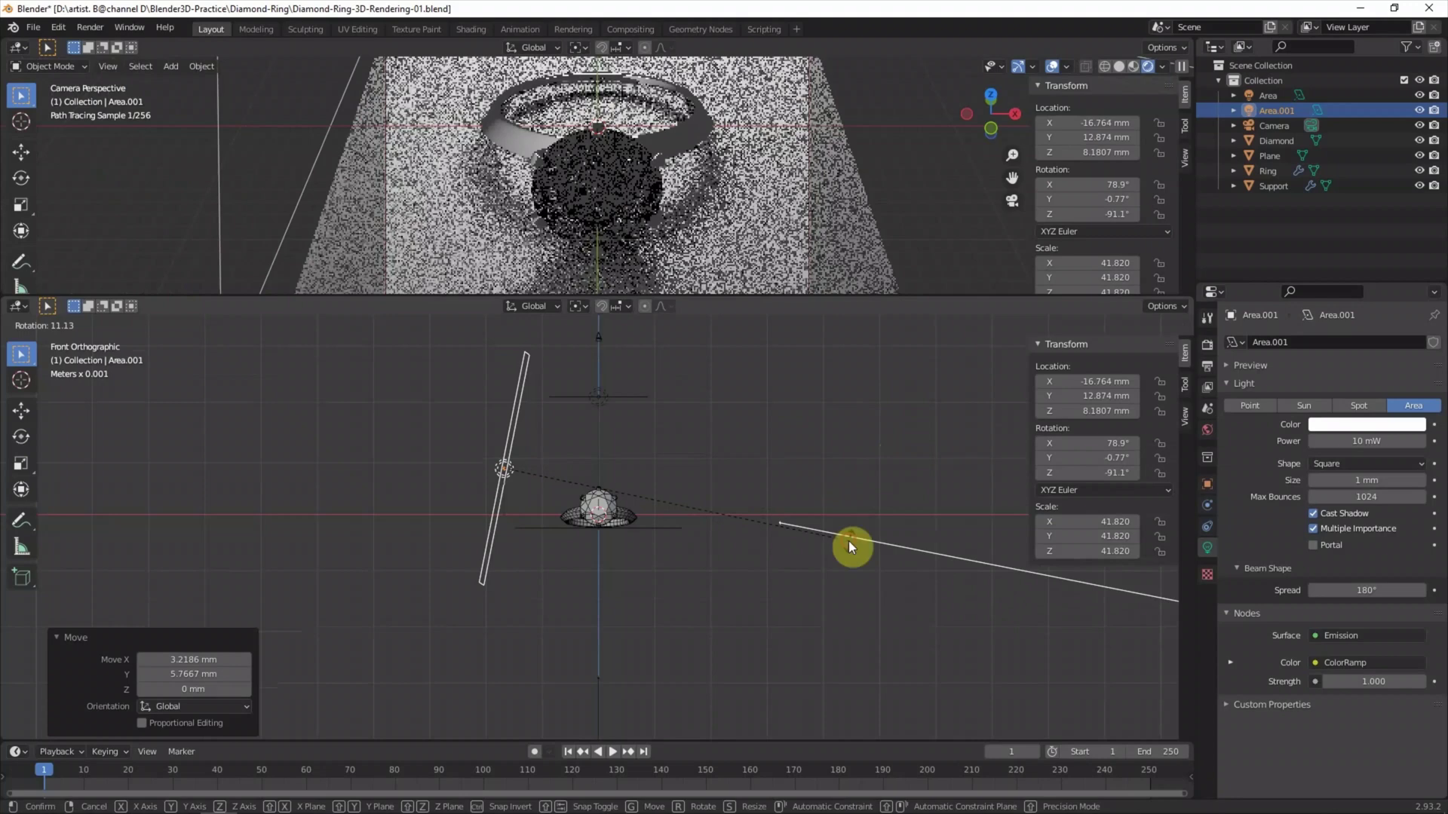
click(848, 541)
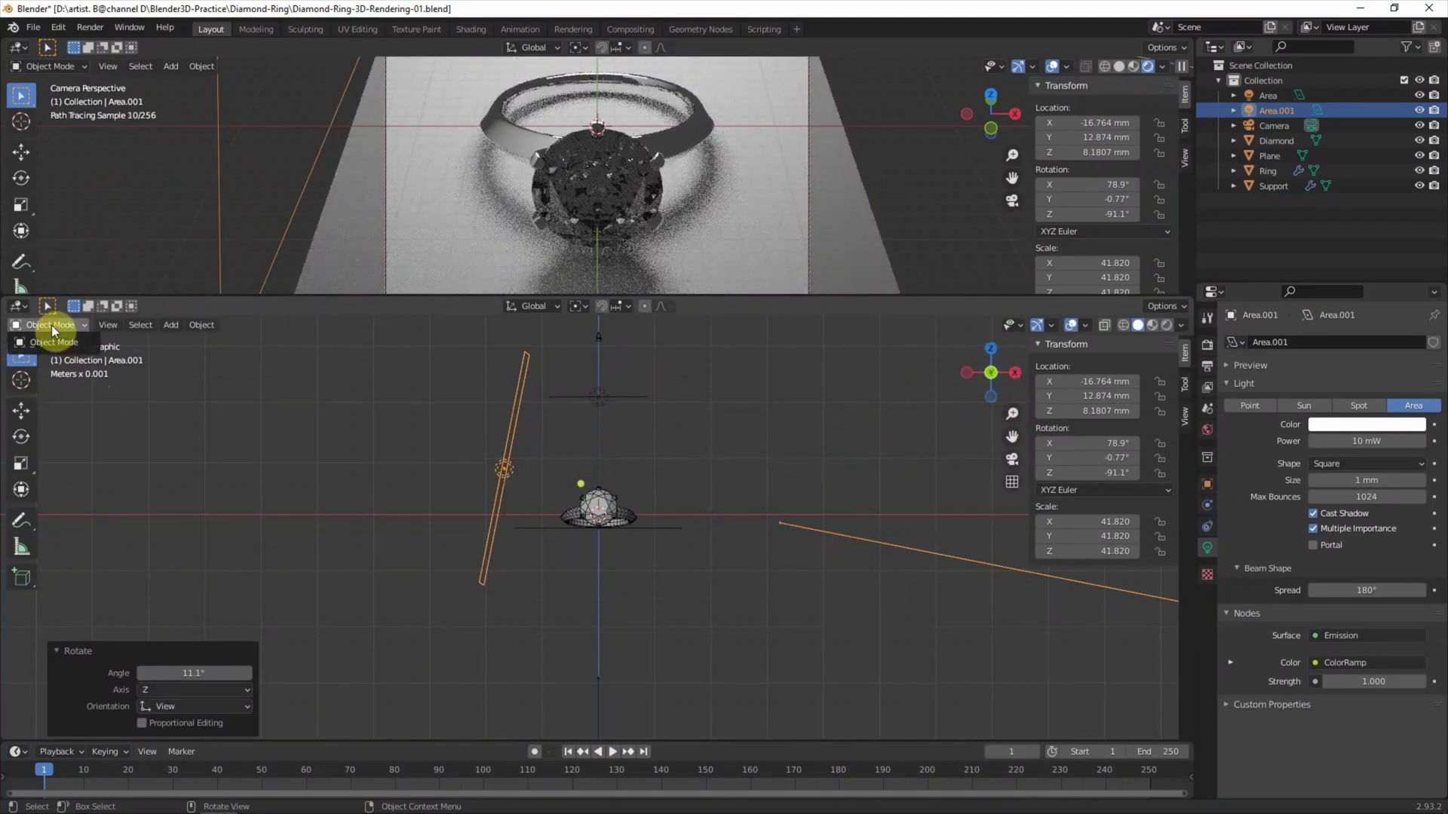
click(18, 305)
click(68, 447)
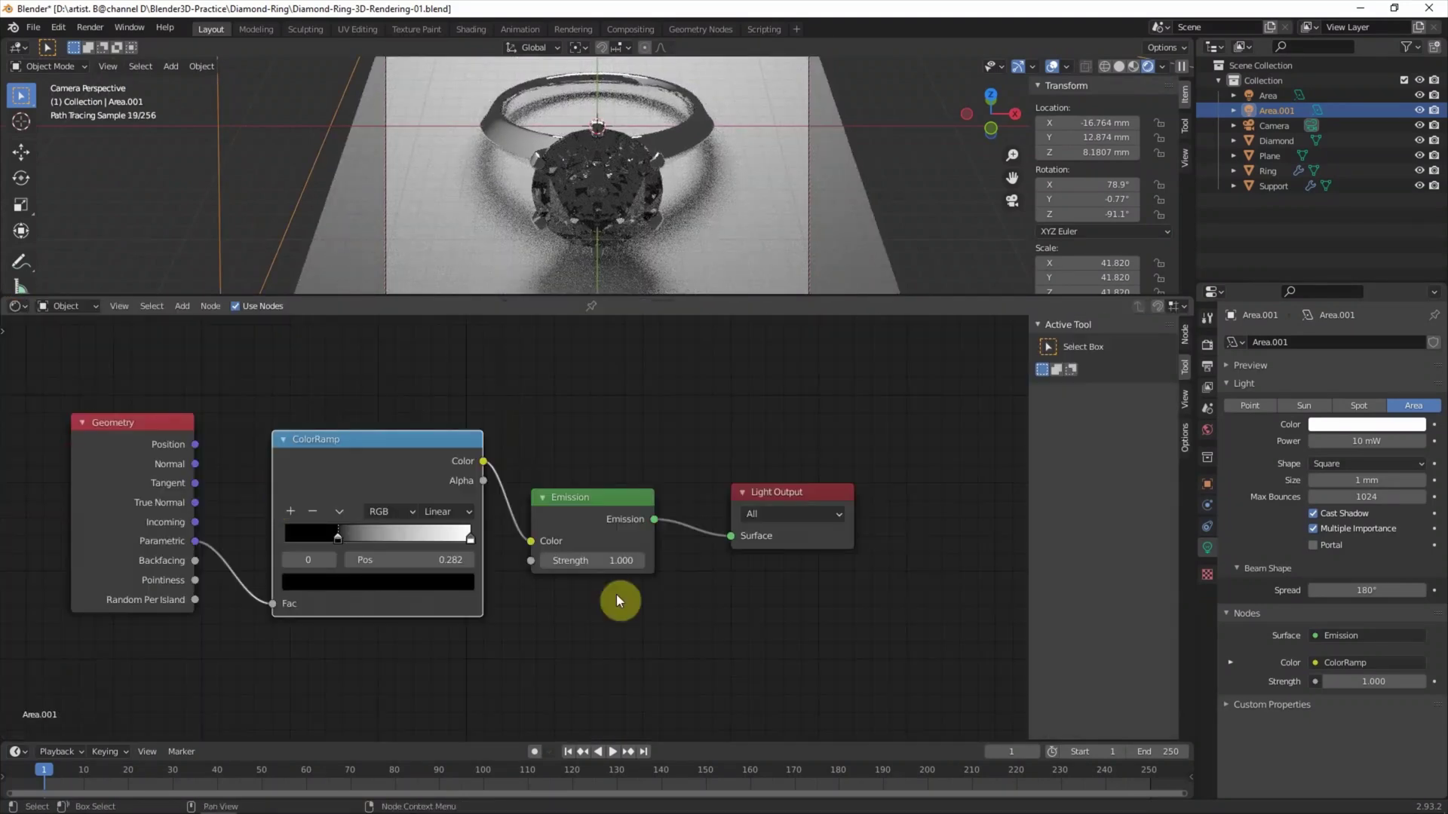
- Set Area.001's Emission Strength to 5
click(601, 560)
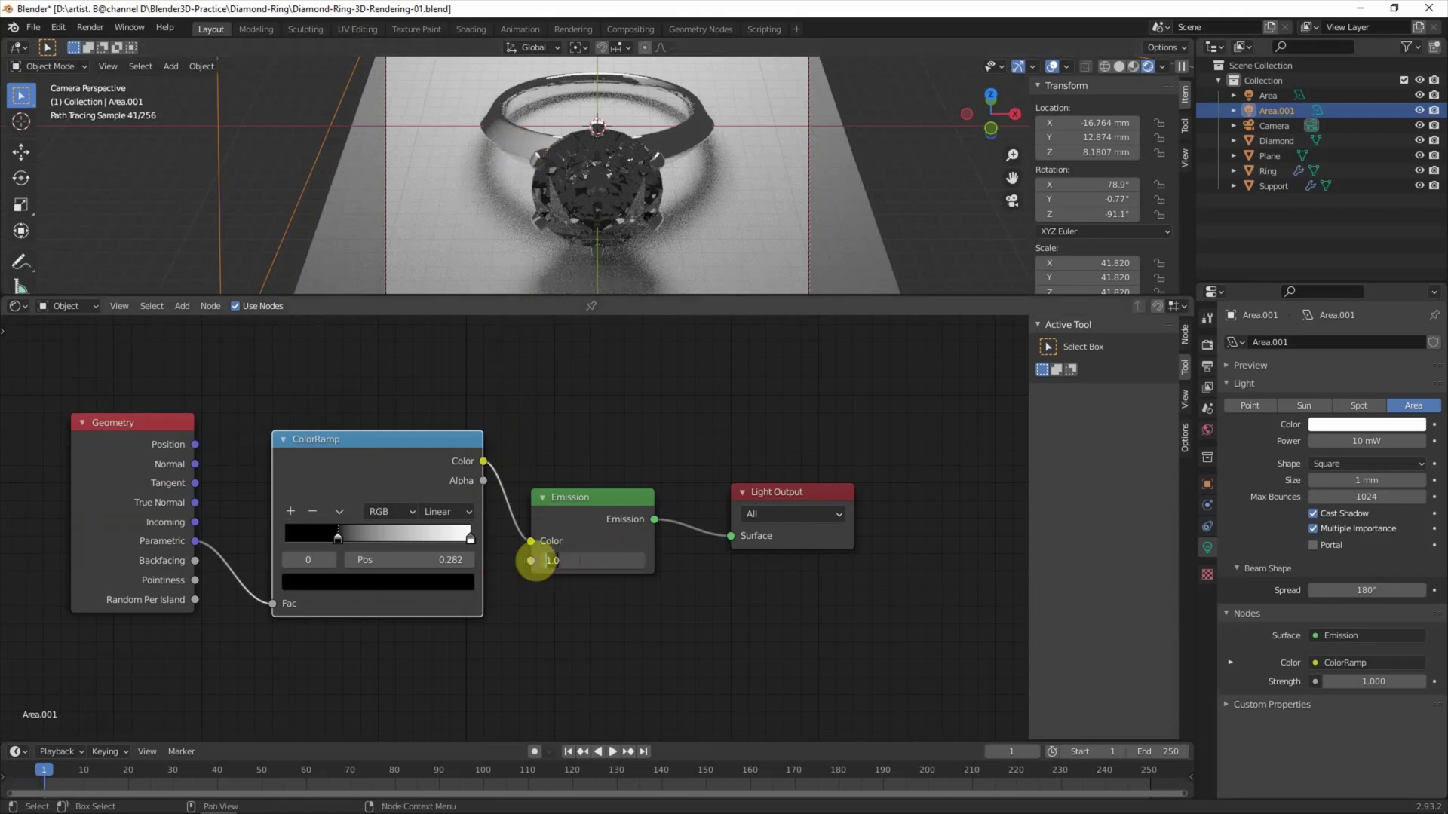
text(5)
key(Return)
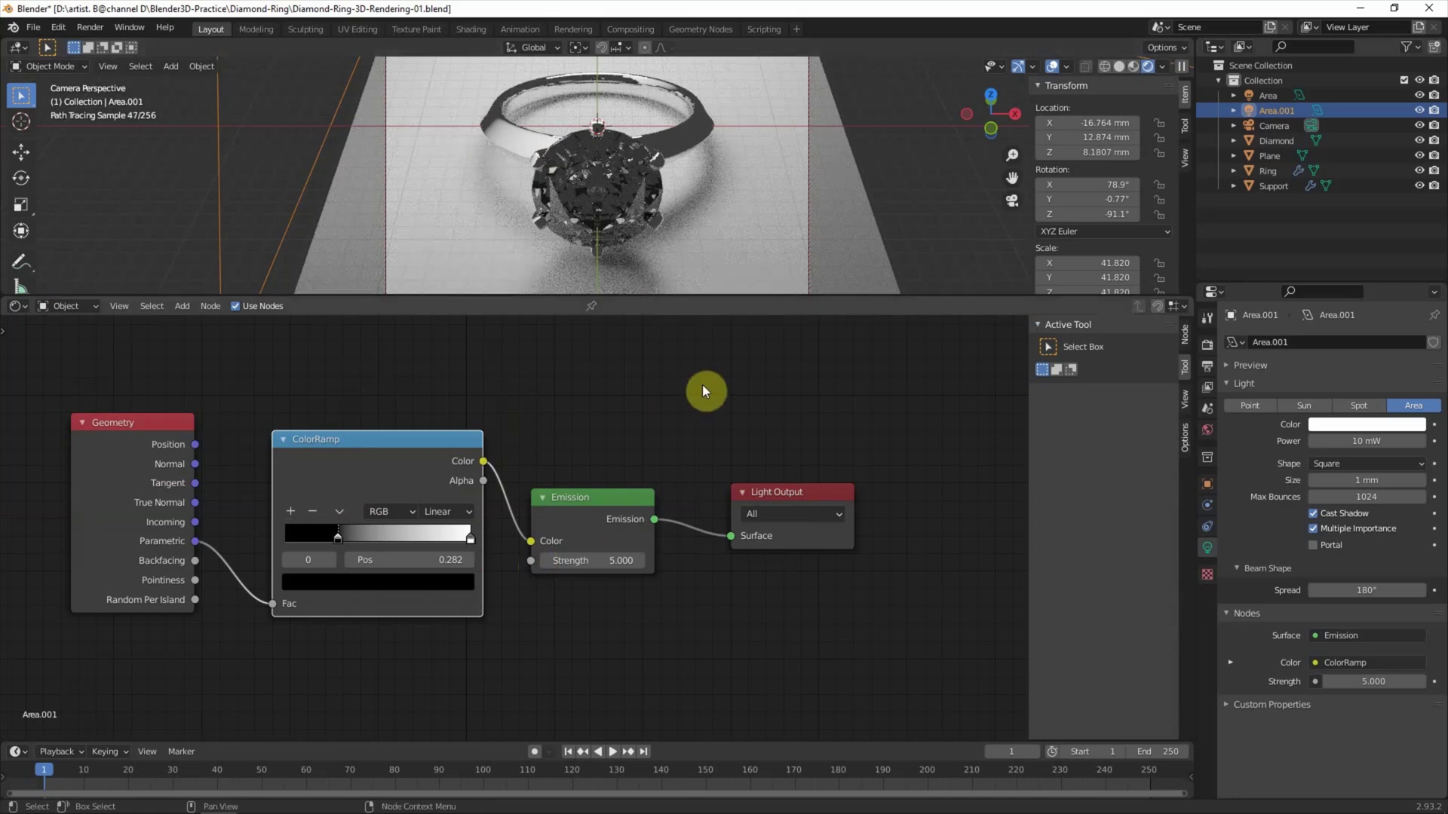
- Paste a copy of Area.001 as Area.002, mirror it on global X, and move it right of the ring
click(19, 305)
click(41, 348)
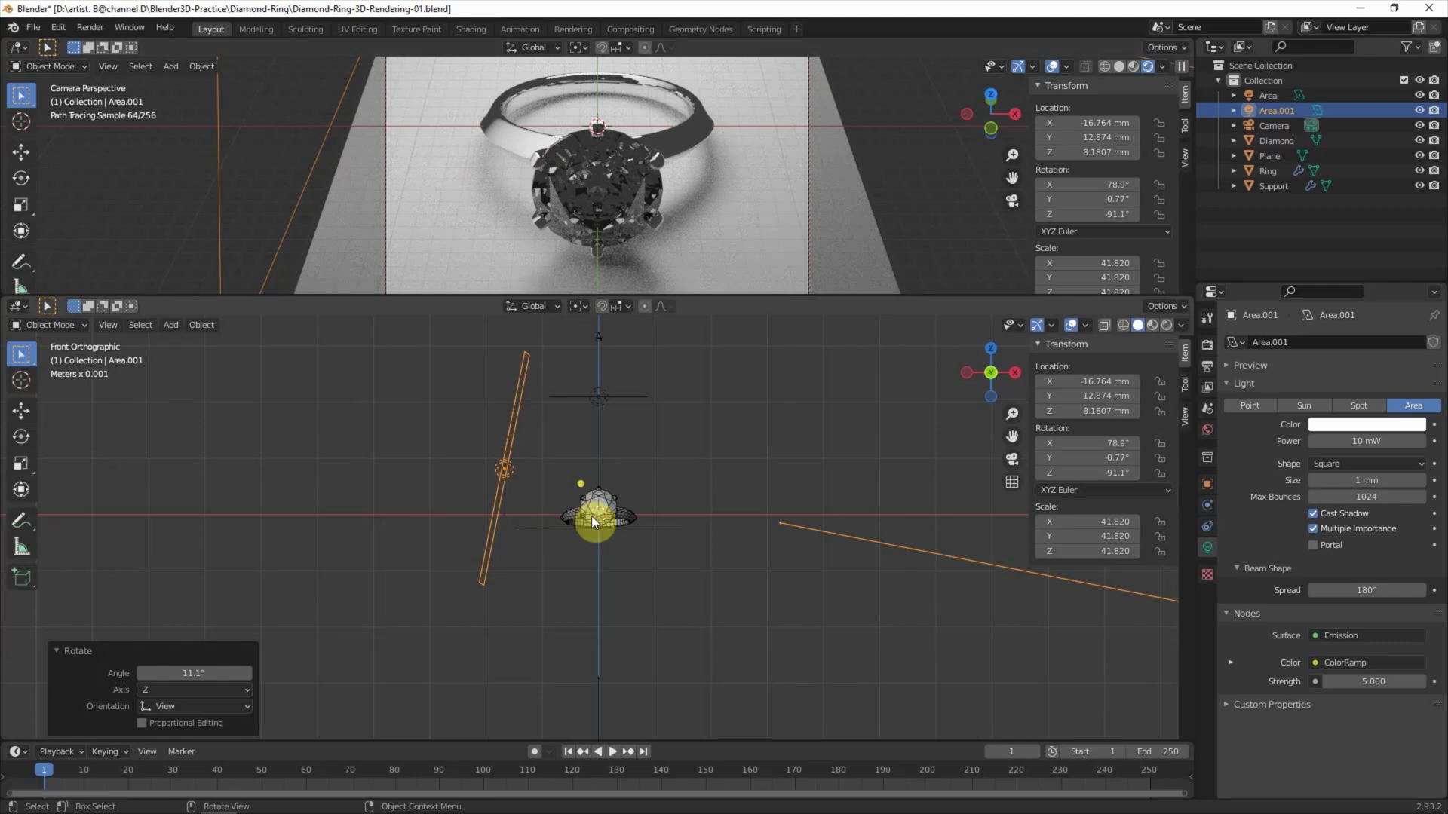
click(492, 466)
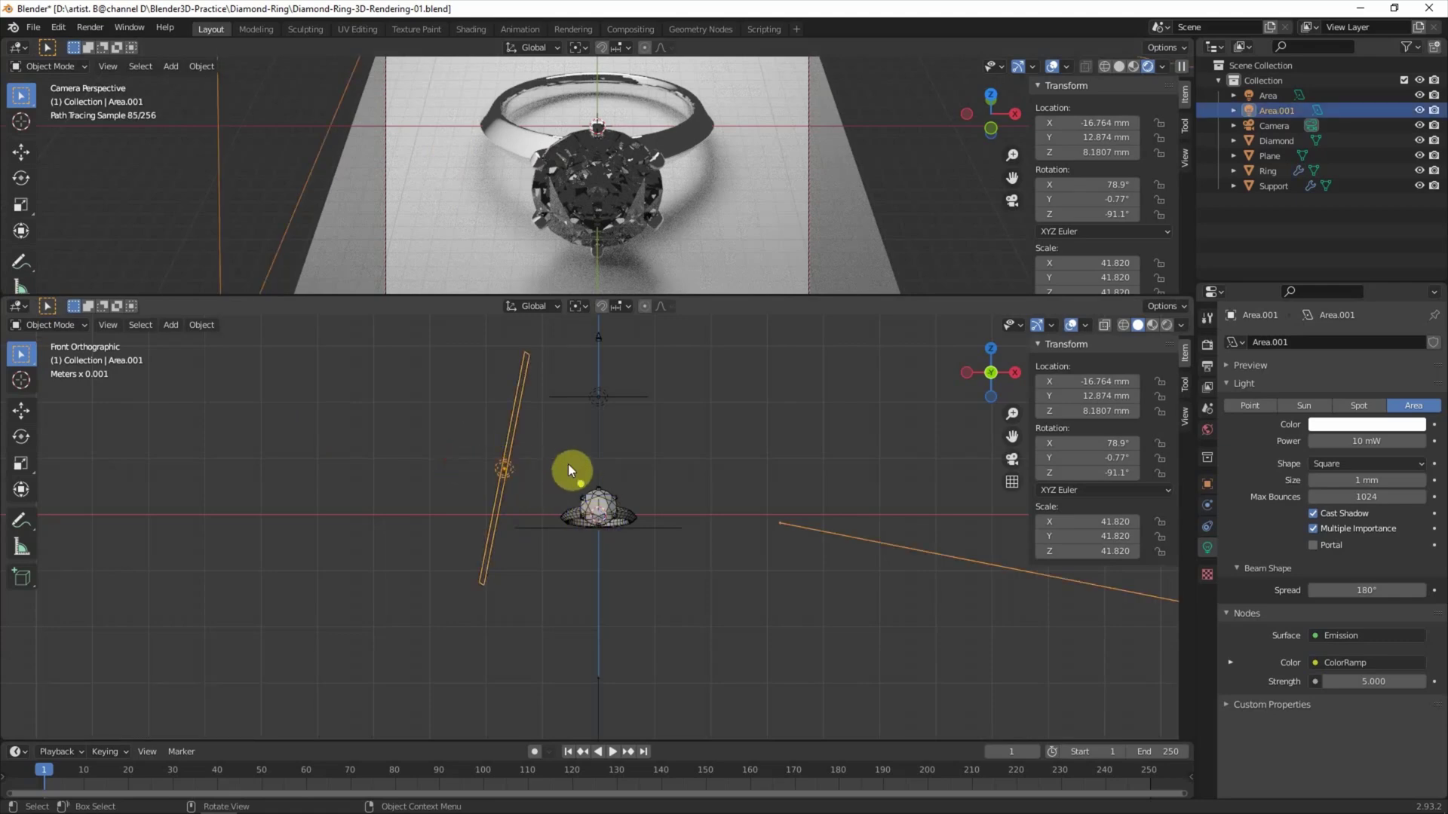
key(ctrl+c)
key(ctrl+v)
click(198, 325)
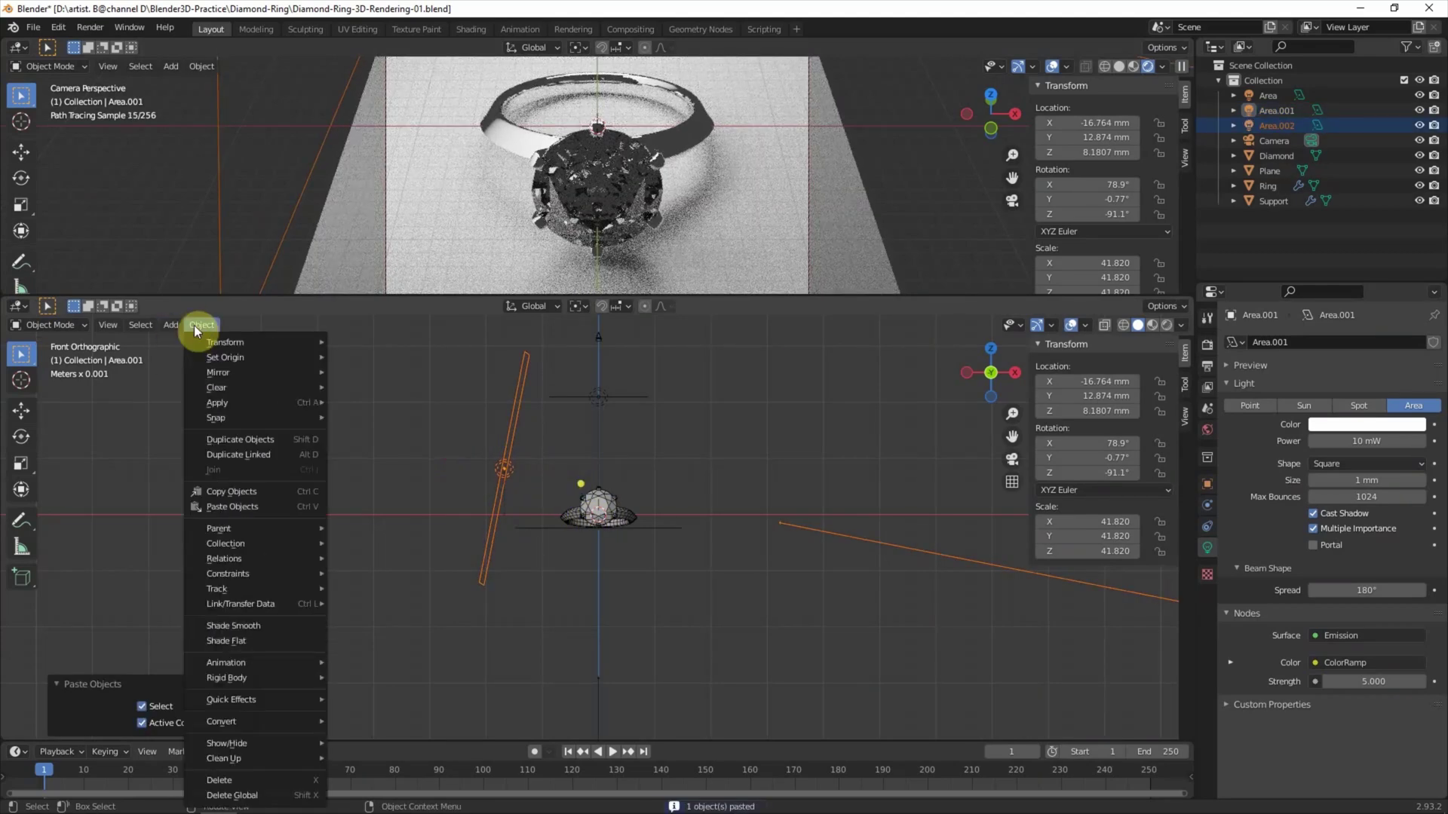
mouse_move(219, 372)
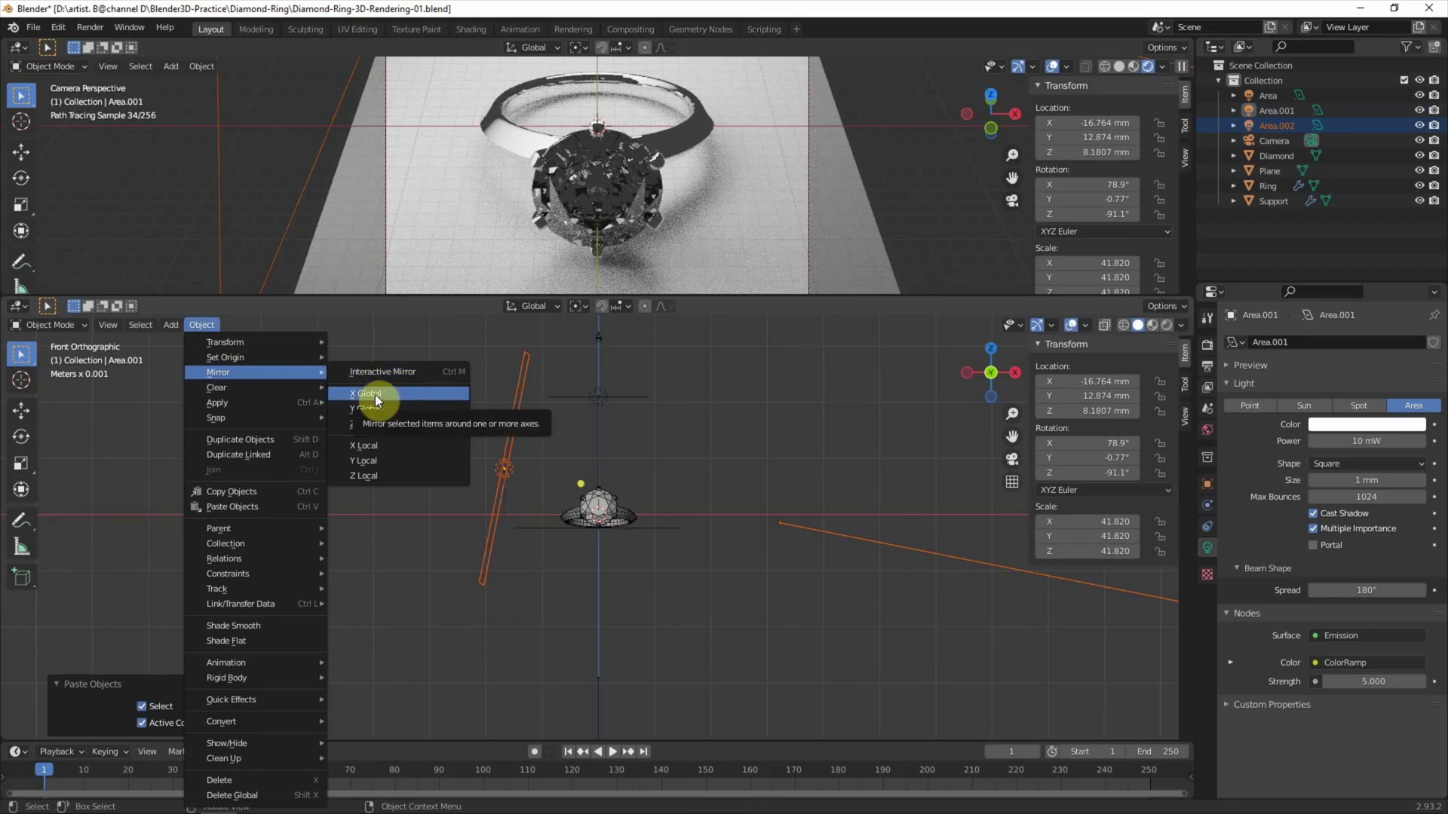
click(374, 394)
key(g)
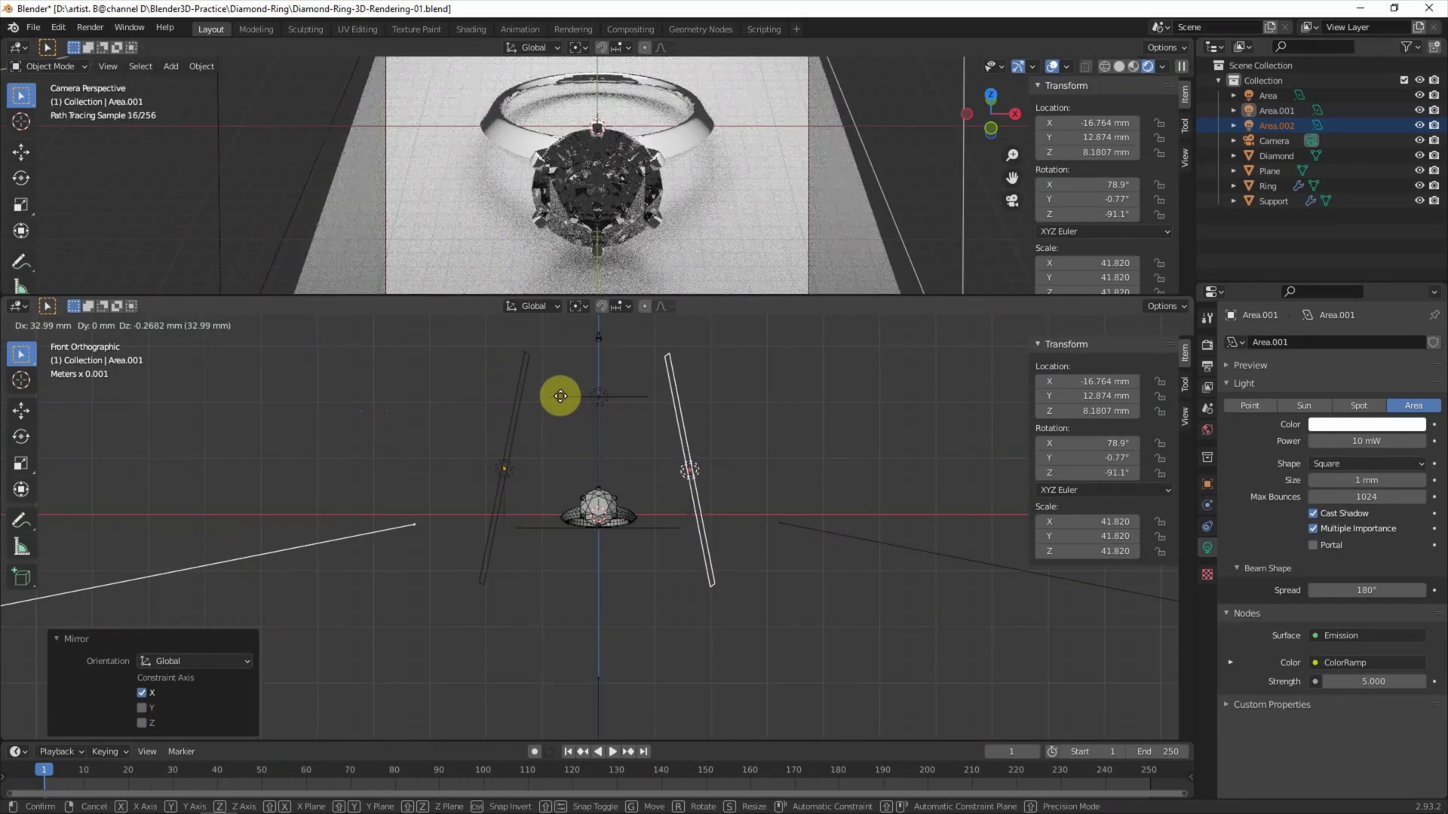
click(560, 395)
click(754, 393)
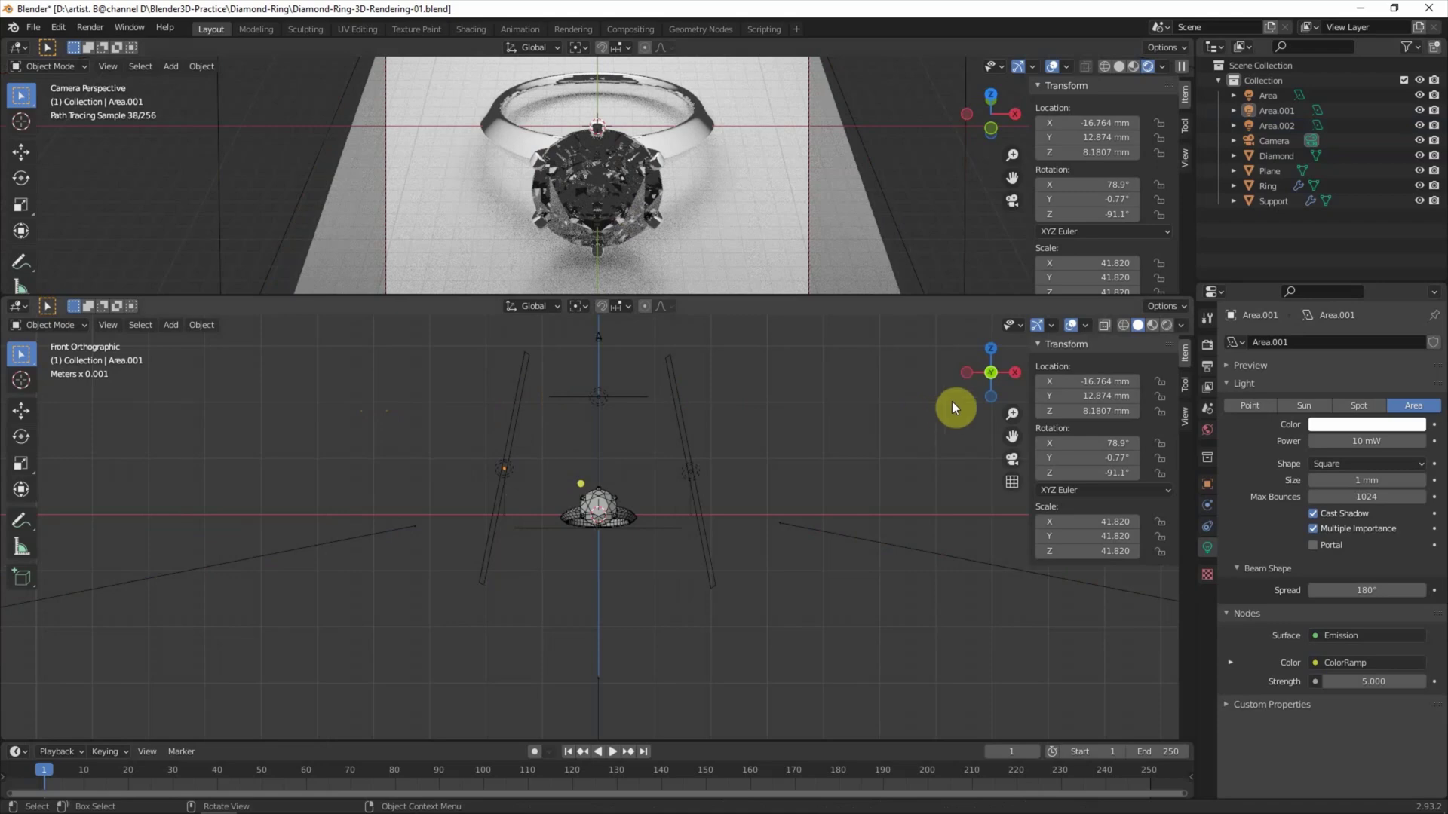
click(1015, 372)
- Copy the Area light above the ring as Area.003 and move it aside
click(716, 404)
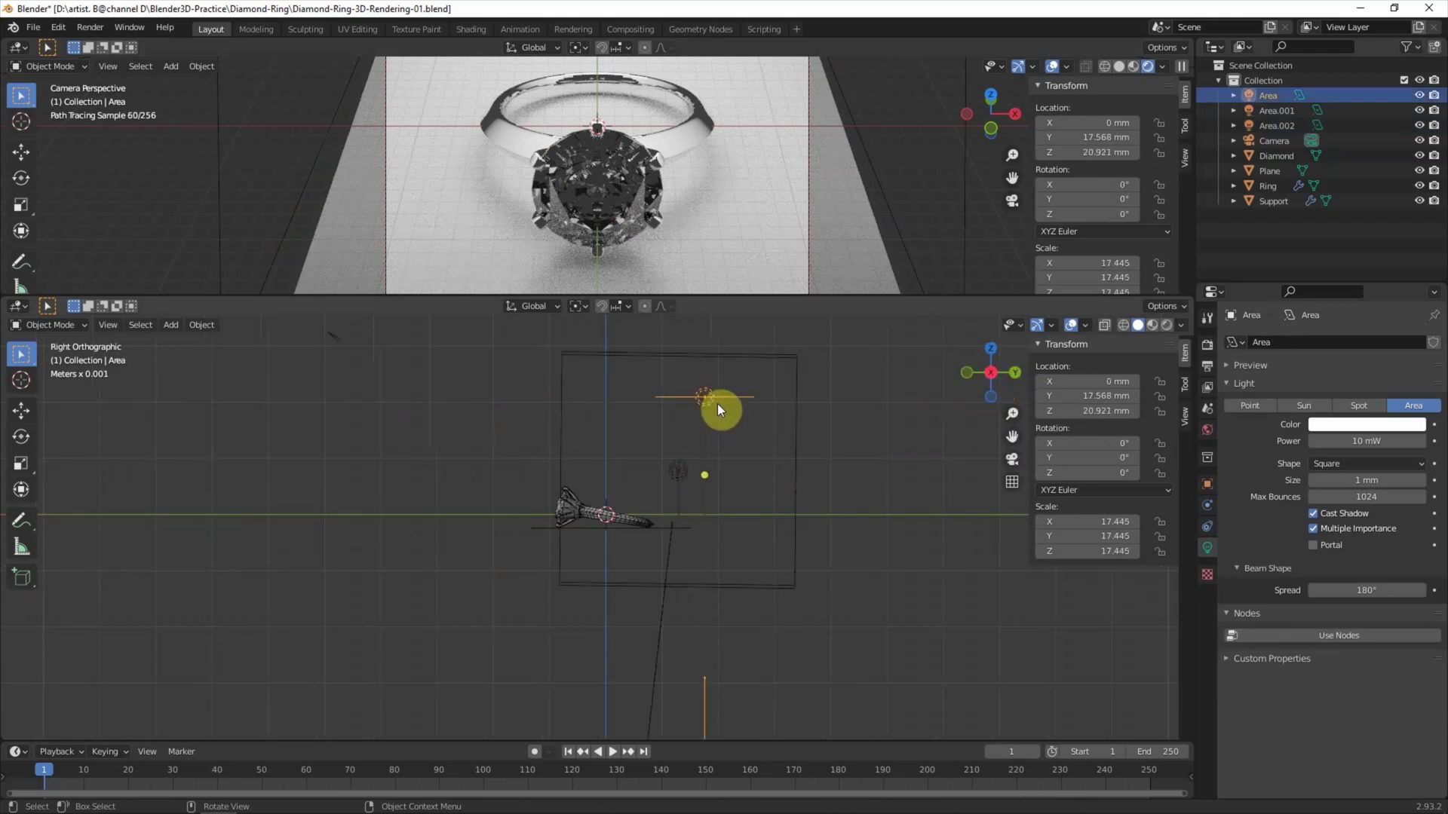
key(ctrl+c)
key(ctrl+v)
key(g)
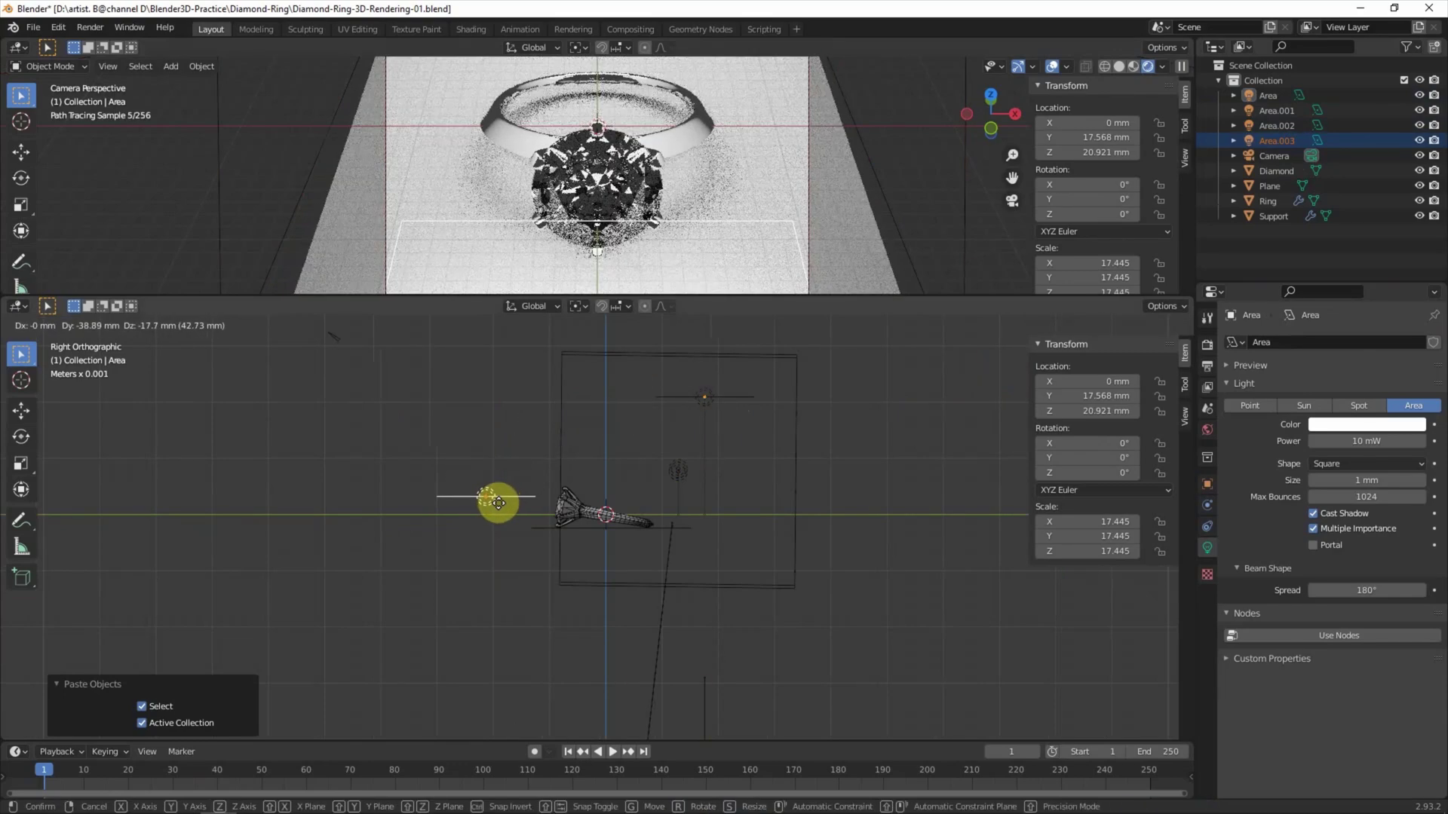
click(497, 502)
- Tilt Area.003 by -77.2°, shrink it to 0.664, and set it at its final spot
key(r)
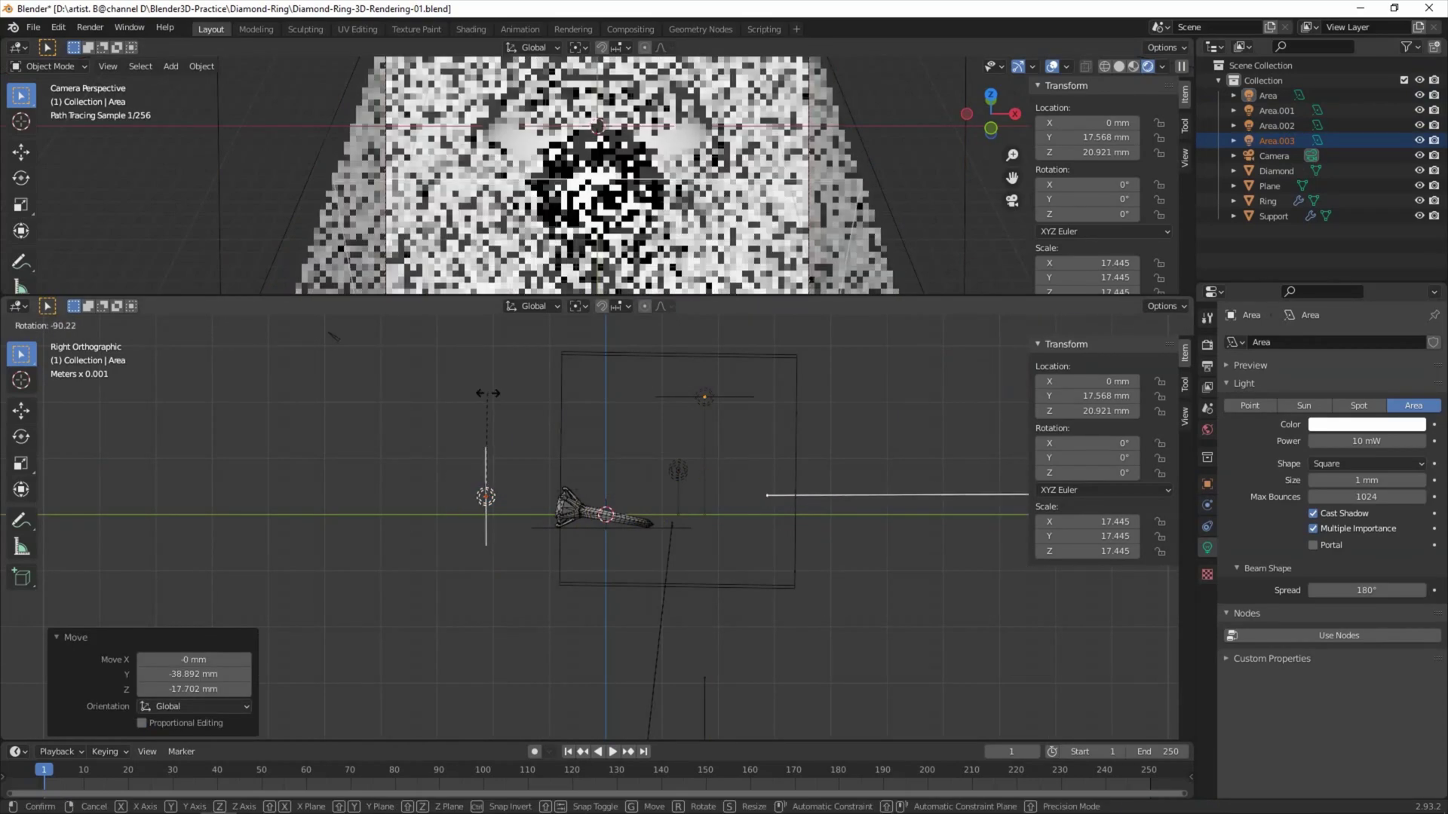
click(504, 423)
key(g)
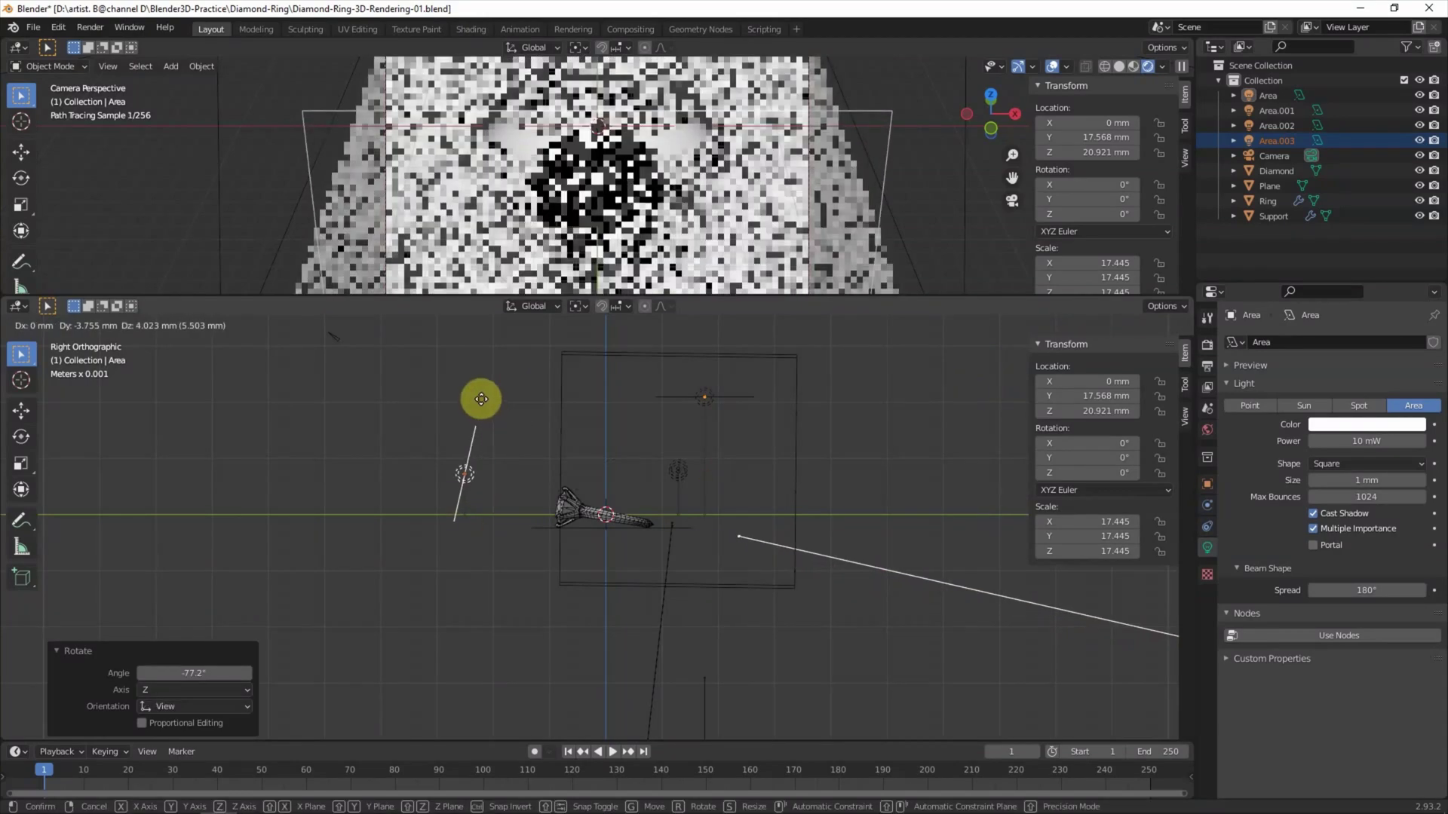
click(478, 394)
key(s)
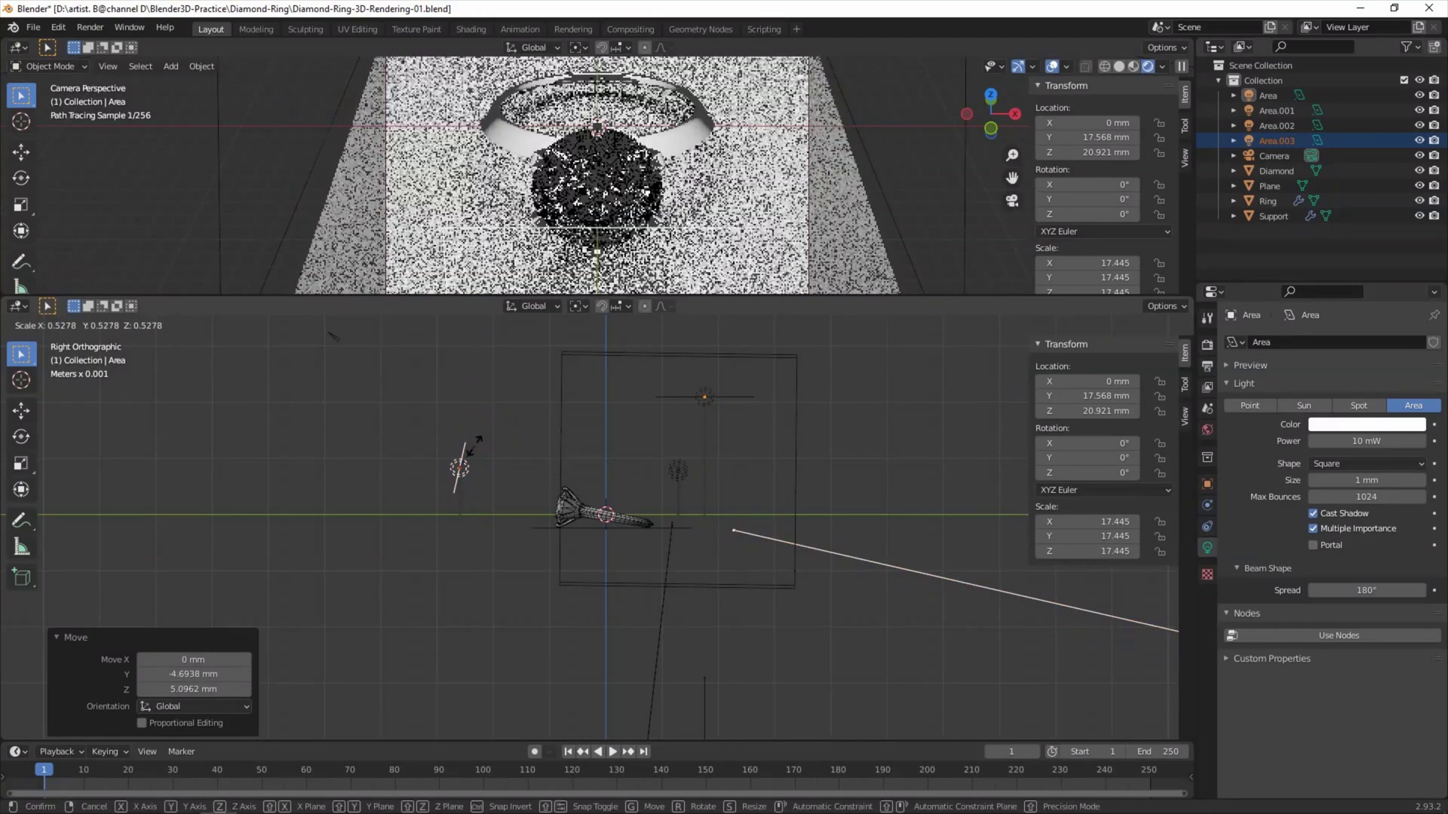
click(478, 444)
key(g)
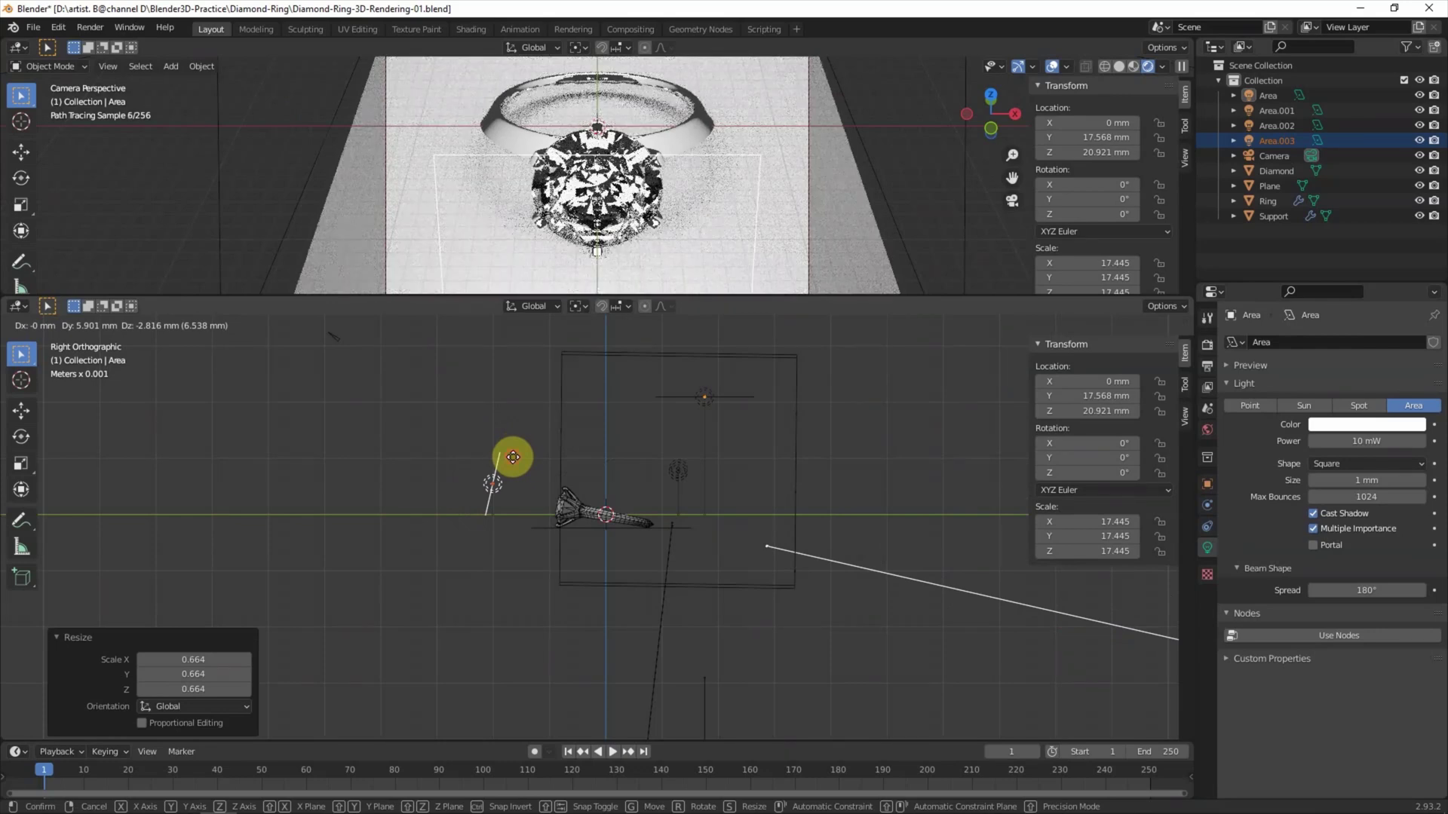
click(512, 457)
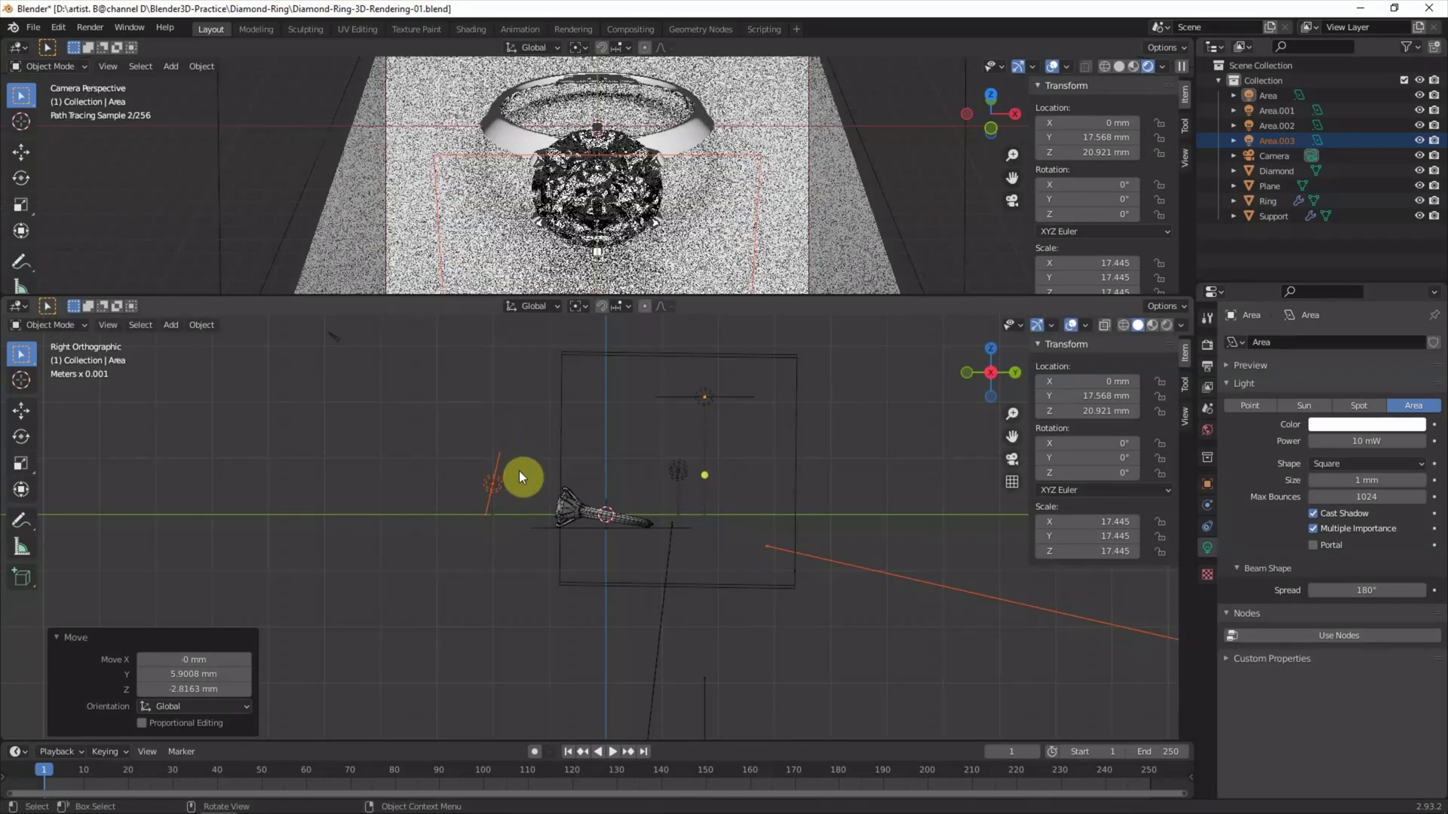
click(23, 306)
- Enable nodes for the Area light and add a ColorRamp left of Emission
click(72, 446)
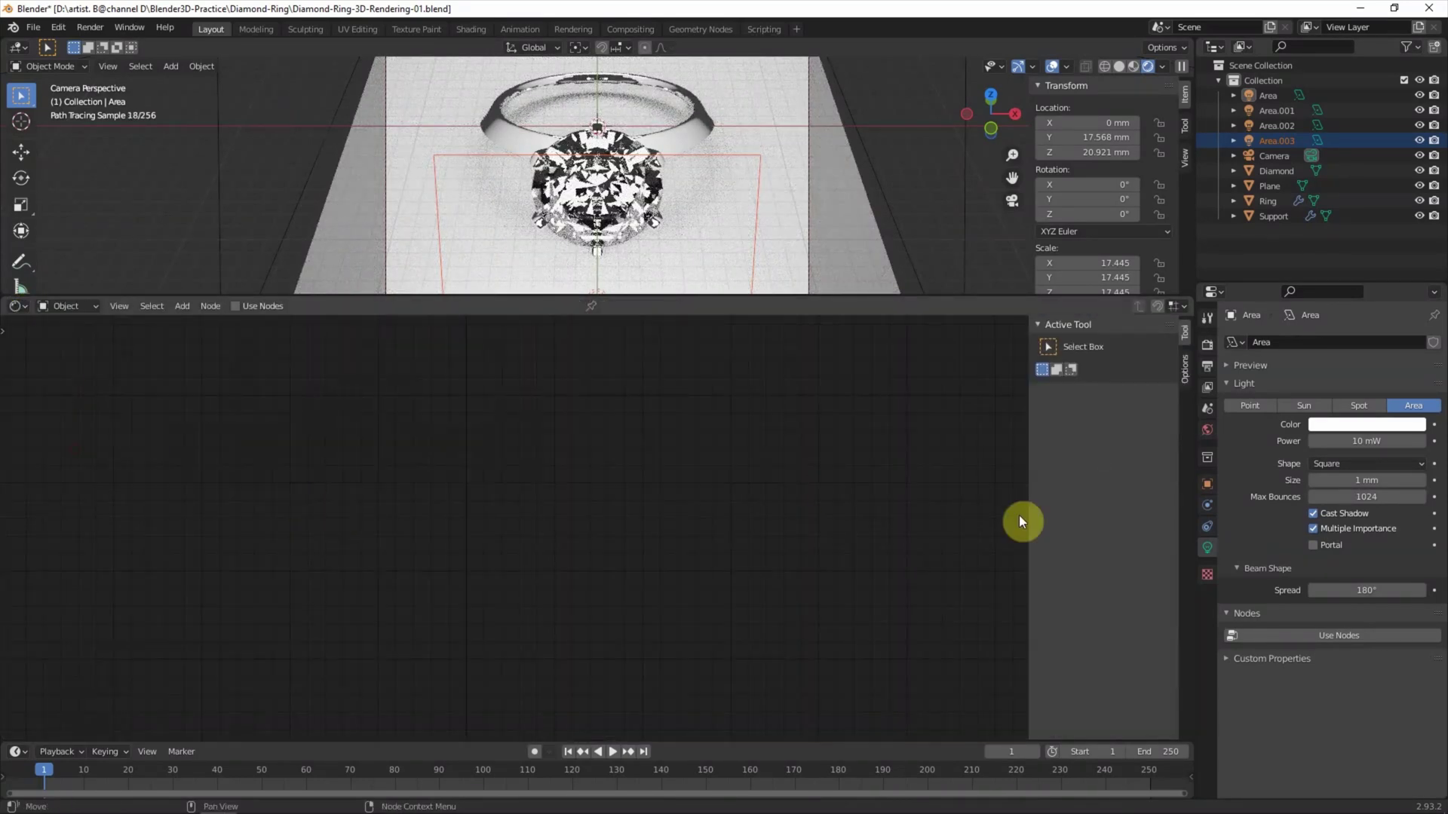
click(1325, 635)
drag(529, 494, 570, 494)
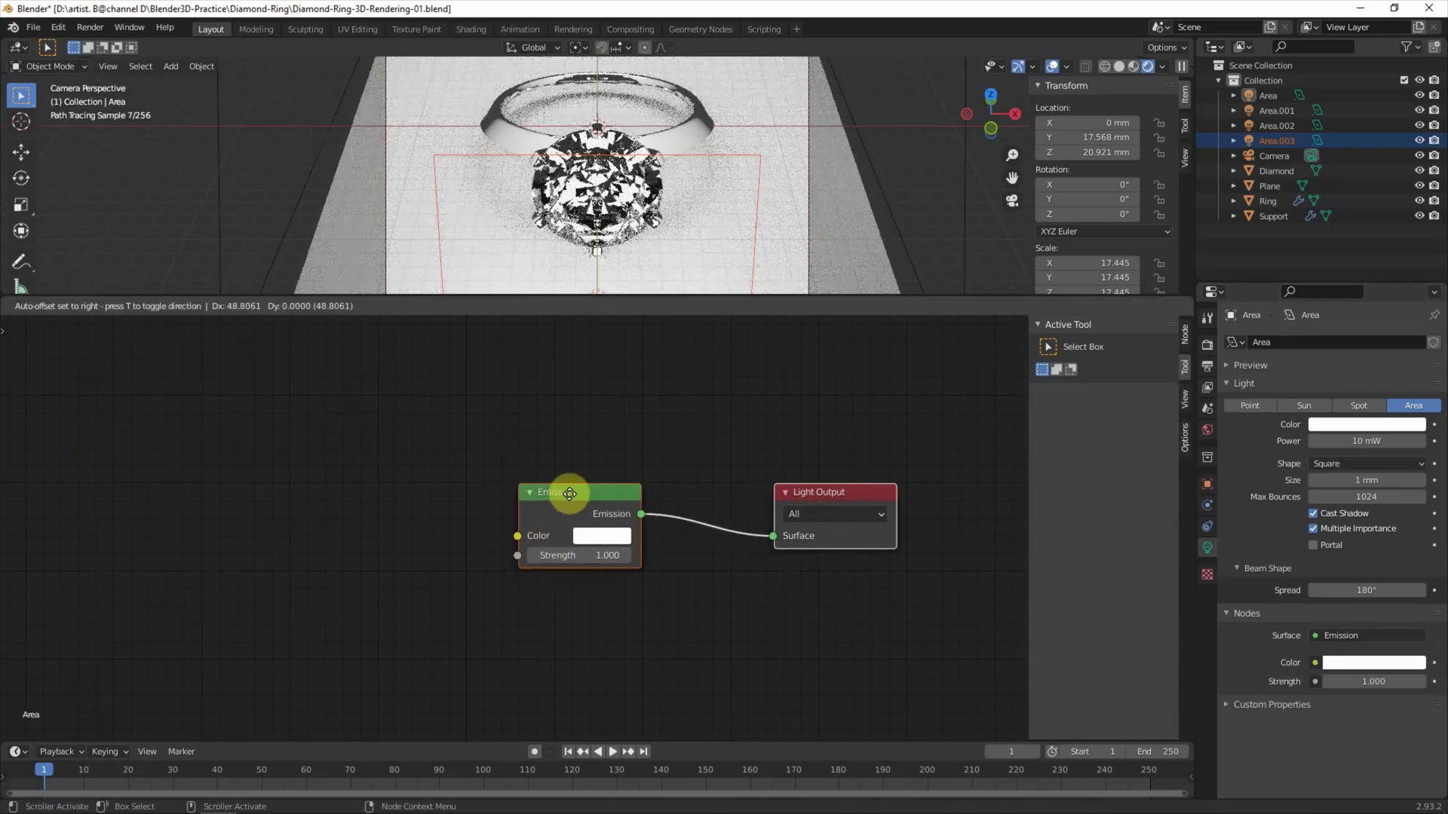
click(180, 306)
text(color)
drag(194, 322, 260, 428)
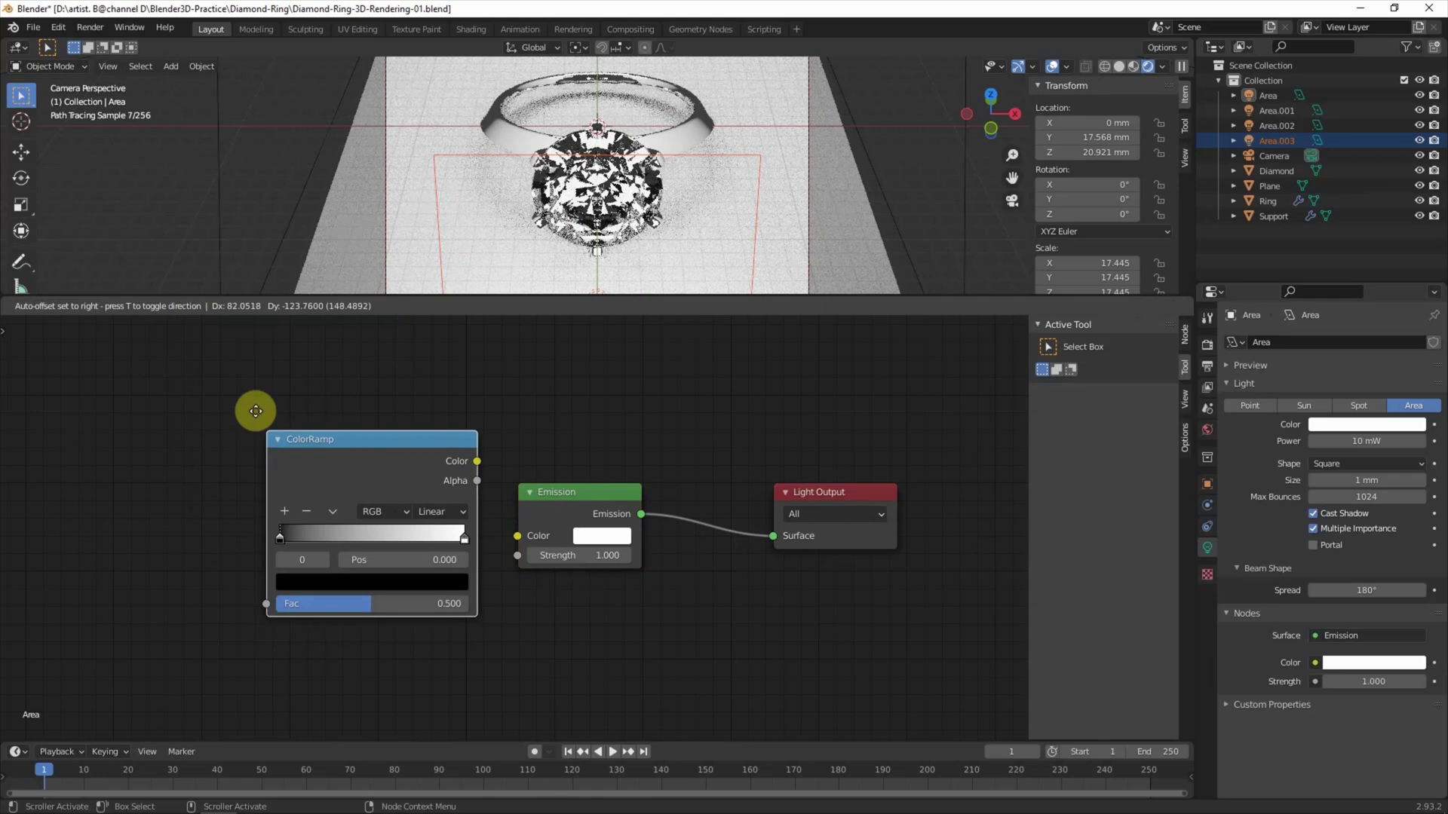
- Add a Geometry node, link Parametric→Fac→Emission Color, black stop near 0.17, plus a middle stop
click(182, 306)
text(geo)
key(Return)
click(64, 405)
drag(177, 543, 260, 600)
drag(471, 457, 510, 536)
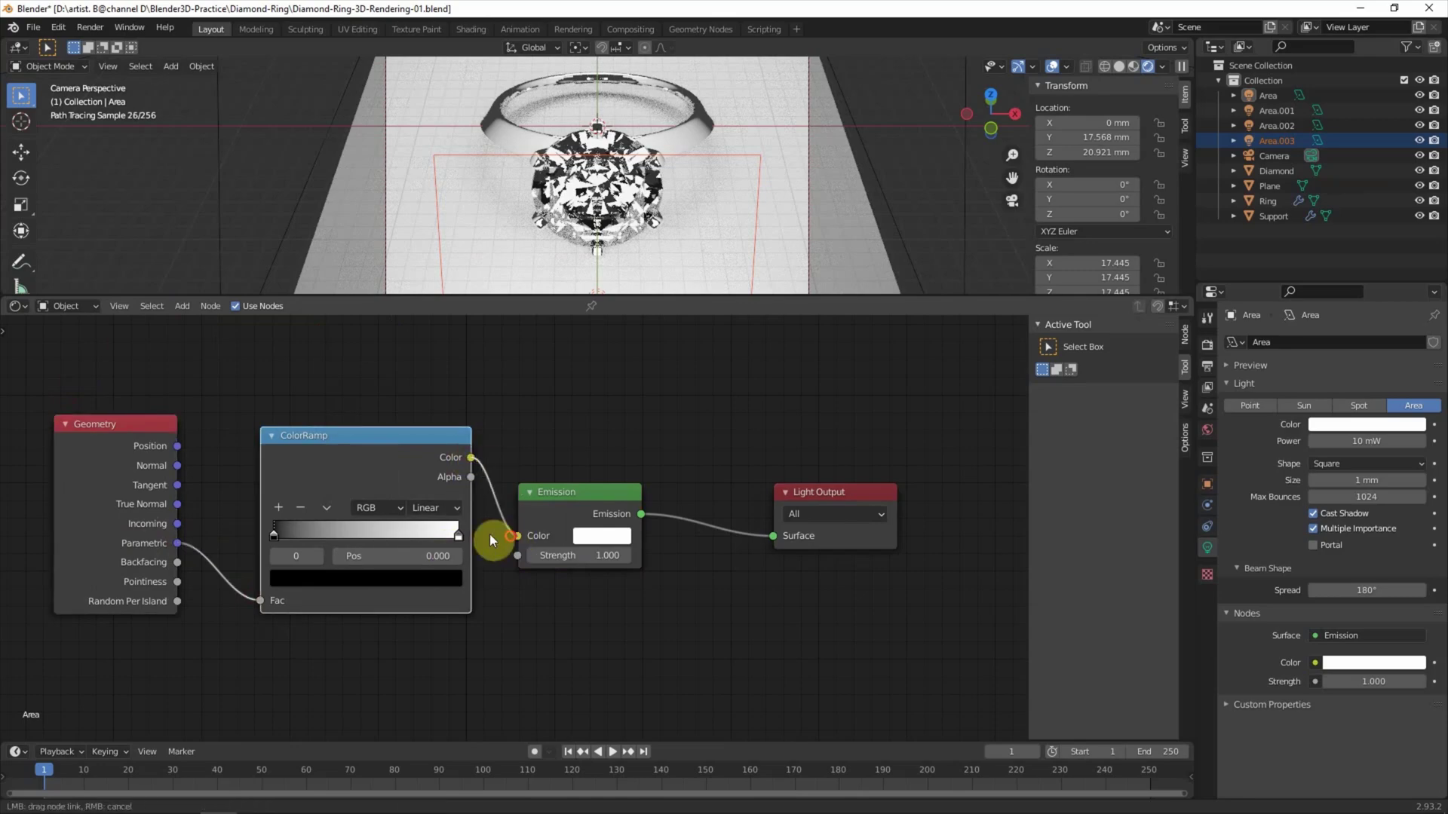
drag(275, 534, 333, 545)
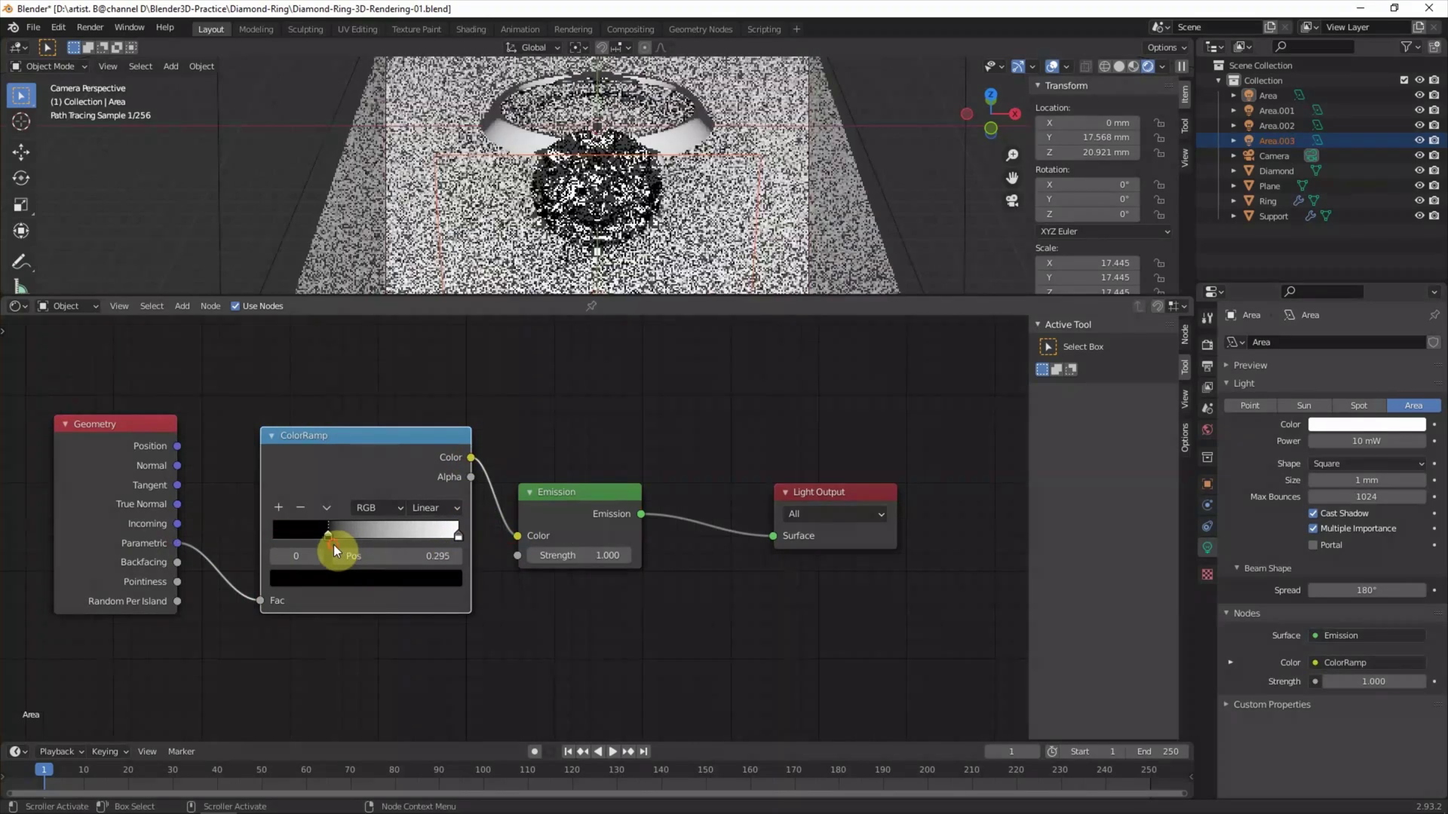
drag(333, 544, 305, 536)
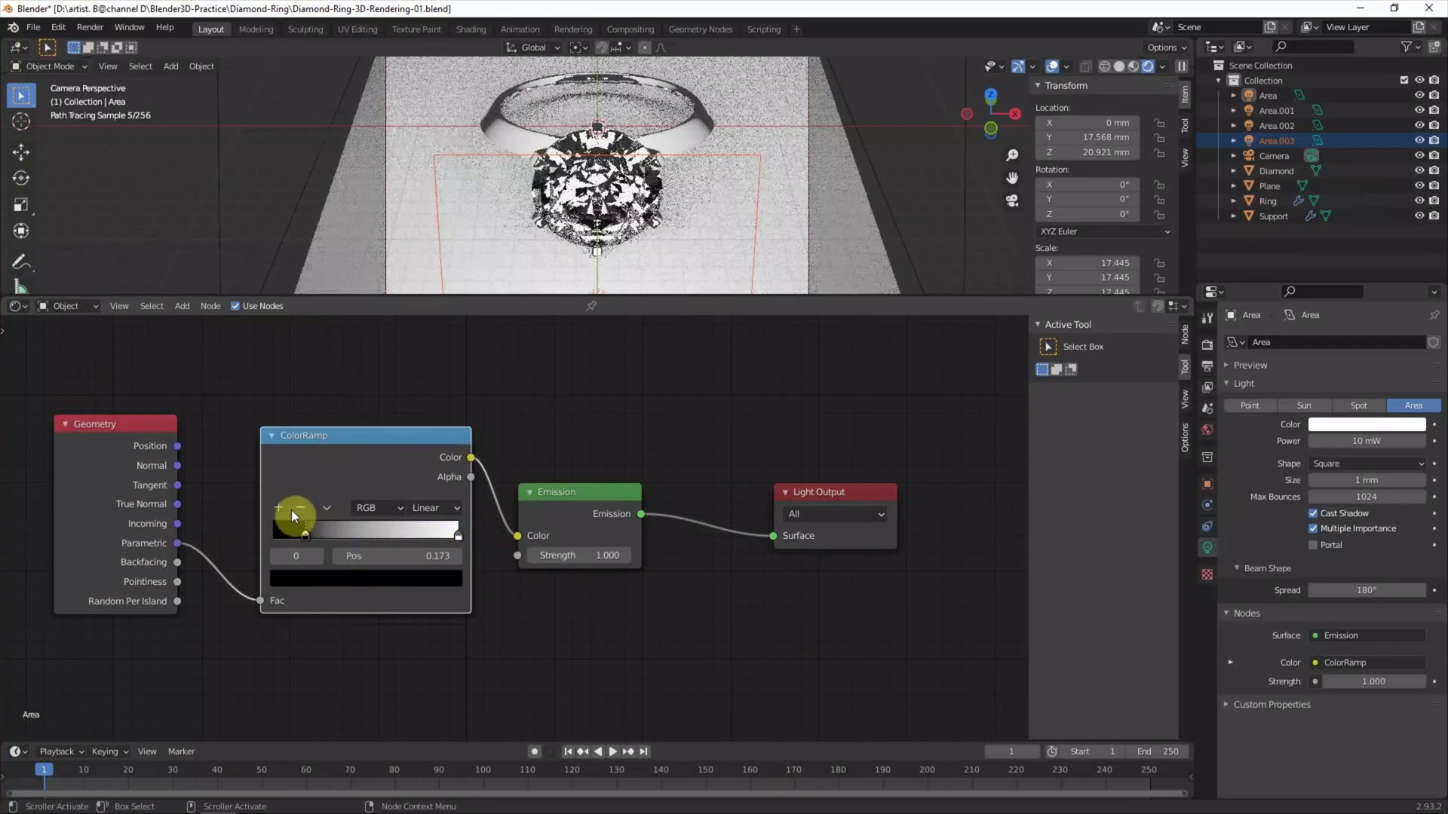
click(279, 508)
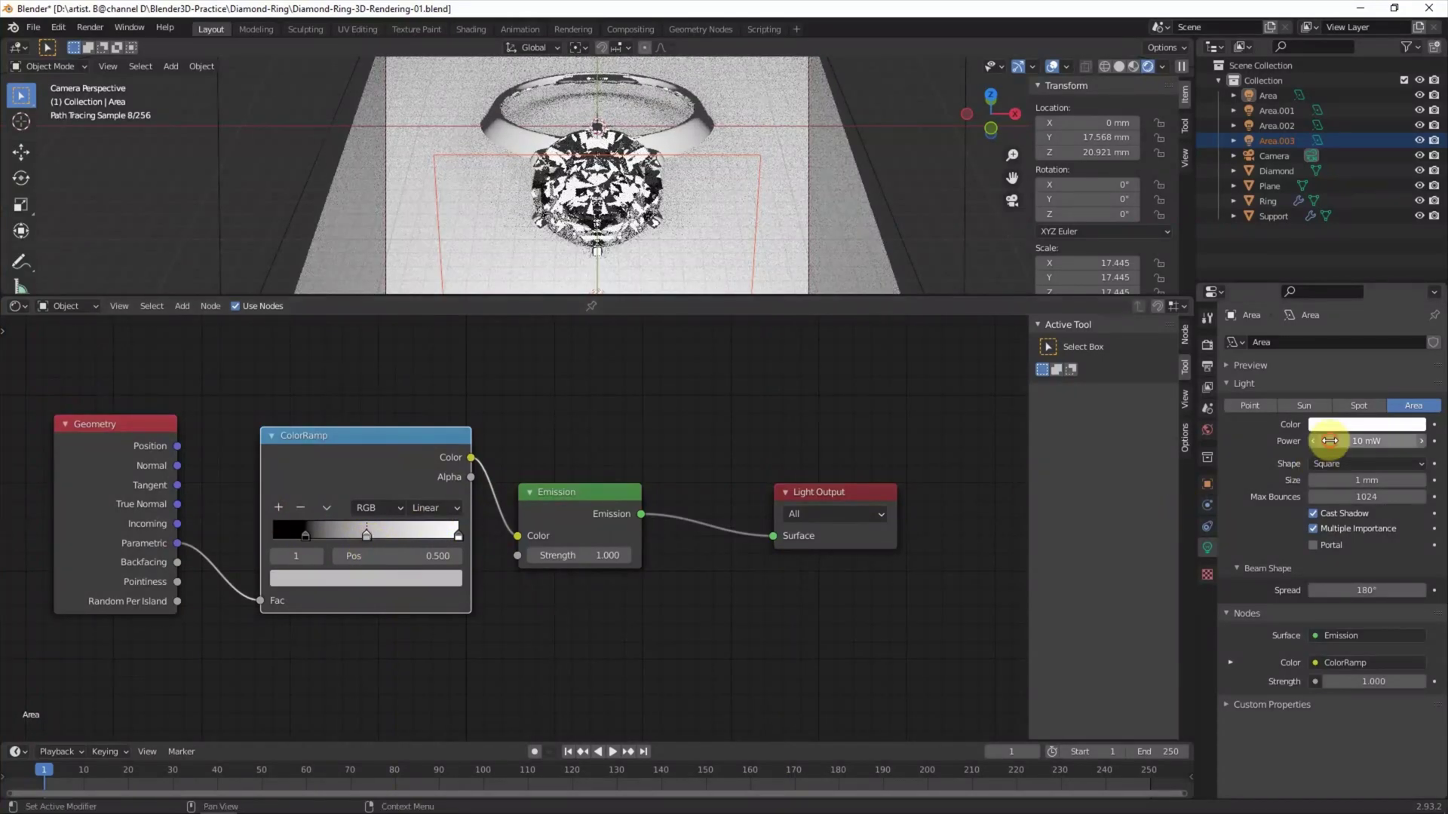
- Lower the Area light's power from 10 mW to 1 mW
click(1321, 441)
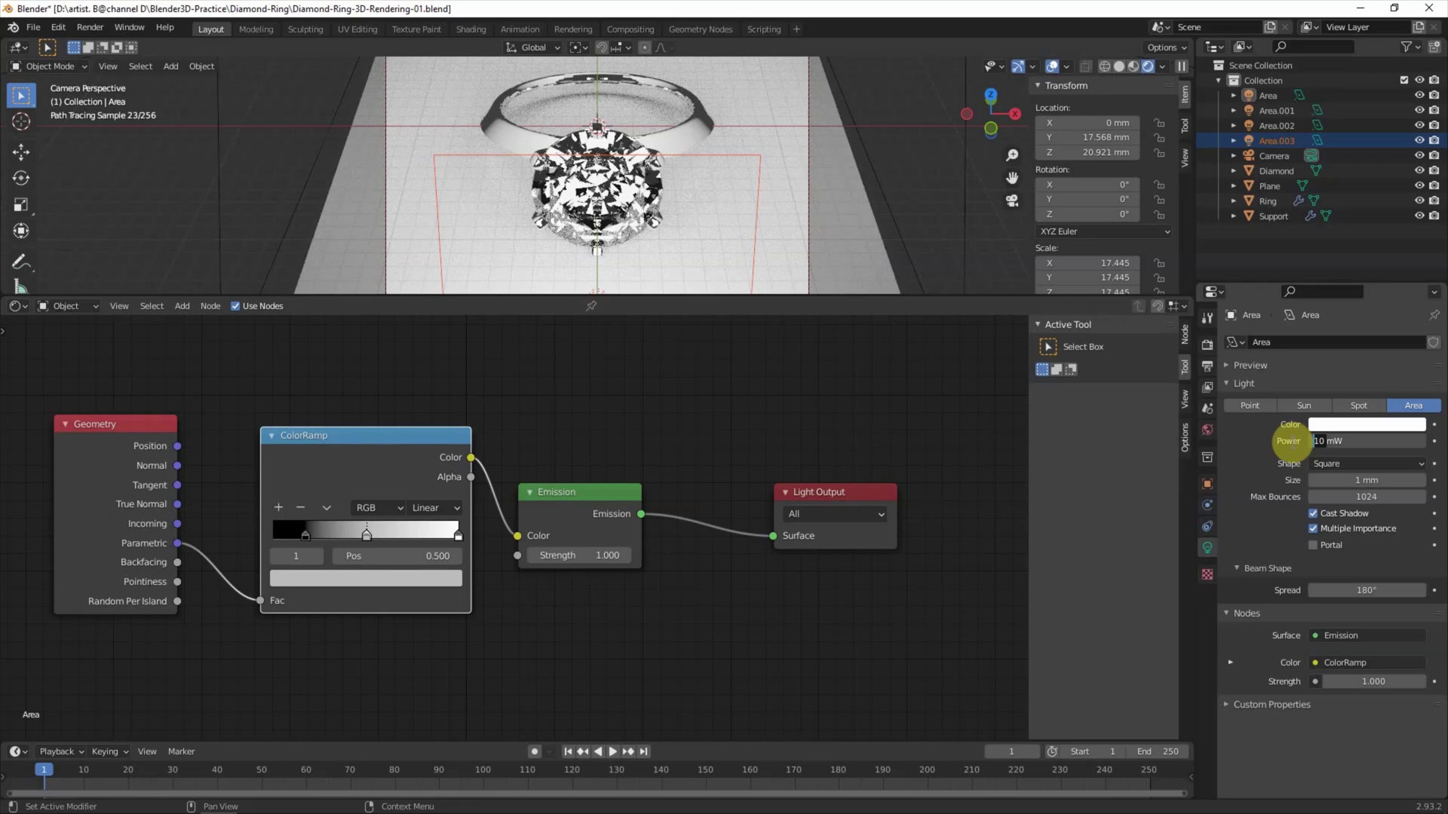
text(2)
key(Return)
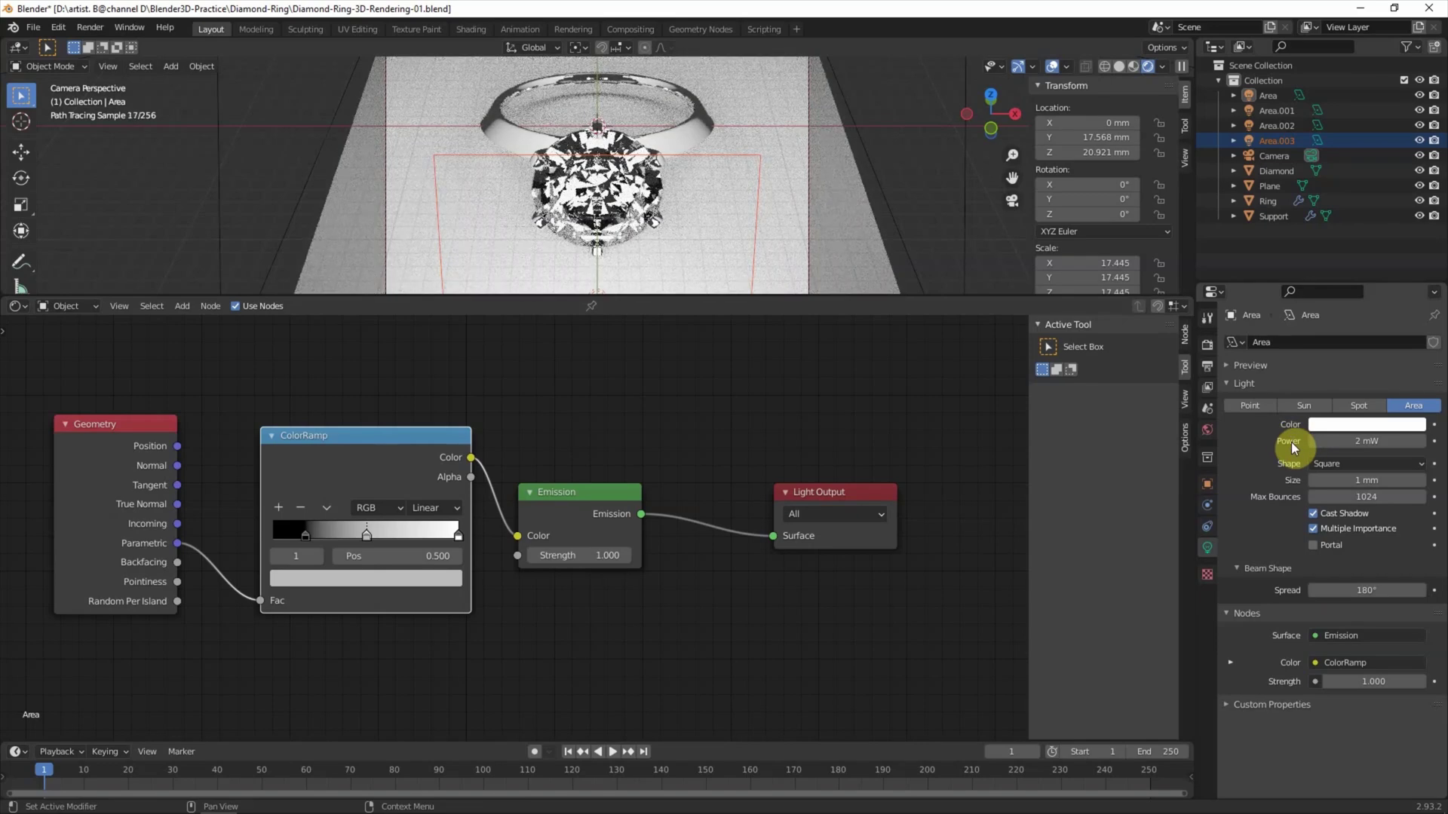
click(1322, 443)
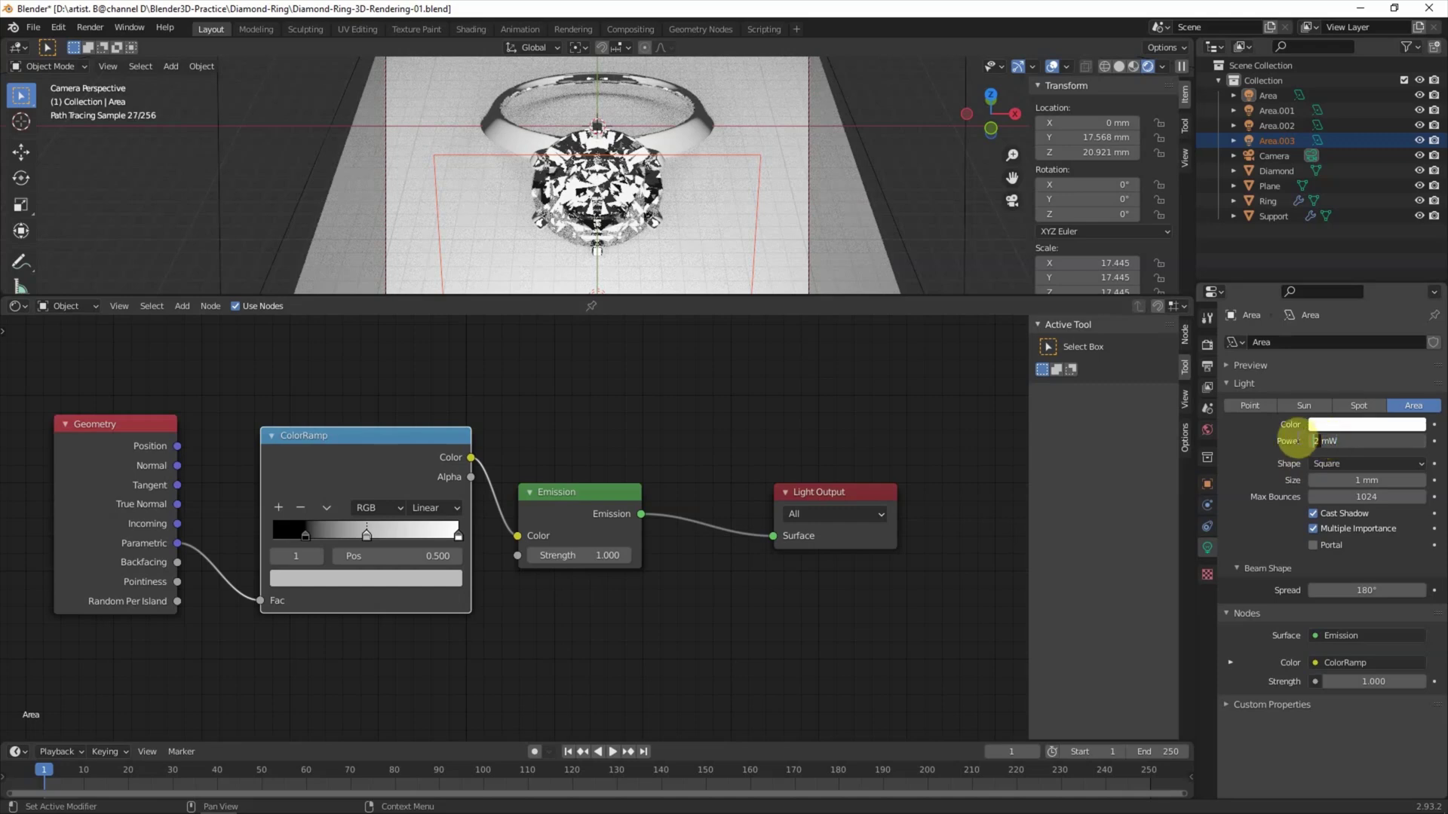
text(1)
key(Return)
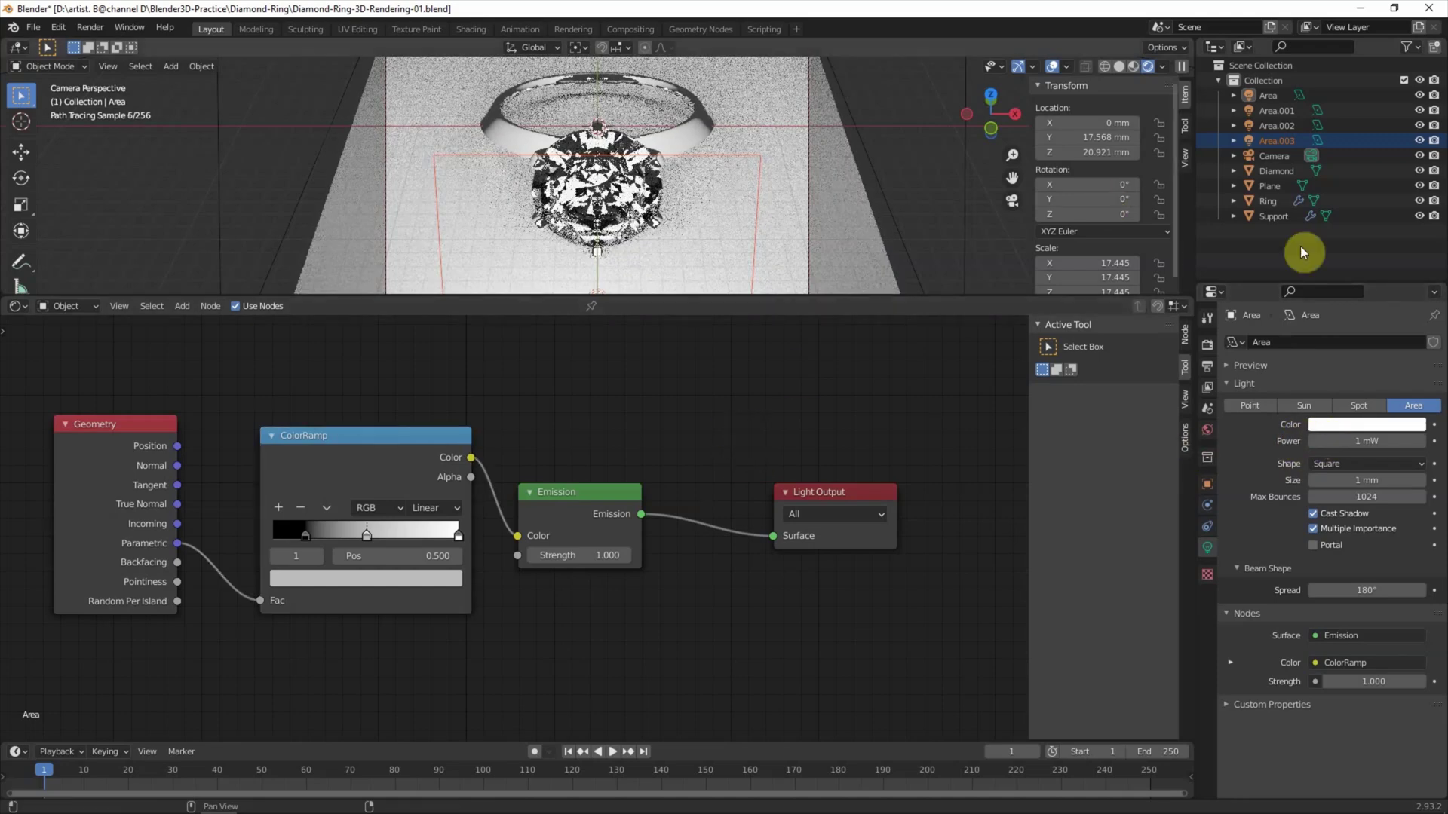
click(1286, 140)
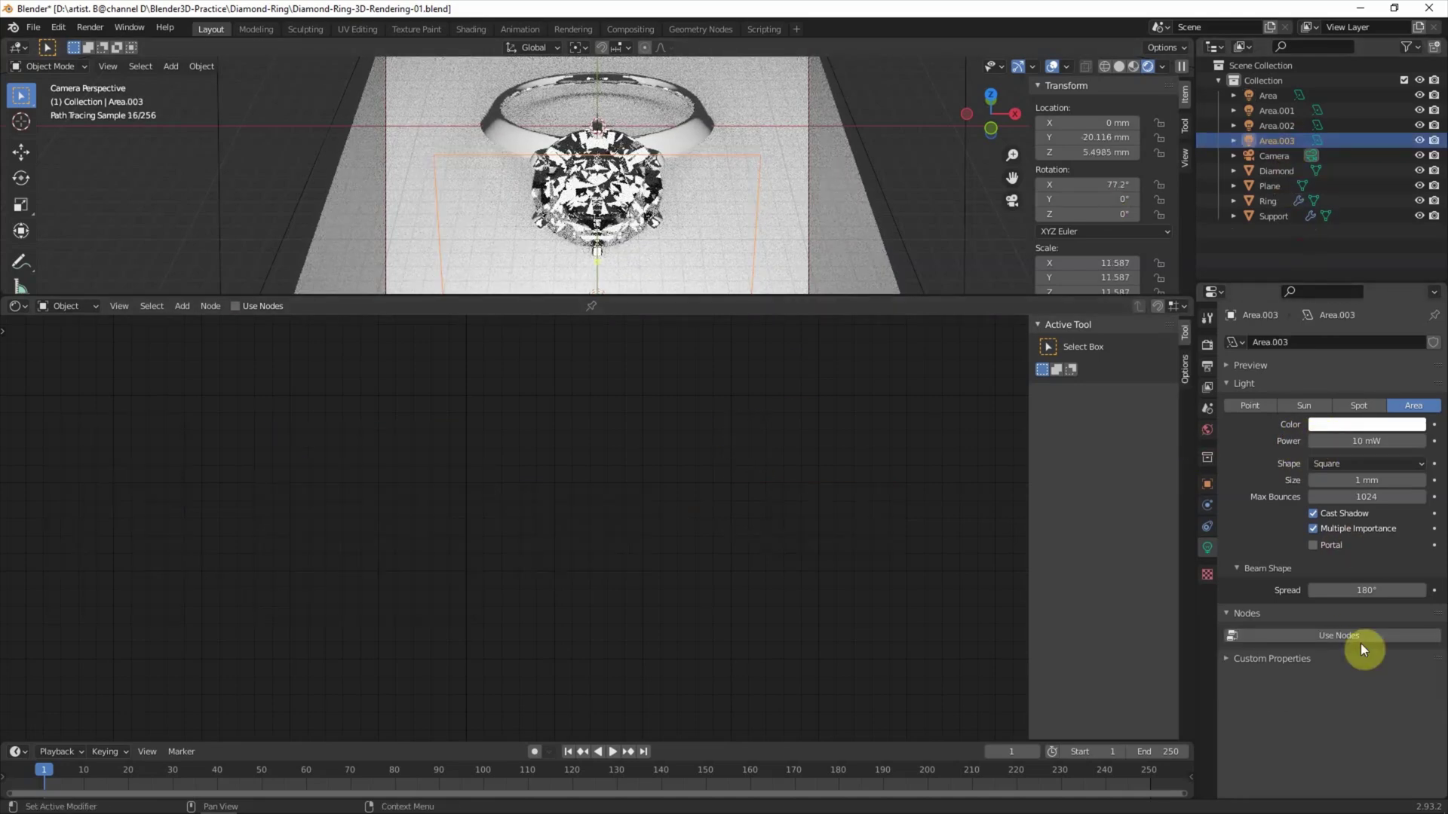
- Add a ColorRamp node and a Geometry node to the Area.003 light's emission nodes
drag(517, 493, 582, 489)
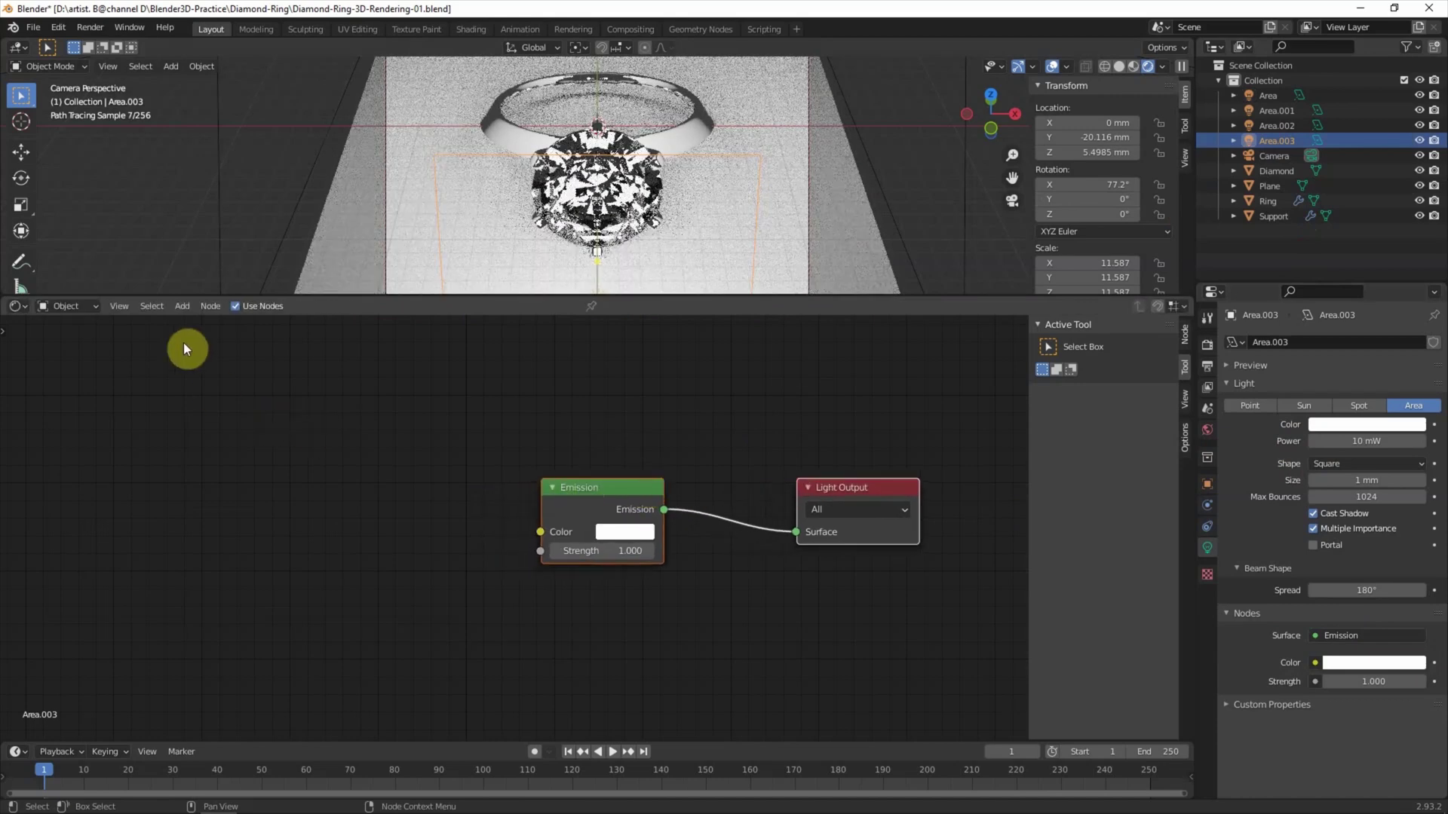
click(177, 309)
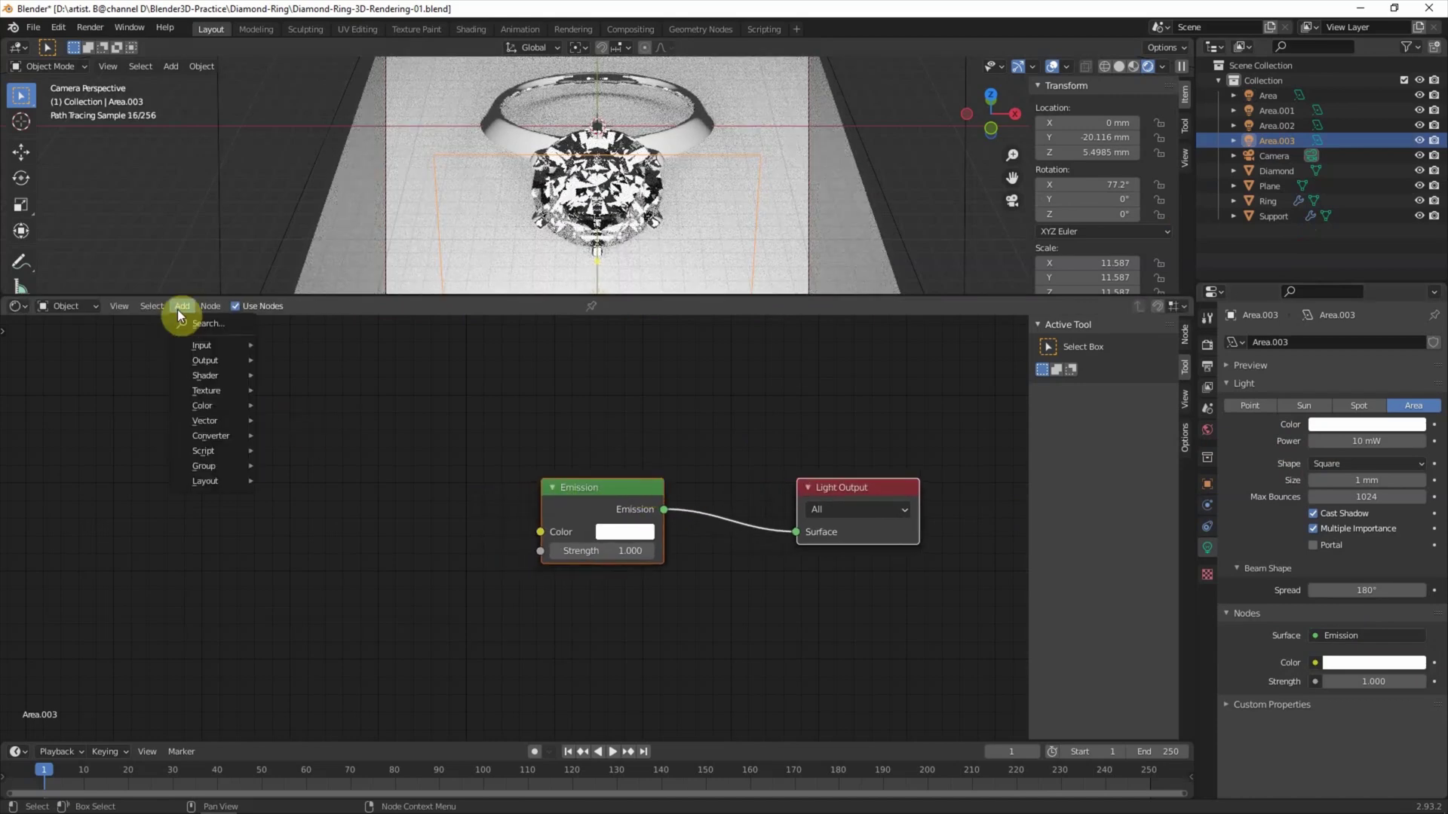
click(208, 327)
text(color ramp)
key(Return)
click(260, 426)
click(181, 306)
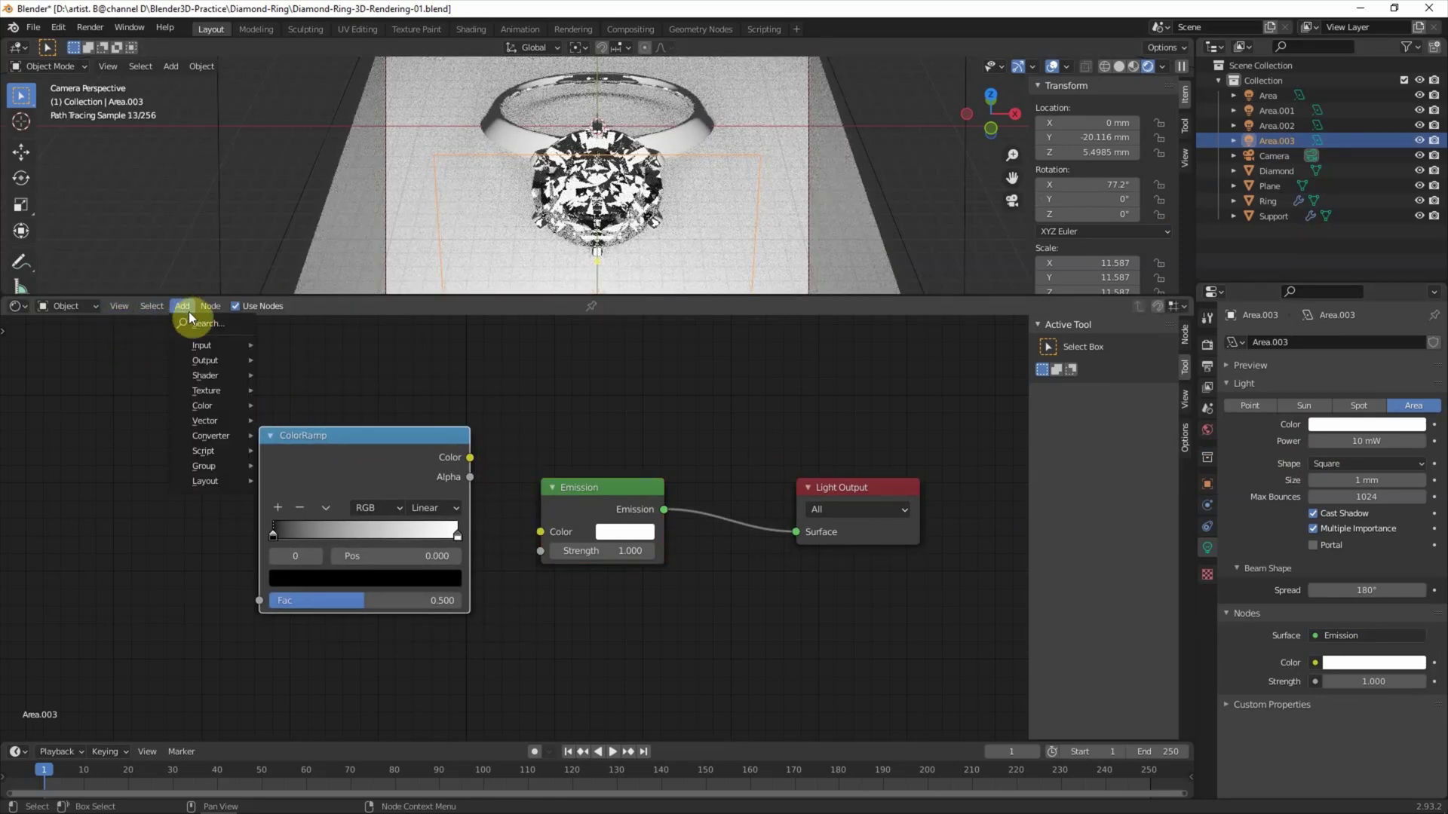
click(193, 322)
text(geom)
key(Return)
click(46, 422)
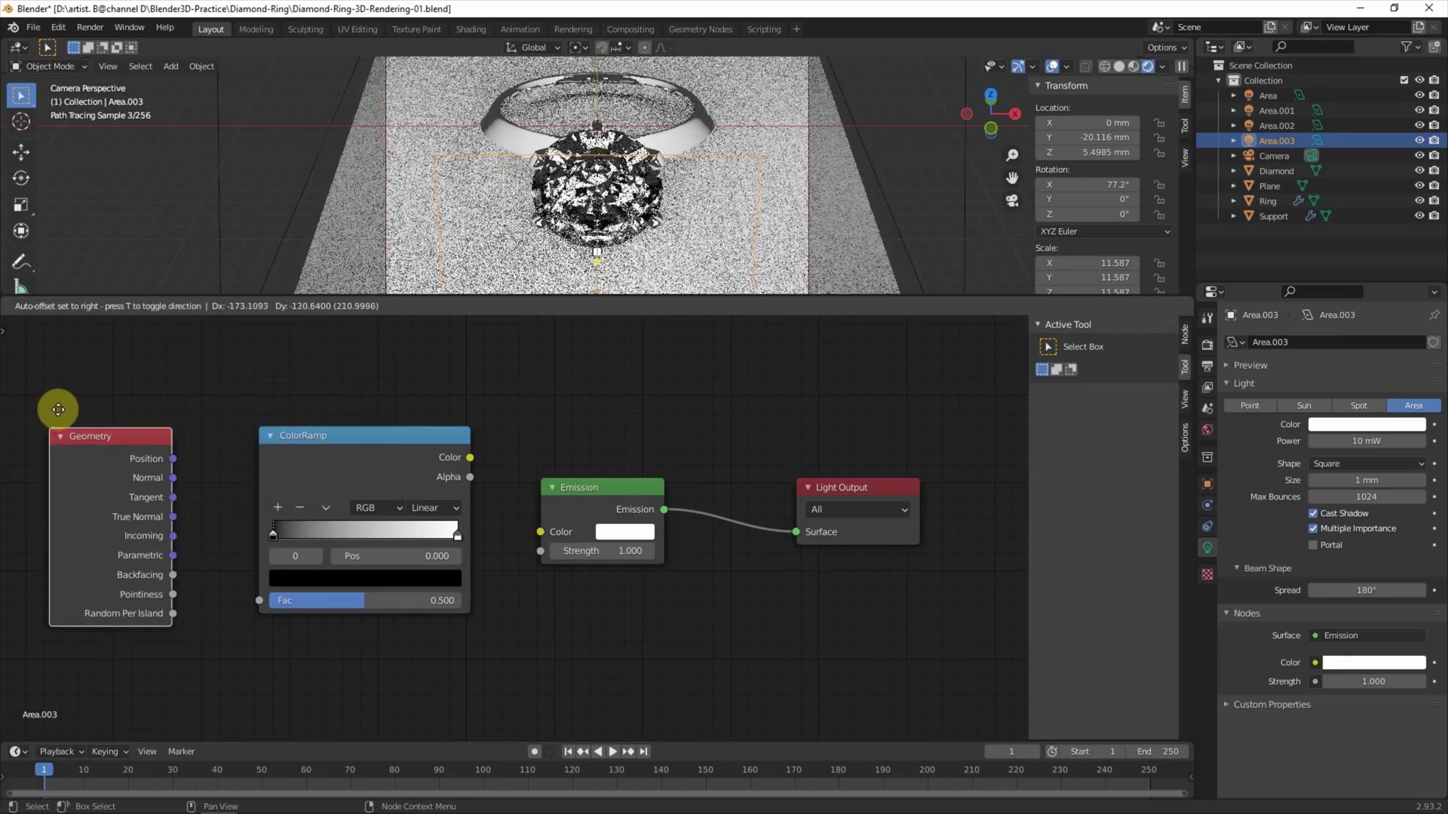
- Drive the ColorRamp with Geometry Parametric into Emission Color, adding a grey middle stop
drag(174, 550, 257, 596)
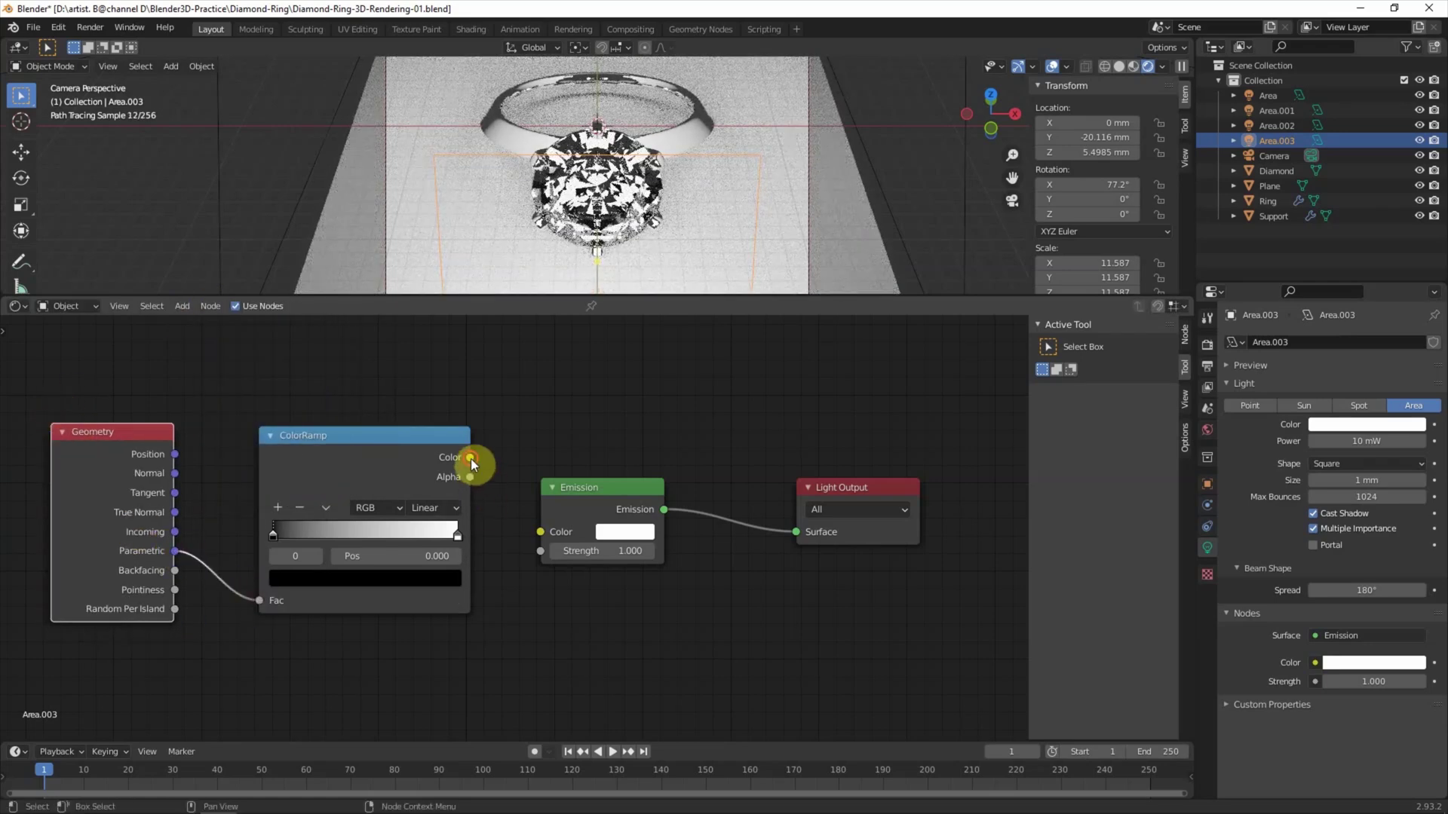
drag(469, 458, 540, 532)
drag(271, 537, 377, 536)
ctrl+click(336, 535)
- Try light power values of 1 mW and then 2 mW
click(1312, 443)
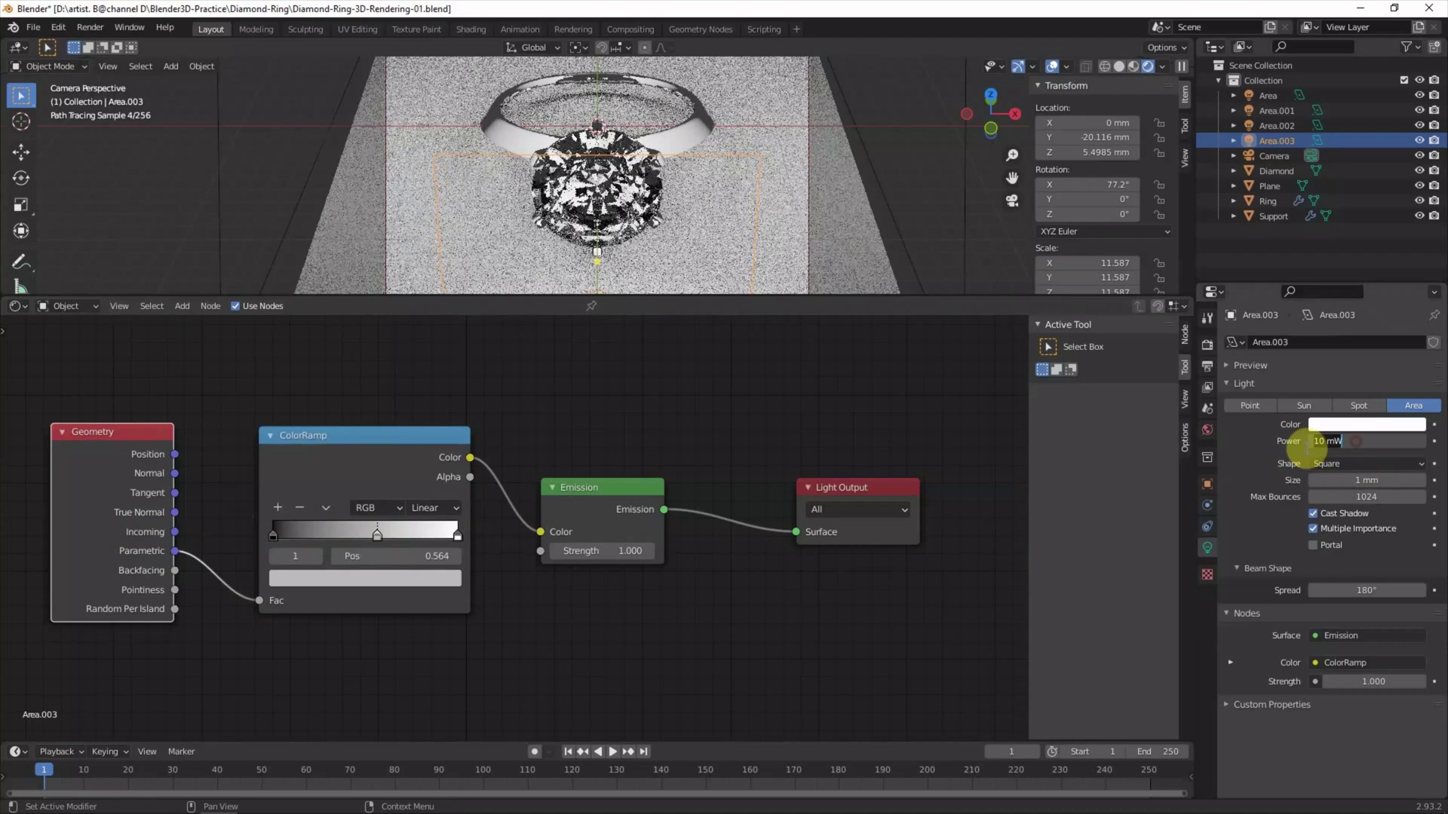
key(Right)
key(Delete)
key(Return)
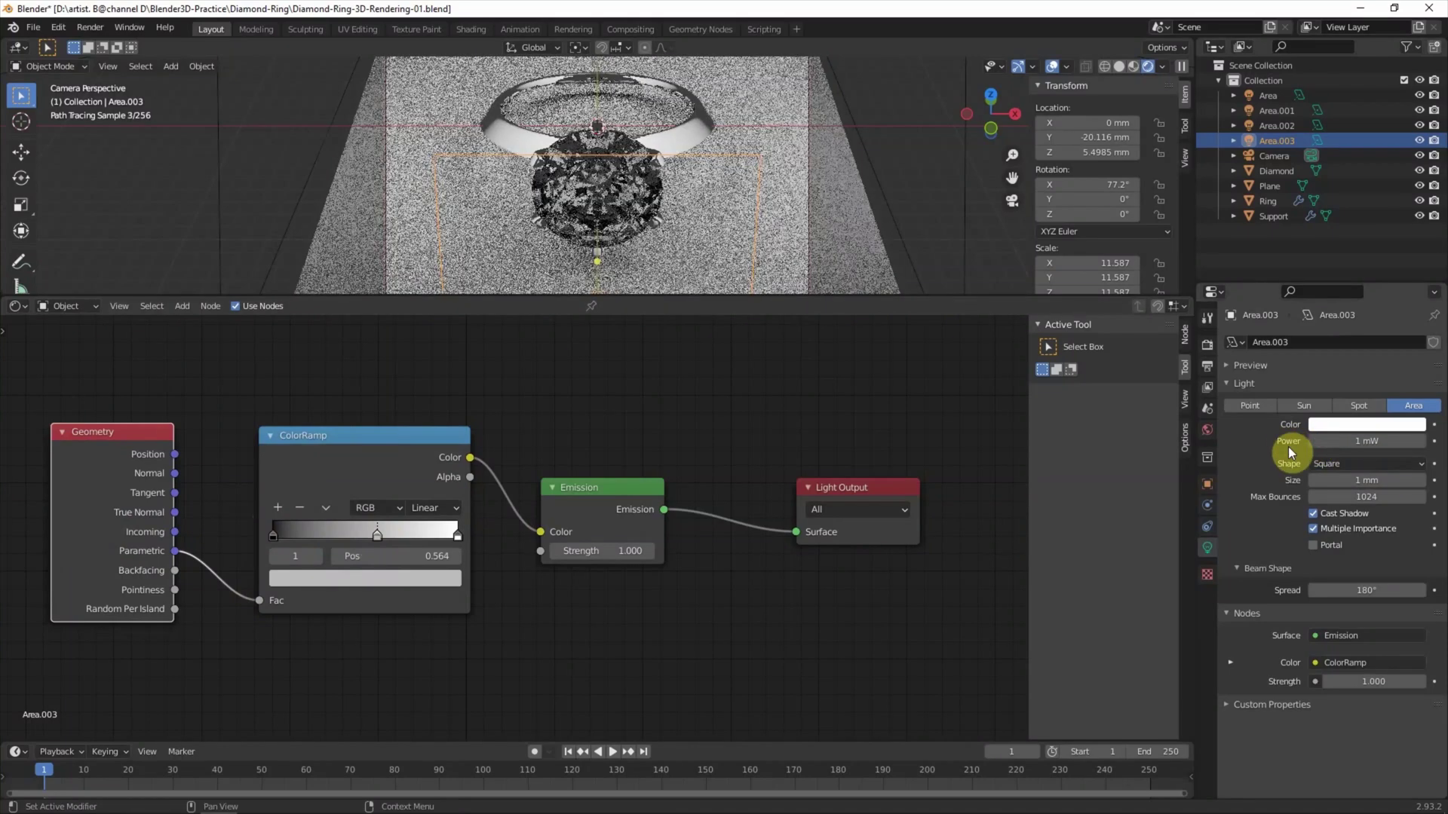
click(1318, 442)
key(BackSpace)
text(2)
key(Return)
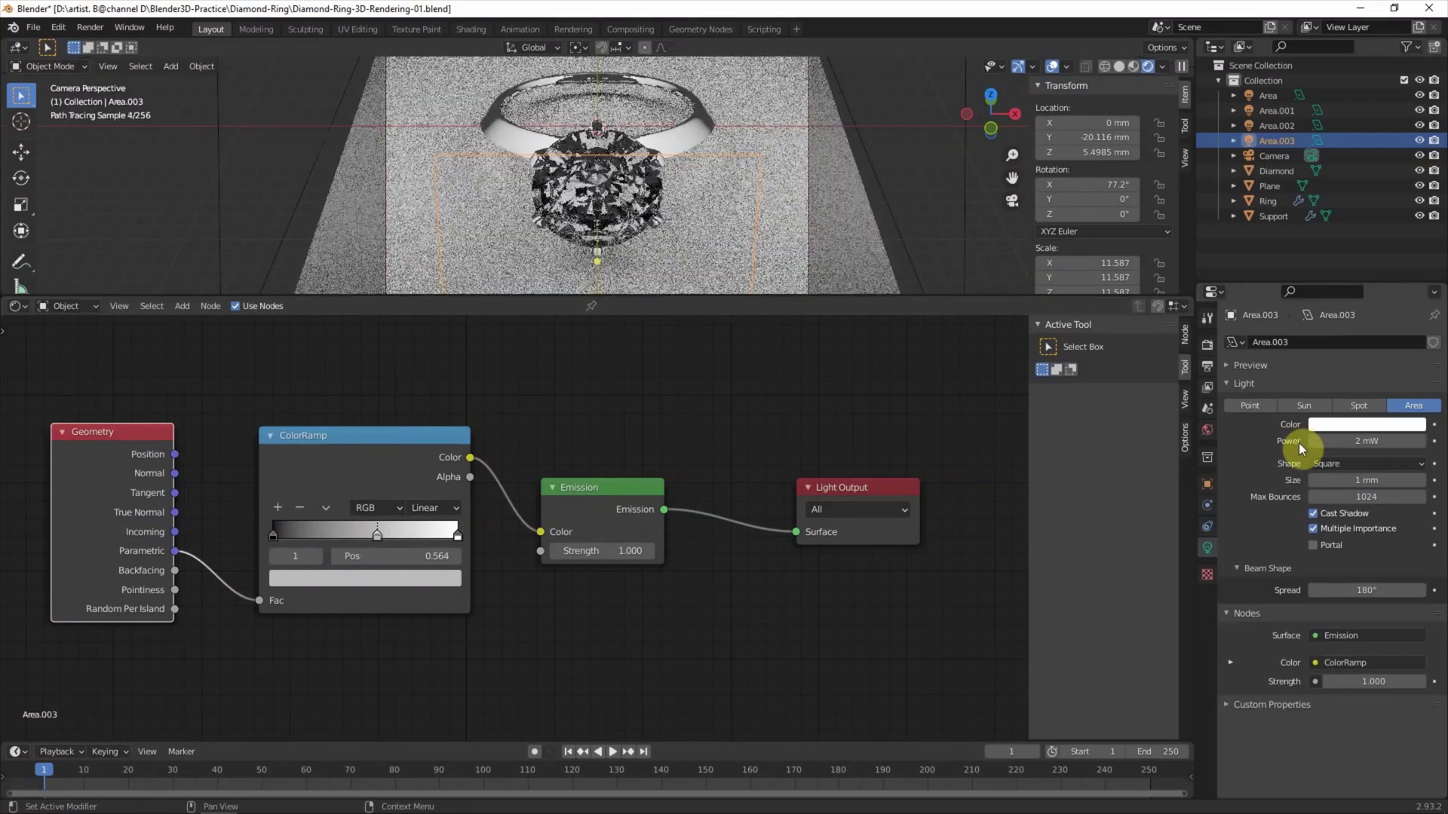
- Move the white stop to about 0.88 and settle the light power at 3 mW
mouse_move(457, 535)
mouse_down()
mouse_move(346, 537)
mouse_move(426, 535)
mouse_up()
click(1366, 441)
text(3)
key(Return)
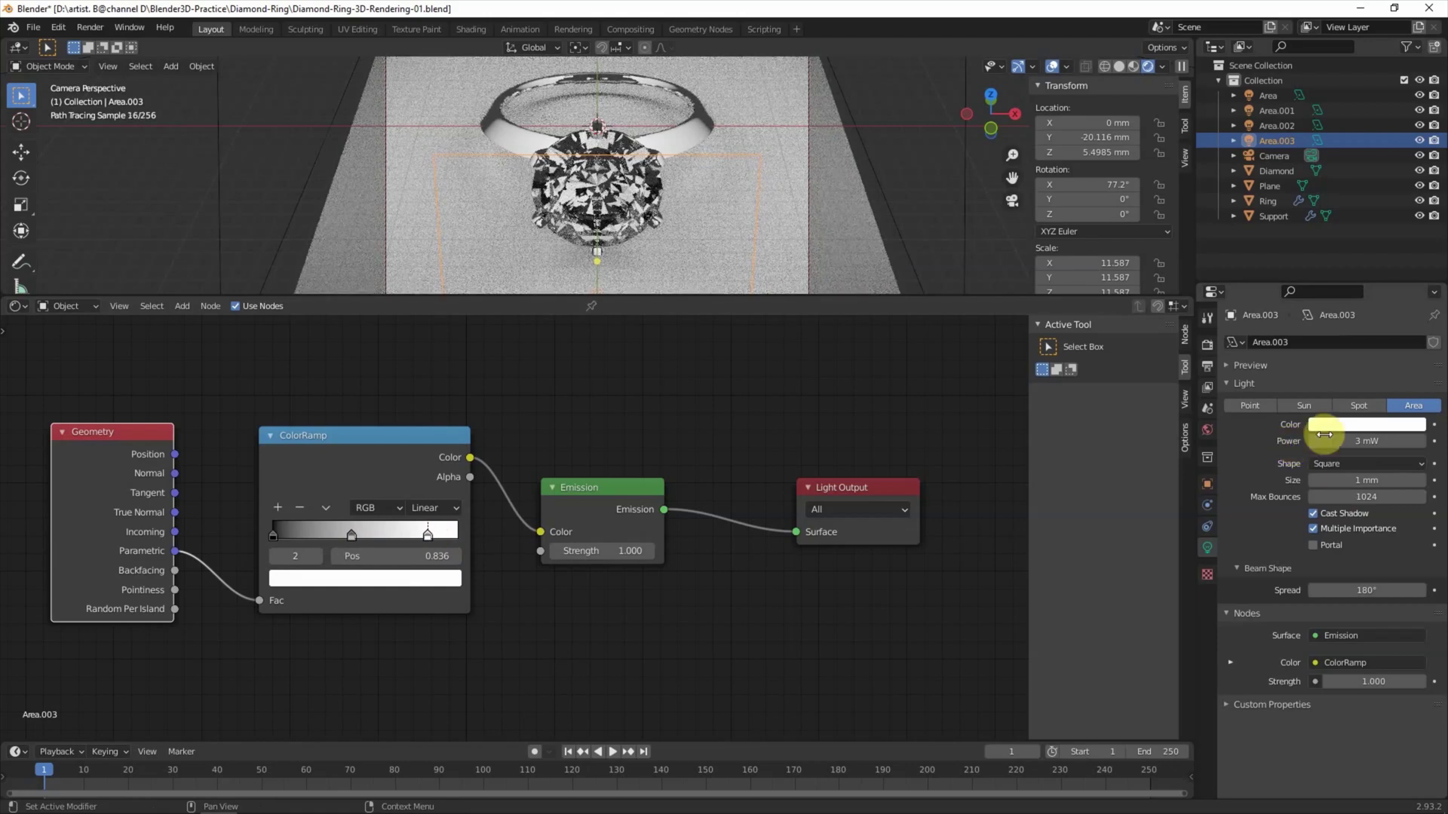
click(1316, 441)
text(4)
key(Return)
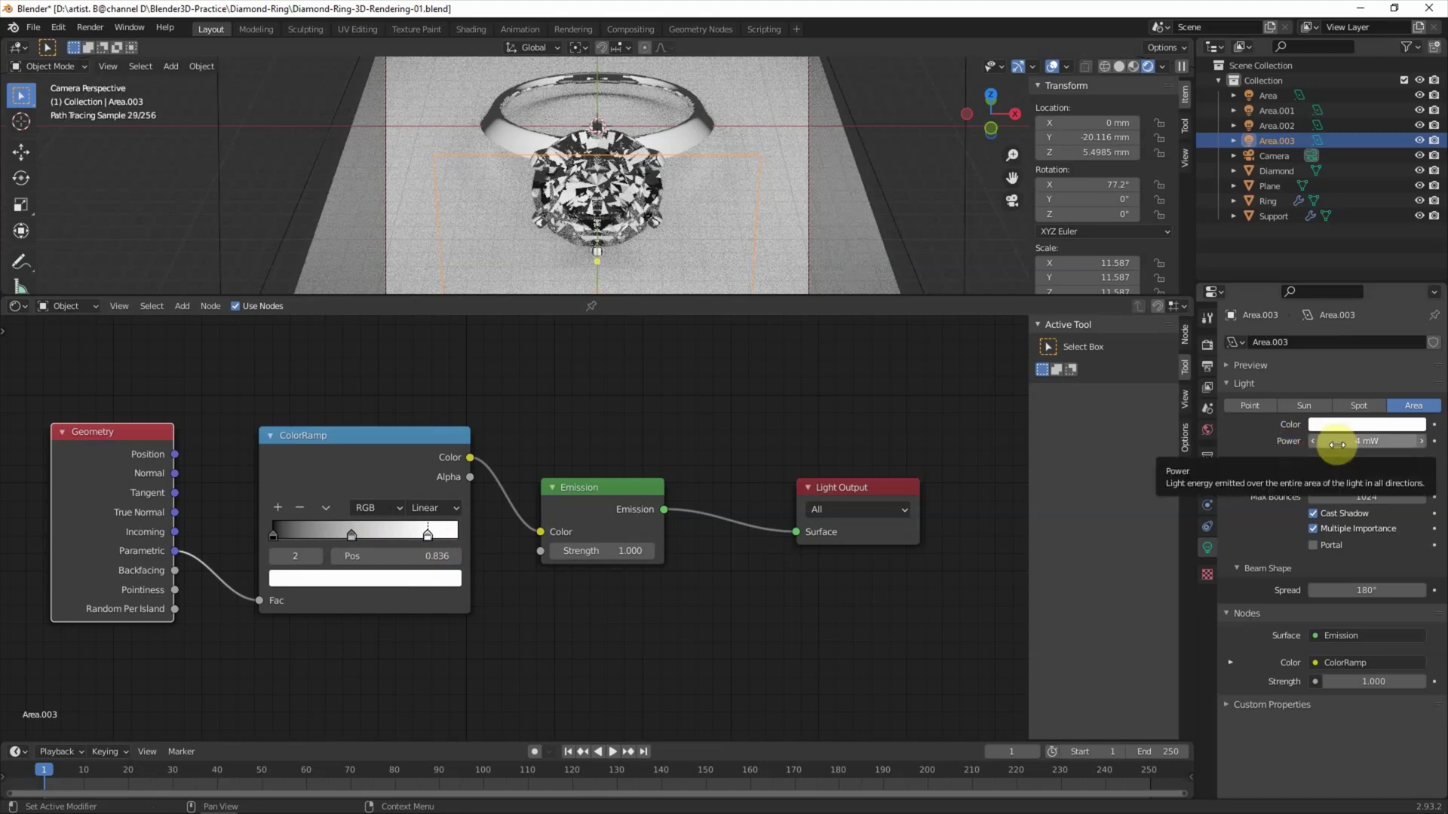
key(ctrl+z)
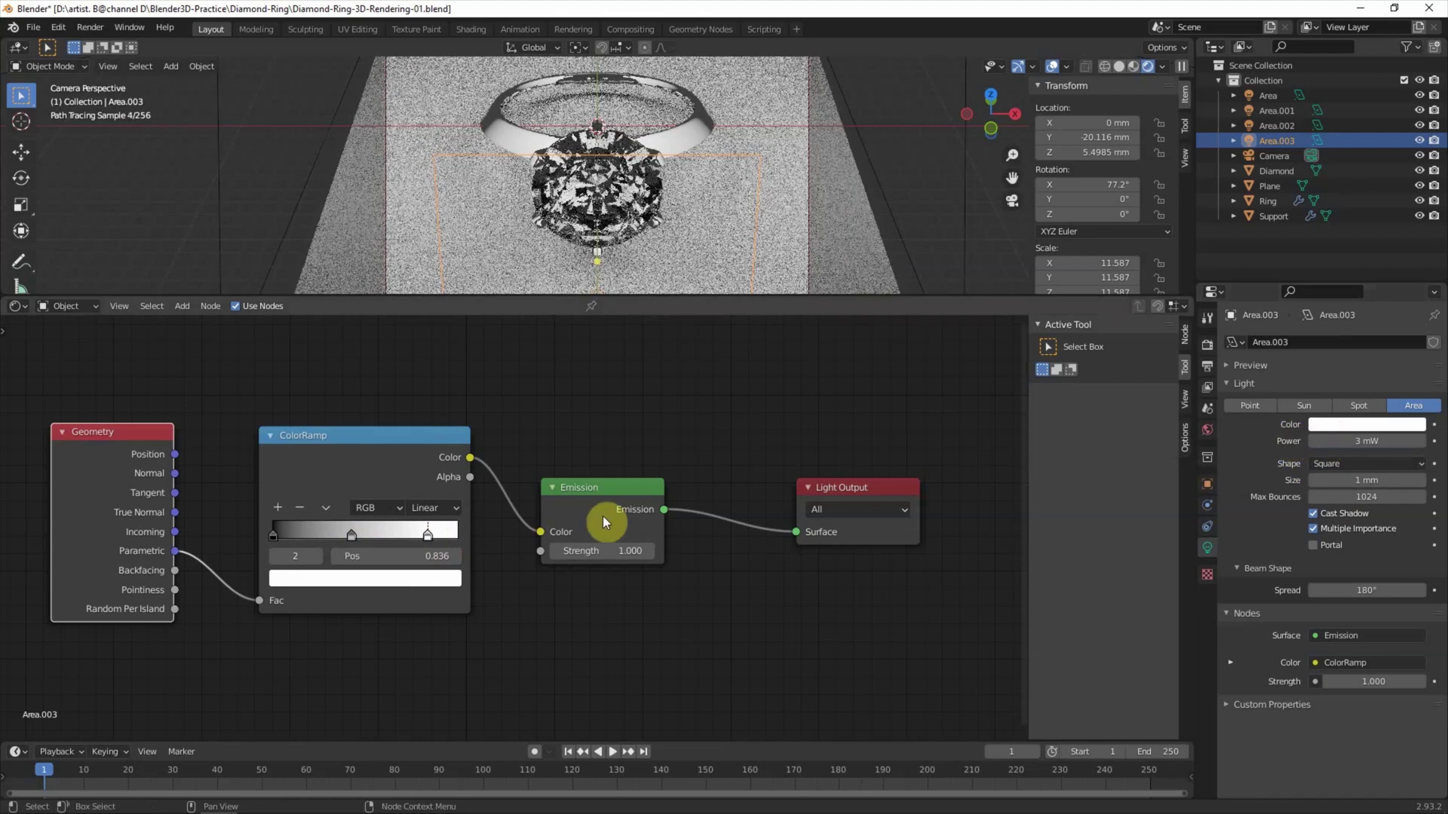
- Set the white ramp stop near 0.814 and trial emission strengths of 2 and 1.1
drag(418, 543, 411, 534)
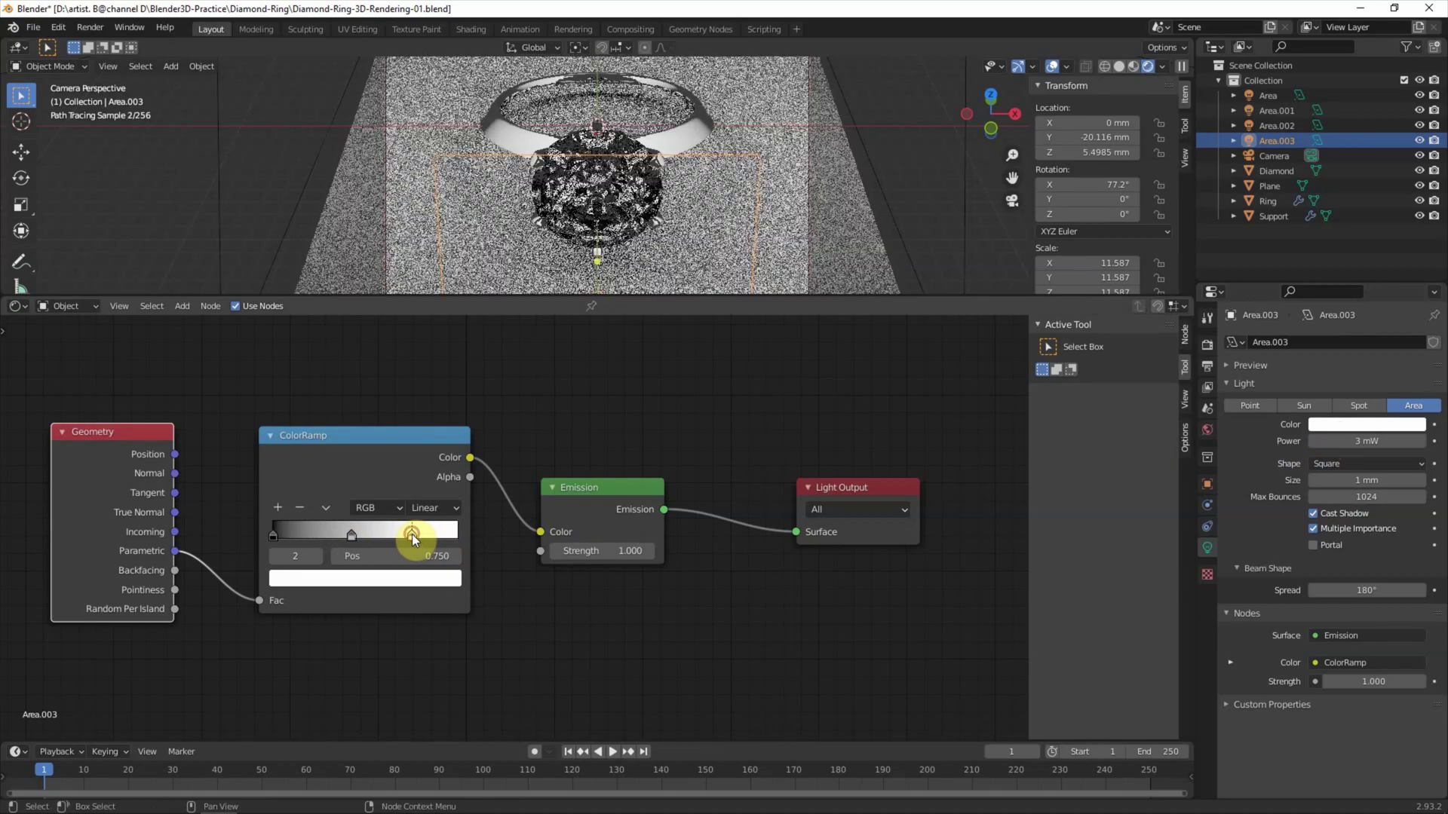
click(423, 536)
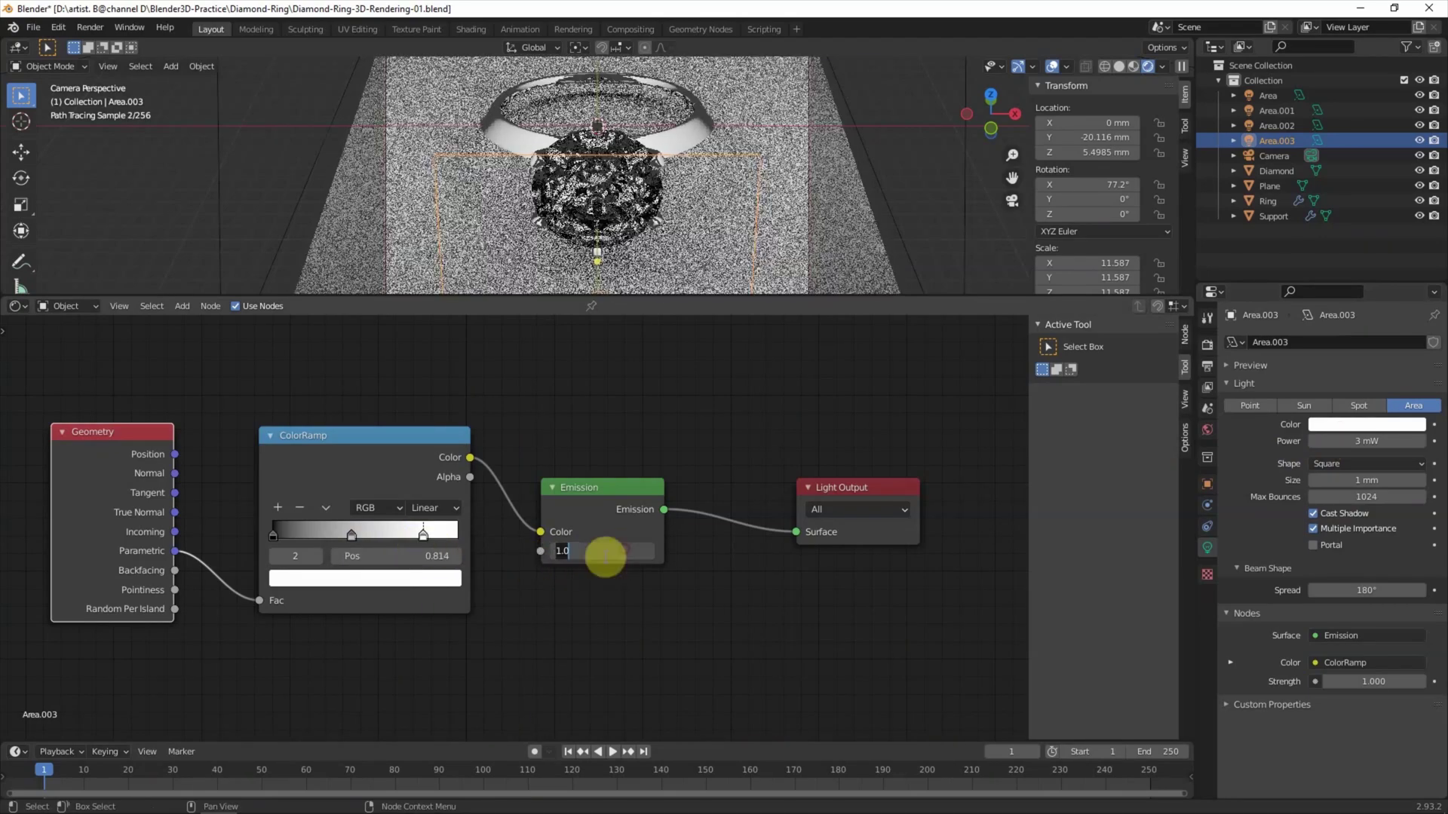
double_click(598, 551)
text(2)
key(Return)
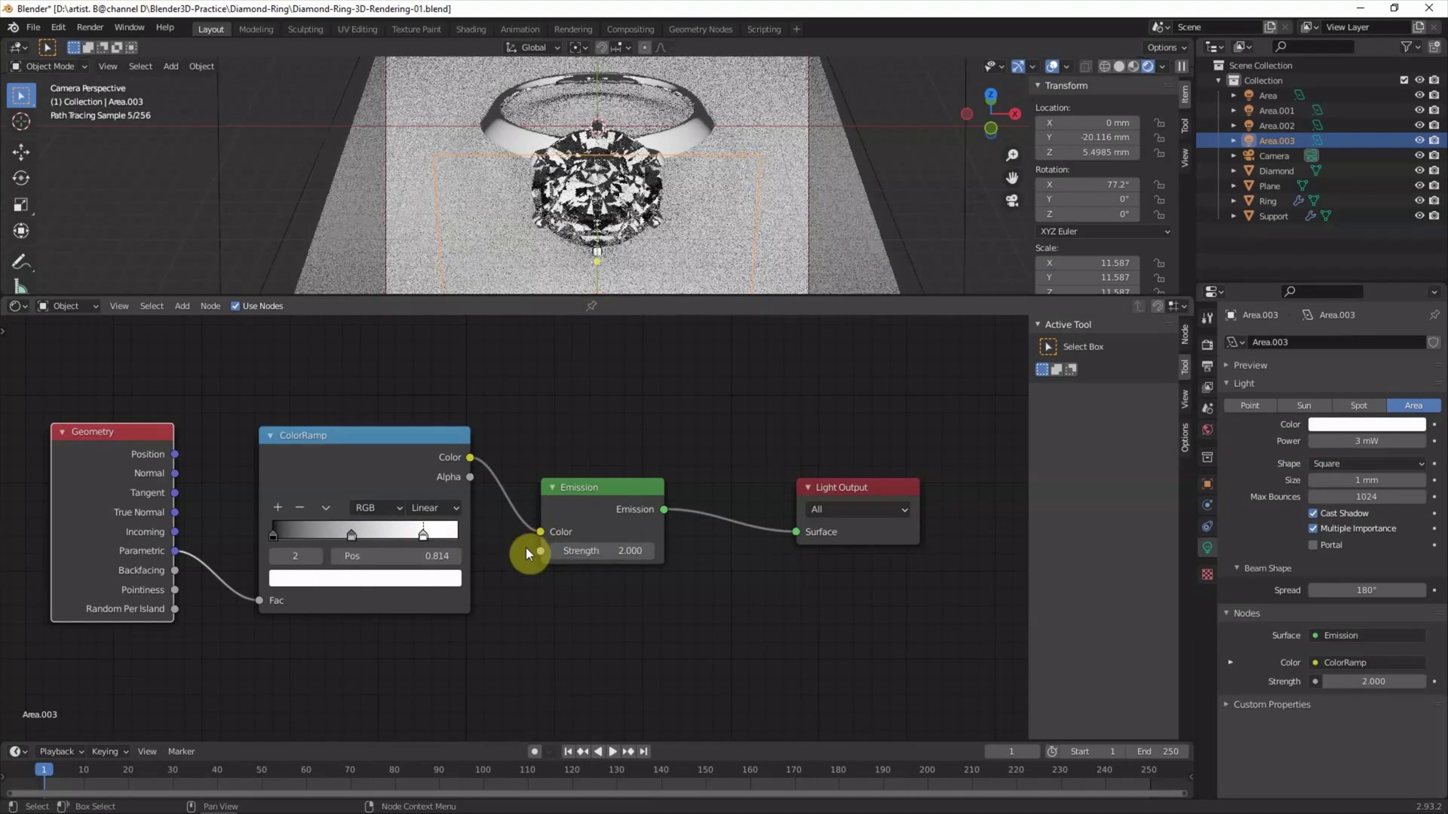
double_click(601, 551)
text(1.1)
key(Return)
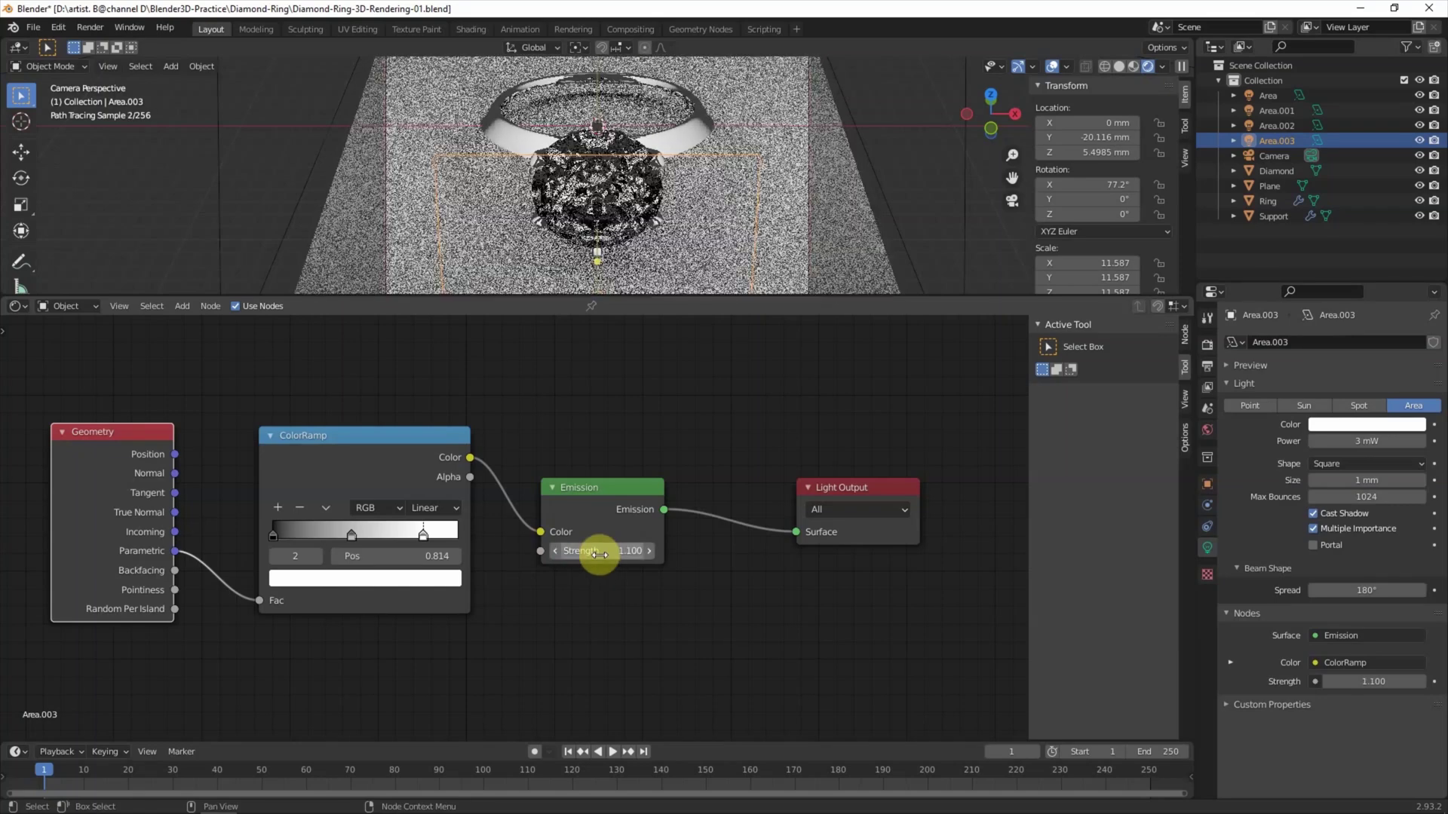
- Try emission strength 1.5, then settle on 1.25 and deselect all nodes
double_click(599, 553)
text(1.5)
key(Return)
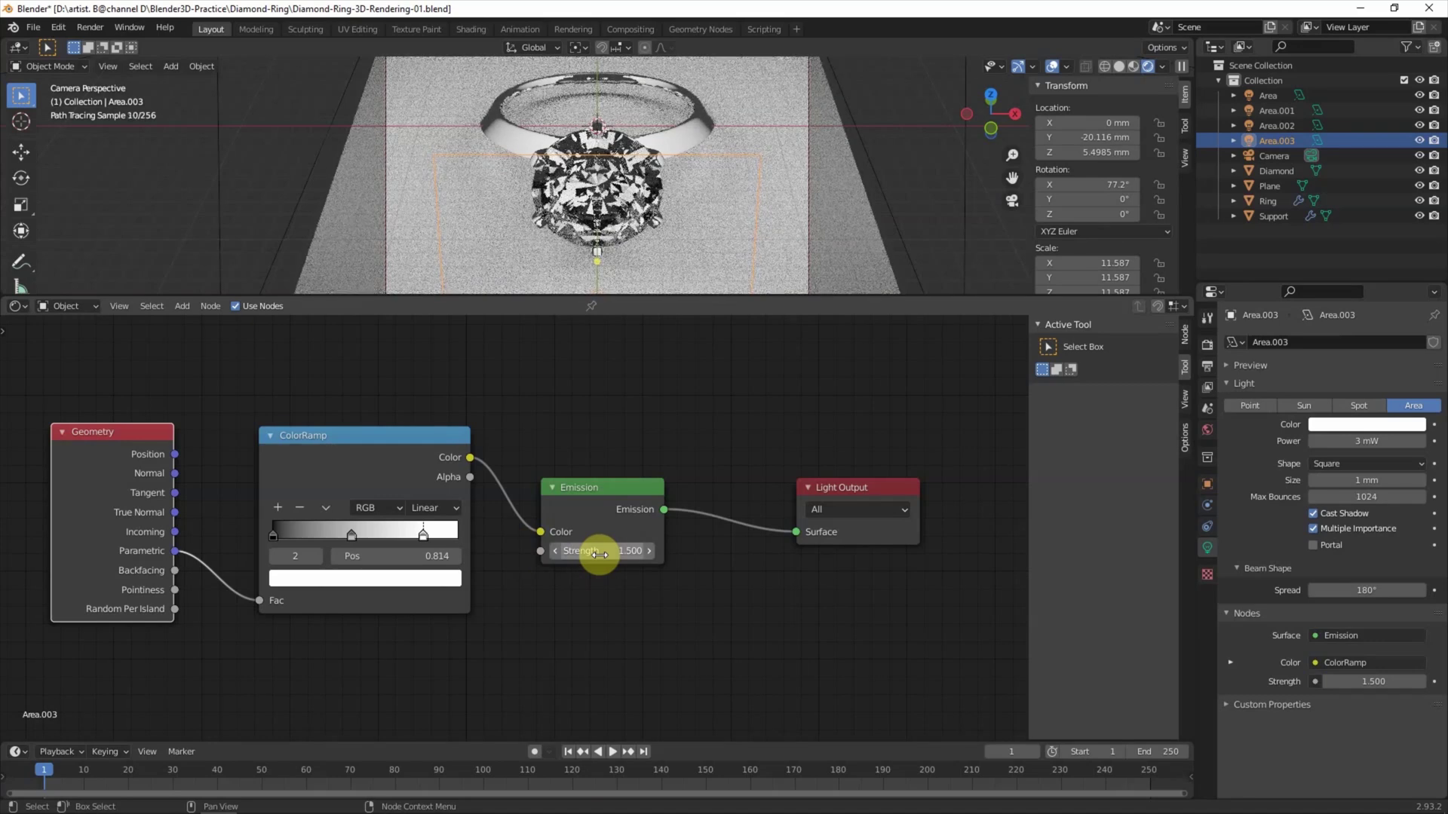
double_click(600, 552)
text(1.2)
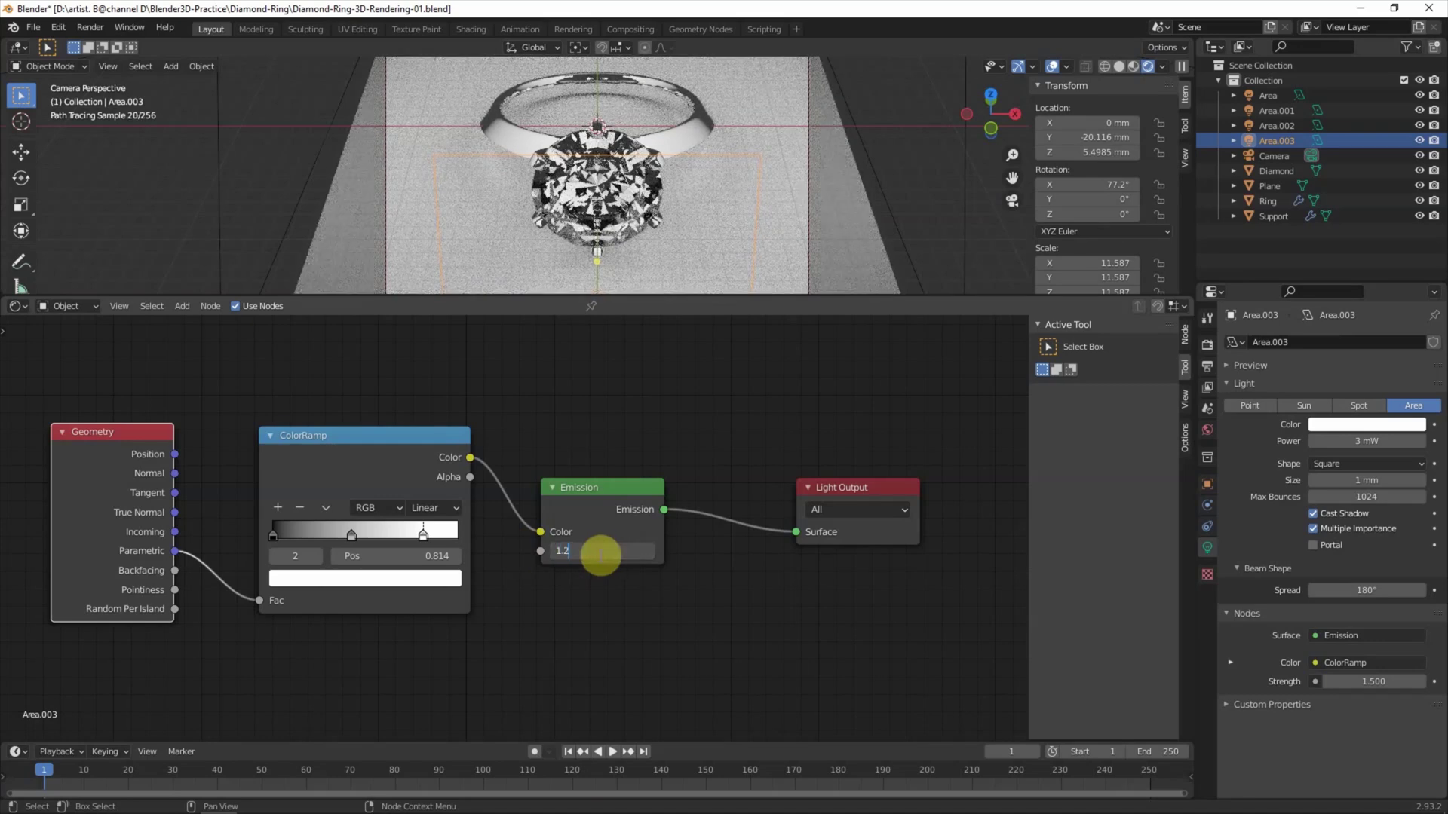
key(Return)
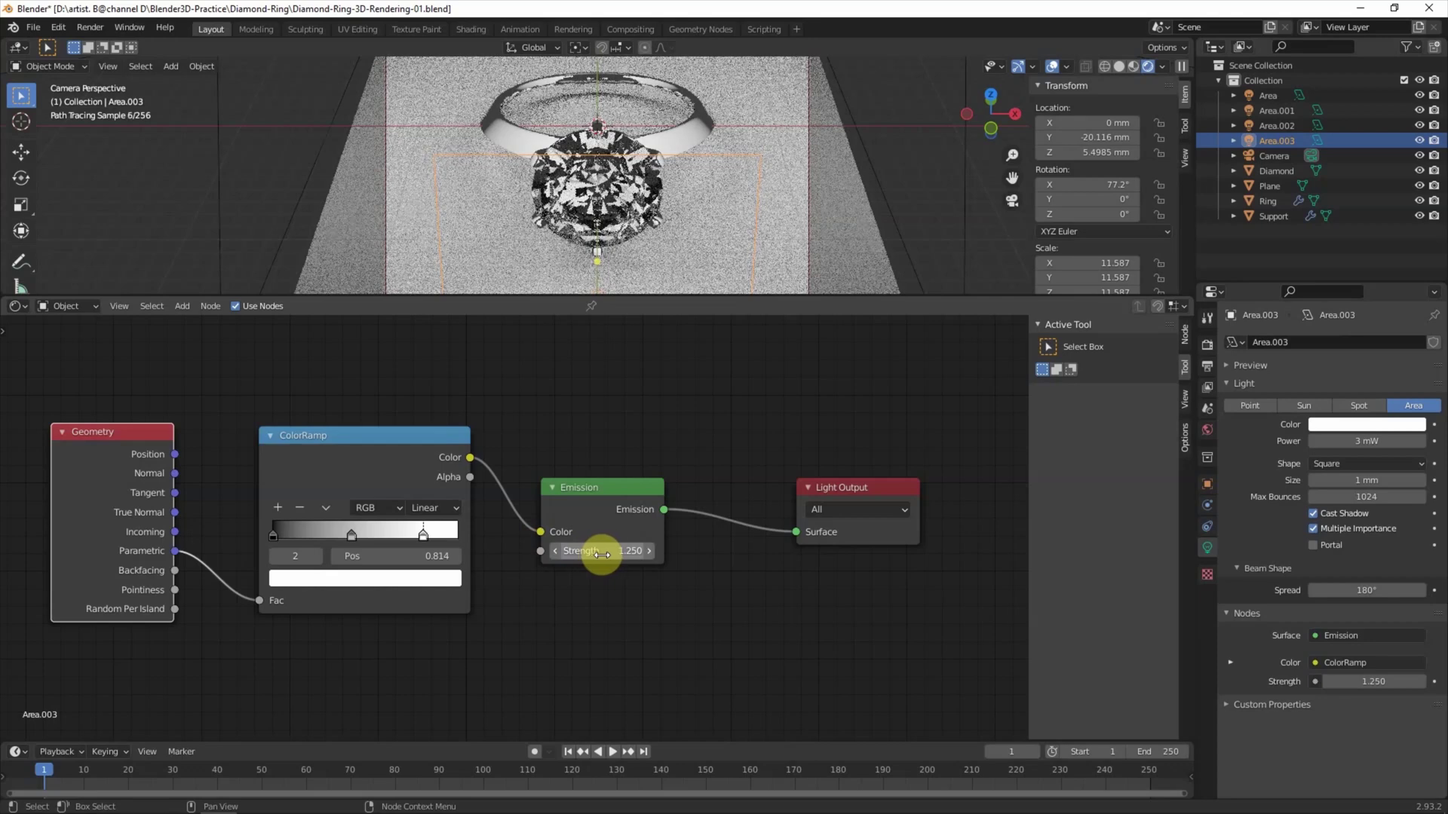
click(756, 451)
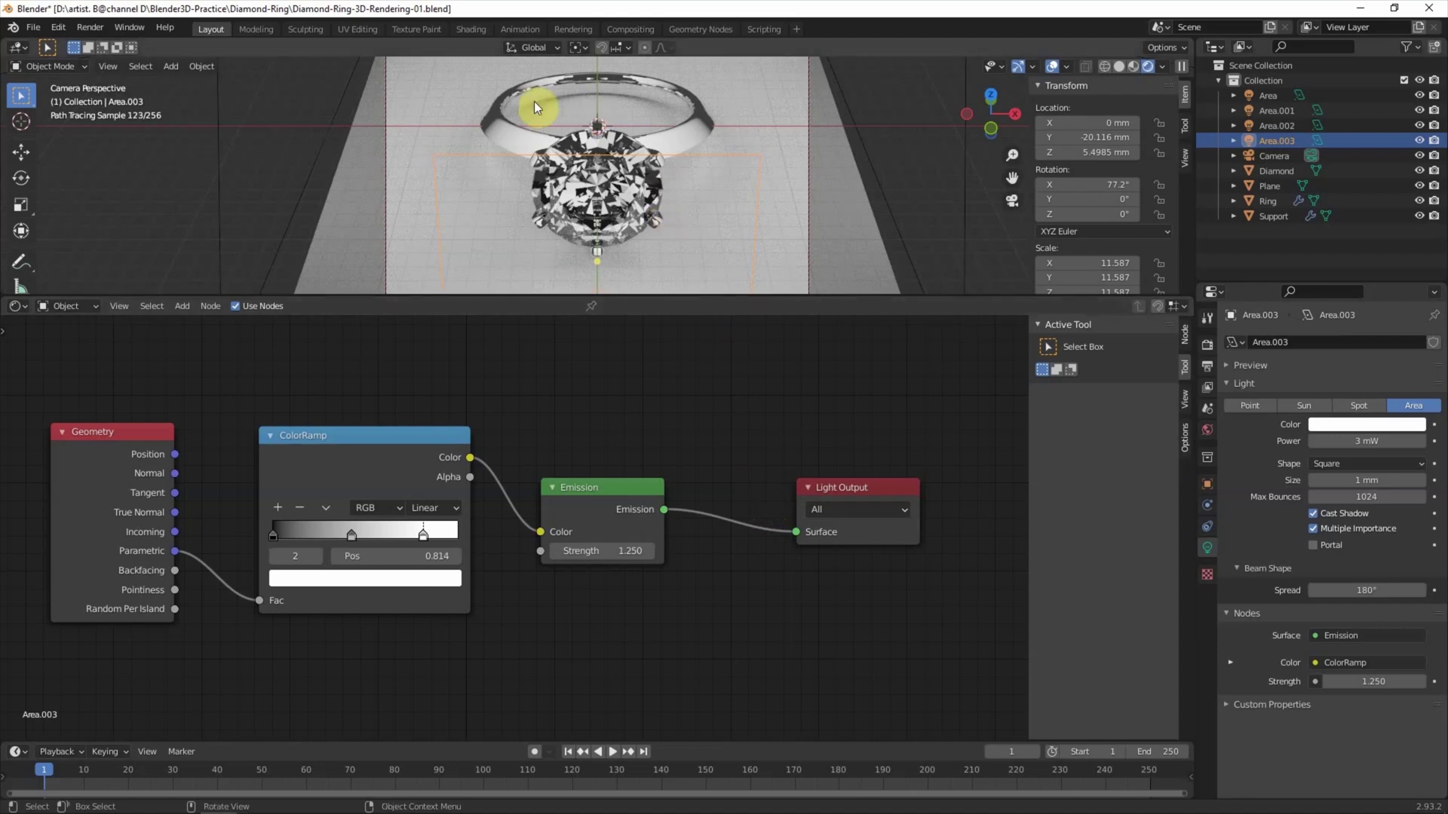
- Select the ground Plane under the ring to show its Principled BSDF material
click(783, 186)
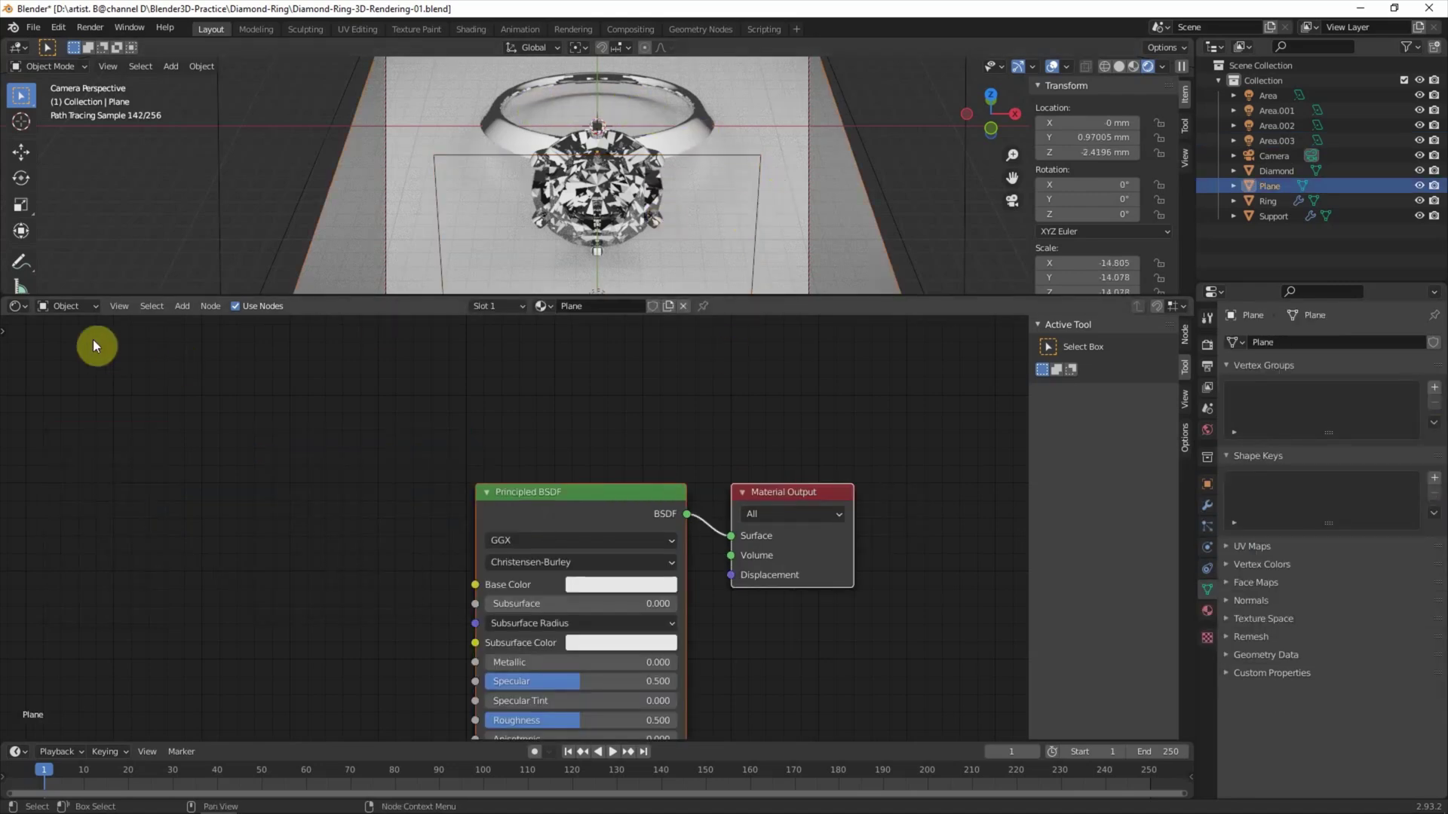
- Make the lower editor a 3D view and move the Plane down to Z -2.6796 mm
click(16, 305)
click(47, 348)
scroll(678, 528, up, 5)
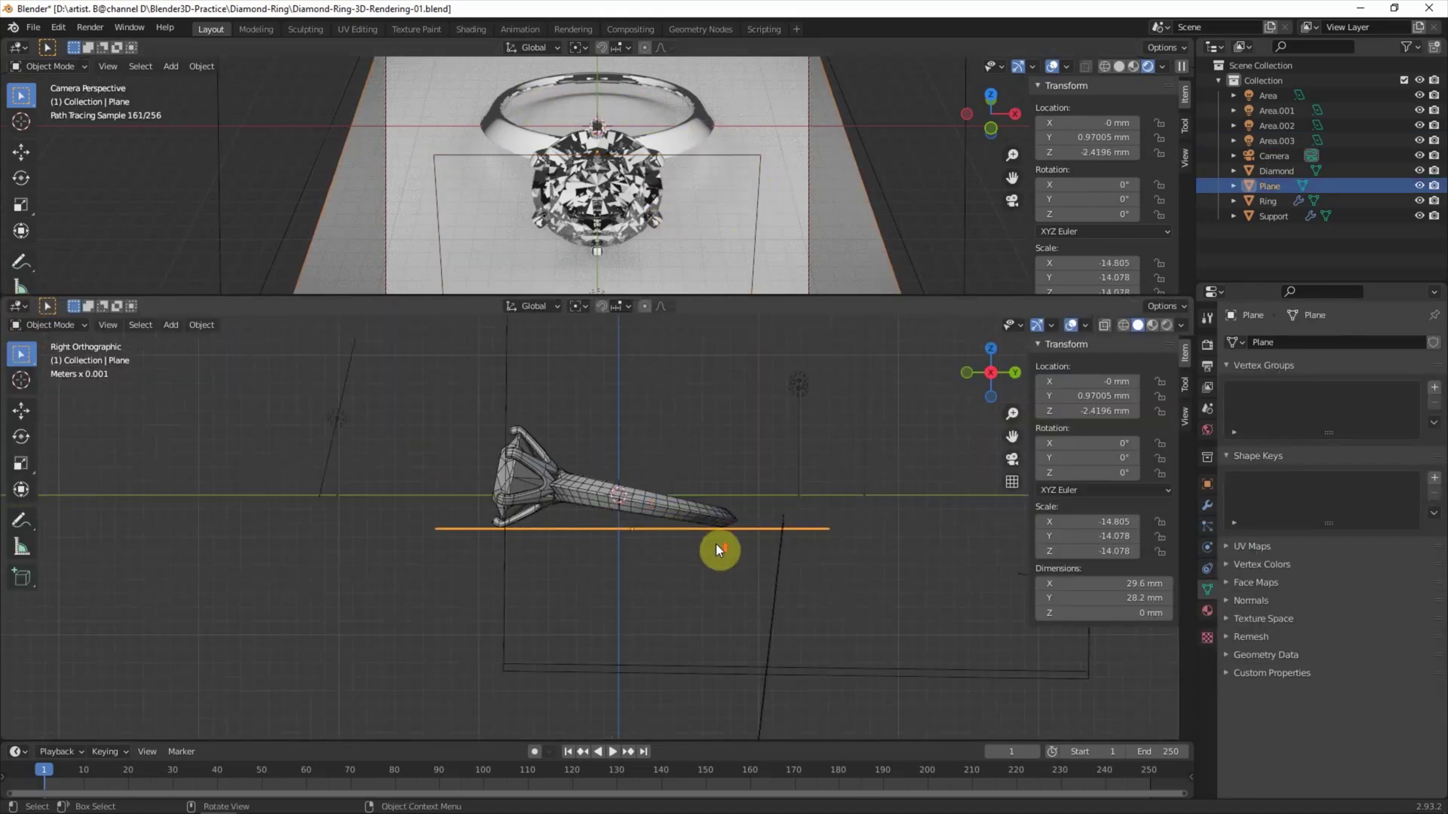
scroll(792, 558, up, 4)
key(g)
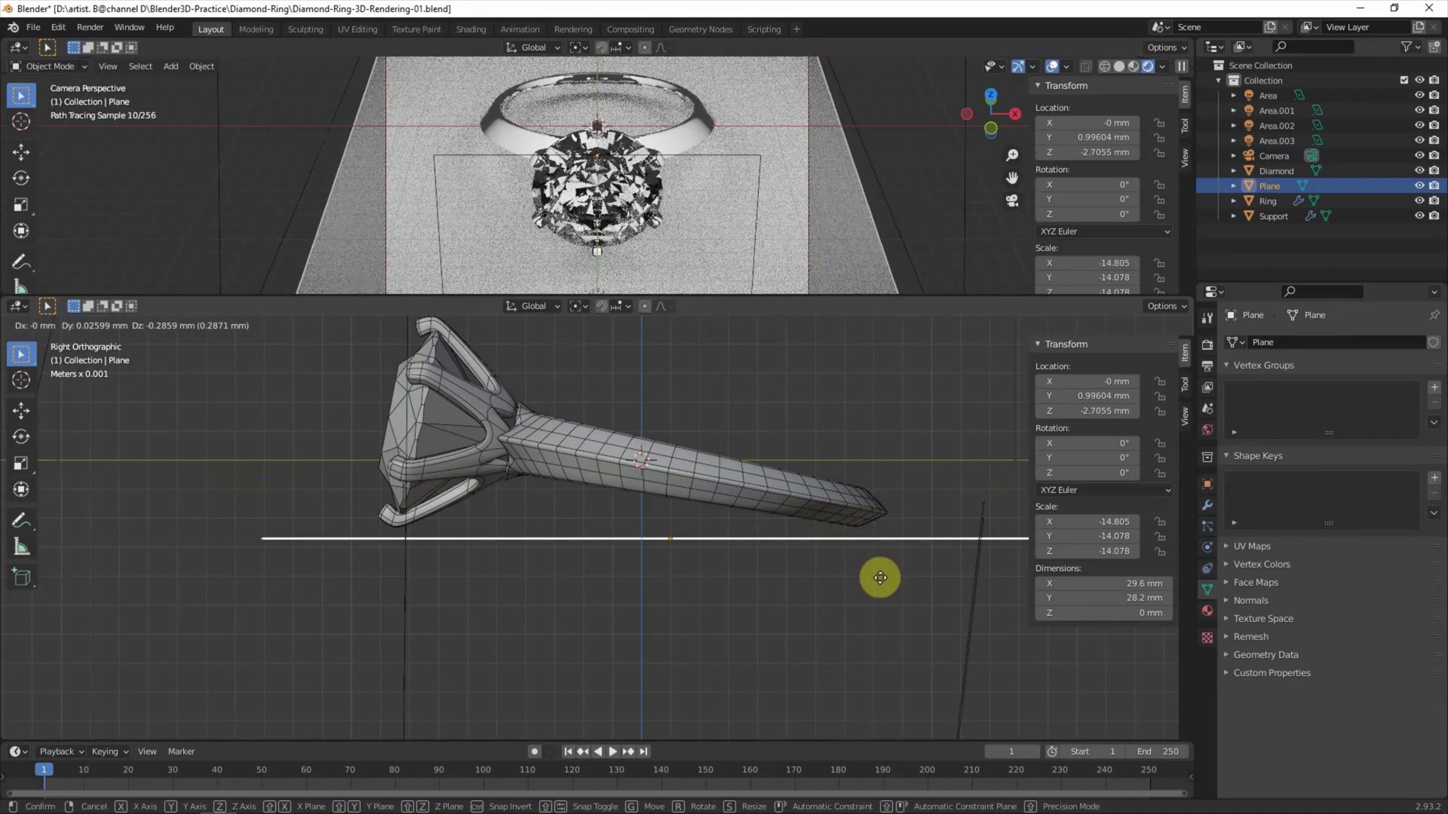
click(880, 577)
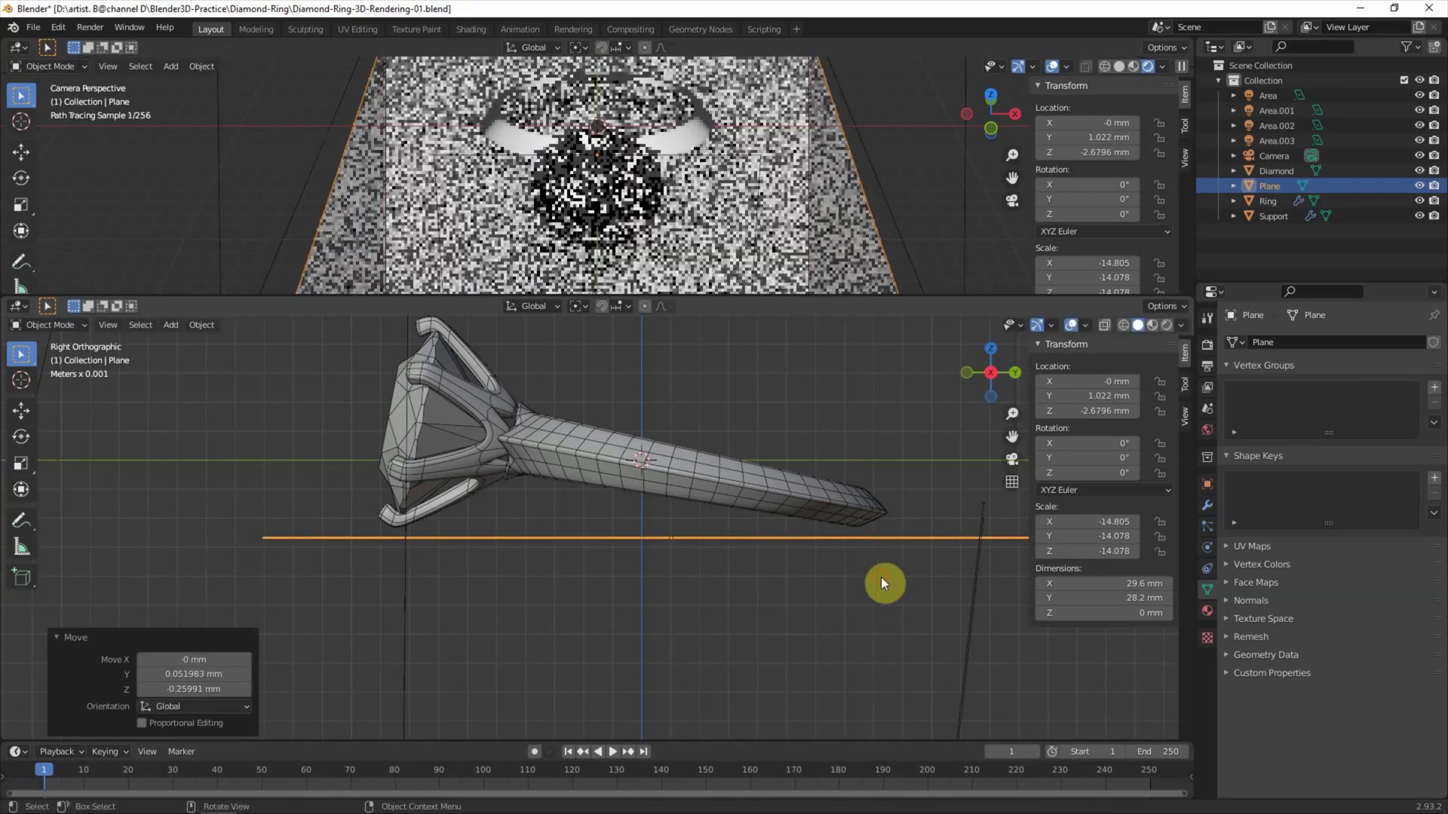
scroll(714, 567, down, 3)
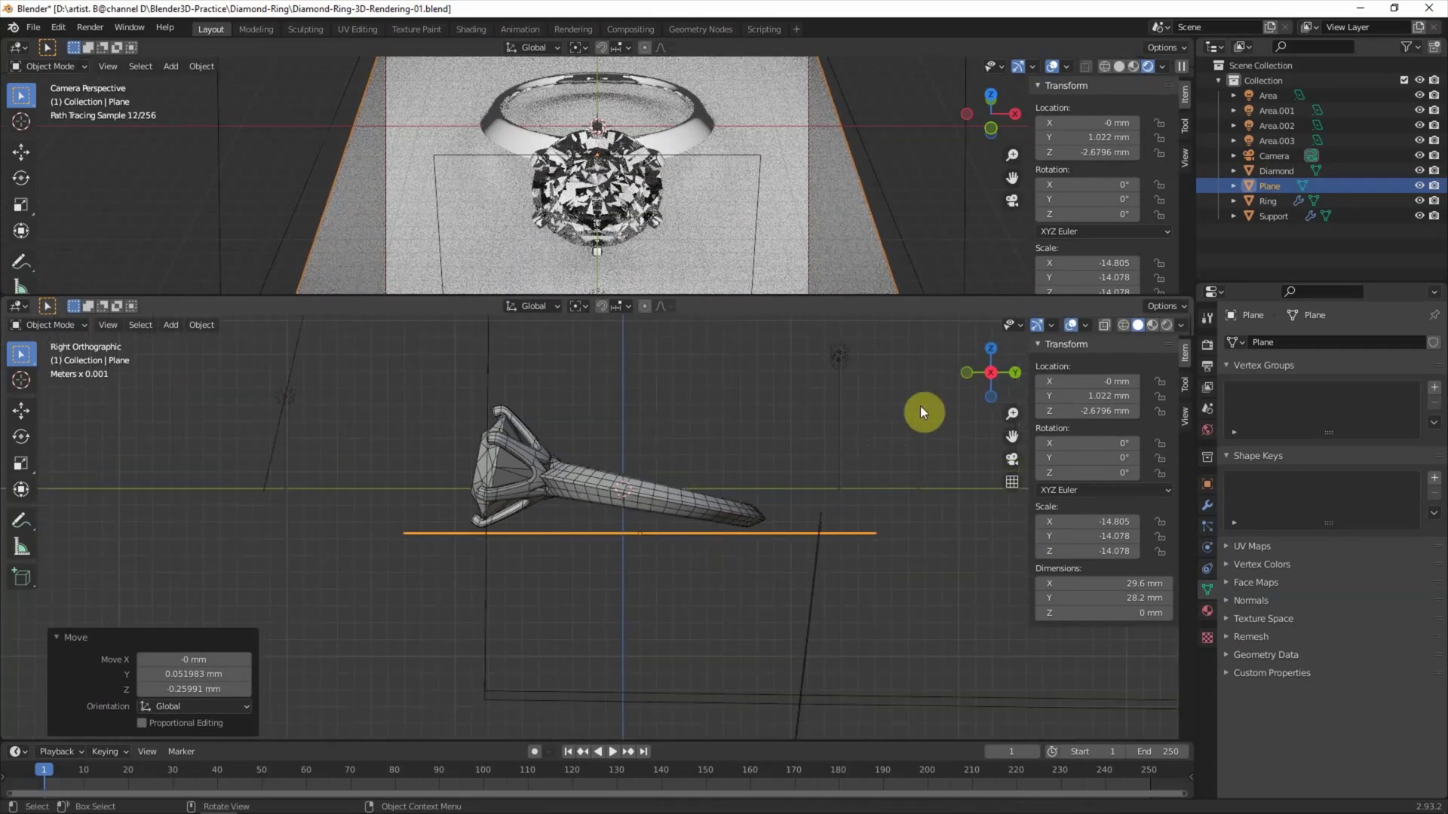
drag(980, 378, 800, 496)
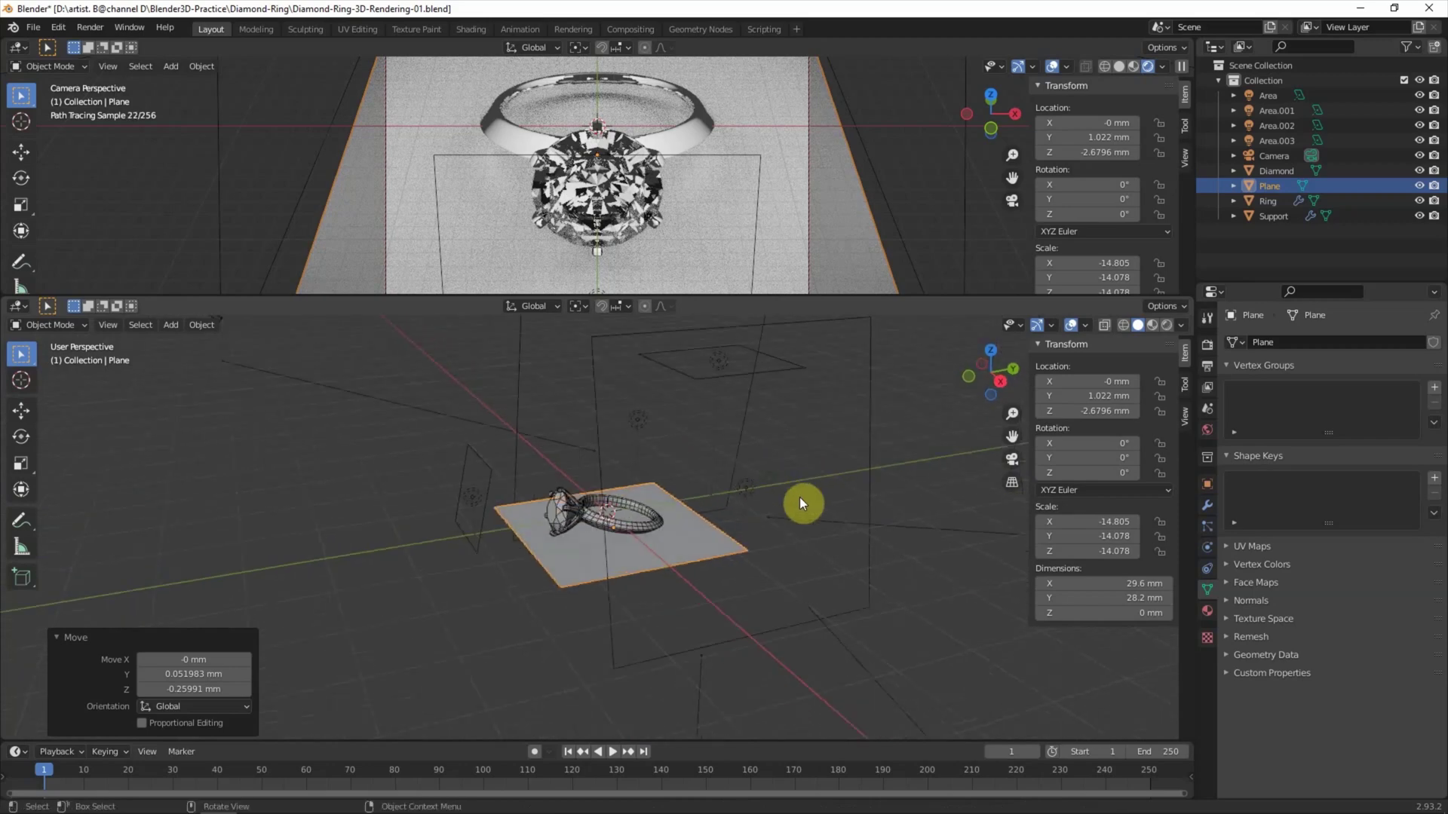
click(741, 405)
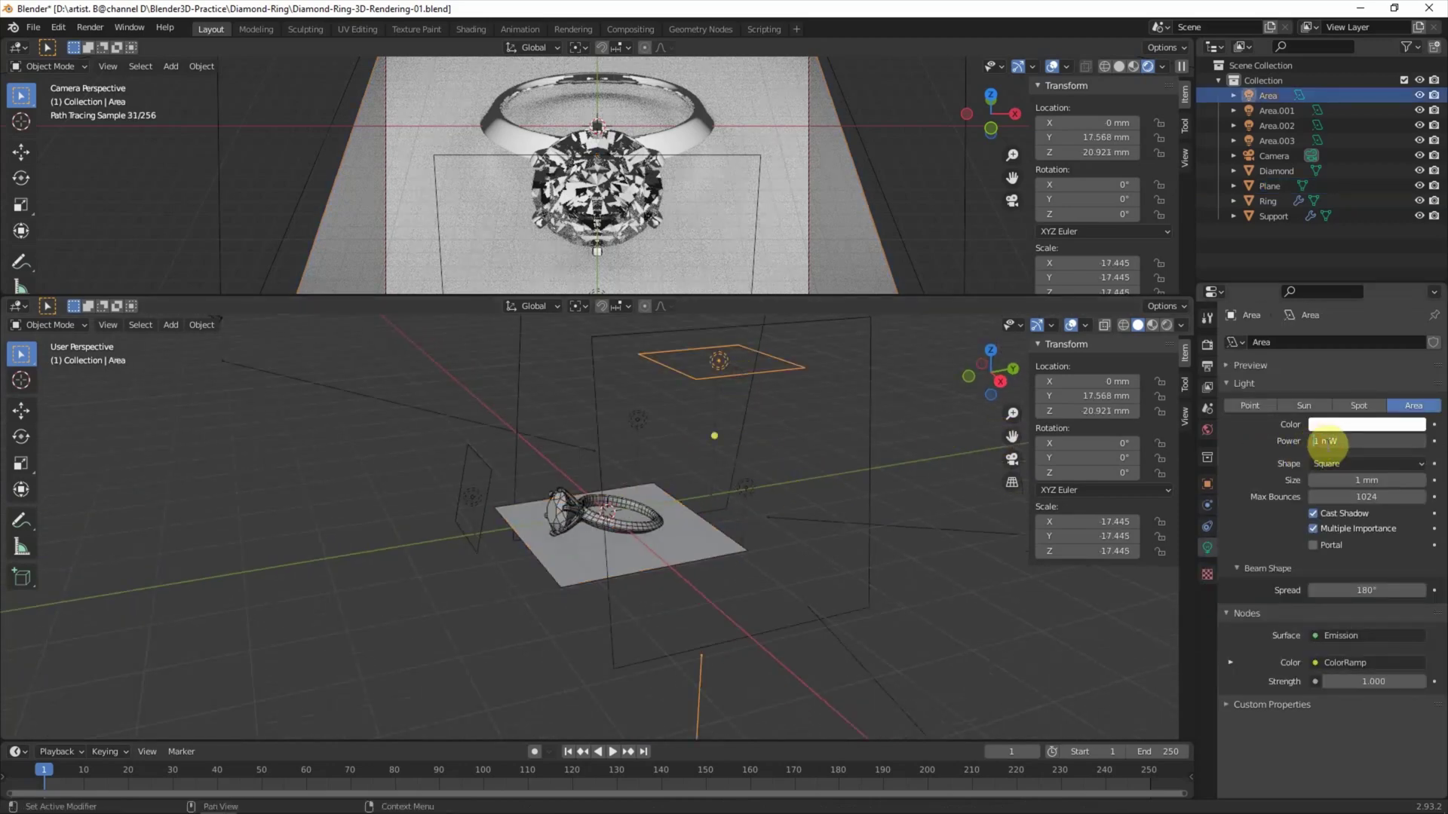
- Set the Area light power to 10 mW and keep it at its height above the ring
text(10)
key(Return)
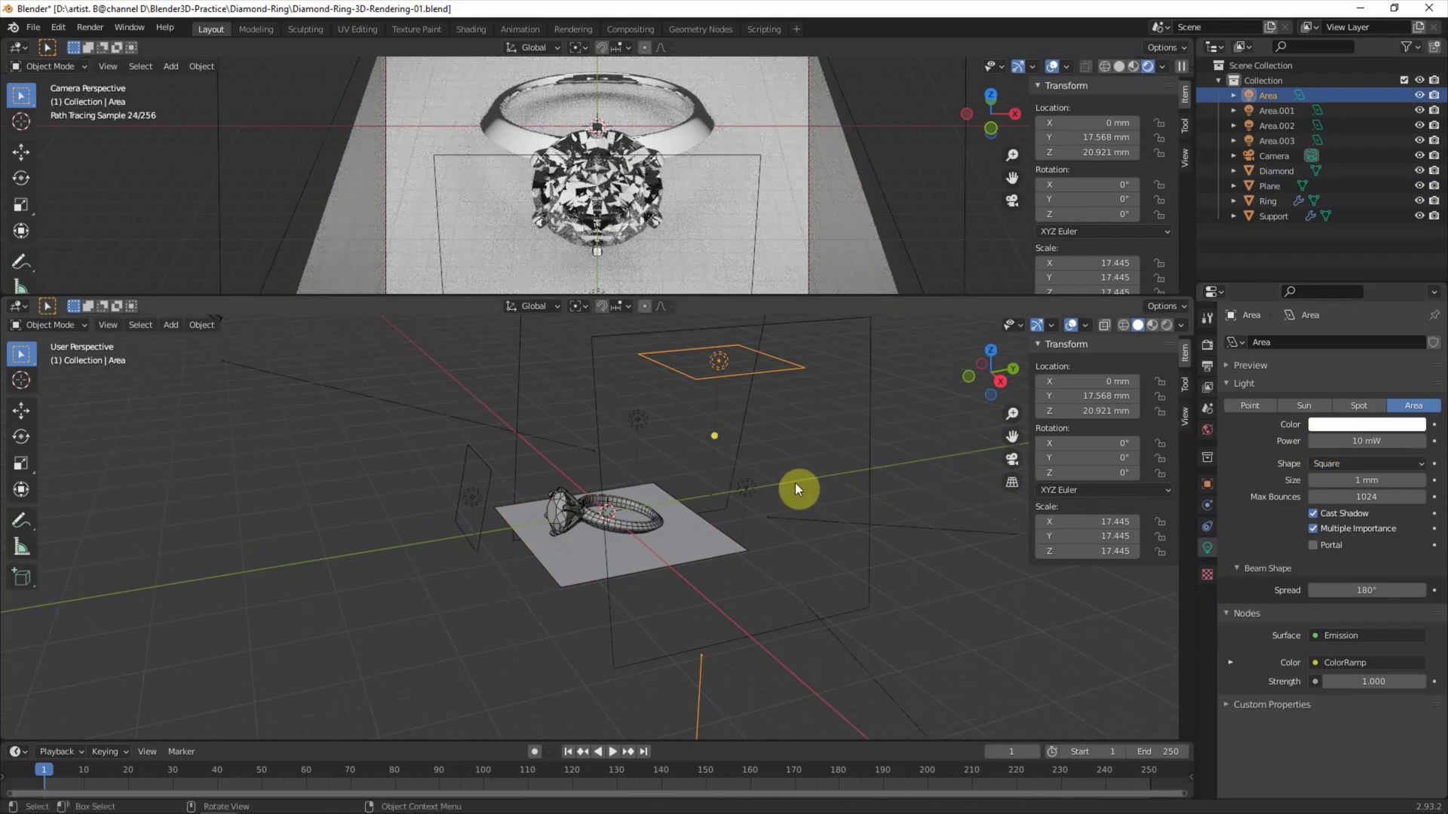
click(1000, 381)
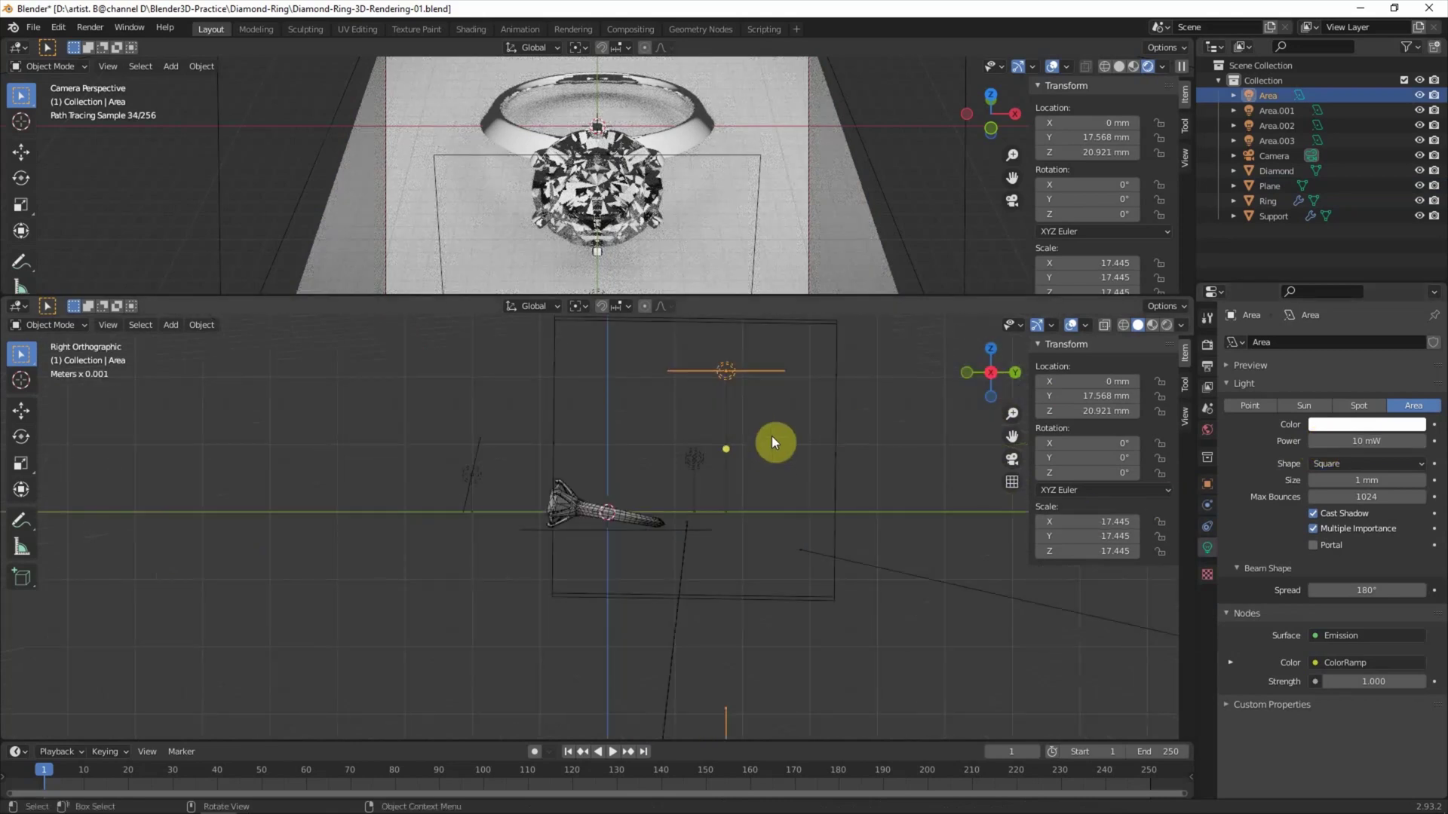
key(g)
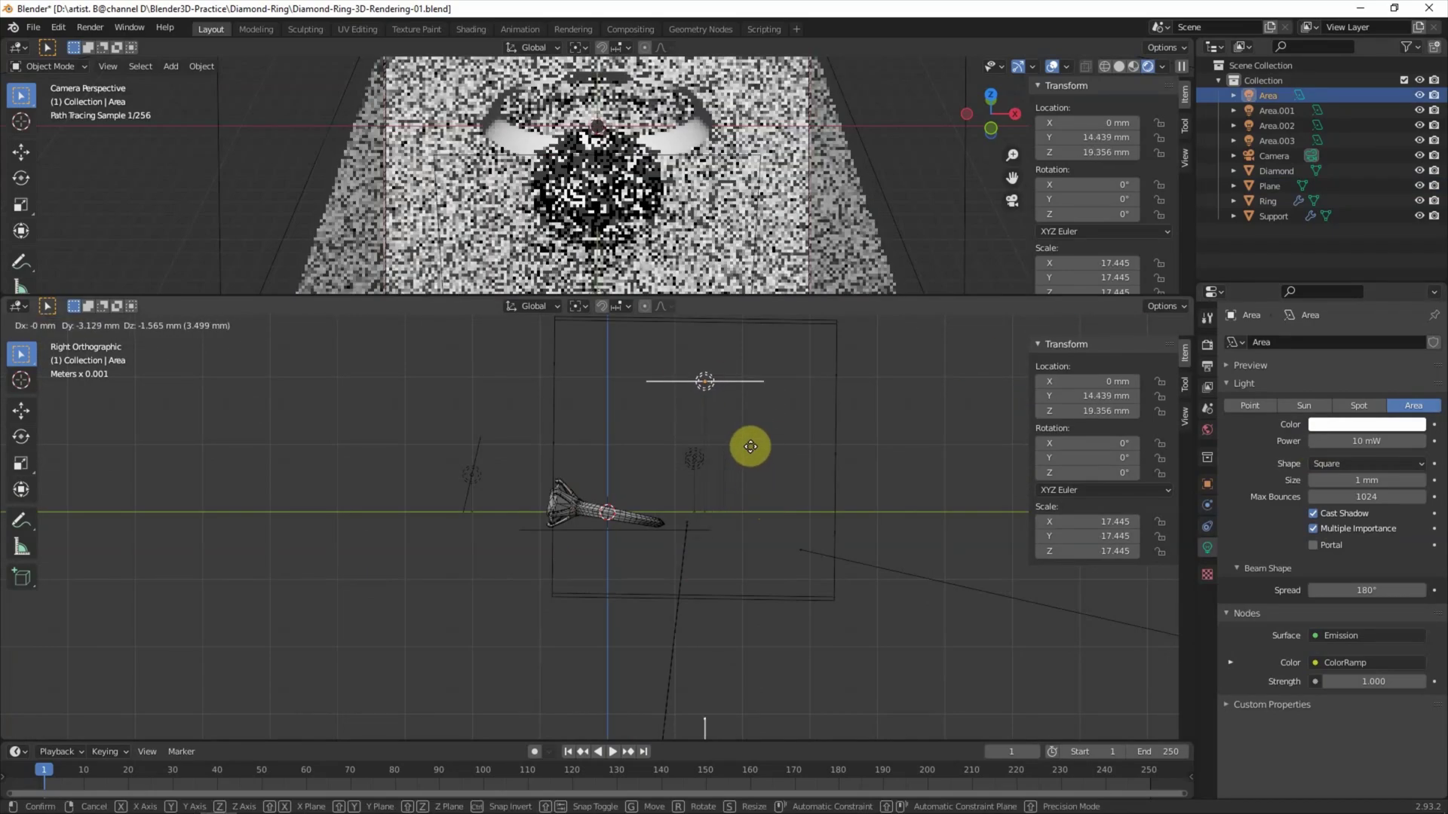
click(777, 446)
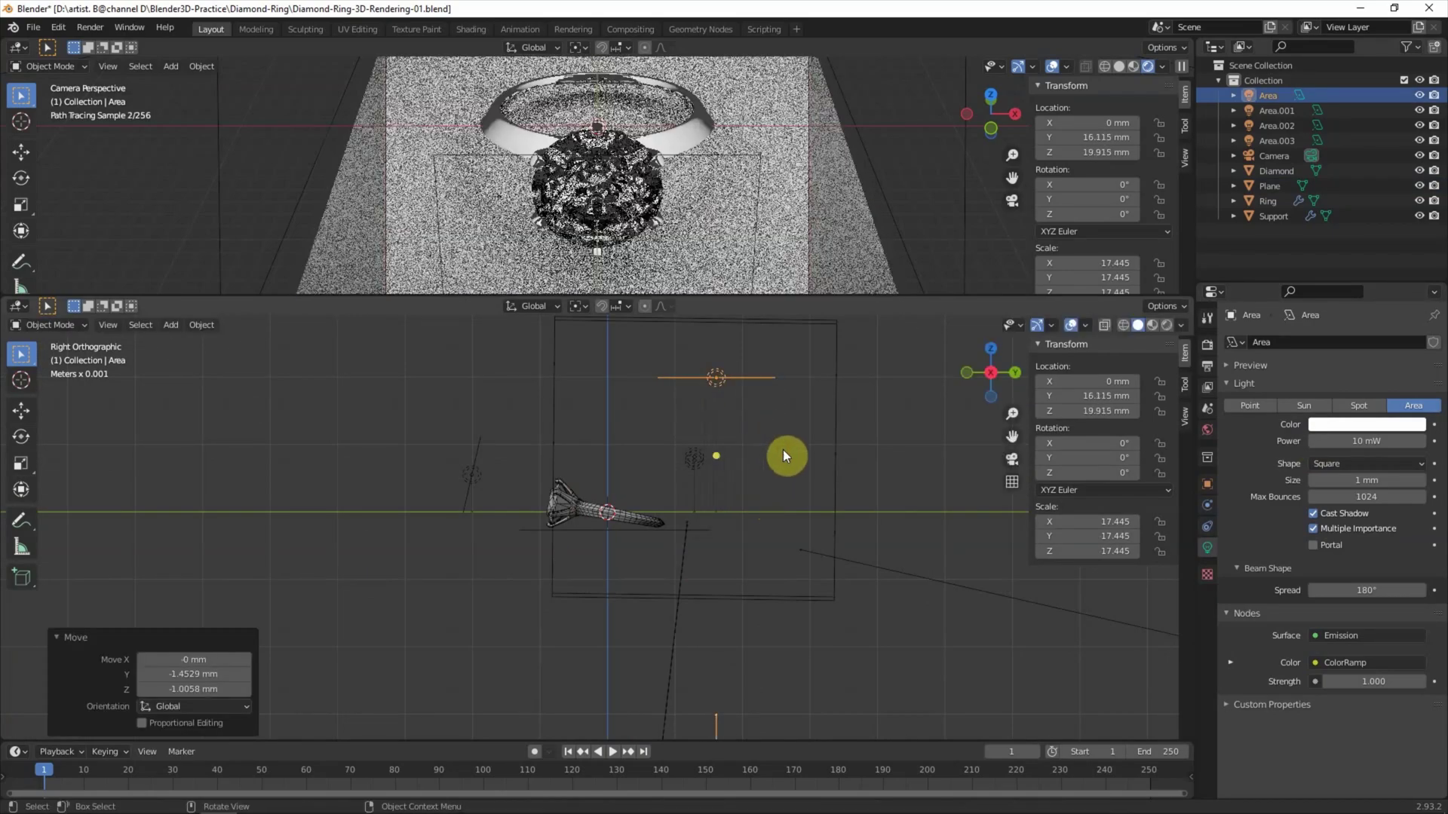
key(g)
click(865, 440)
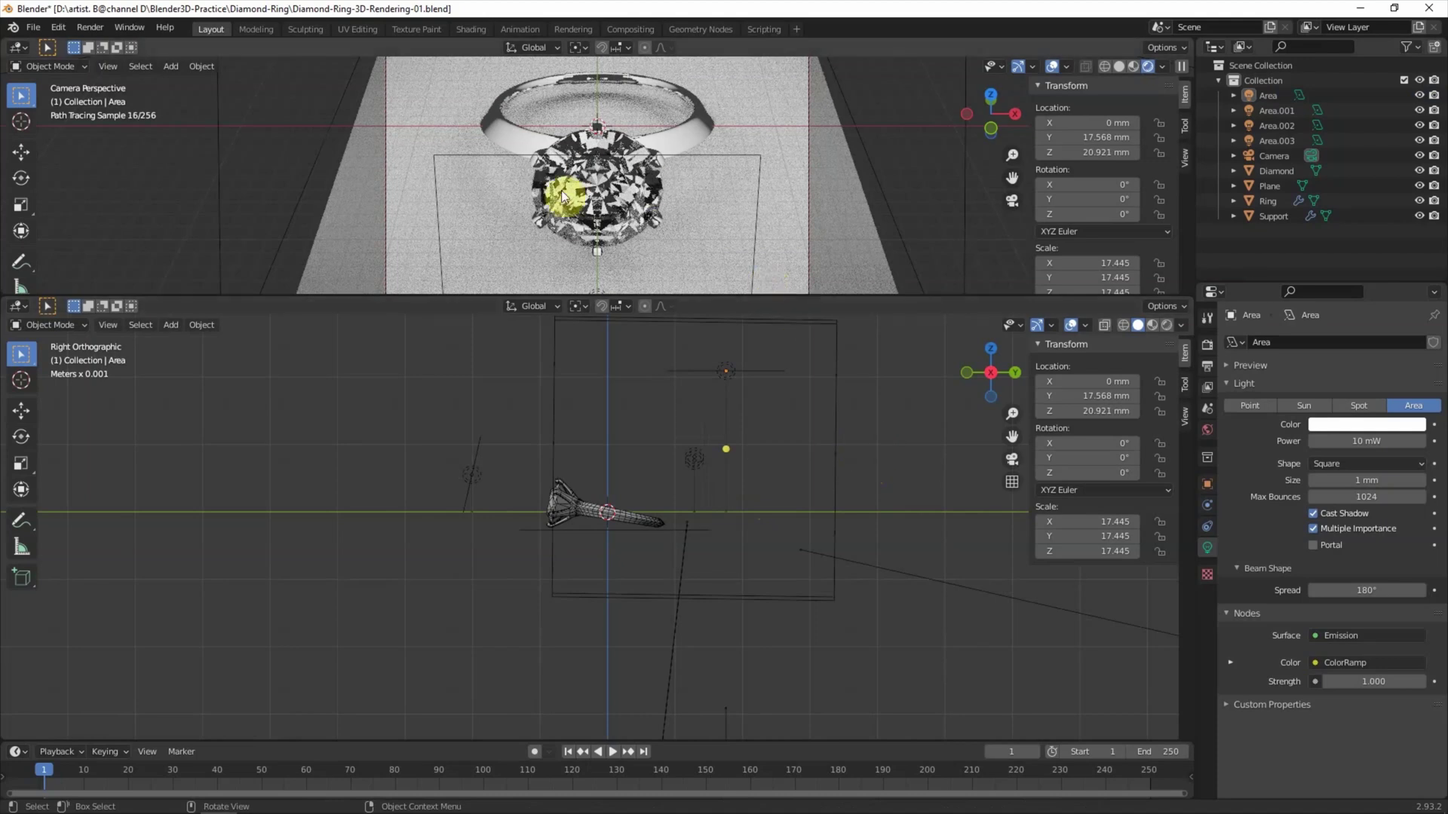
- Show the Diamond's material in a Shader Editor and duplicate it as Diamond Basic.001
click(16, 306)
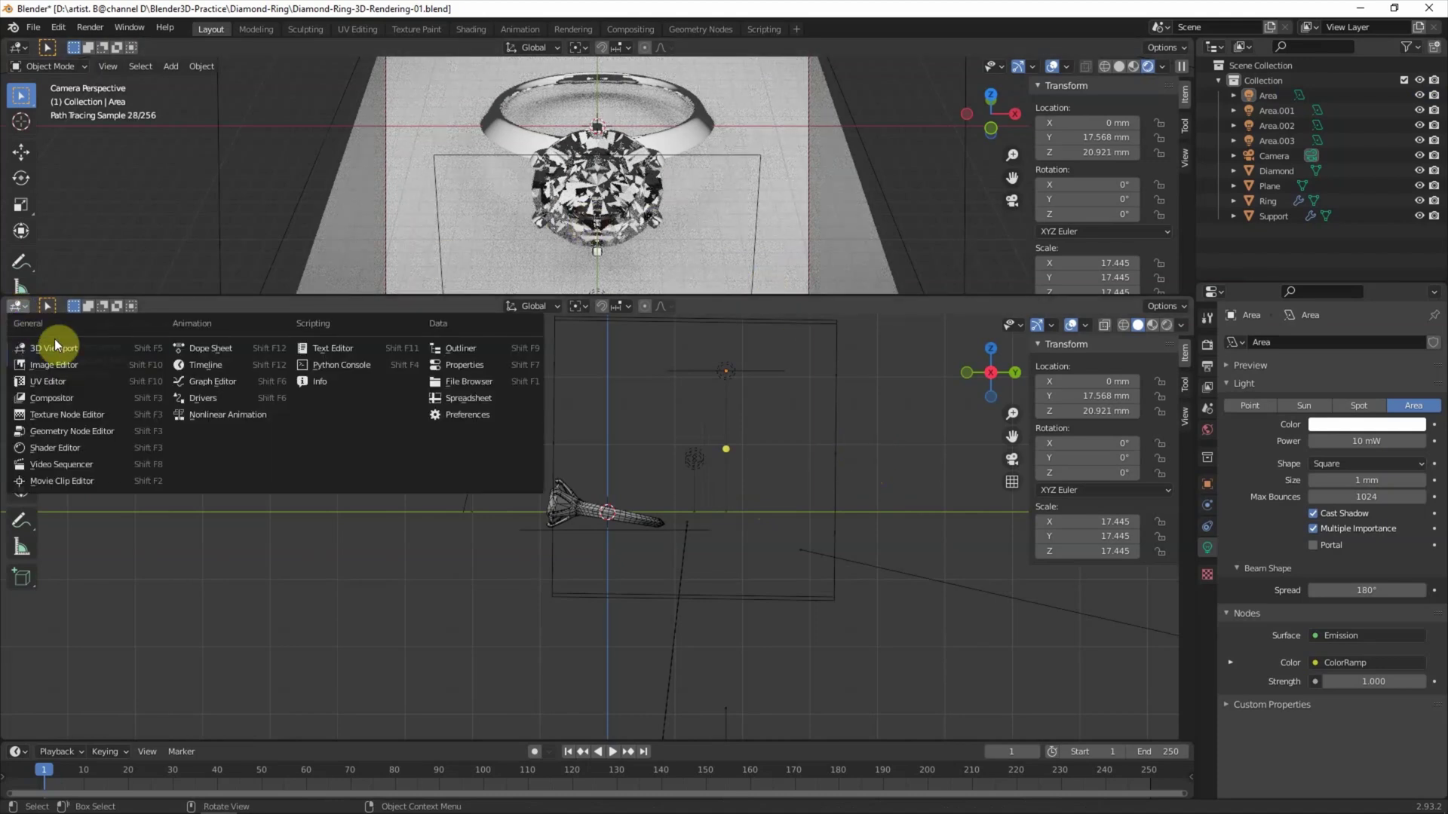
click(61, 450)
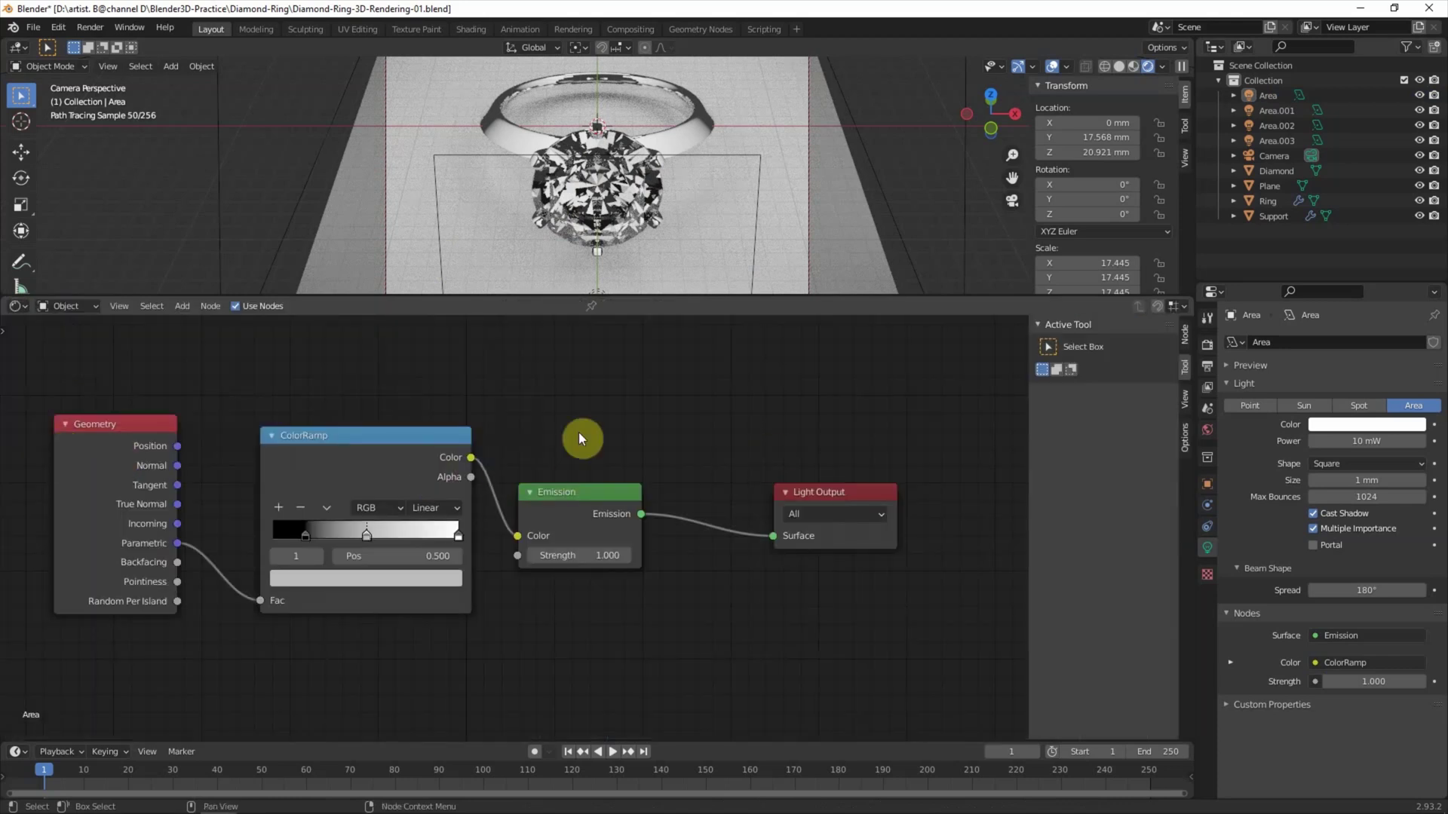
click(562, 234)
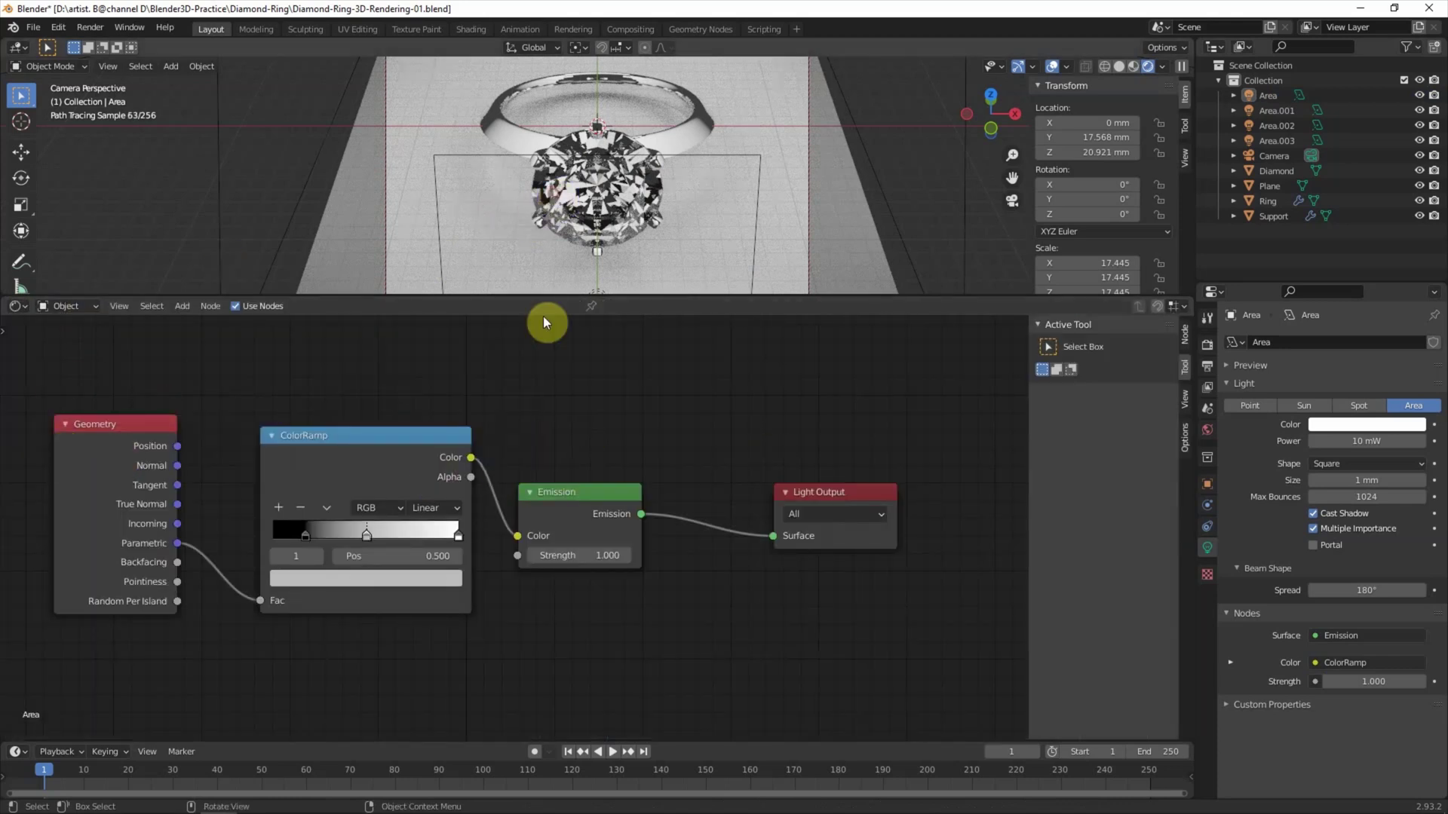
key(Home)
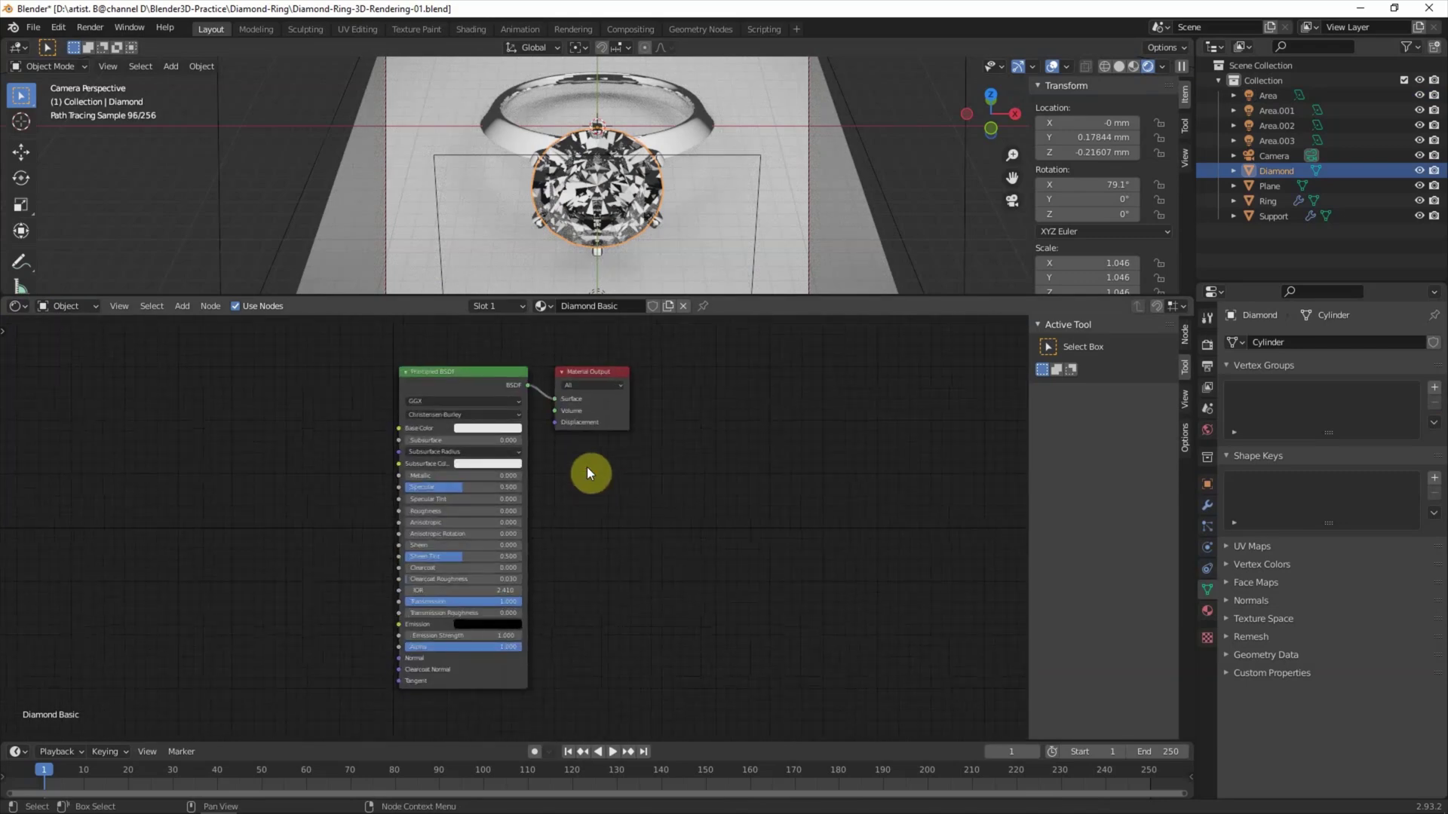
click(665, 306)
- Rename the material to Diamond 2.0 and delete its Principled BSDF node
double_click(610, 306)
key(BackSpace)
key(BackSpace)
key(BackSpace)
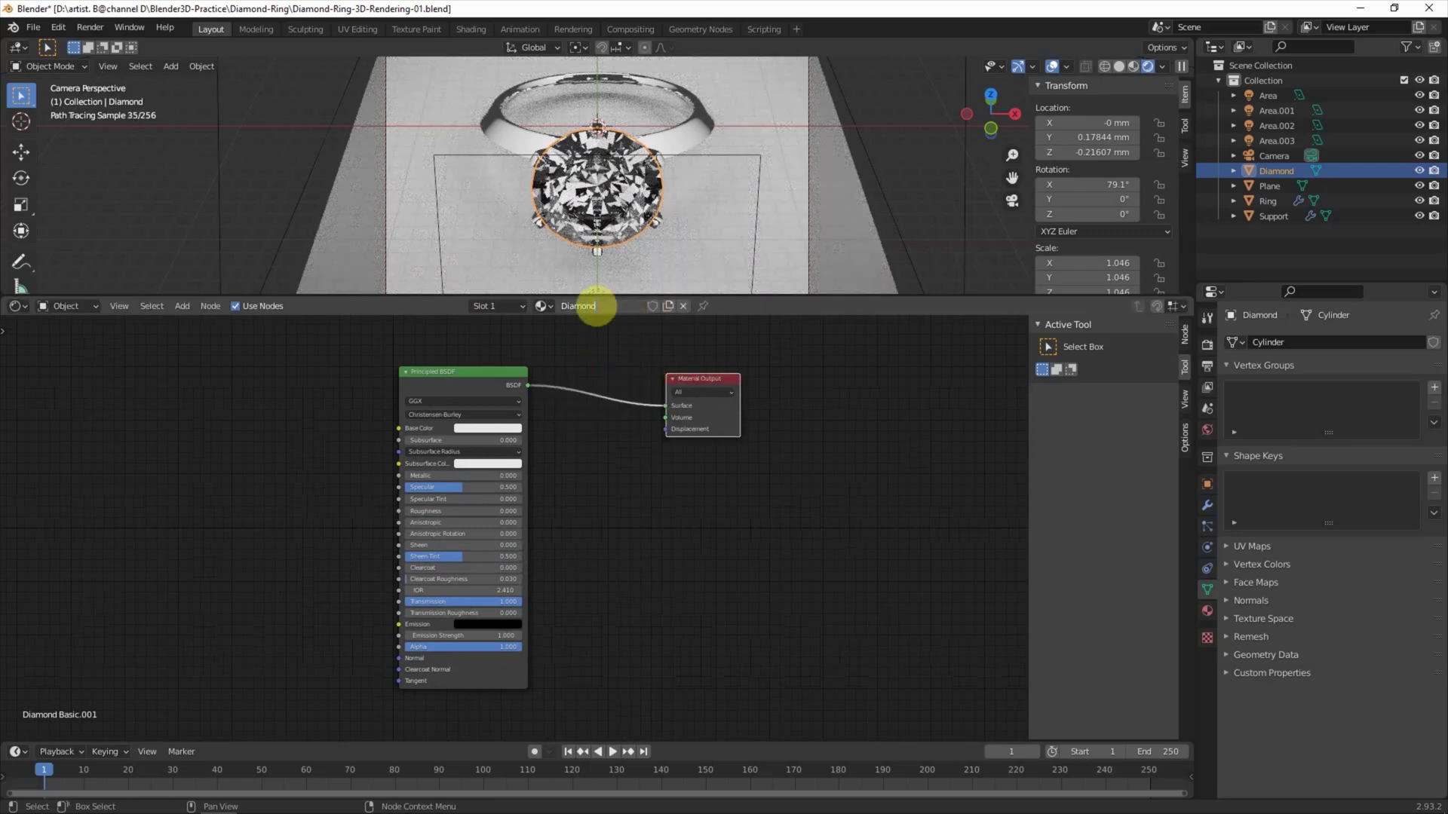
text(20)
key(Return)
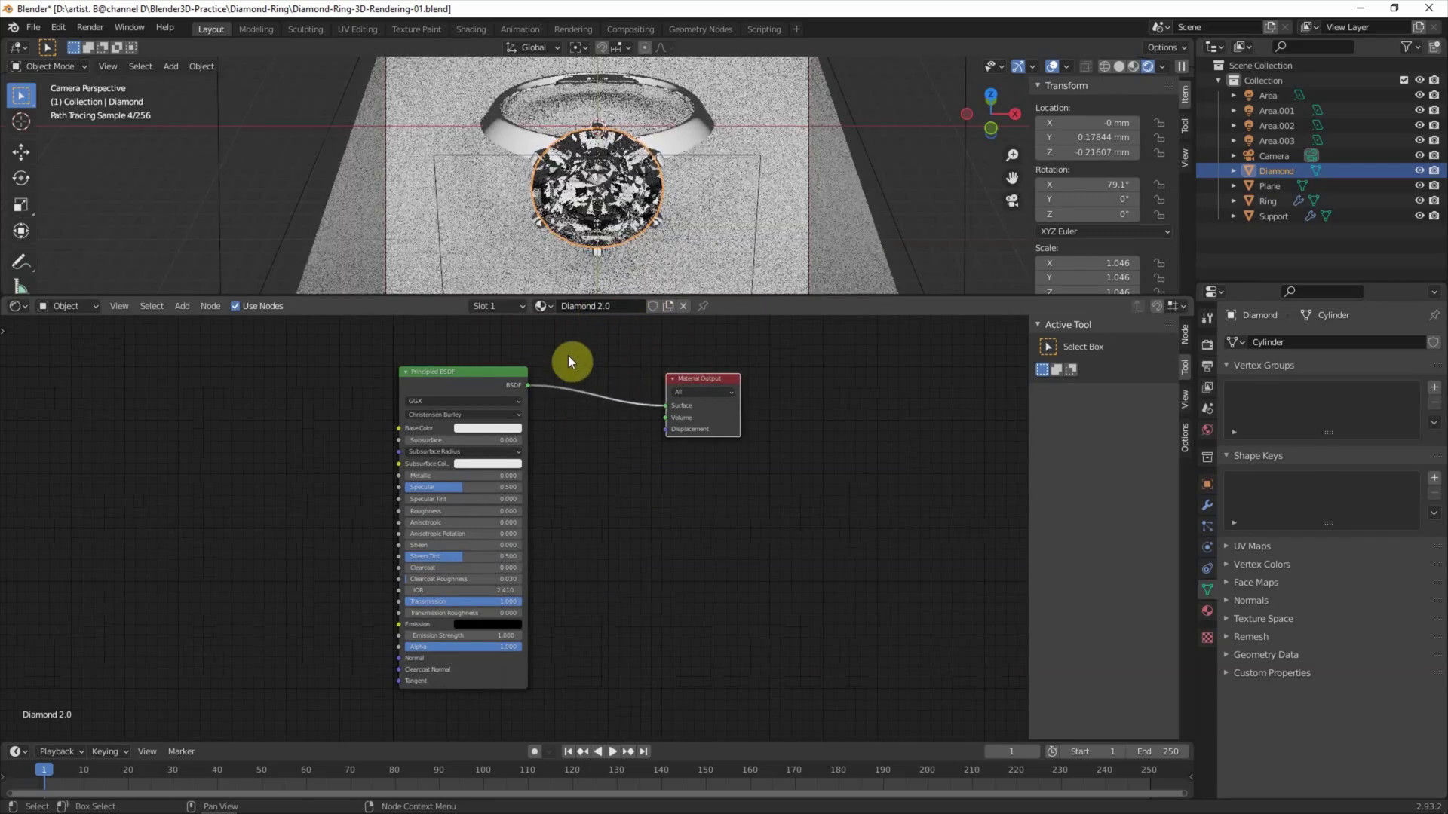
drag(664, 405, 508, 374)
click(508, 374)
key(x)
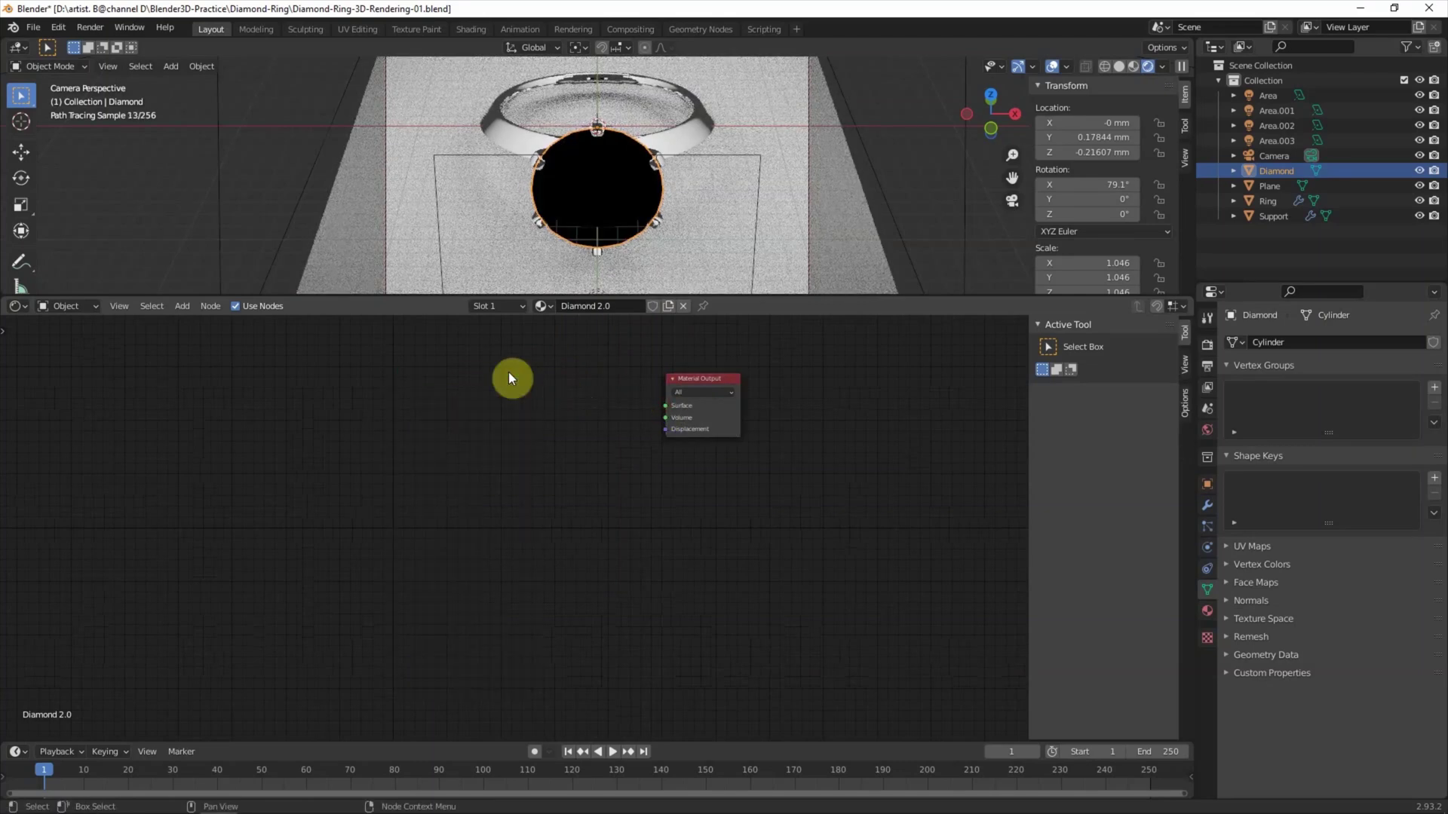
mouse_move(687, 385)
mouse_down()
mouse_move(769, 444)
mouse_move(859, 410)
mouse_up()
scroll(843, 431, up, 2)
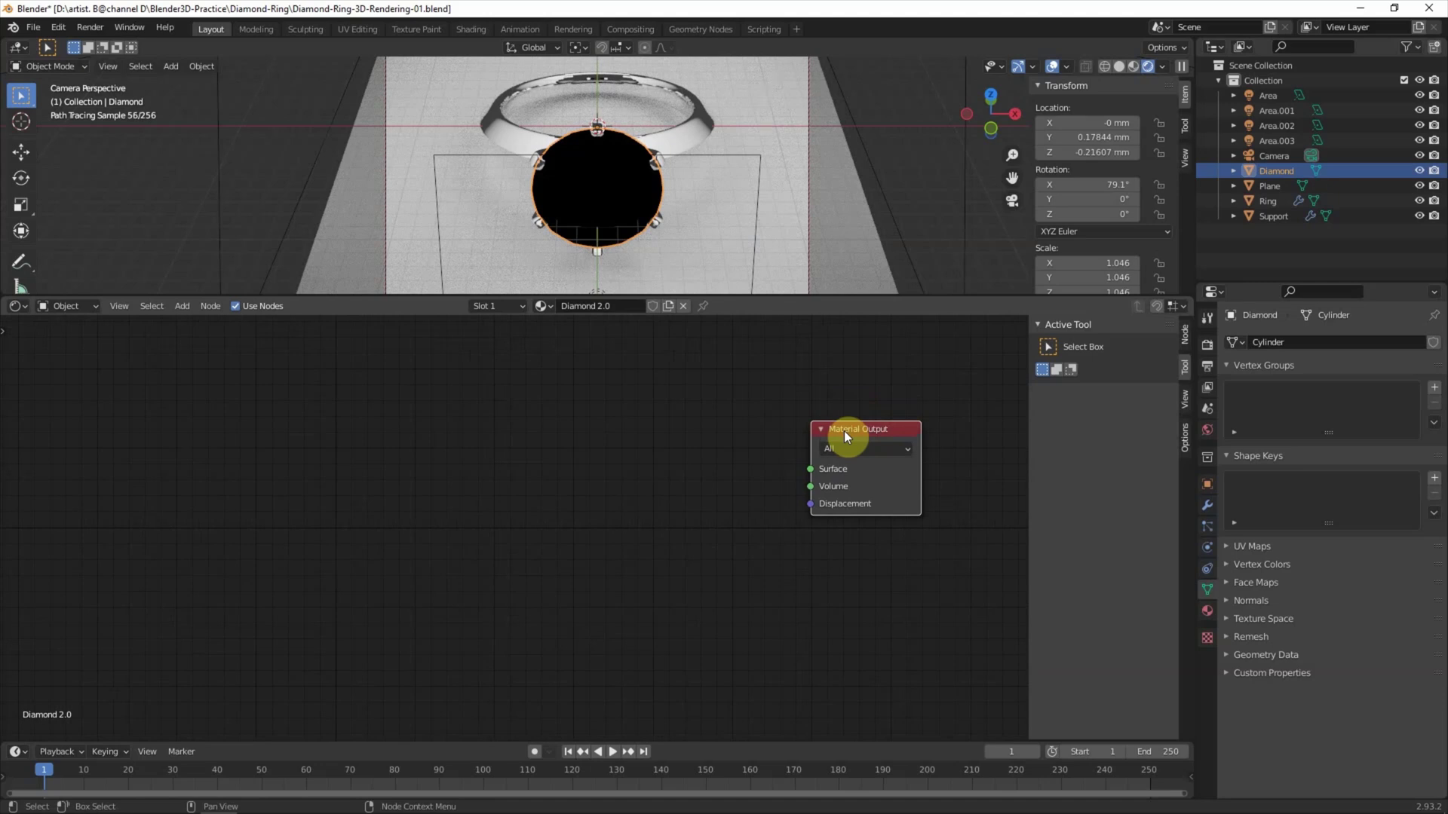
- Add a Mix Shader before the Material Output and a Fresnel node at upper left
click(181, 305)
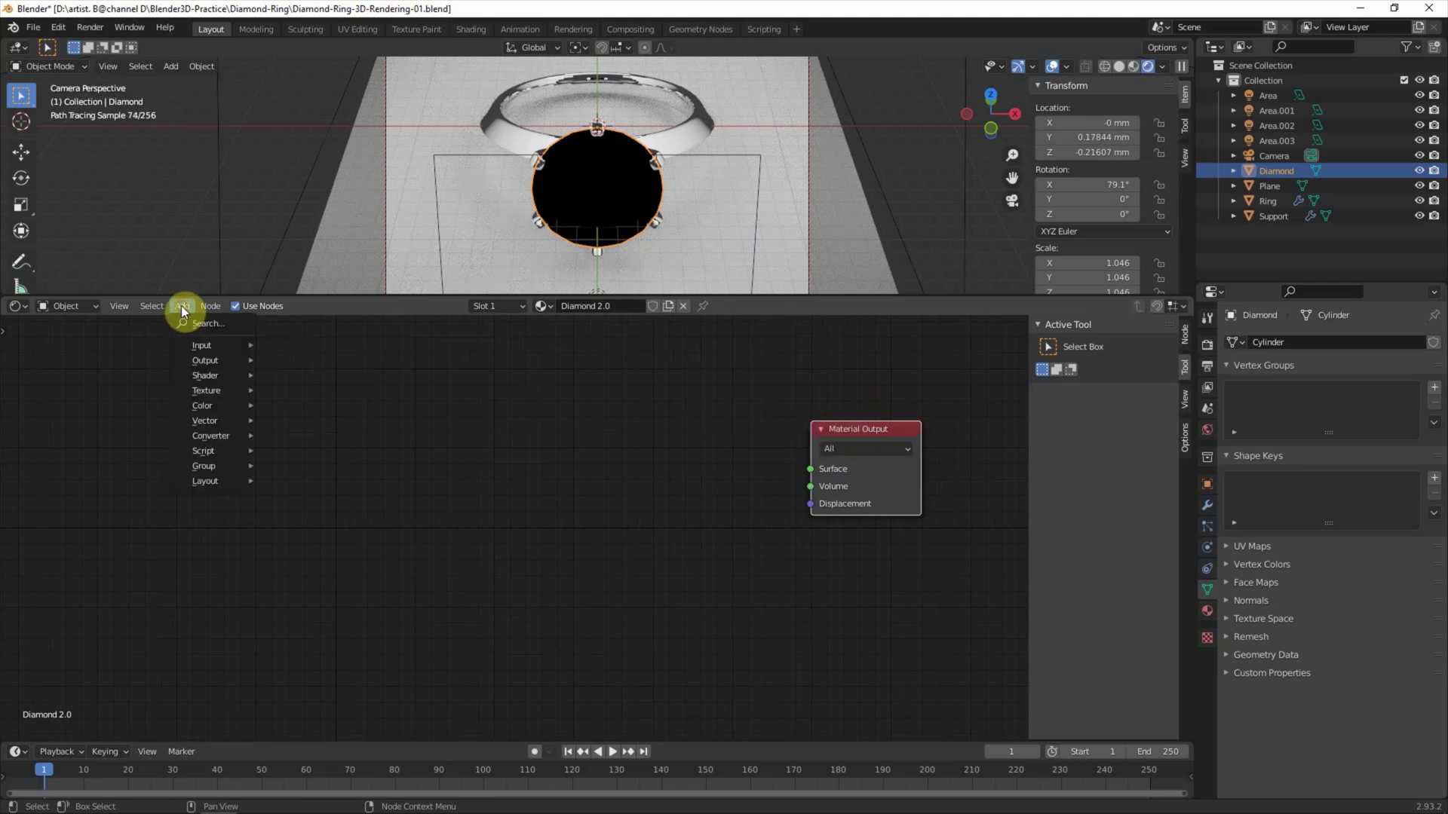
click(217, 324)
text(mix)
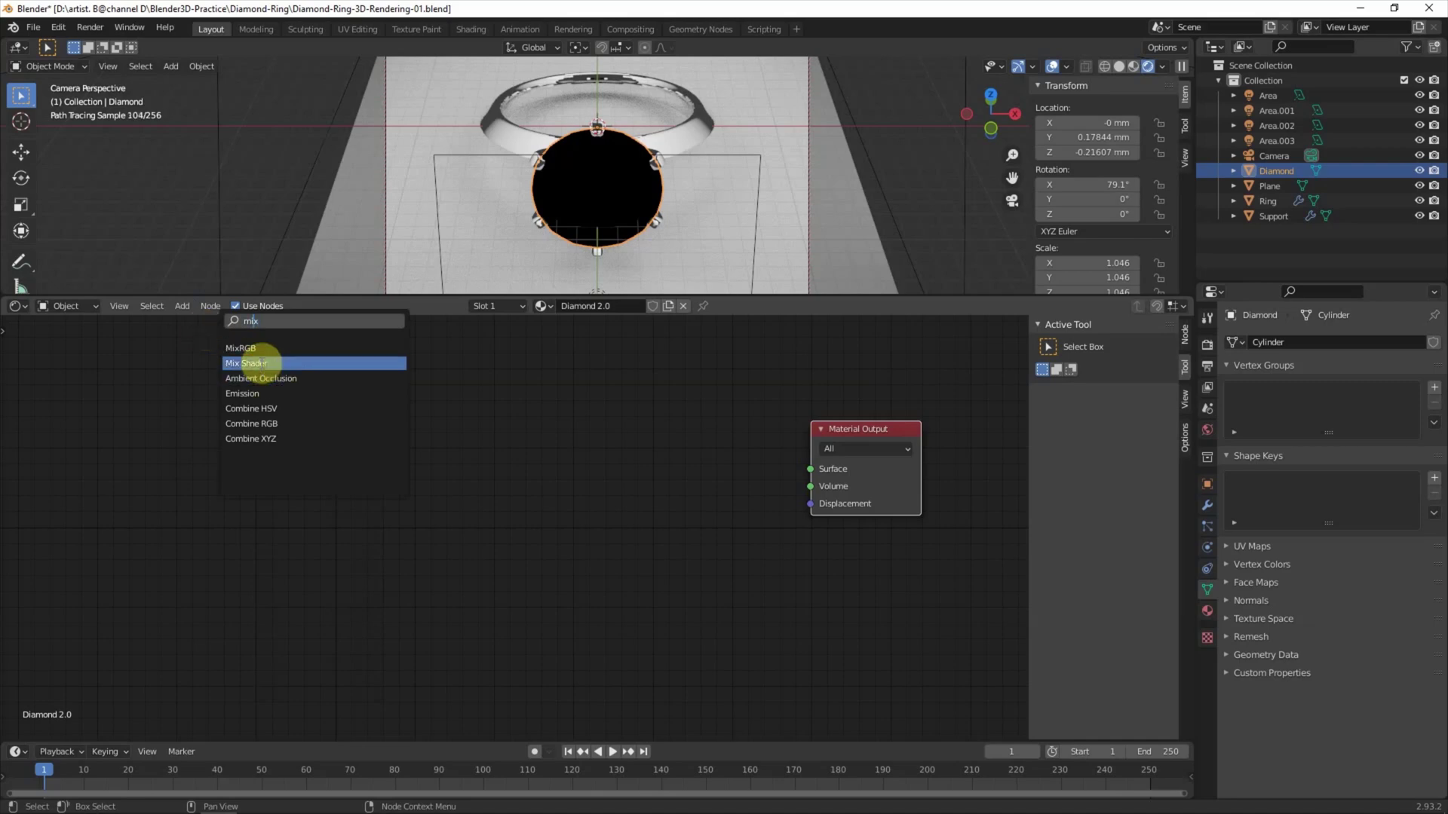
click(252, 363)
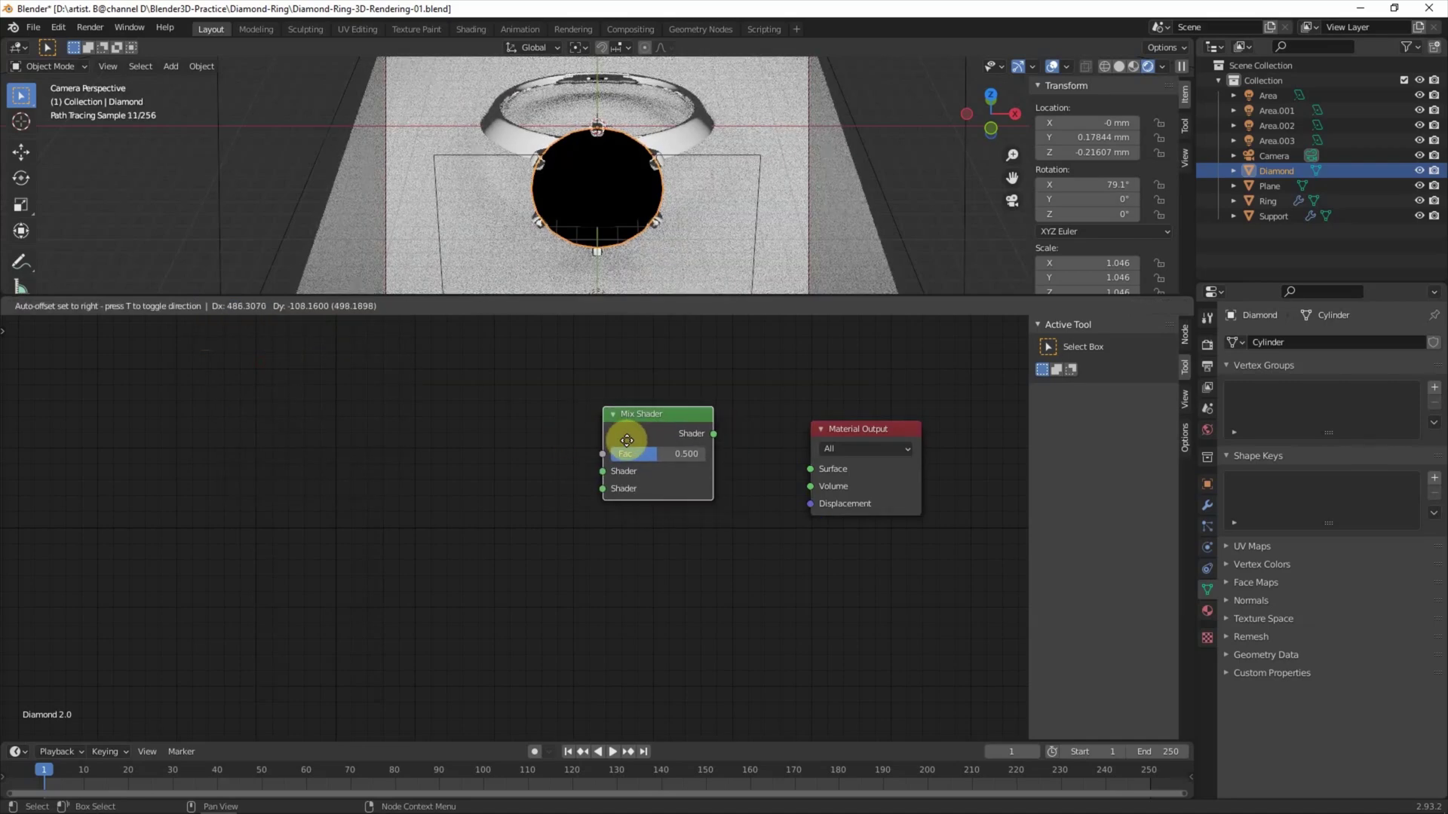
click(640, 451)
click(181, 305)
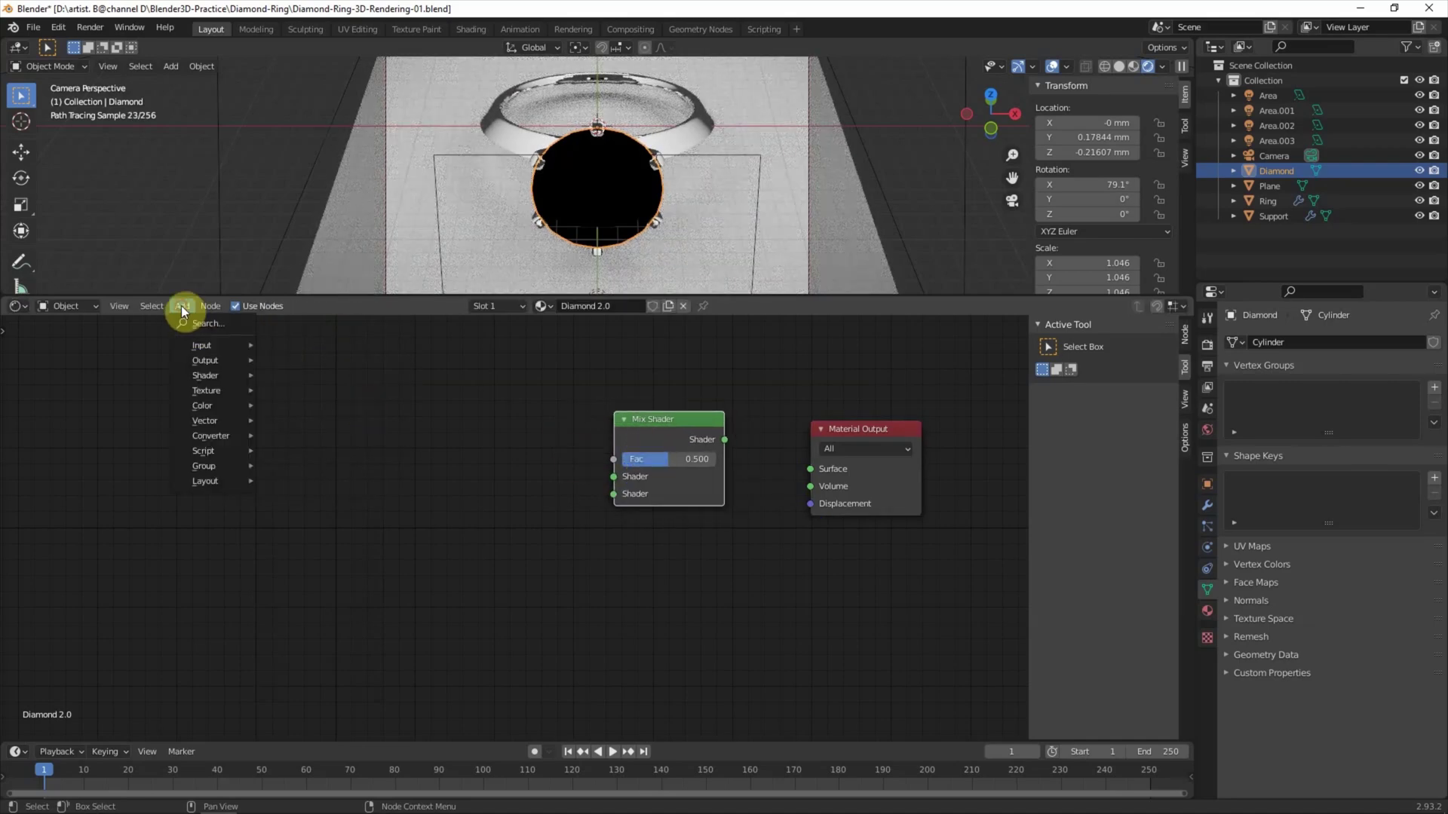
text(fresnel)
key(Return)
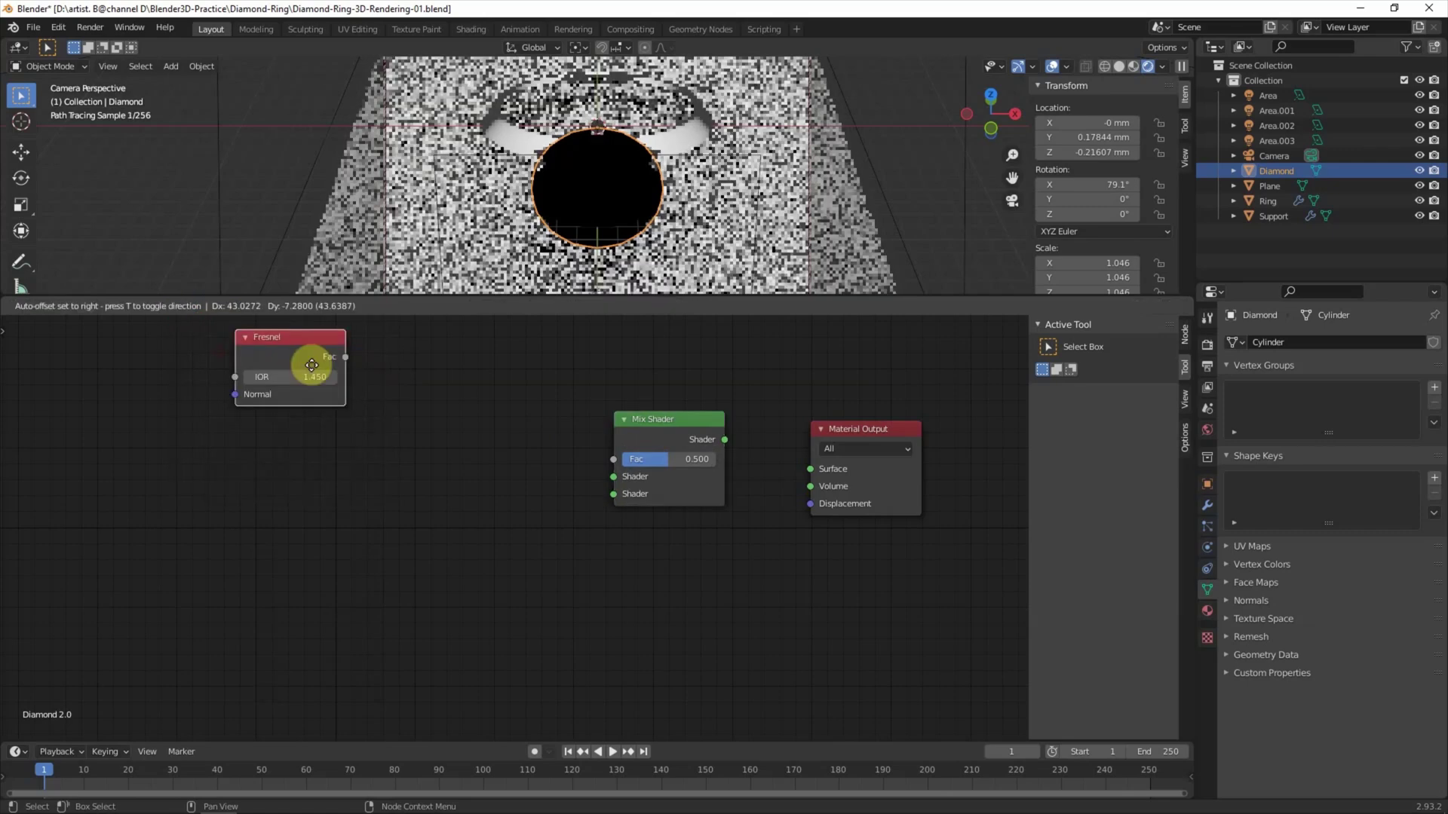
click(410, 365)
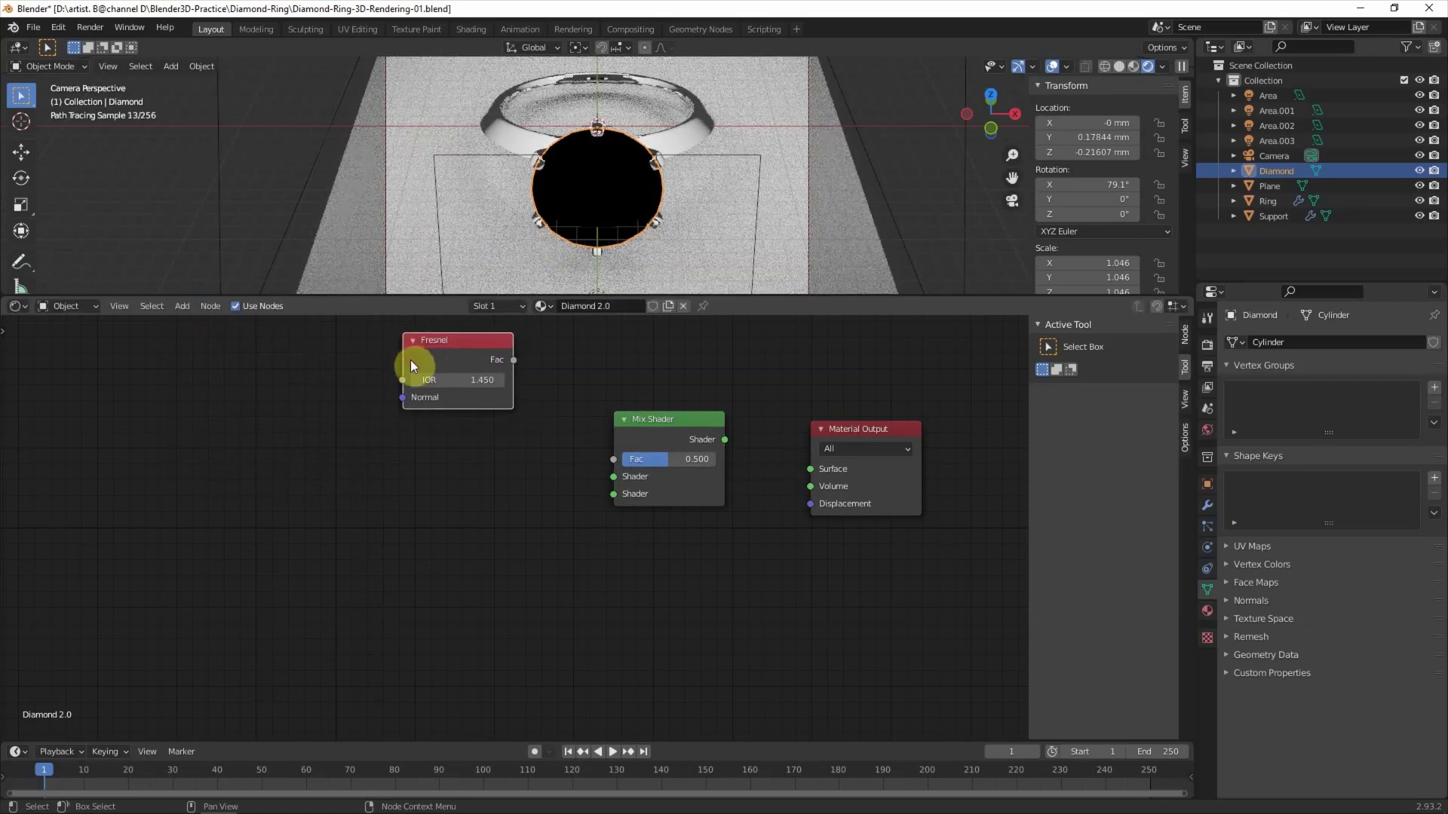
- Stack Refraction BSDF, Glossy BSDF and Transparent BSDF nodes in a column below the Fresnel
click(183, 305)
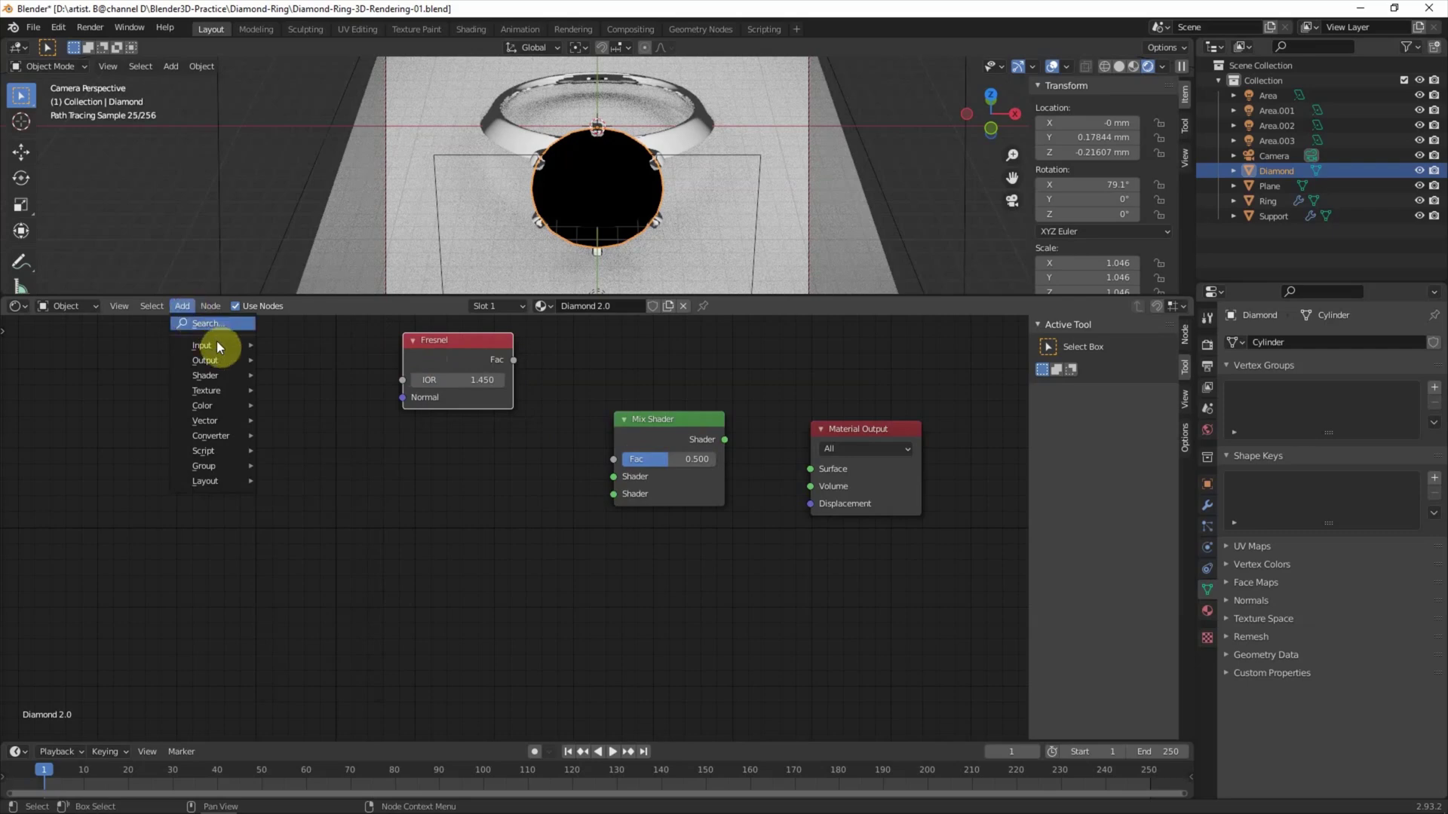
click(218, 325)
text(ref)
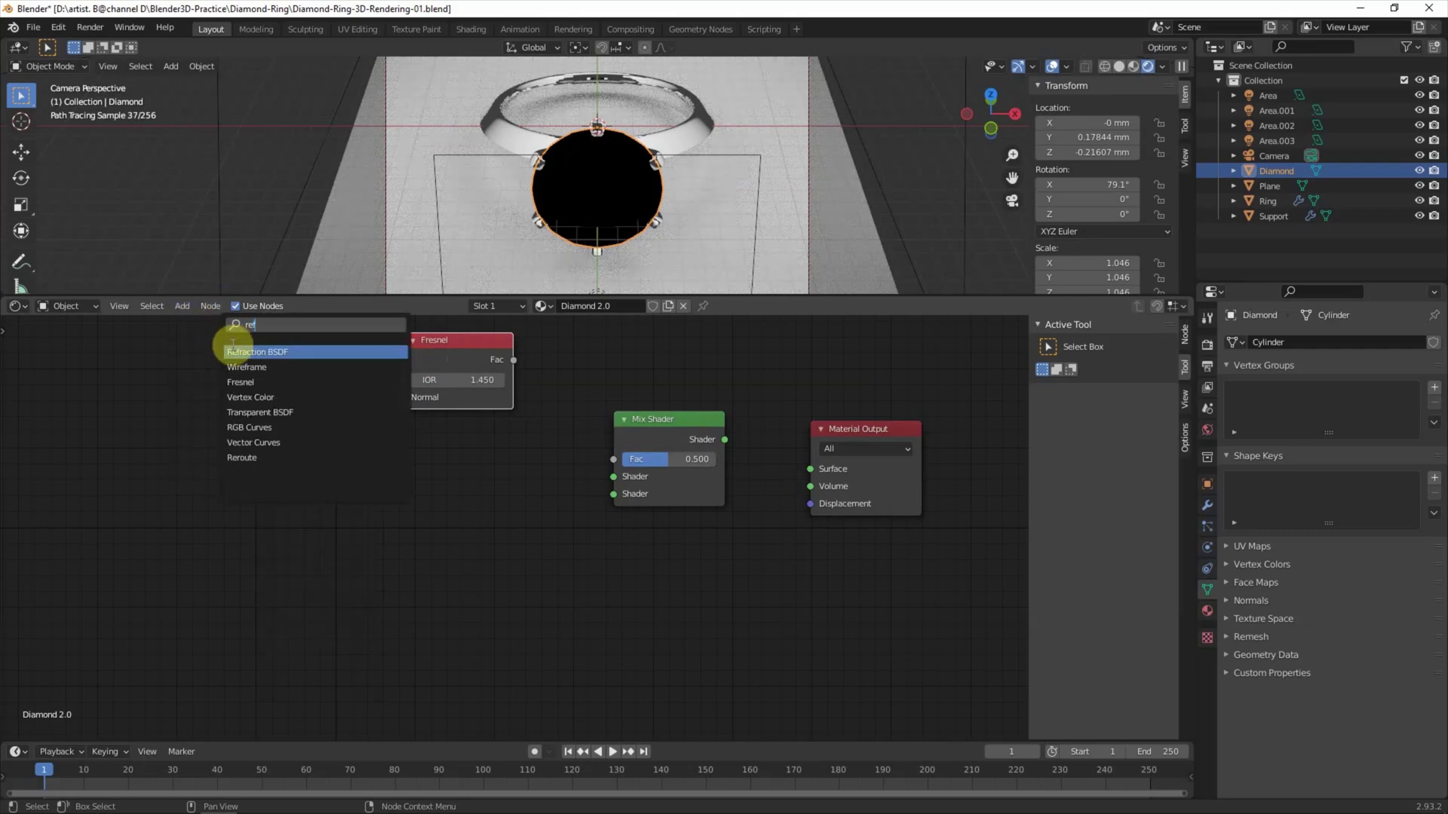
key(Return)
click(399, 437)
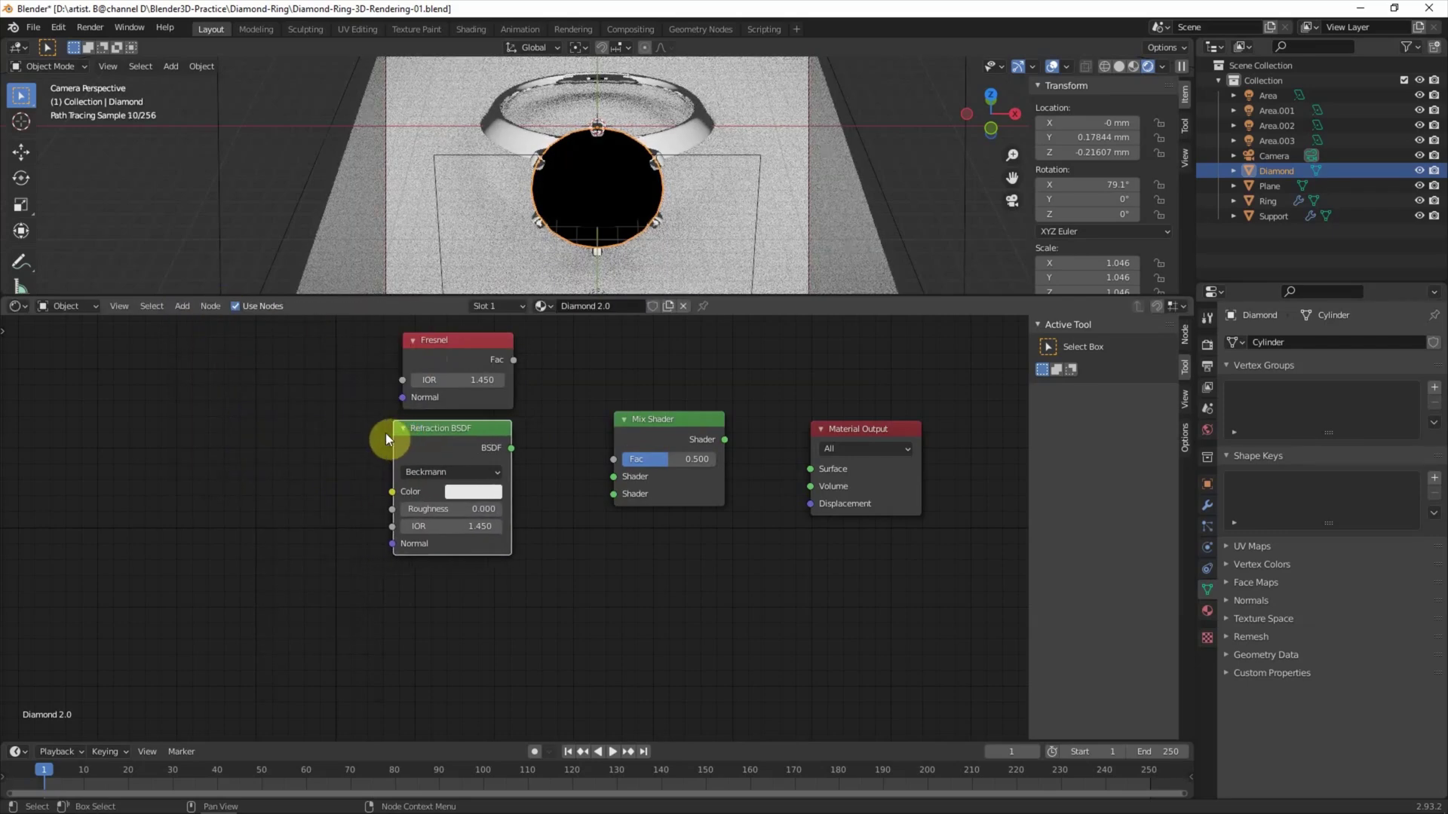
click(182, 305)
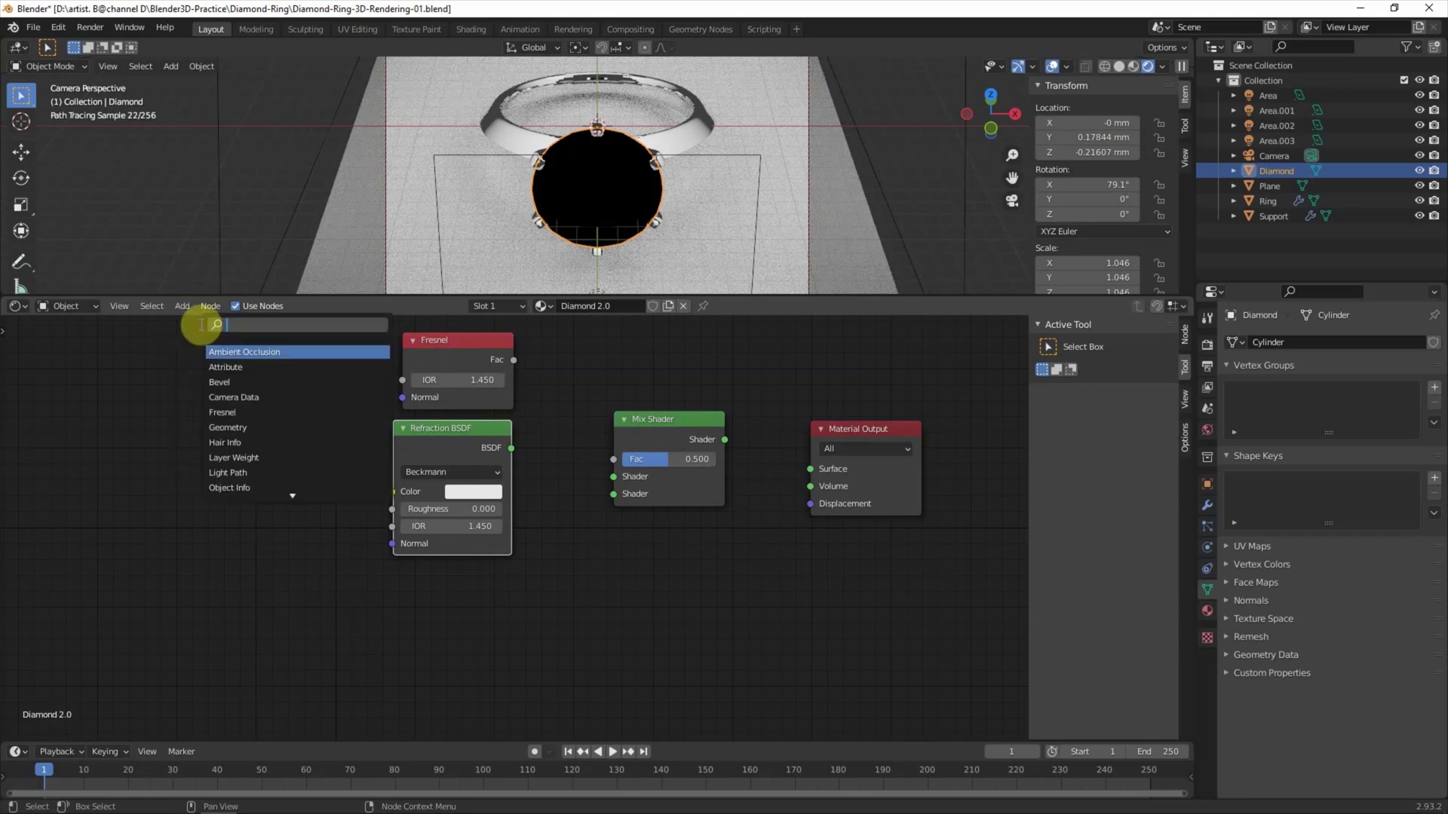
text(gloss)
click(223, 351)
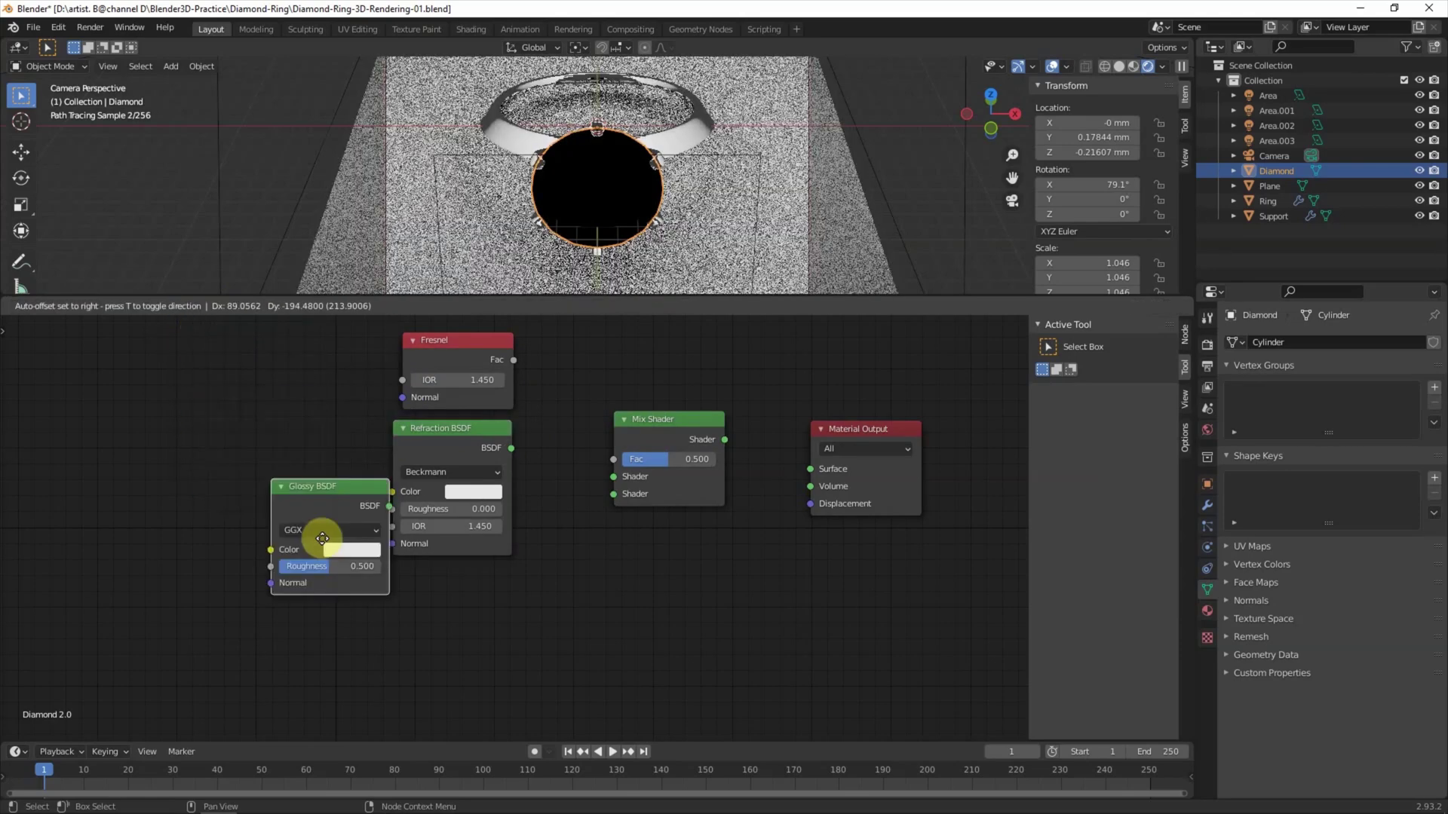
click(402, 565)
click(183, 306)
text(tr)
click(230, 368)
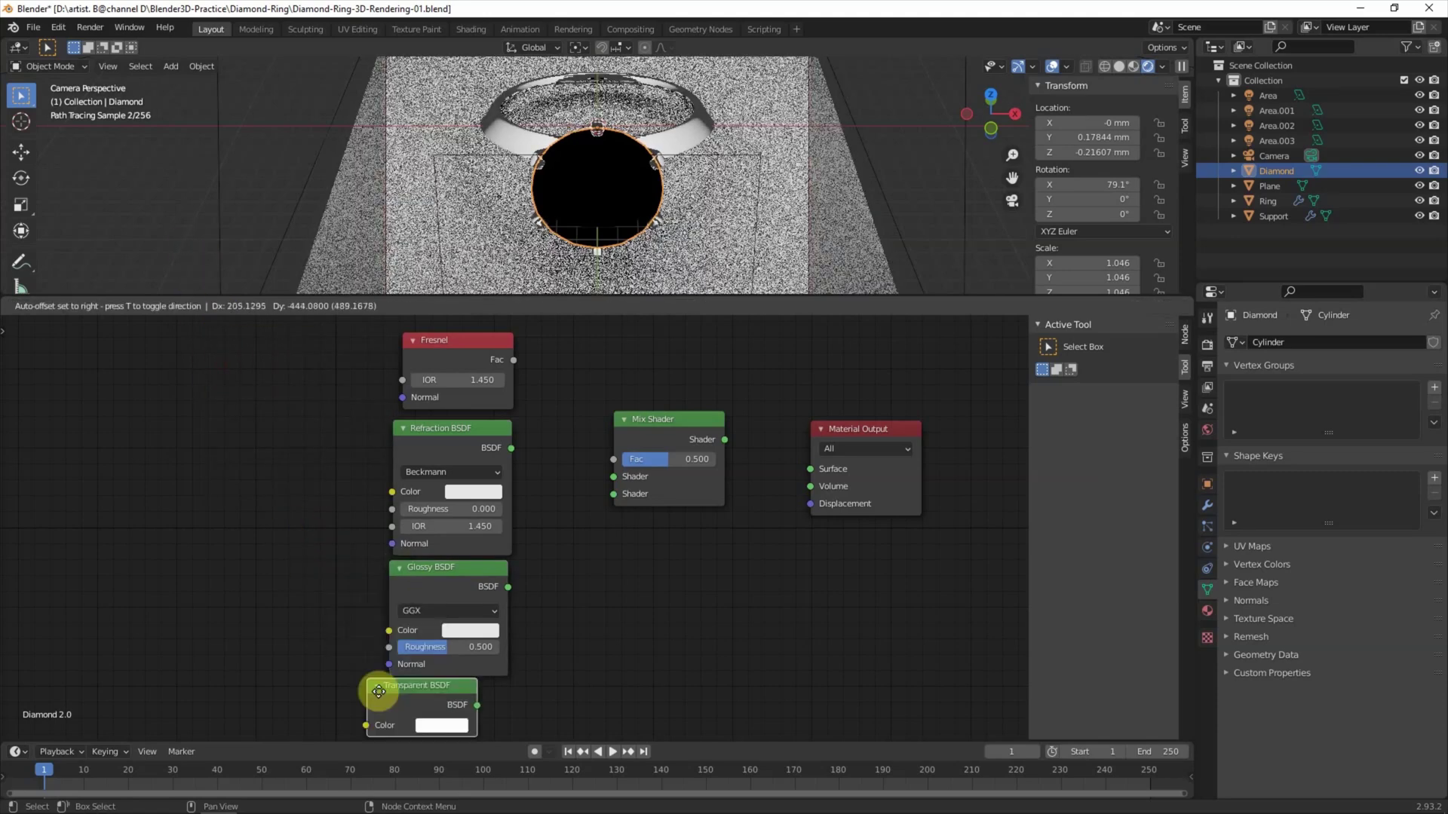
click(396, 691)
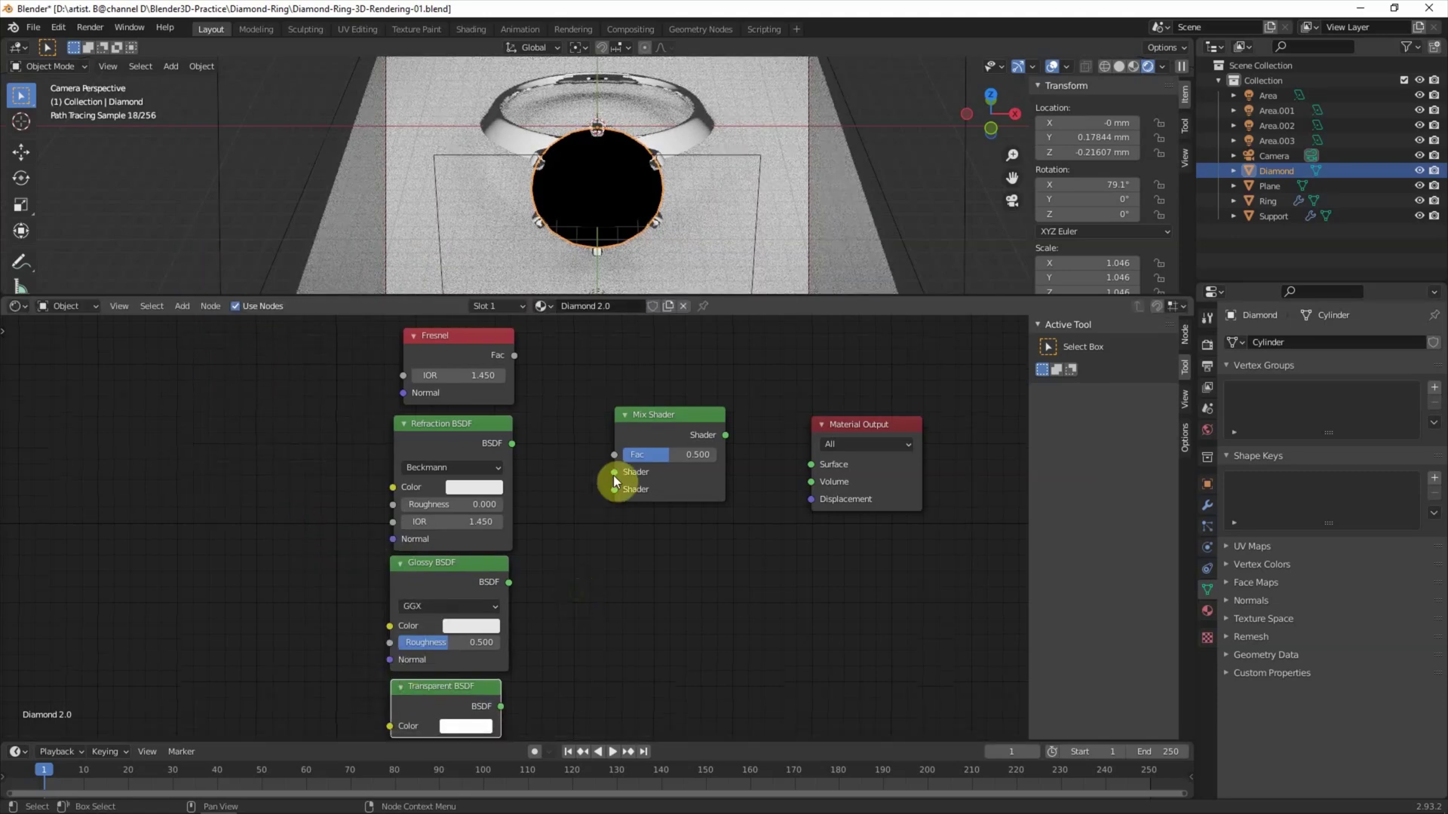
- Link Fresnel Fac to the Mix Shader Fac and set Fresnel and Refraction IOR to 2.41
drag(514, 355, 609, 454)
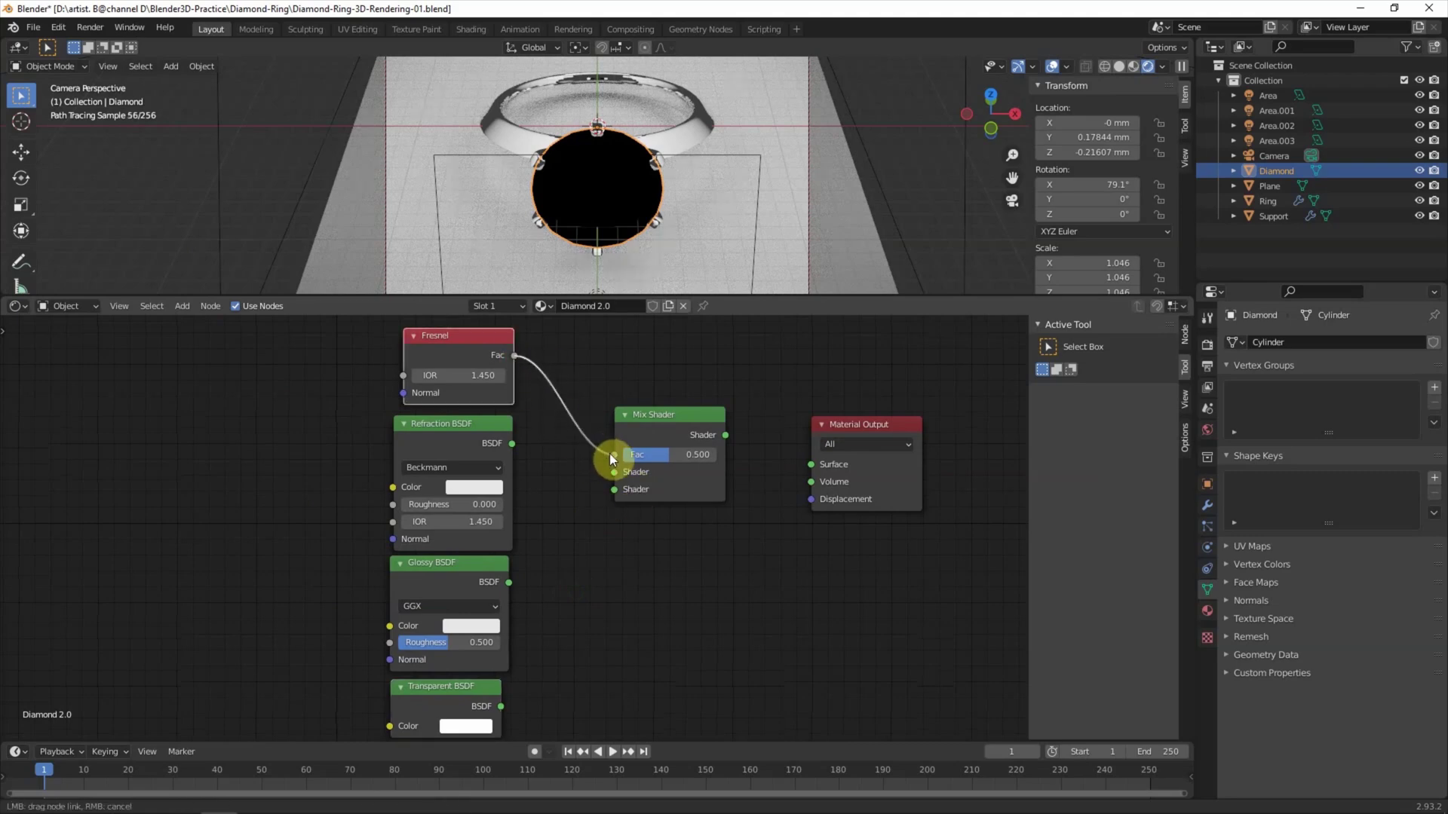
drag(609, 454, 610, 454)
click(462, 377)
text(2.41)
key(Return)
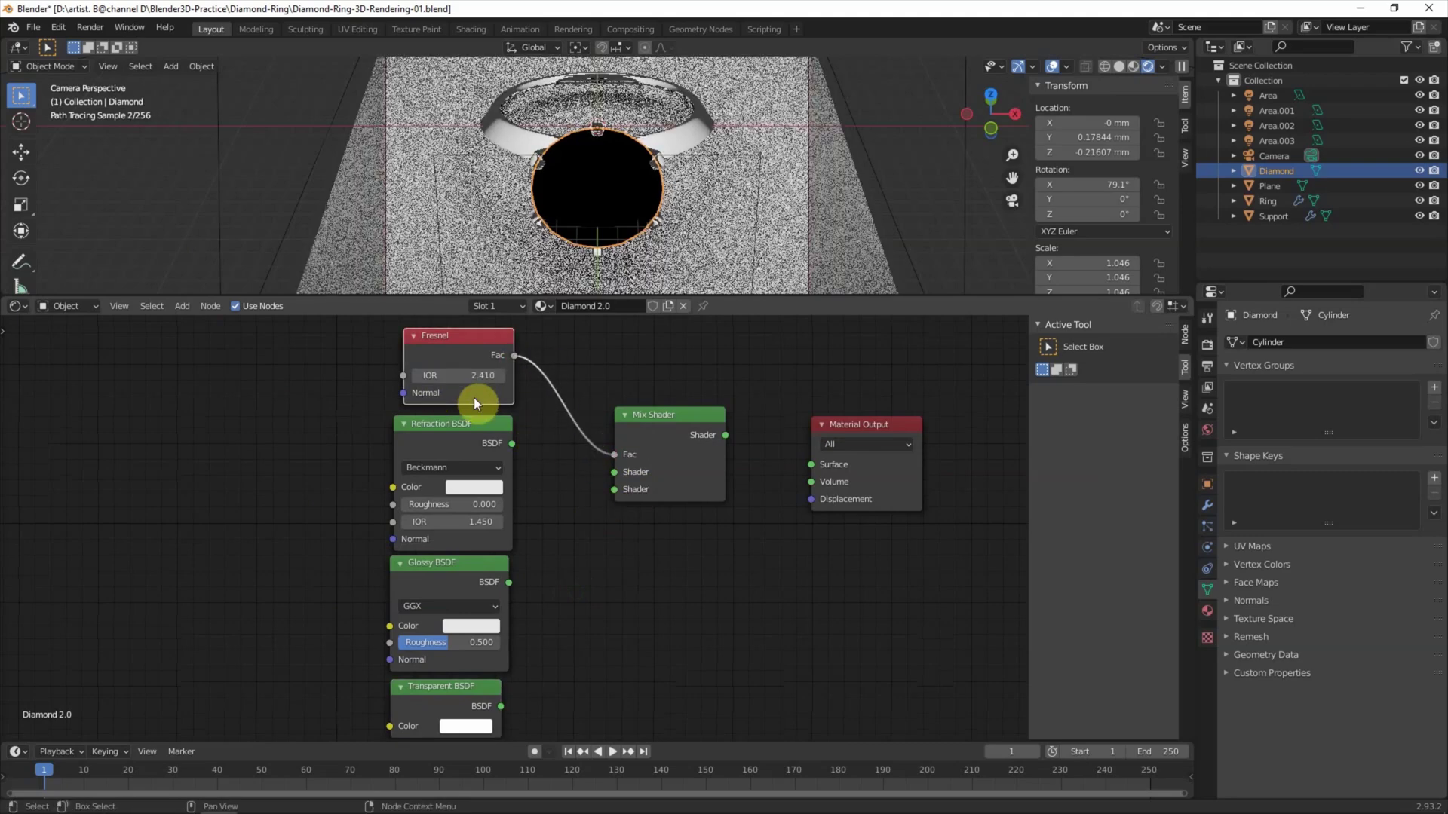
click(475, 521)
text(2.41)
key(Return)
- Feed Refraction and Glossy into the Mix Shader, Glossy roughness 0, and duplicate the Mix Shader
drag(514, 445, 614, 472)
drag(510, 584, 614, 489)
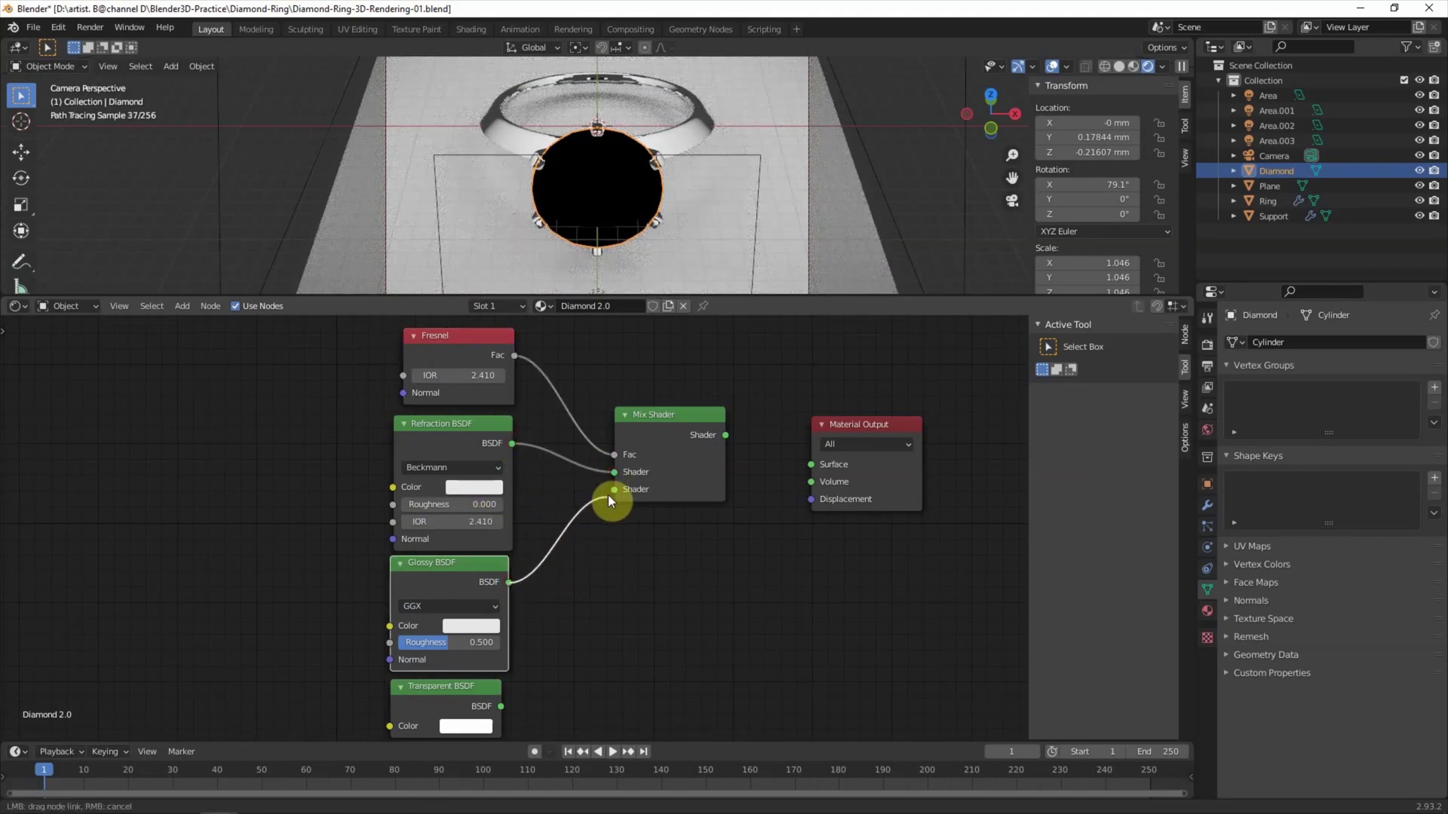
drag(449, 642, 400, 642)
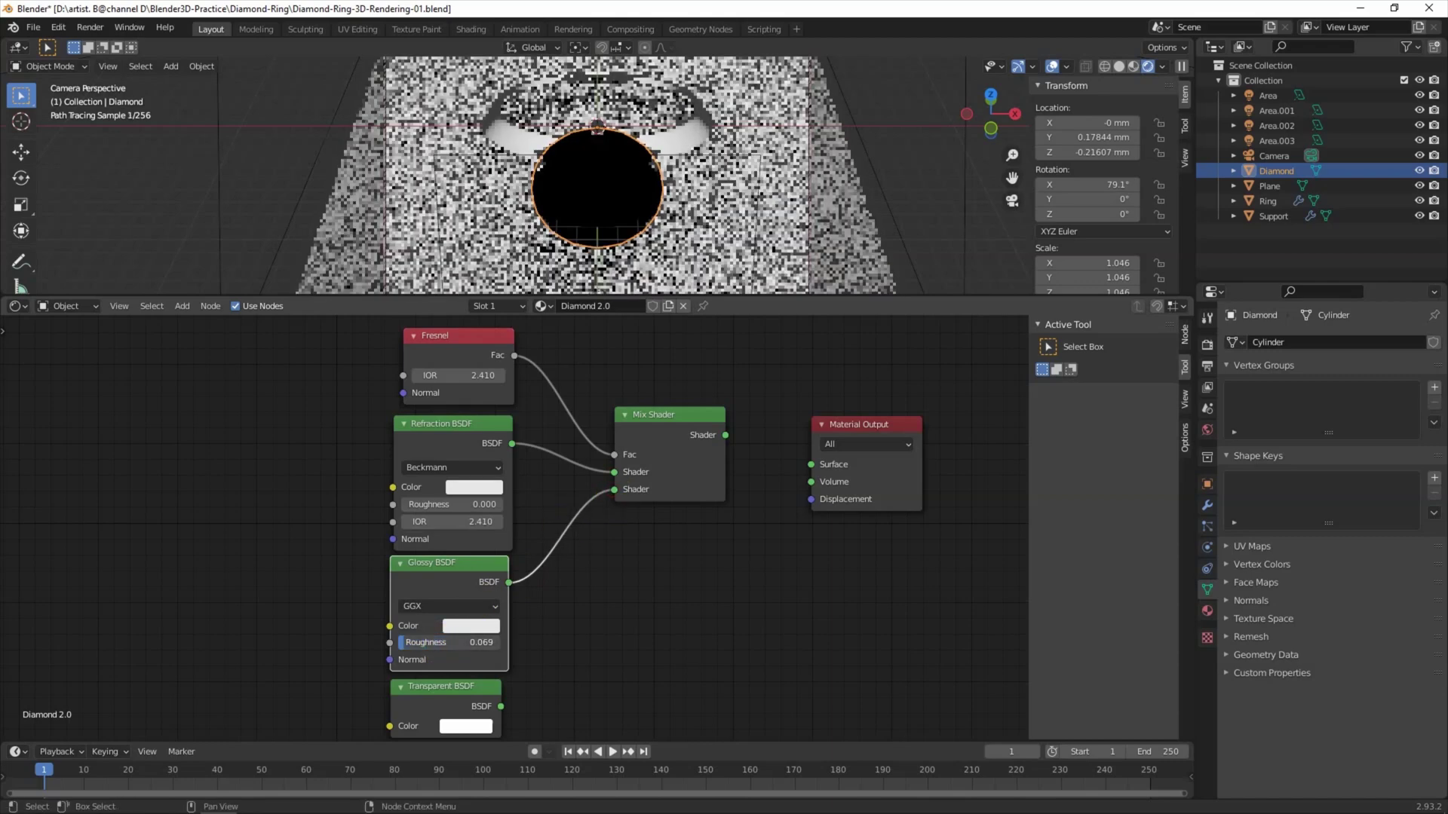
click(662, 409)
key(shift+d)
click(676, 555)
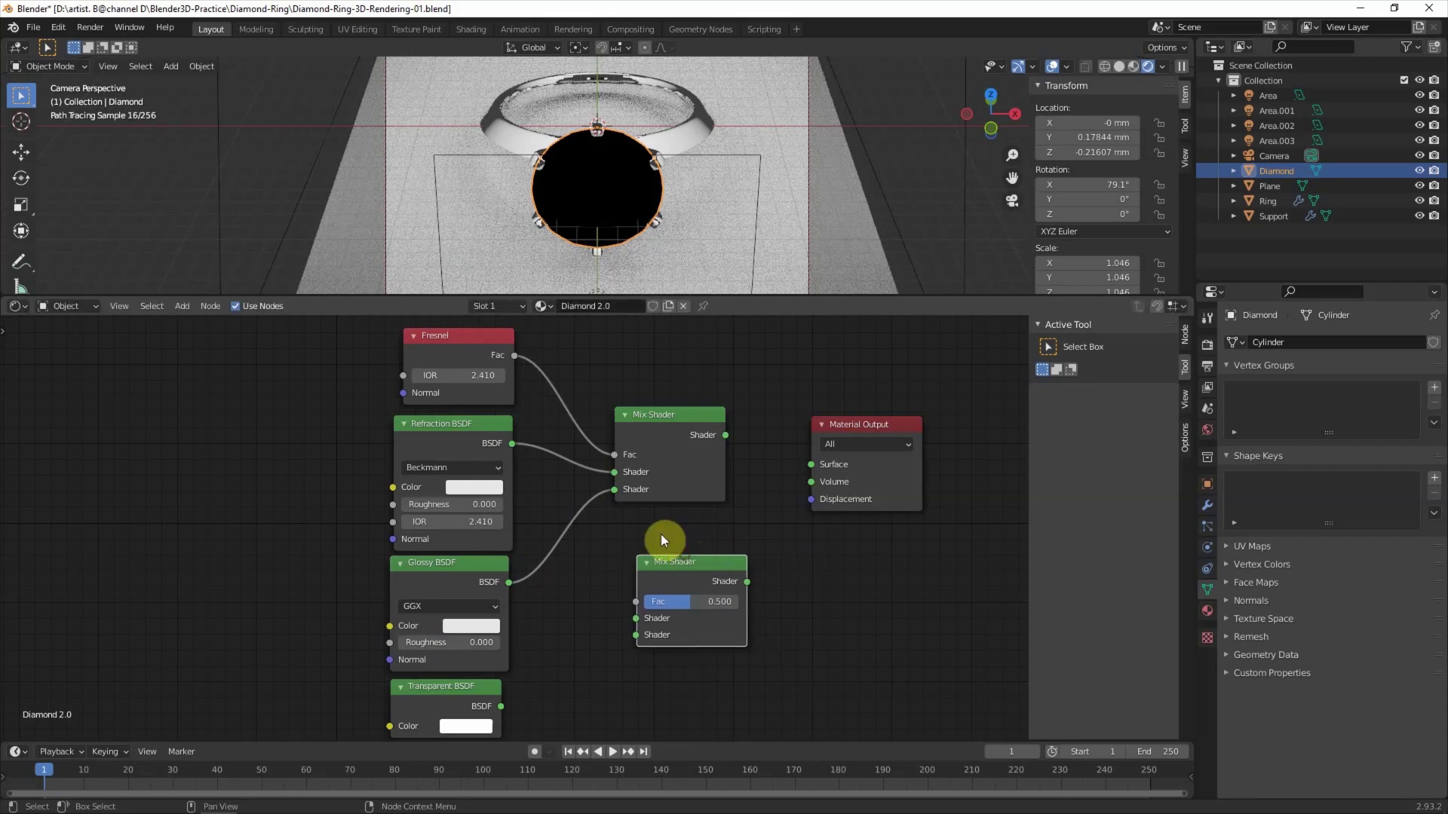
- Mix Glossy and Transparent at Fac 0 into the upper Mix Shader, then into Material Output Surface
drag(613, 488, 590, 500)
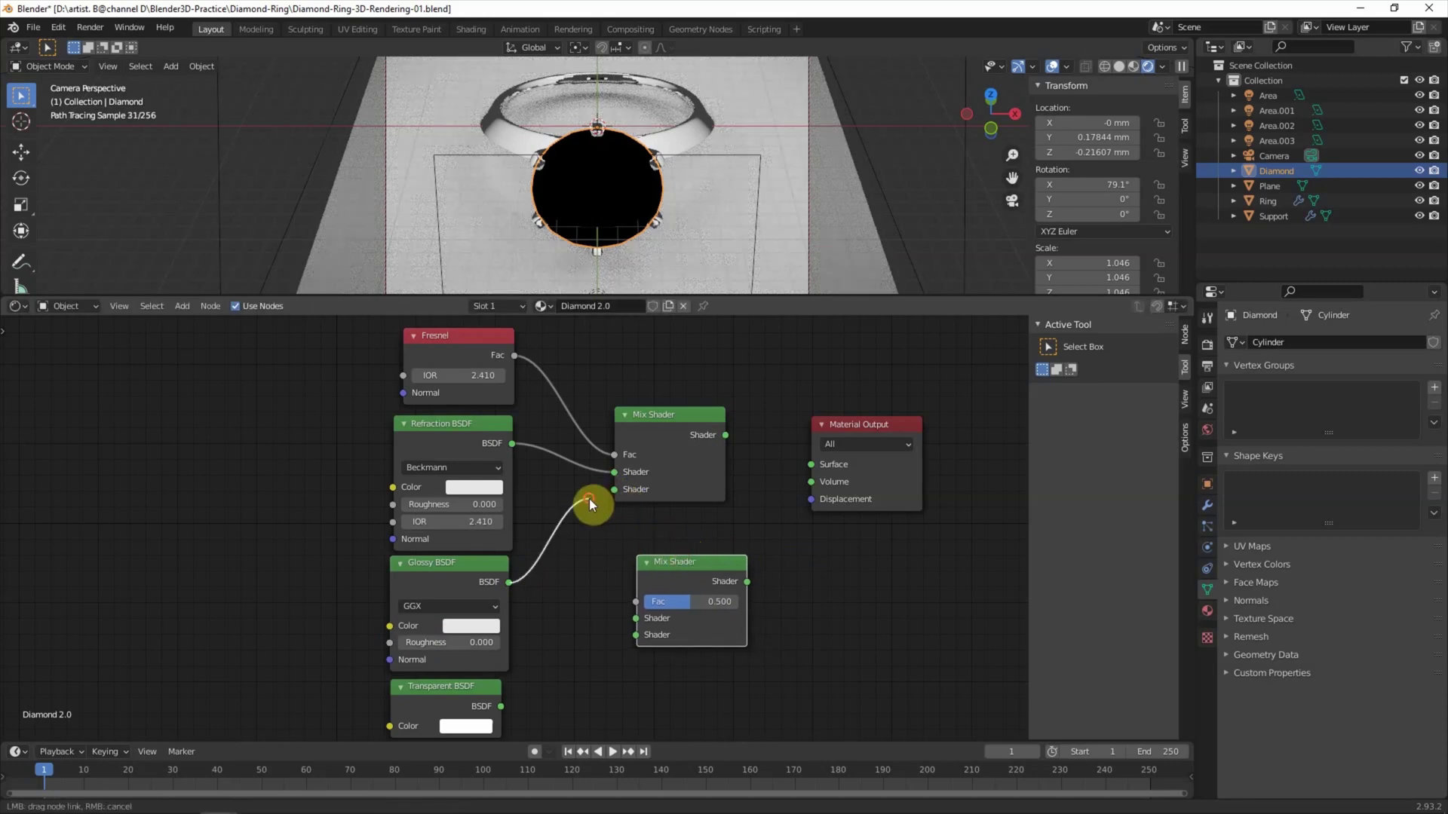
drag(711, 414, 752, 416)
drag(685, 558, 646, 552)
drag(510, 582, 597, 611)
drag(500, 705, 597, 628)
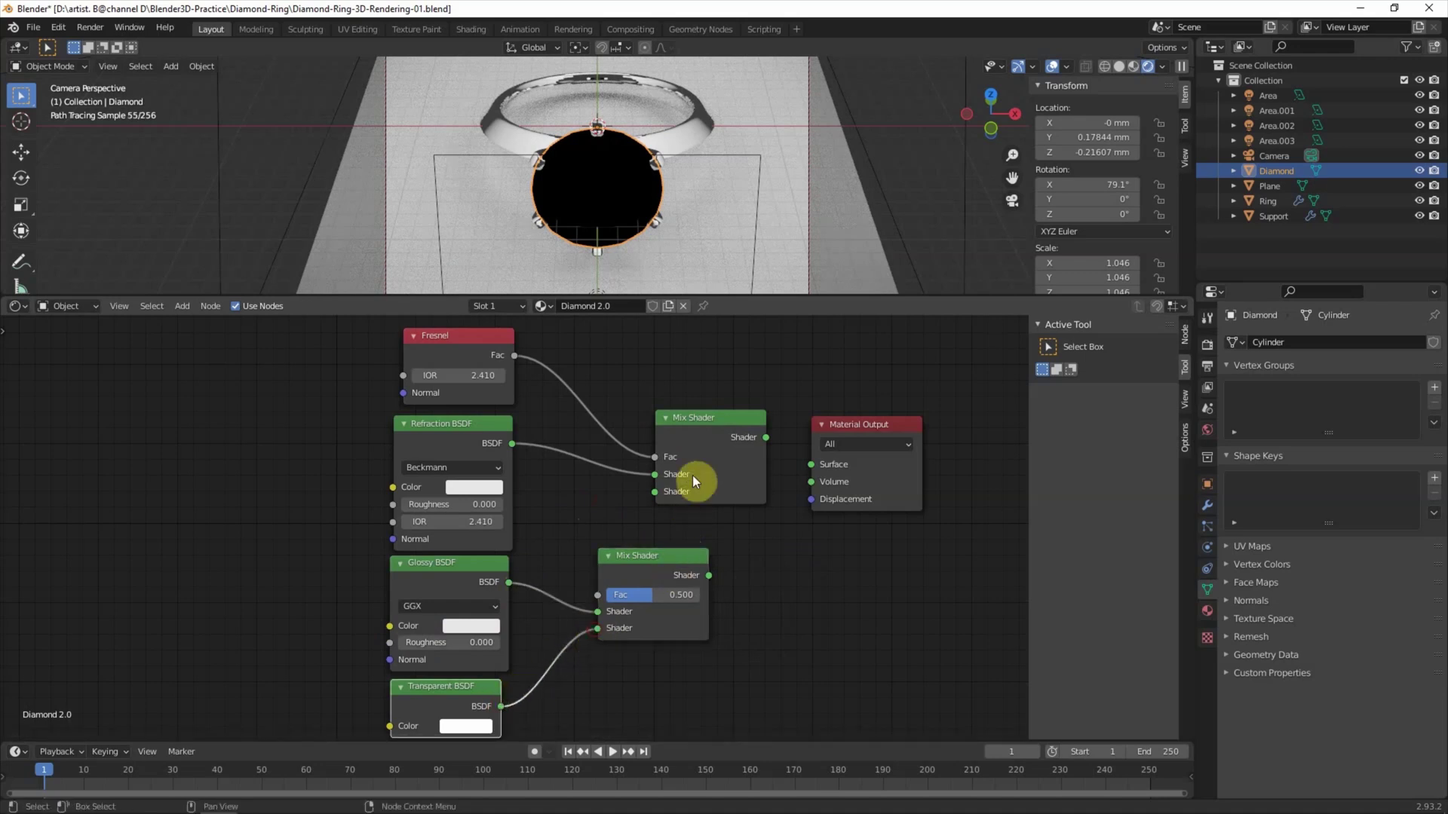
drag(842, 432, 932, 423)
drag(737, 420, 823, 422)
mouse_move(709, 575)
mouse_down()
mouse_move(728, 517)
mouse_move(664, 545)
mouse_up()
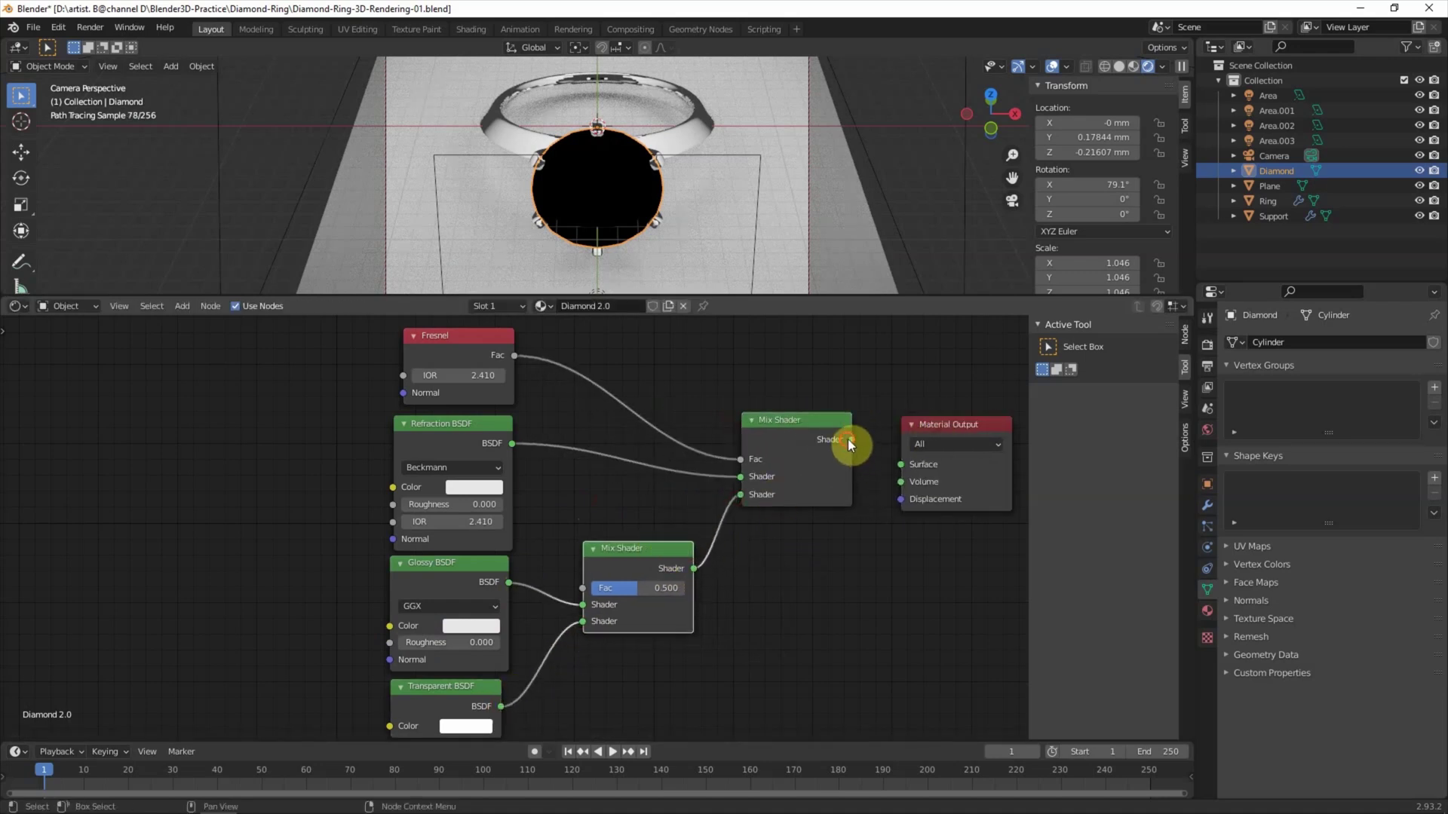
drag(848, 438, 883, 460)
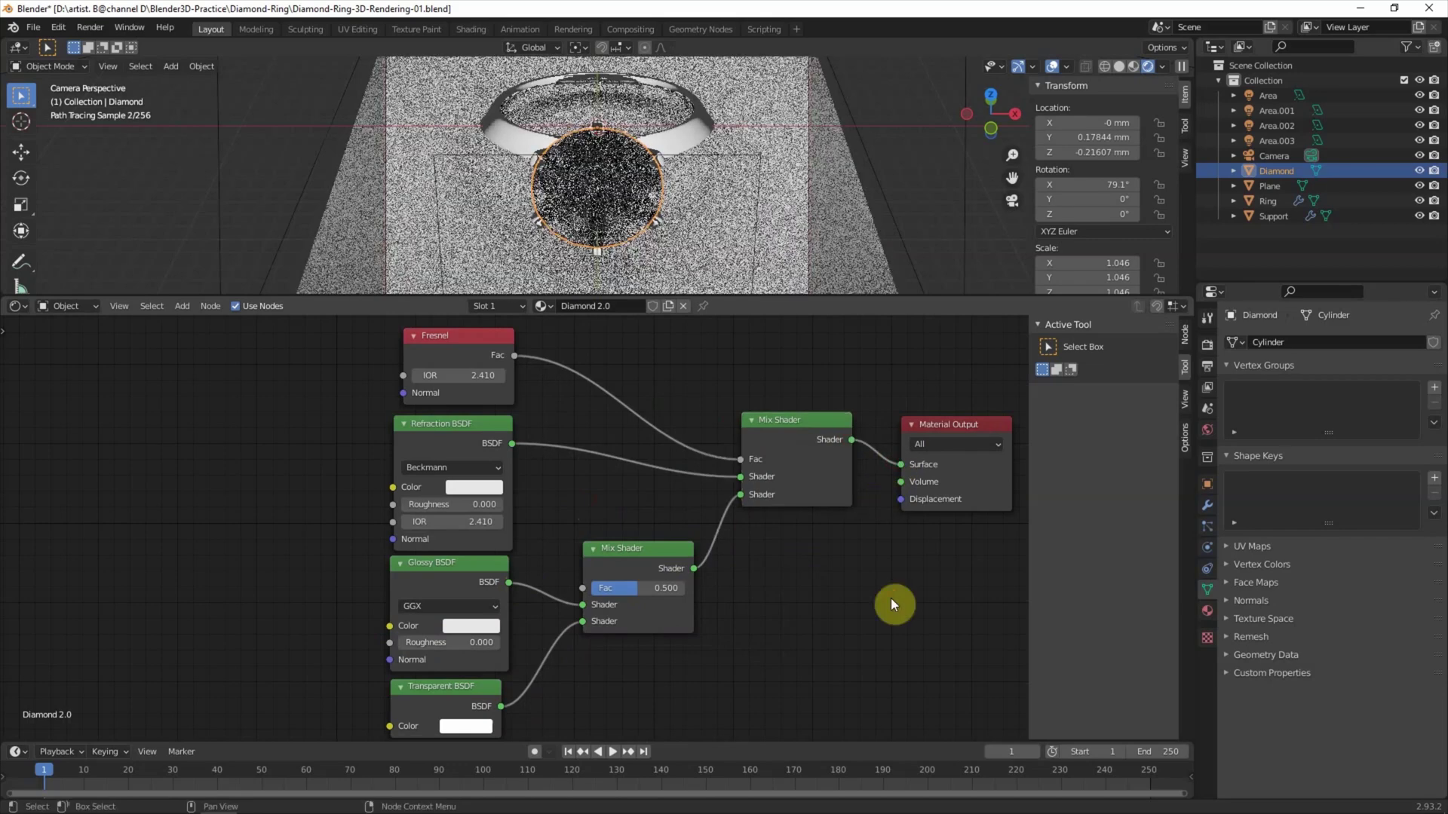
drag(630, 588, 585, 588)
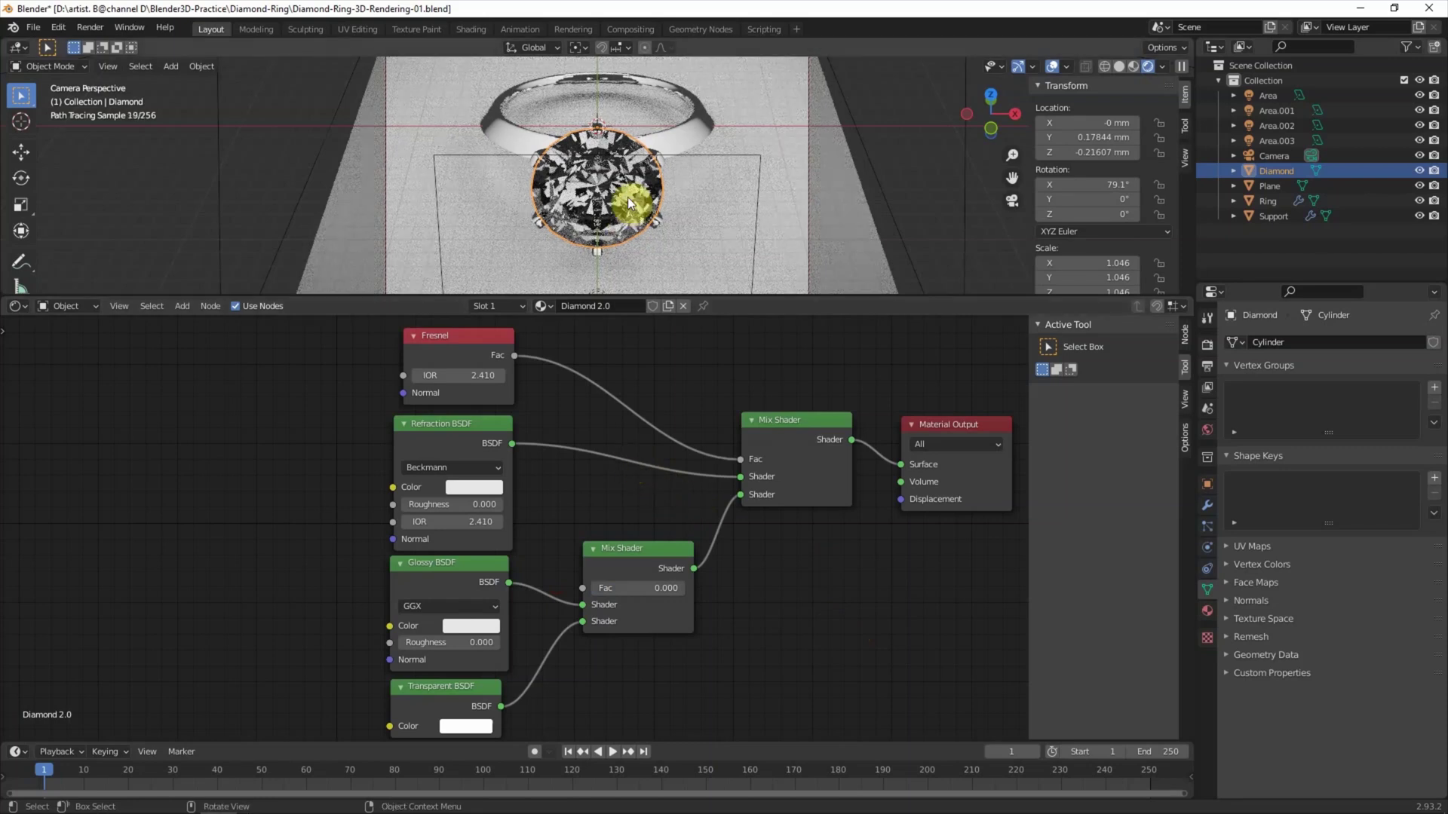
- Create a new copy of the diamond material named 'Diamond 2.1'
click(670, 305)
click(622, 305)
text(.1)
key(Return)
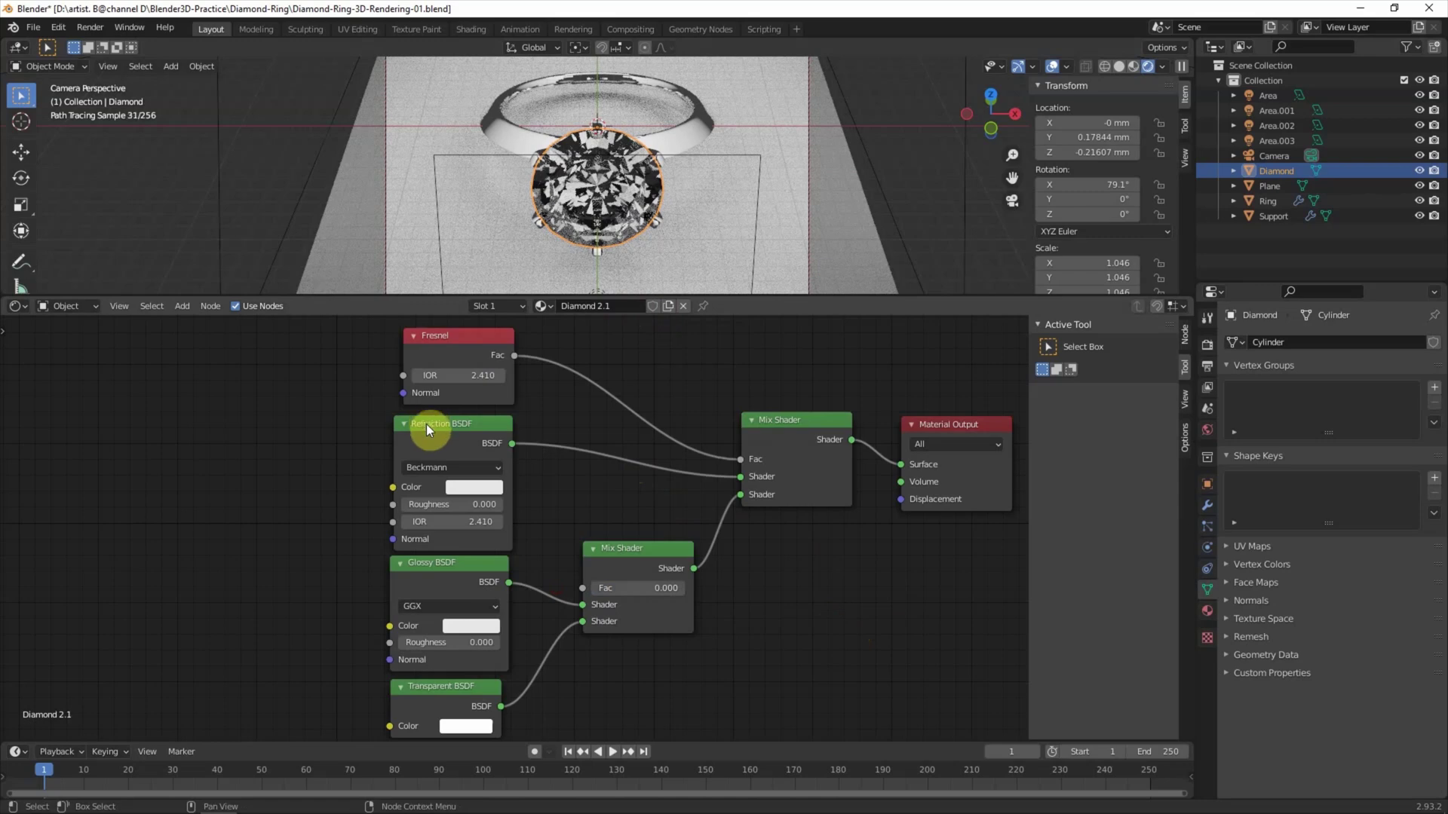
- Detach the Refraction BSDF and duplicate it into three vertically stacked Refraction nodes
drag(738, 477, 559, 445)
mouse_move(472, 419)
mouse_down()
mouse_move(219, 411)
mouse_move(215, 432)
mouse_up()
key(shift+d)
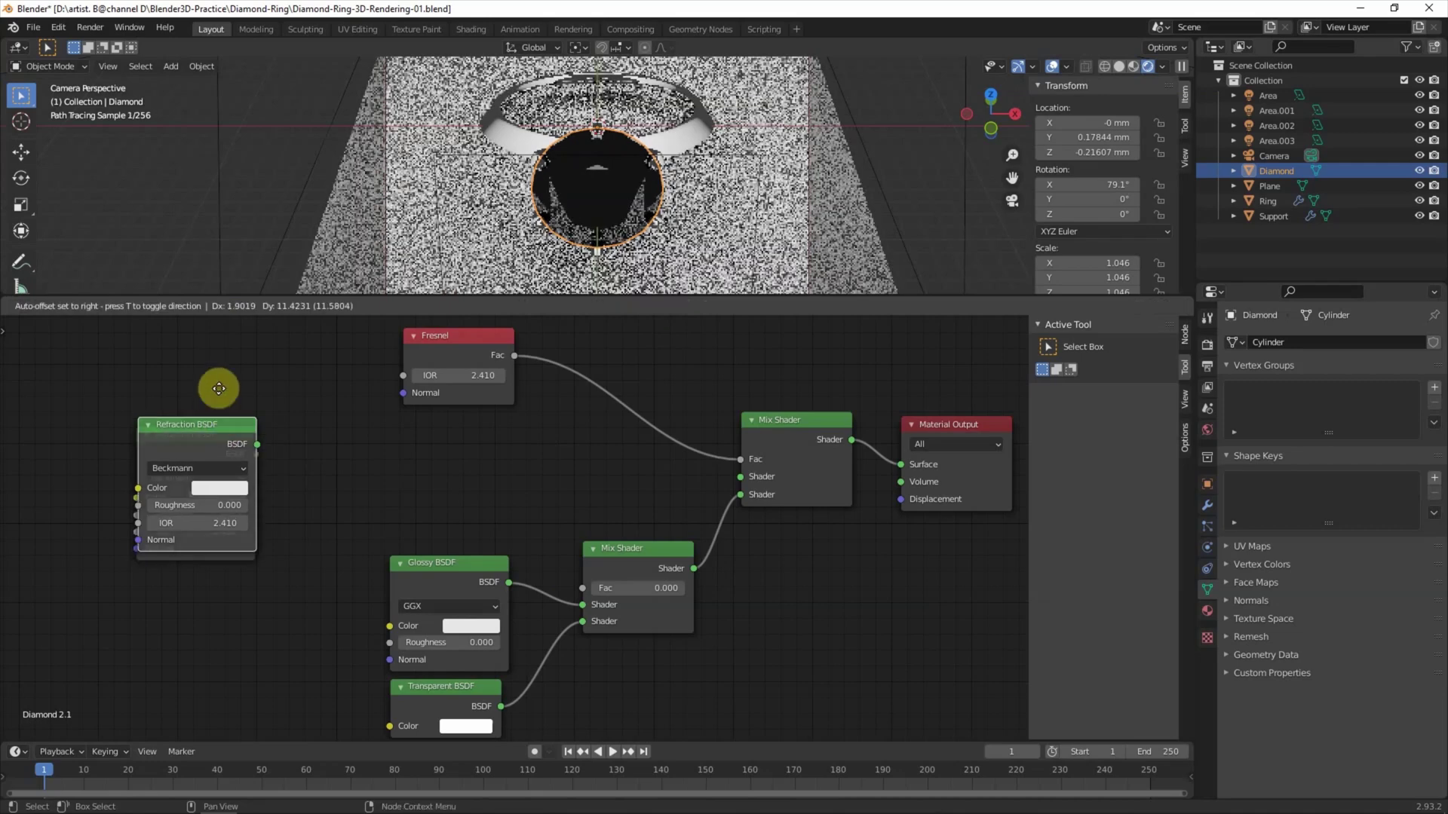
click(216, 616)
drag(219, 437, 210, 334)
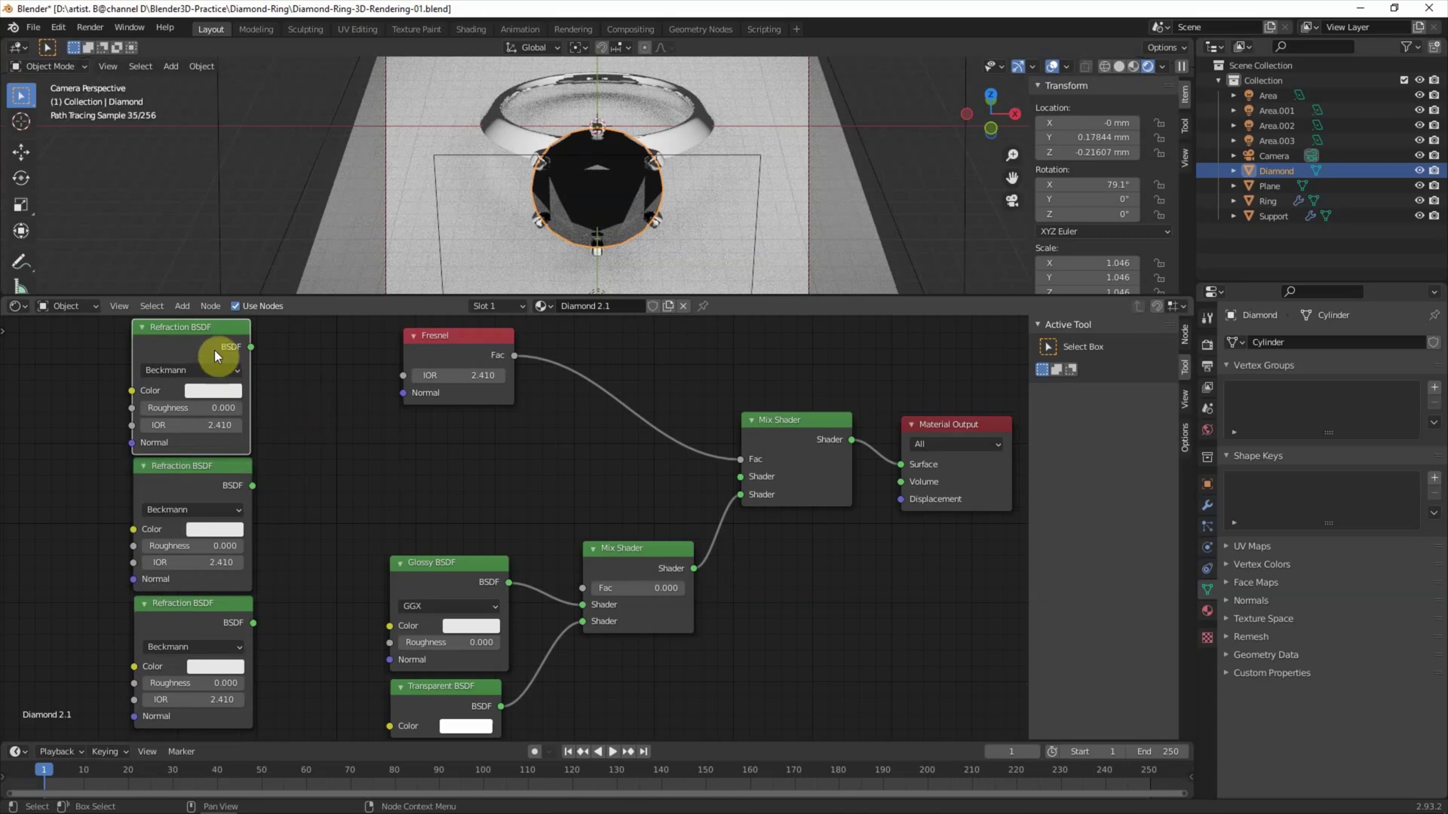
- Add two Add Shader nodes beside the Refraction stack
click(183, 306)
click(203, 318)
text(add)
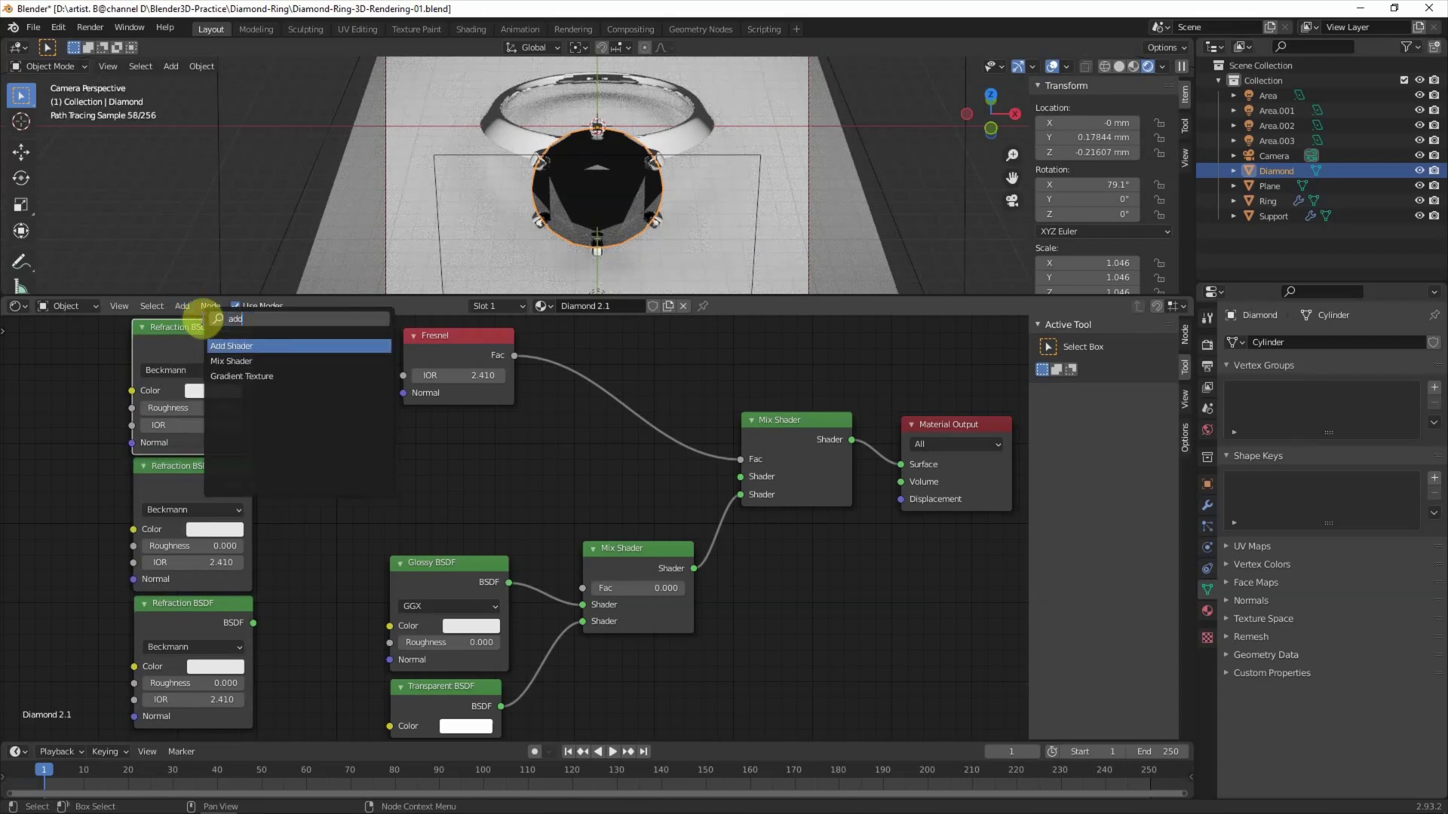
click(226, 346)
click(318, 437)
key(shift+d)
click(532, 463)
drag(370, 430, 352, 428)
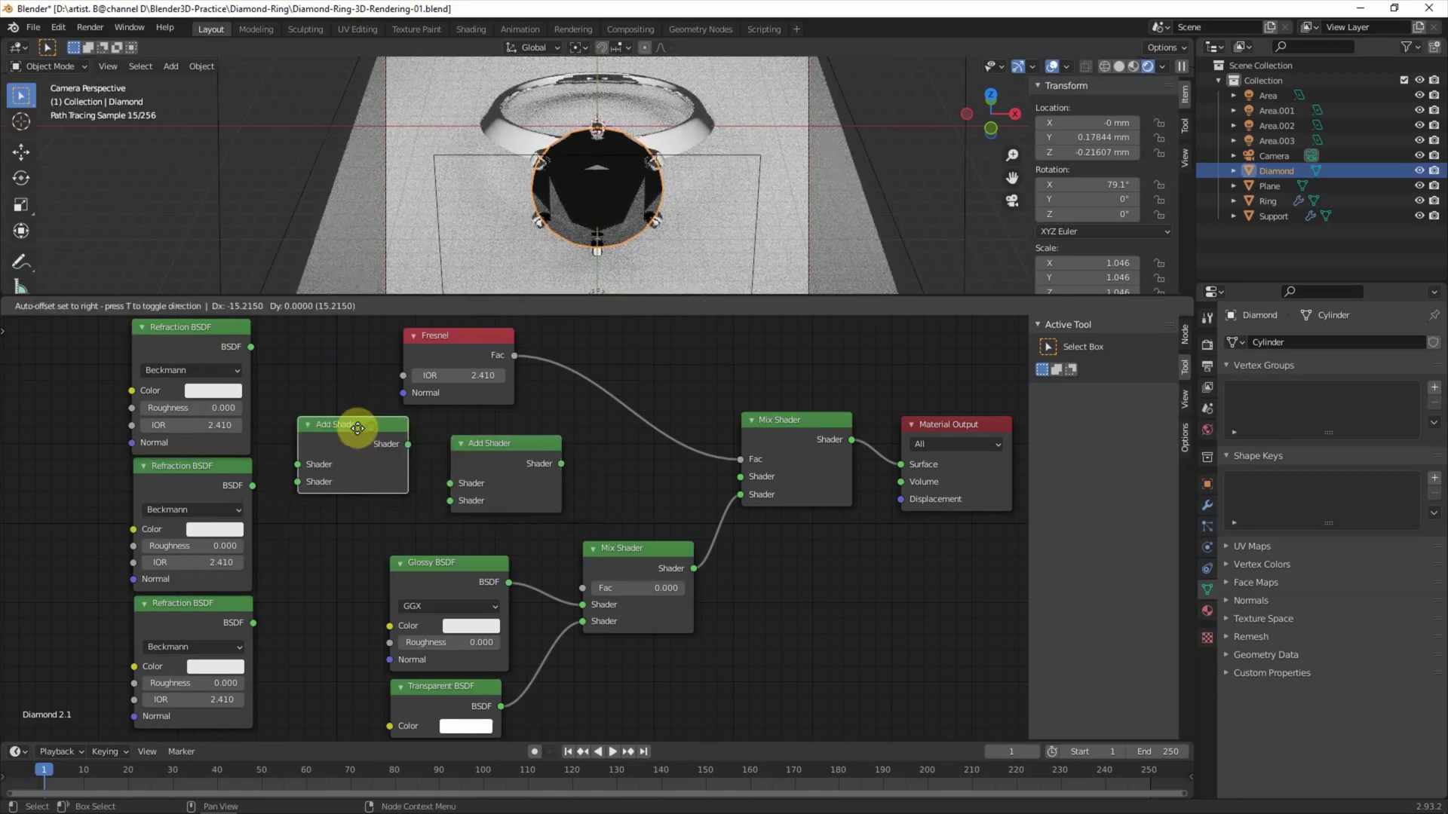
- Wire the three Refraction BSDFs into the two chained Add Shaders
middle_drag(539, 467, 590, 469)
drag(303, 347, 343, 484)
mouse_move(304, 623)
mouse_down()
mouse_move(411, 528)
mouse_move(501, 501)
mouse_up()
drag(453, 446, 499, 484)
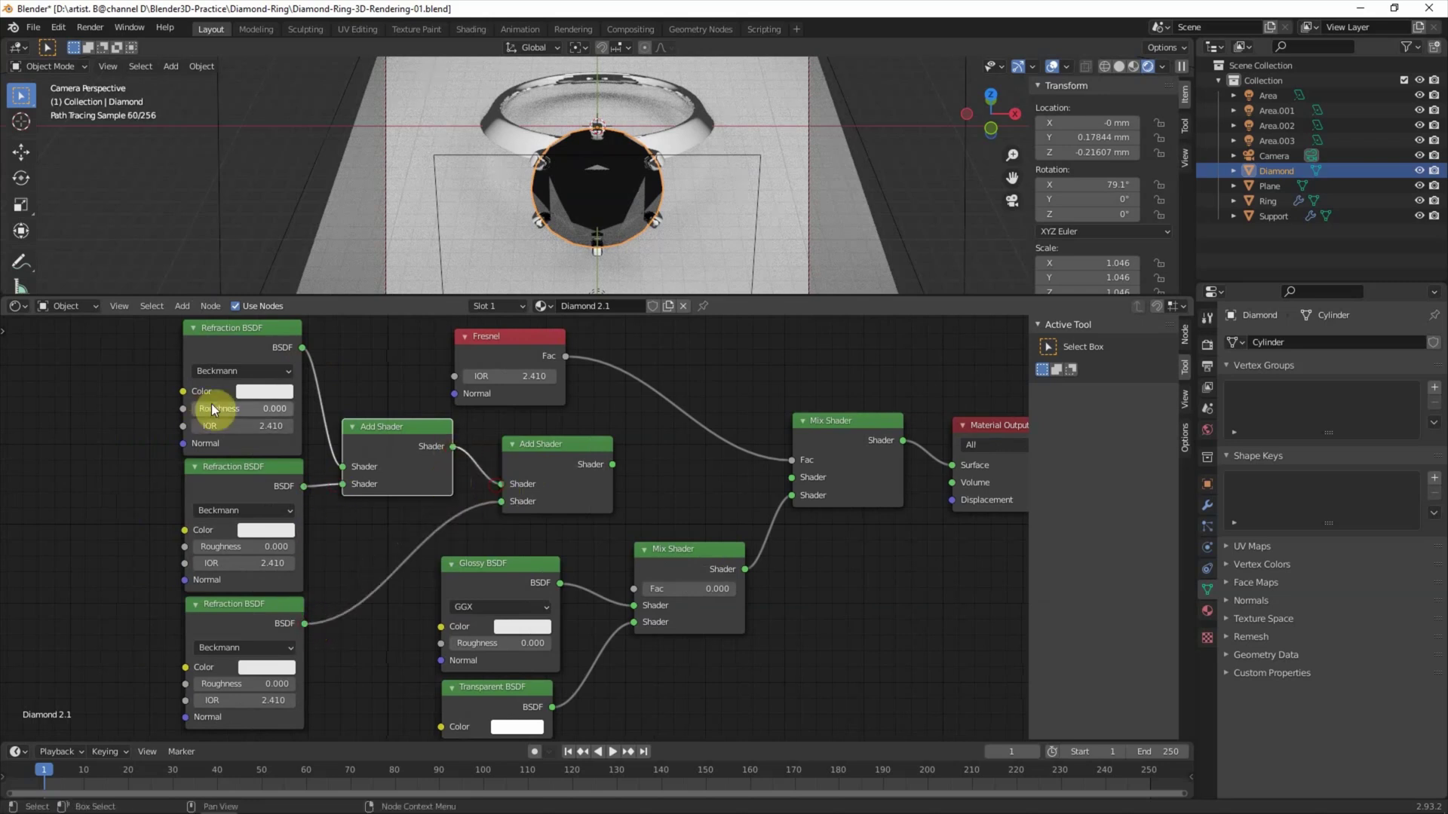
- Colour the three Refraction BSDFs red, green and blue from top to bottom
click(284, 392)
click(332, 272)
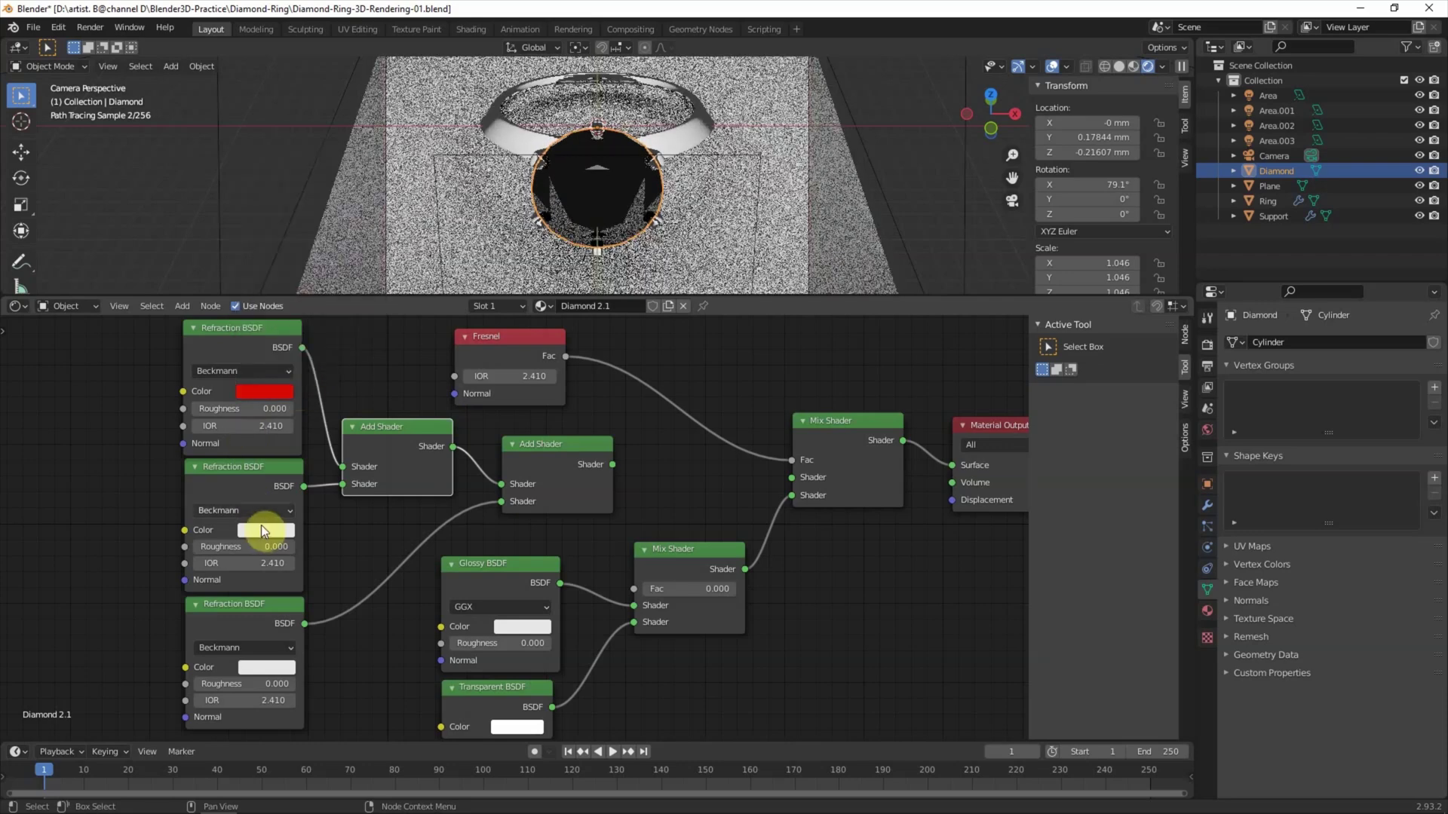
click(264, 530)
click(301, 326)
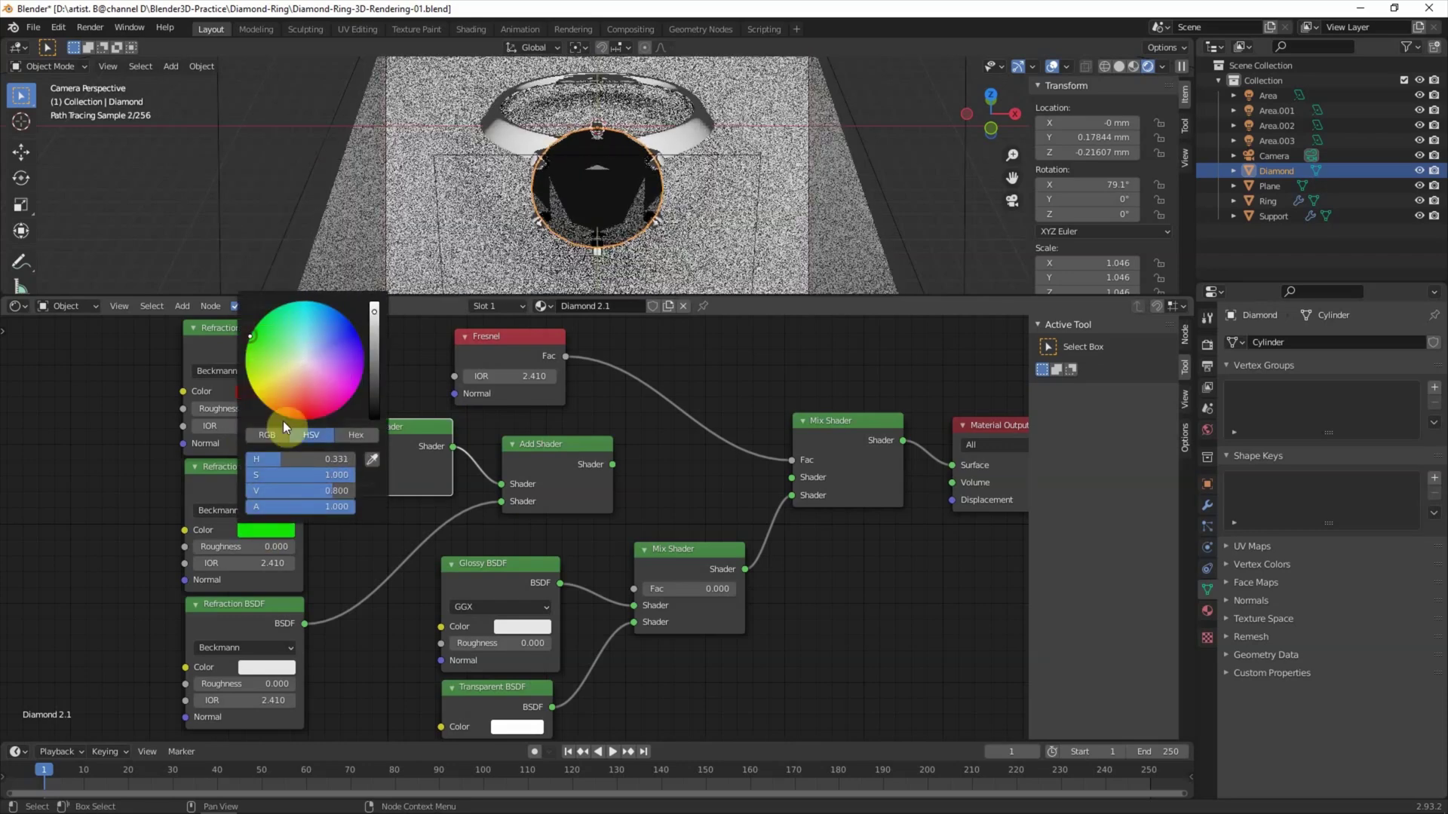
click(275, 668)
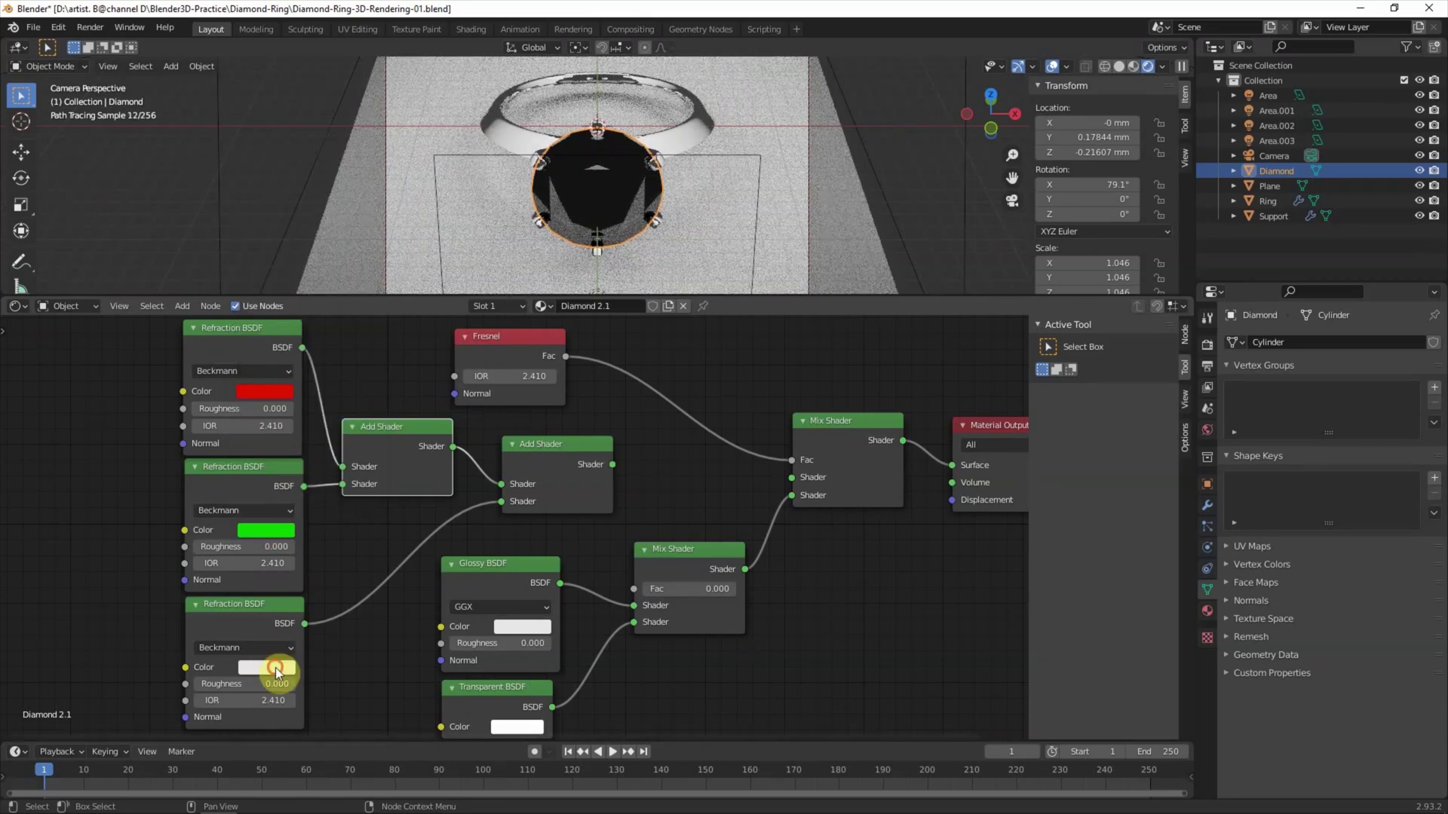
click(279, 441)
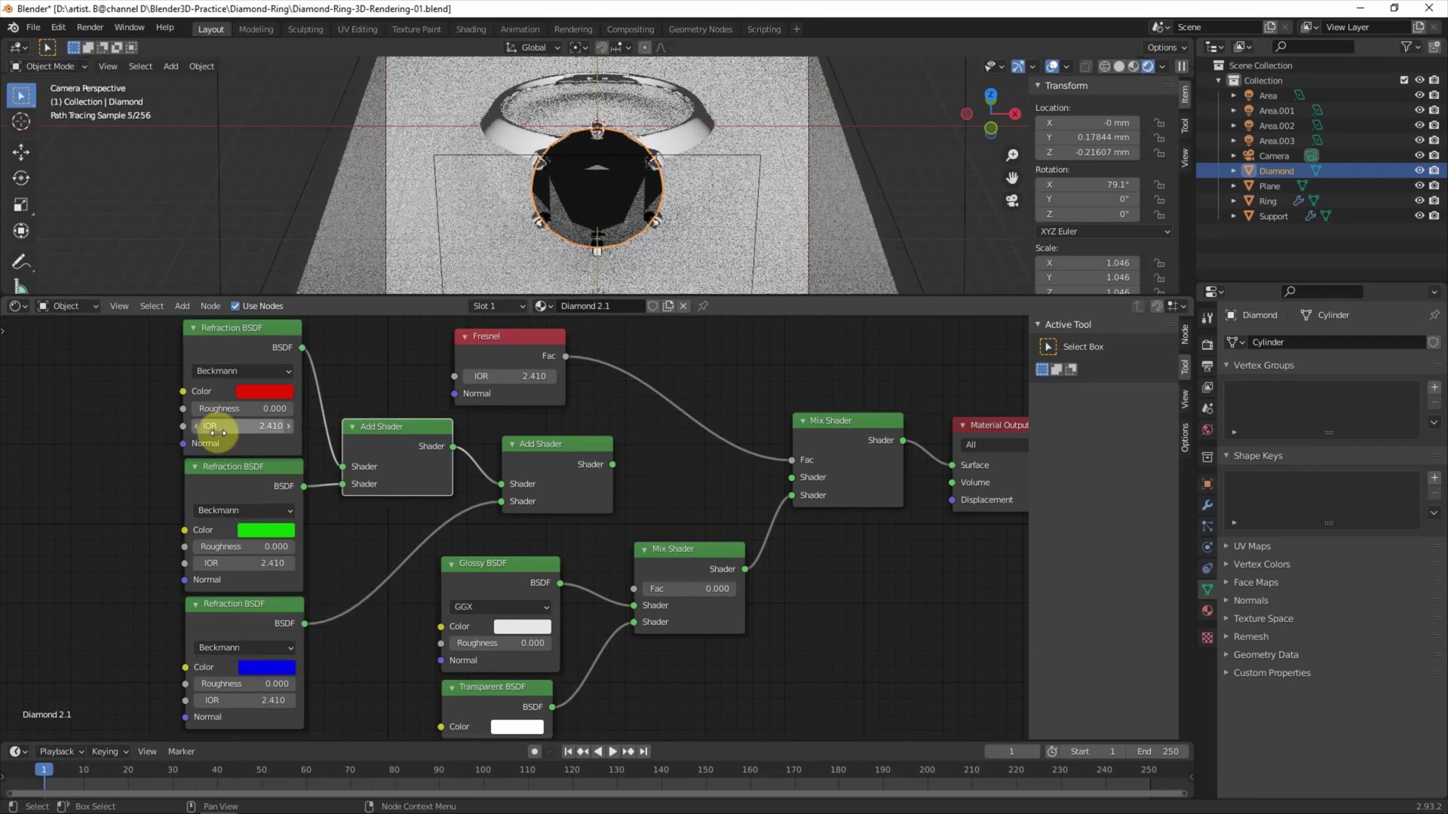
- Feed the combined refractions into the Mix Shader and set red IOR 2.39, blue IOR 2.43
drag(613, 465, 791, 478)
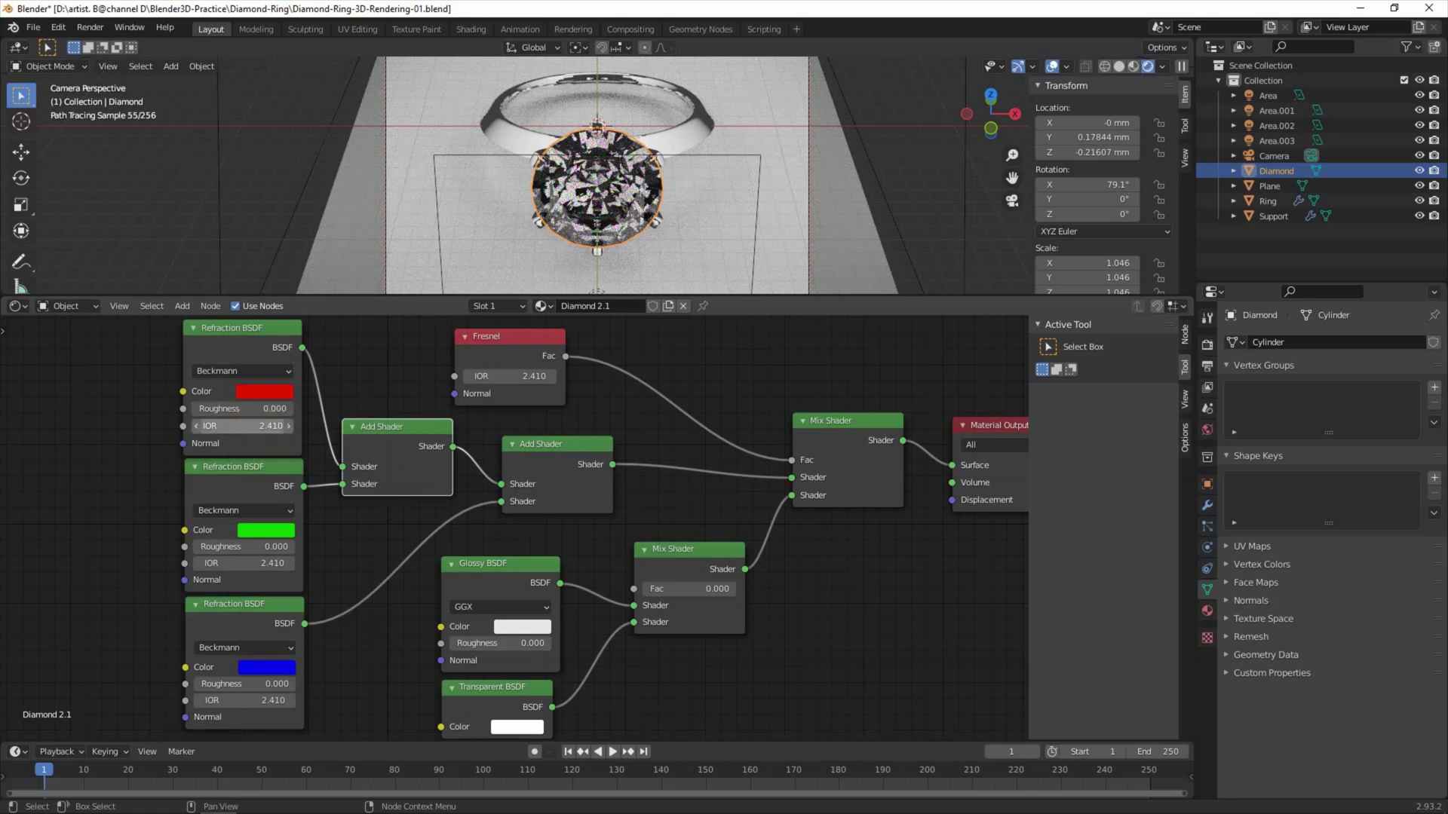
double_click(238, 426)
key(BackSpace)
key(BackSpace)
text(3)
key(Return)
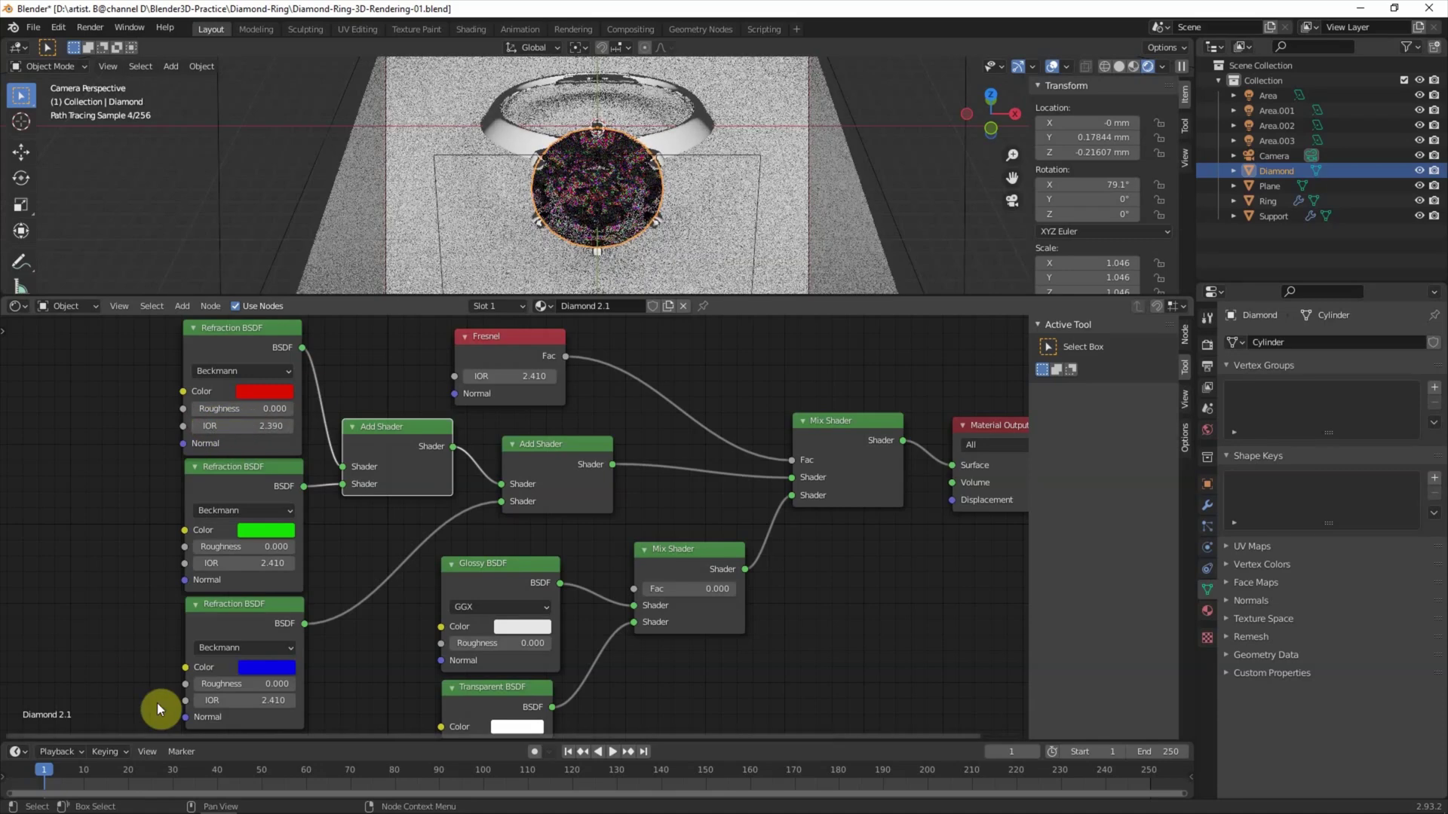
double_click(256, 701)
text(2.4)
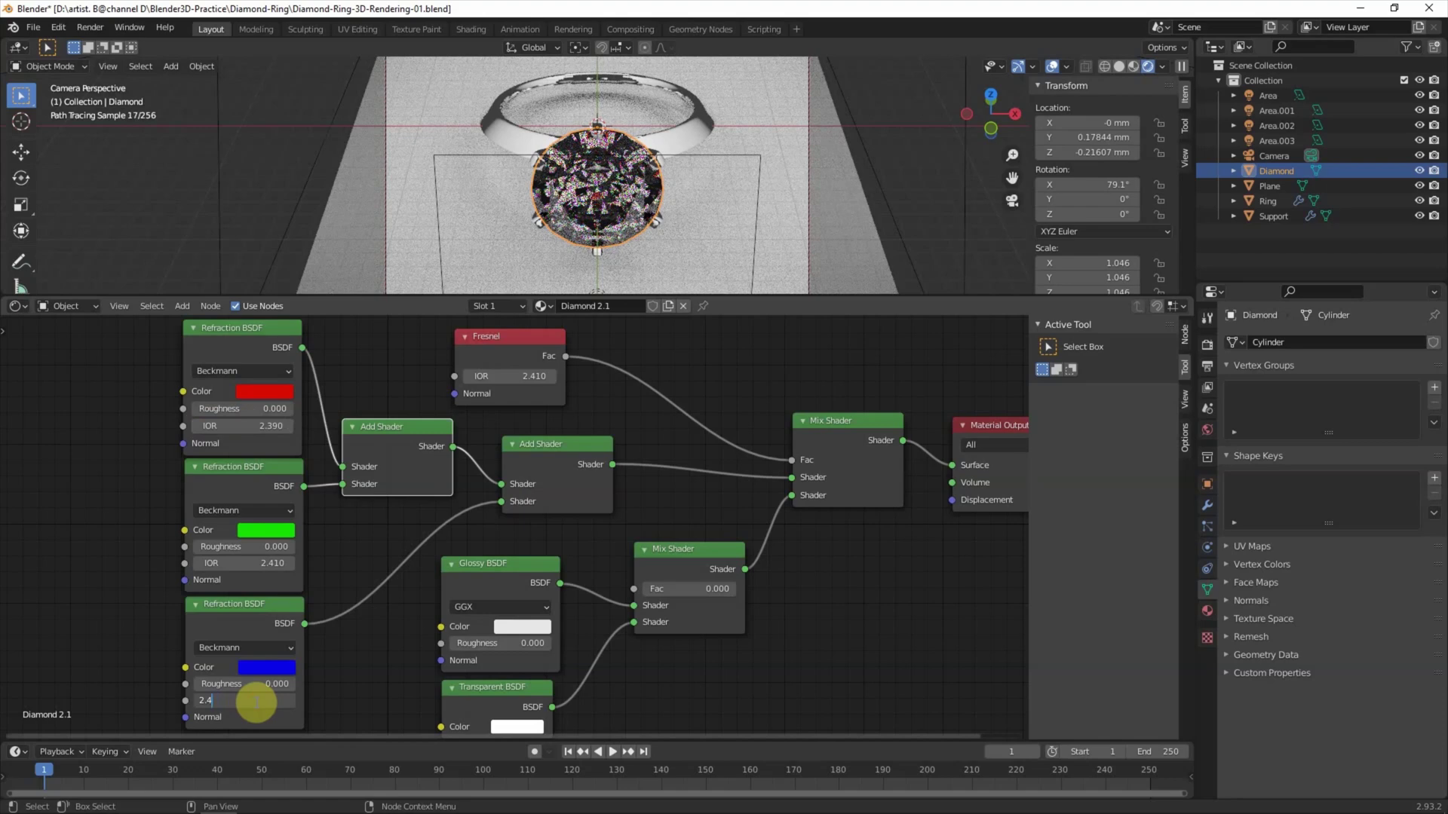
text(3)
key(Return)
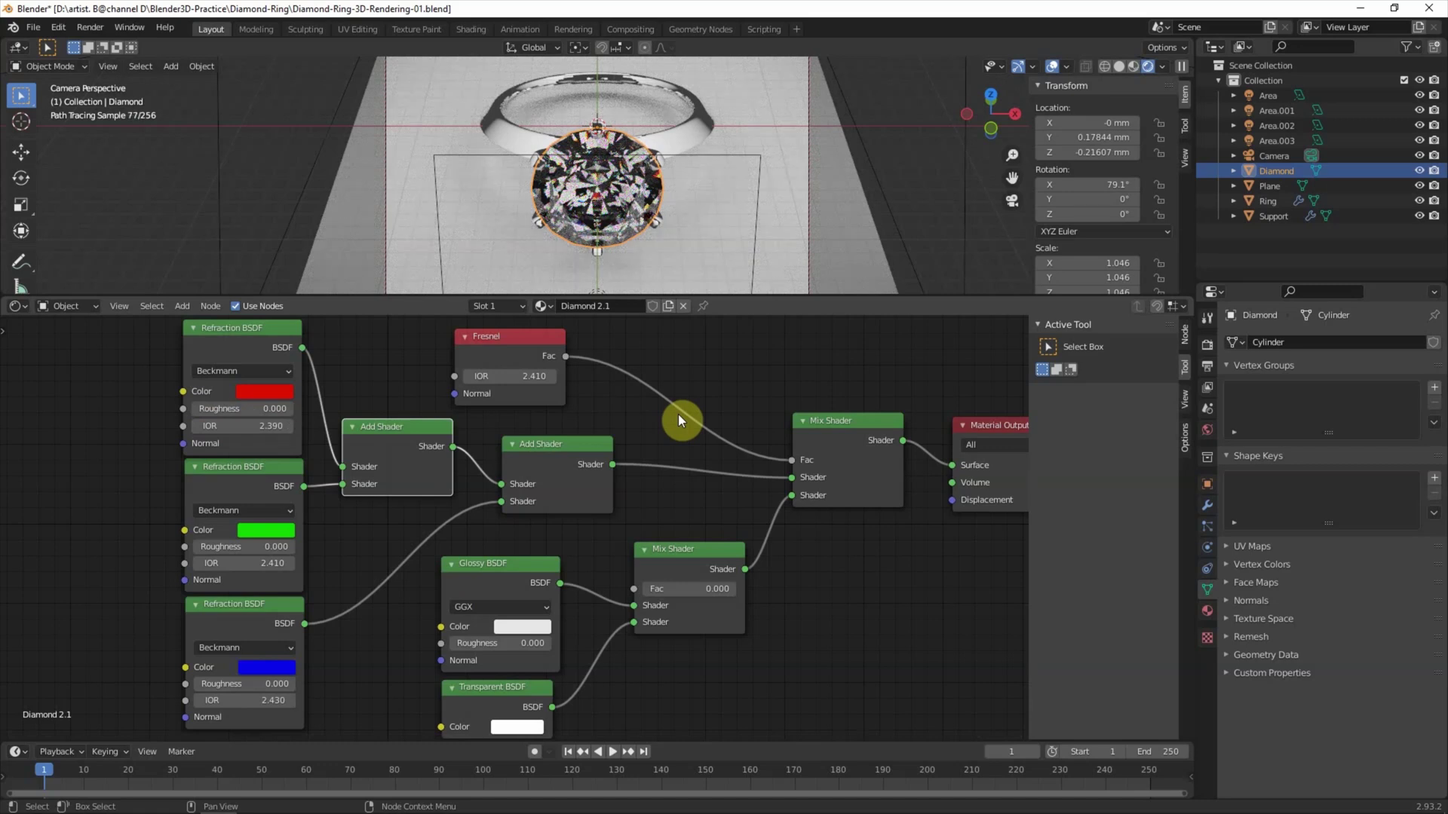
middle_drag(780, 378, 720, 377)
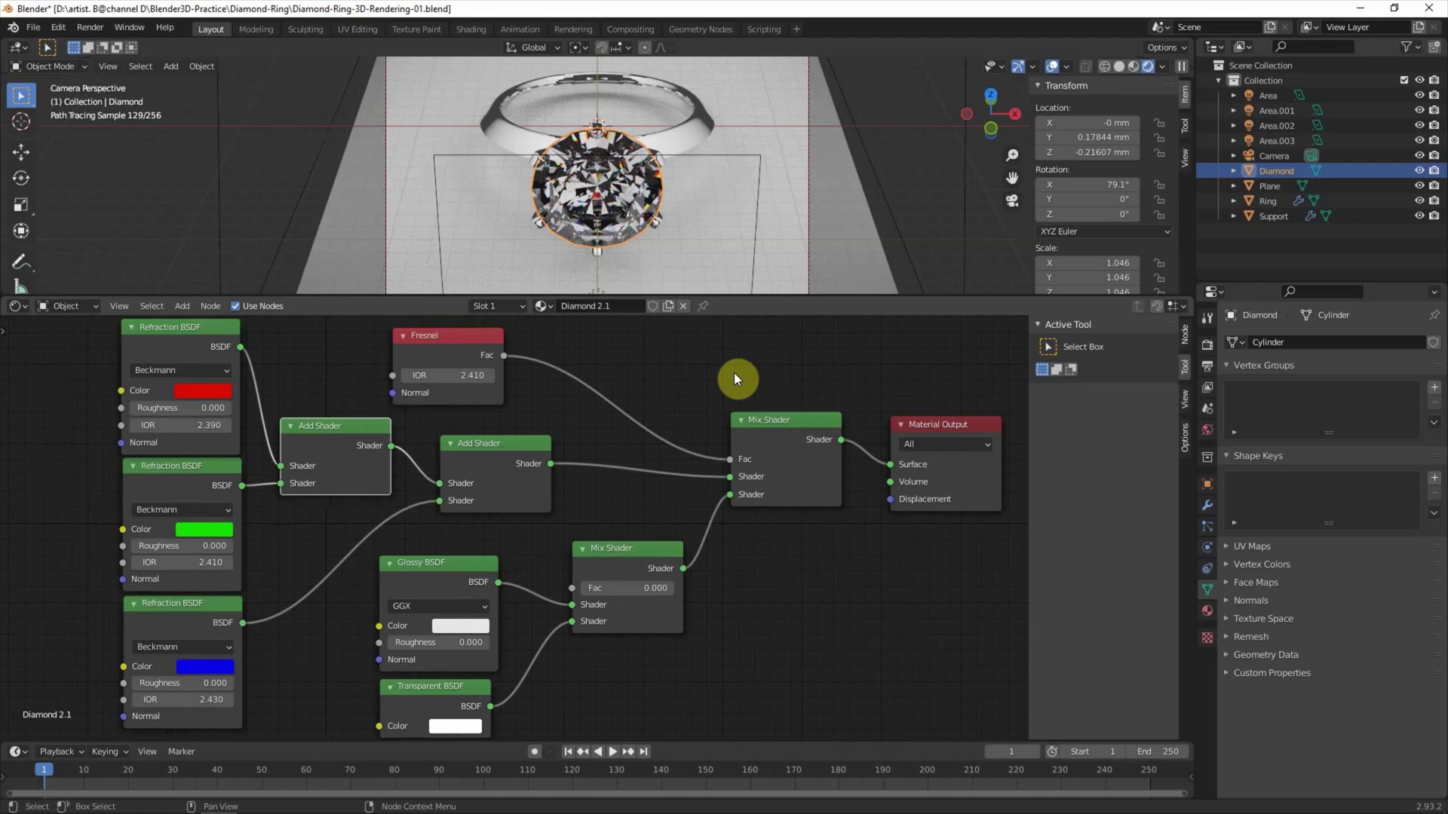
click(793, 244)
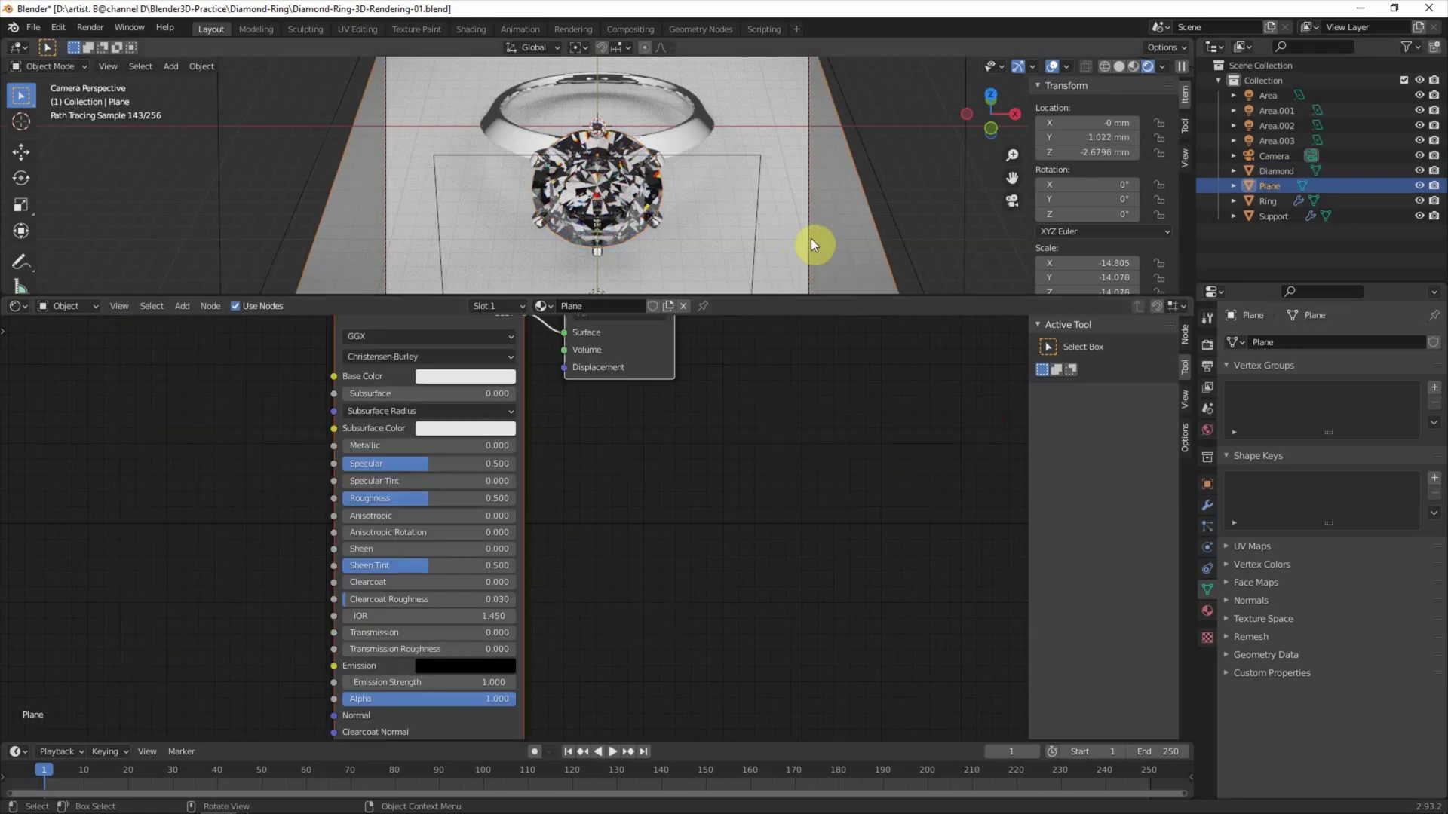
- Lower the Plane's Principled BSDF base colour from white to a mid grey
click(496, 377)
click(549, 156)
click(808, 408)
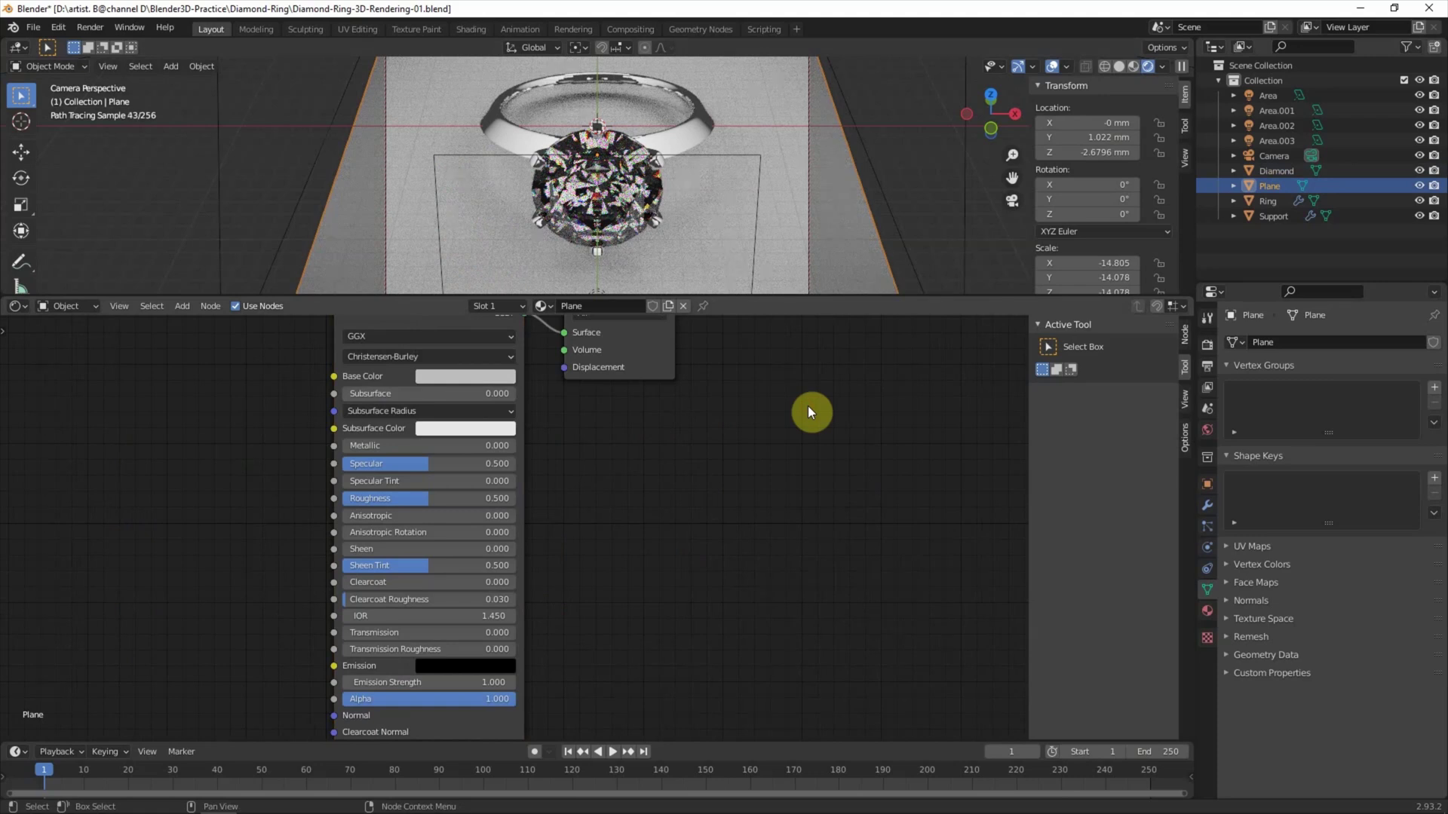
click(687, 127)
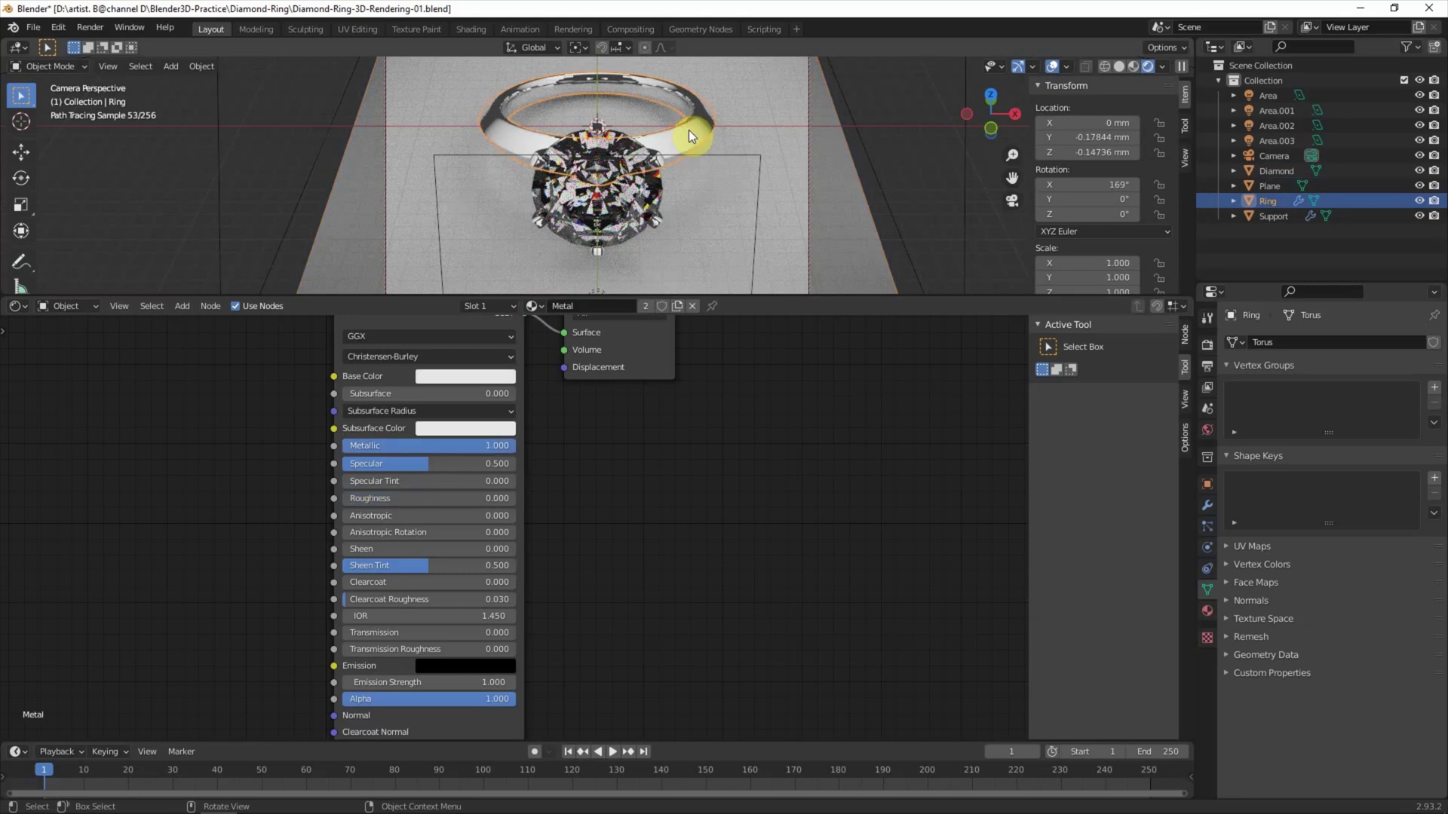
- Set the Support prongs' Subdivision modifier render level to 6
click(1207, 612)
click(1206, 506)
click(1361, 424)
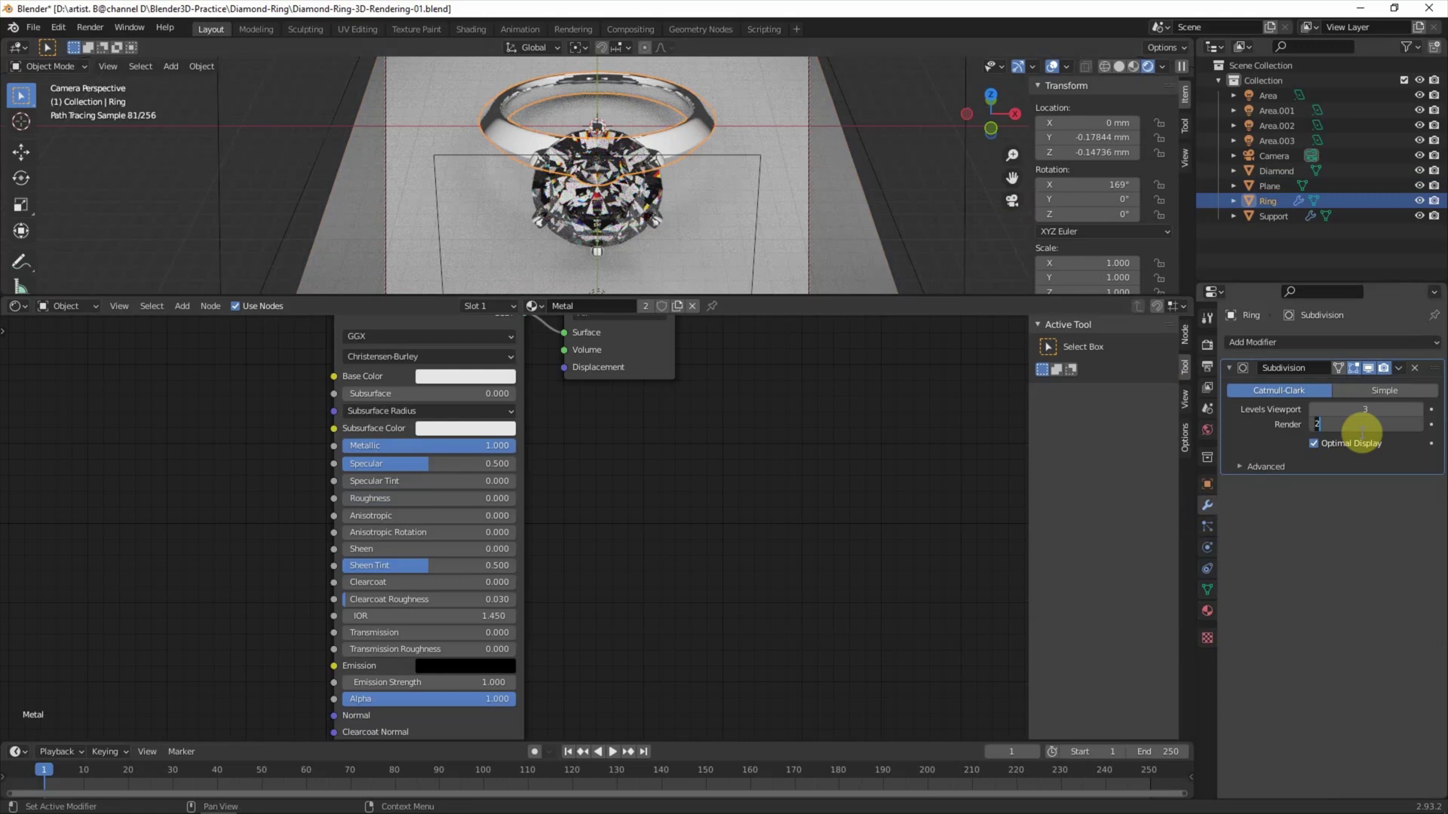
click(599, 125)
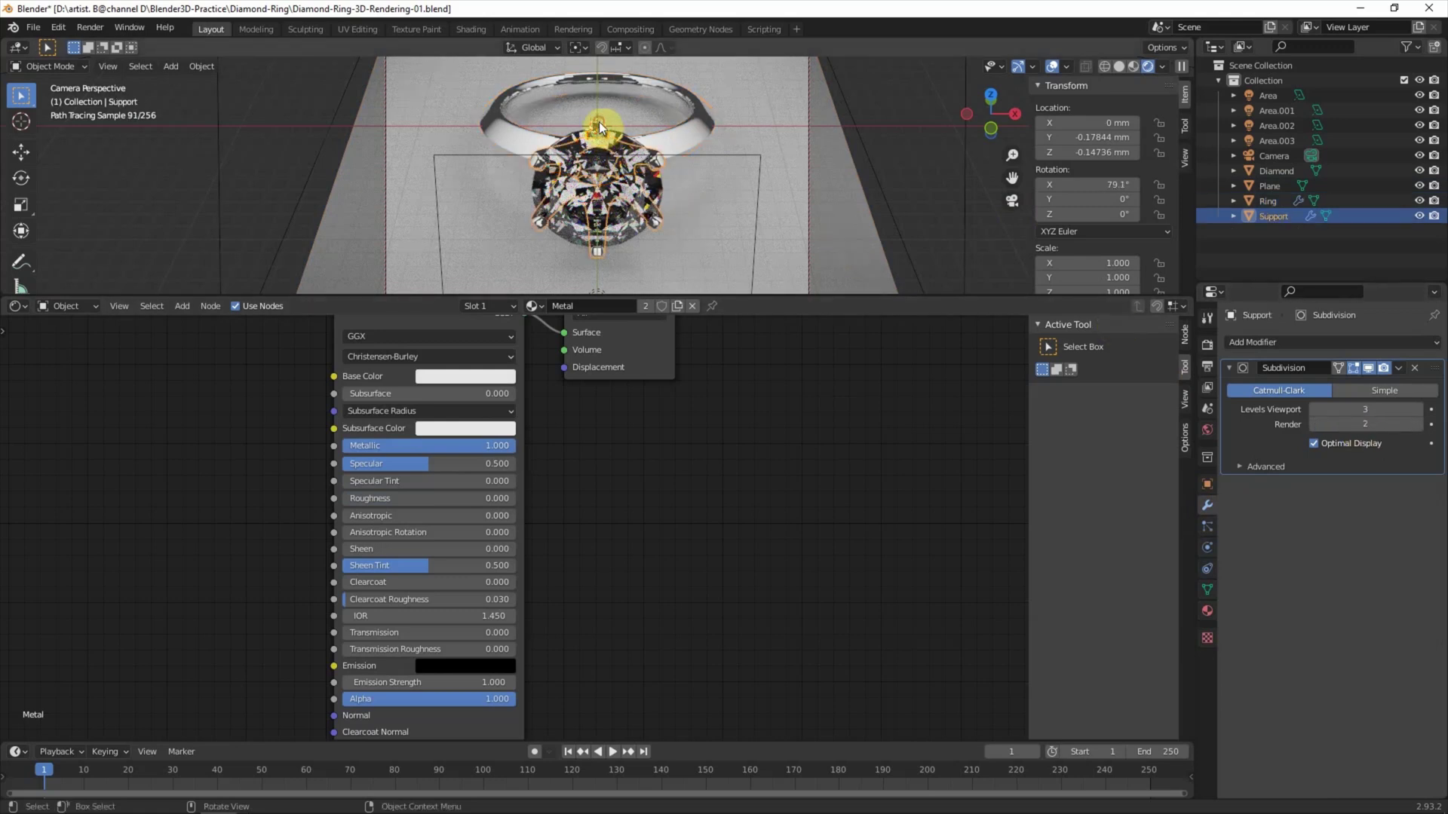
double_click(1364, 424)
text(6)
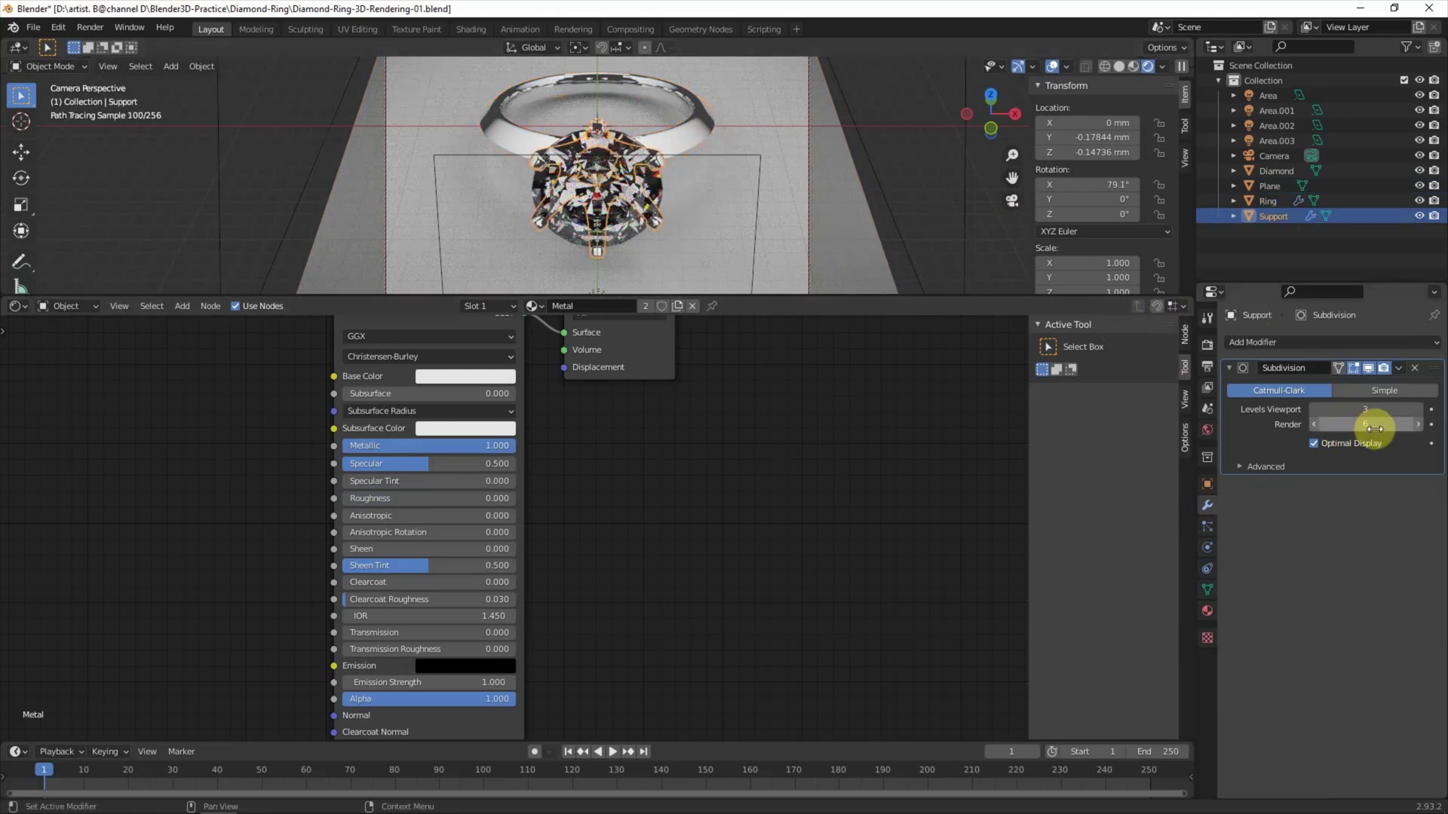
key(Return)
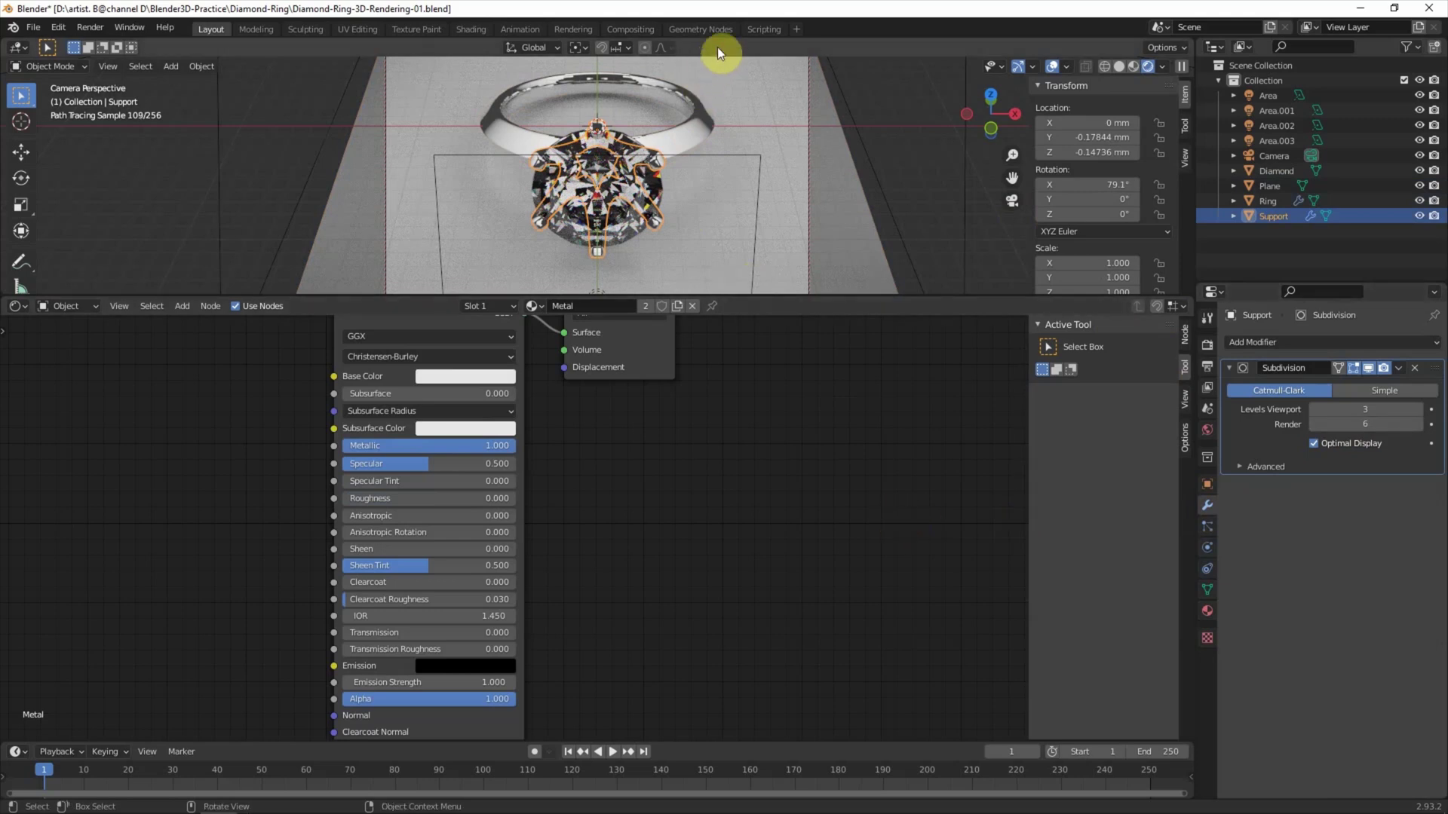
click(93, 28)
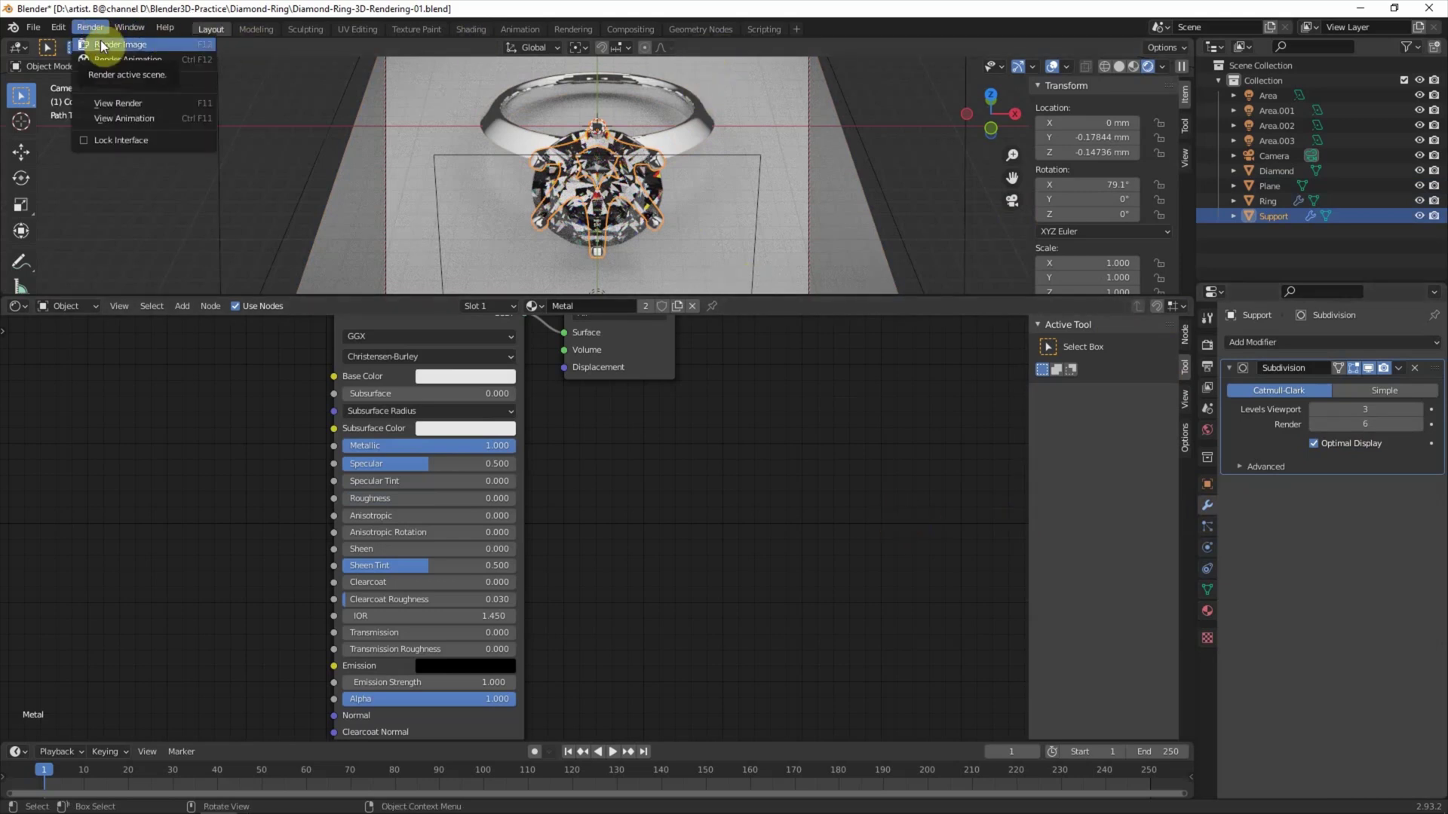
- Review View Layer and Output settings, then switch the lower Shader Editor to a 3D Viewport
click(1207, 385)
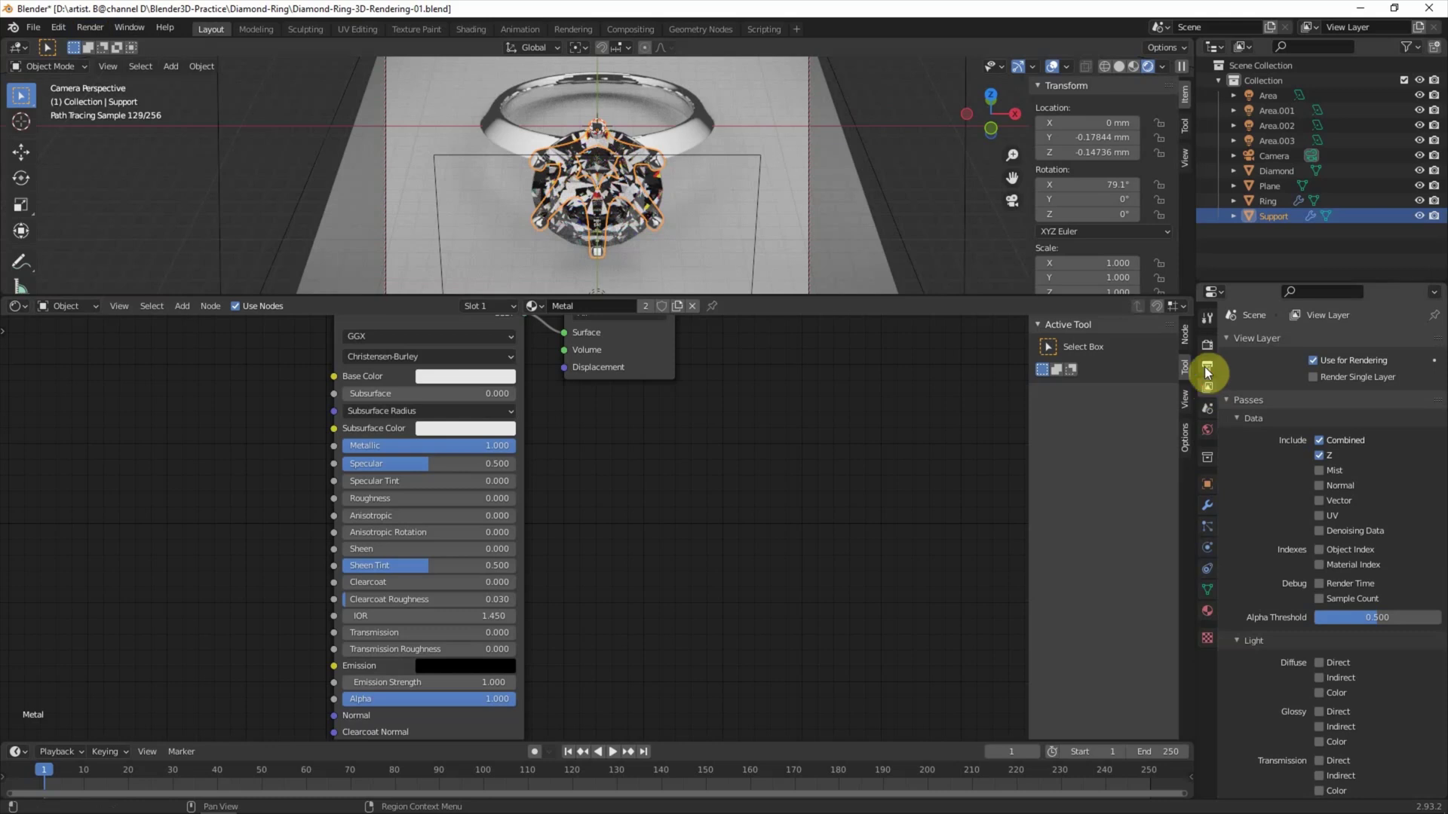
click(1204, 366)
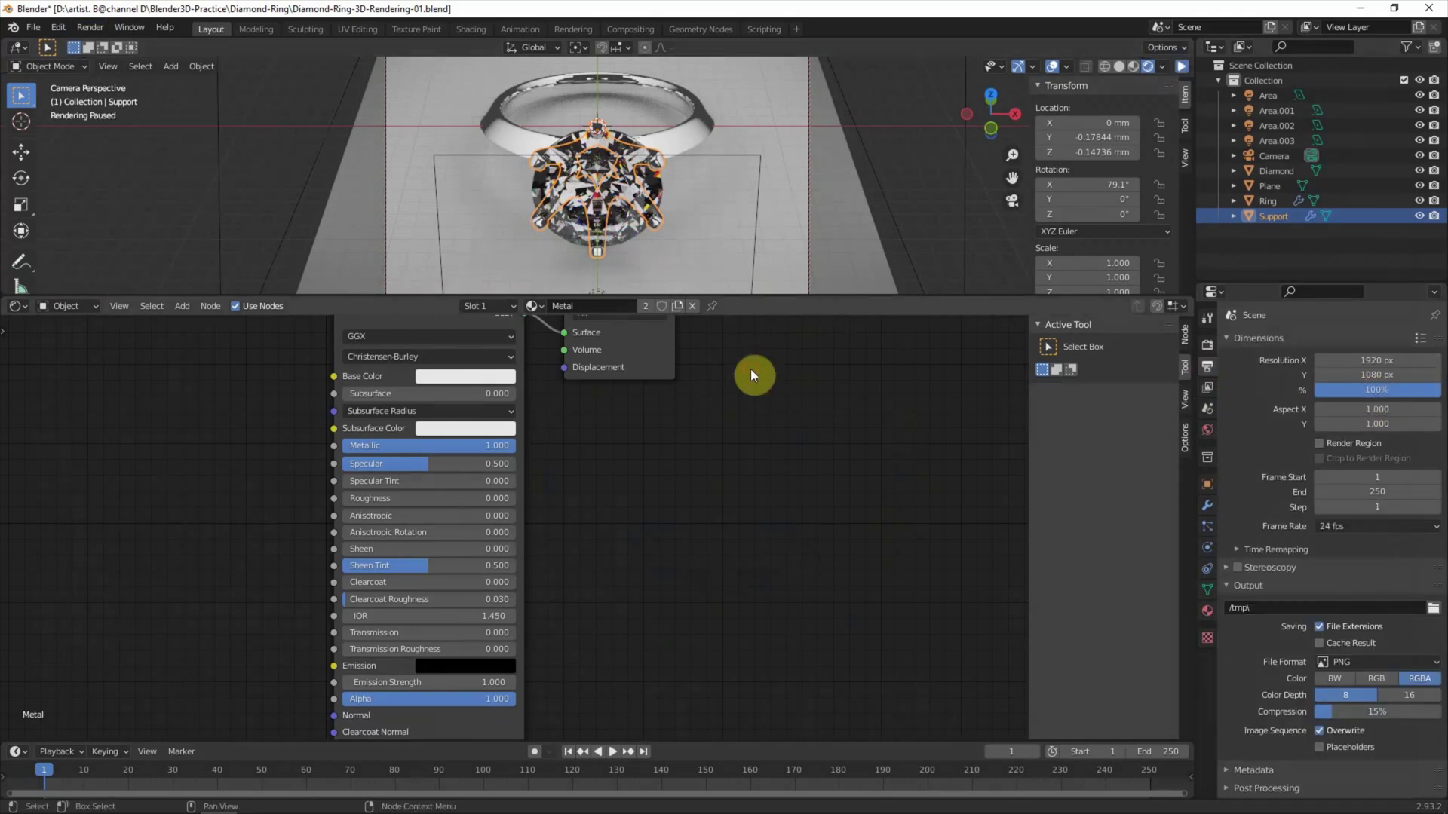
click(24, 308)
click(55, 354)
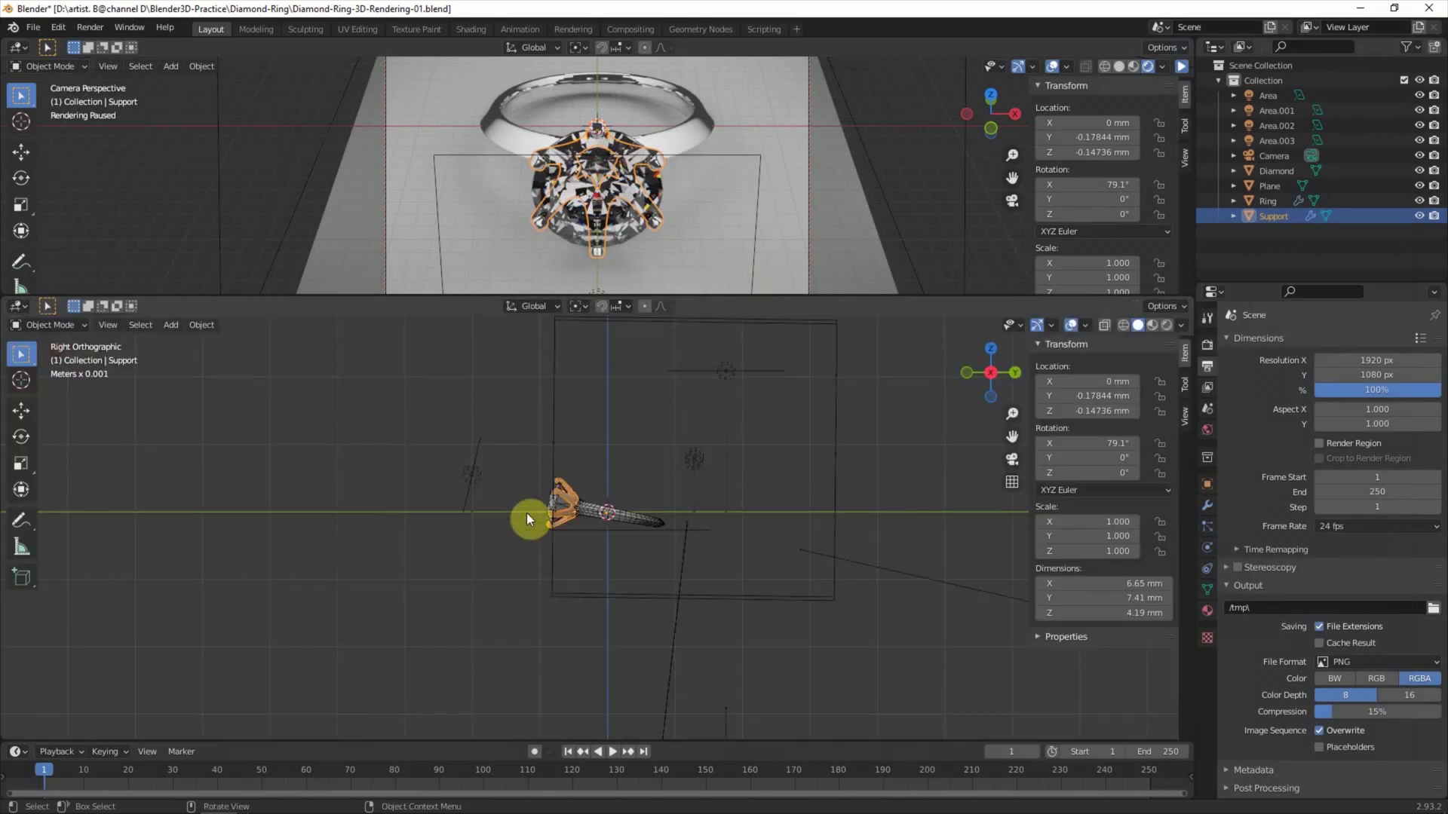
- Set Area.002's power to 8 mW and drag Area.001's power down toward 6 mW
middle_drag(785, 469, 735, 469)
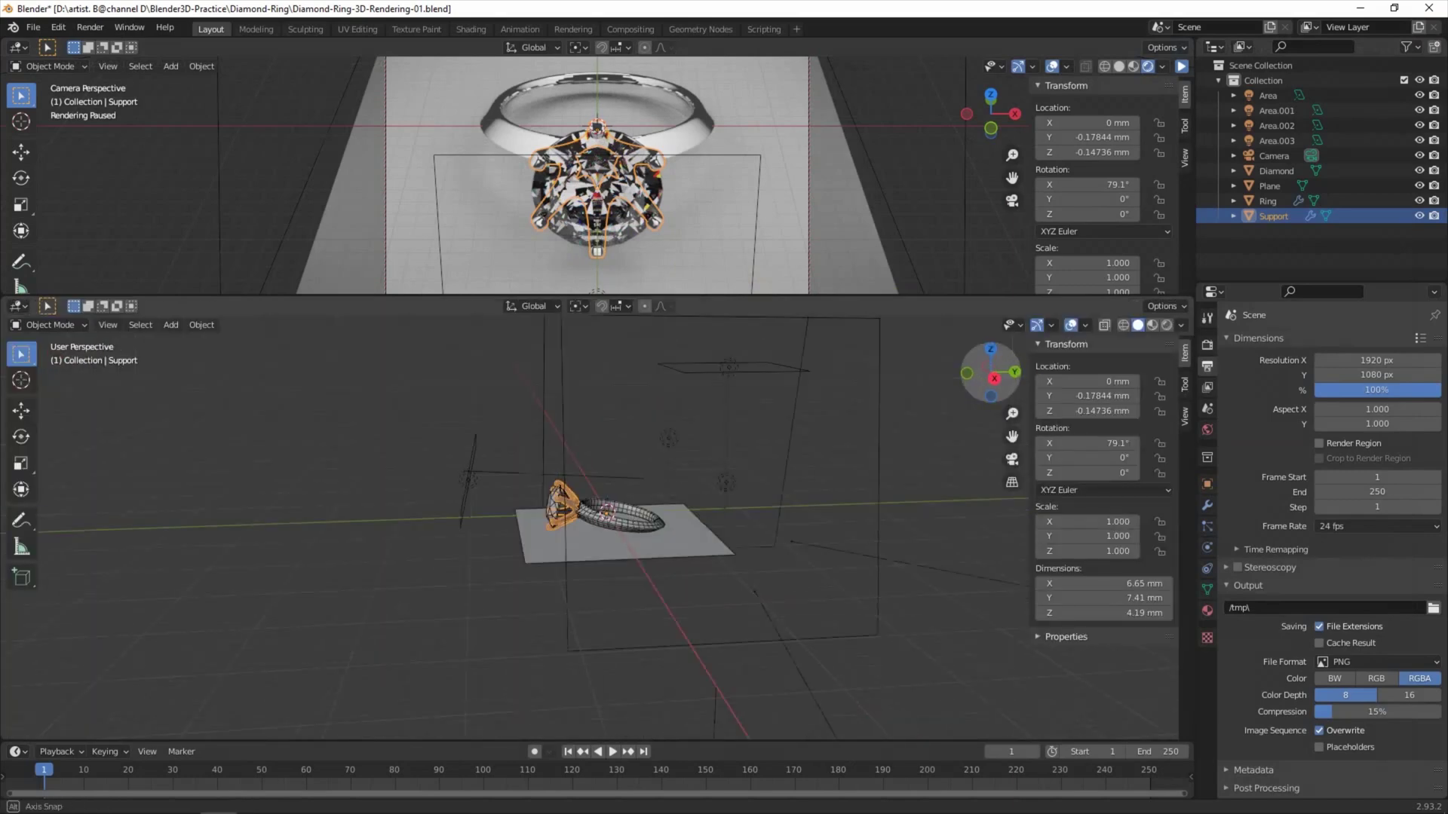
click(748, 475)
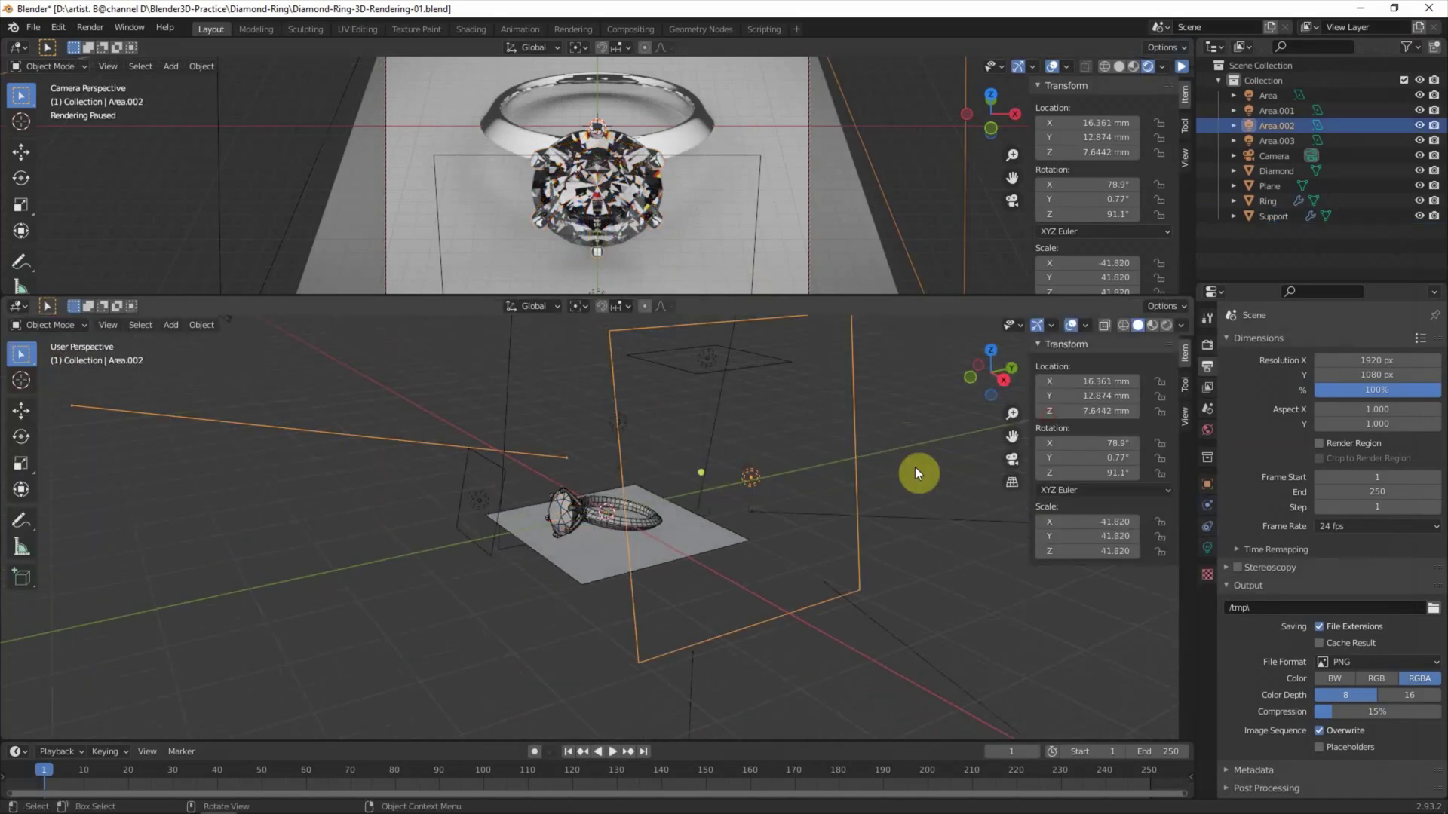
click(1207, 549)
text(8)
key(Return)
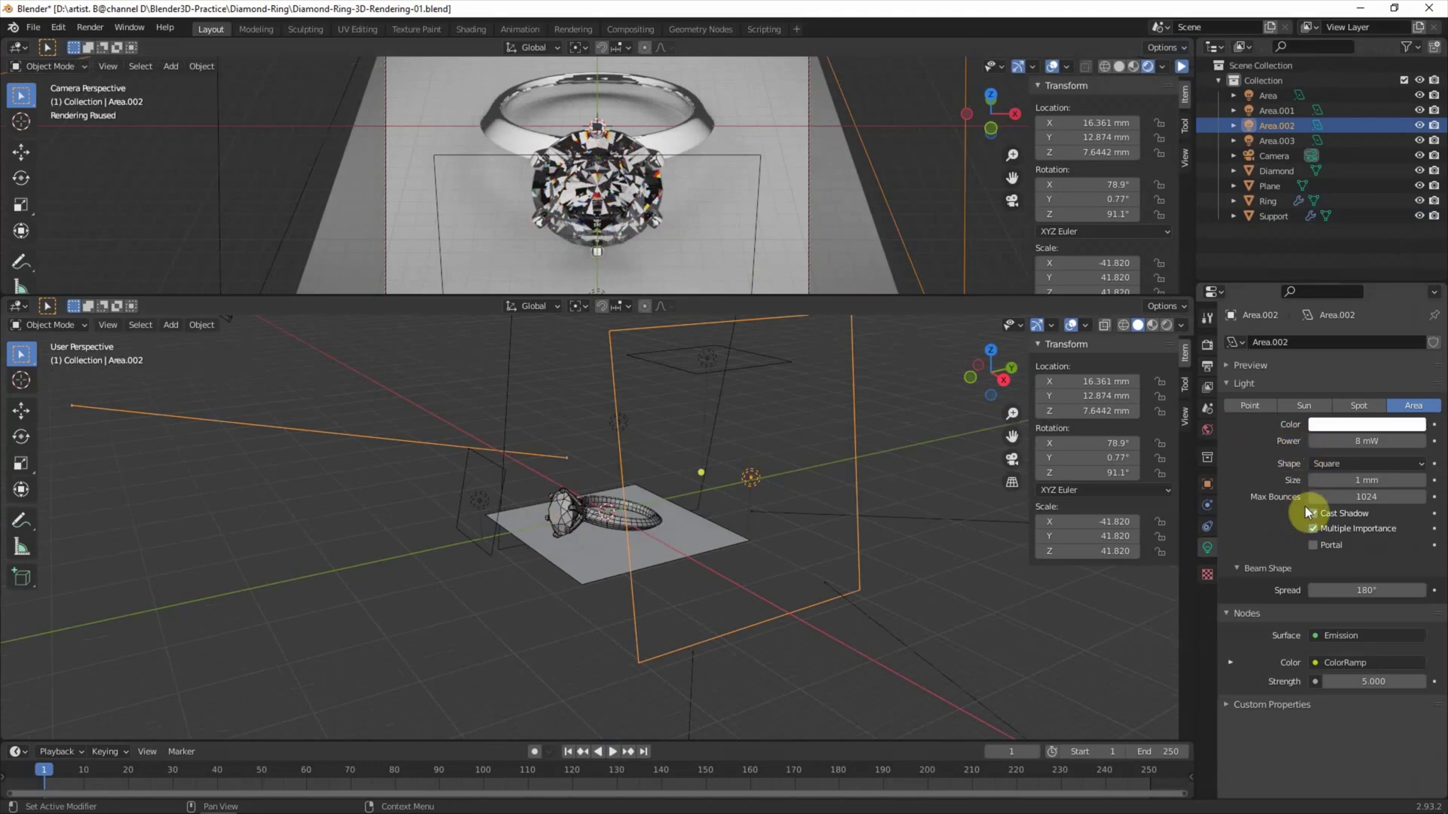
click(504, 388)
click(1275, 111)
click(1181, 67)
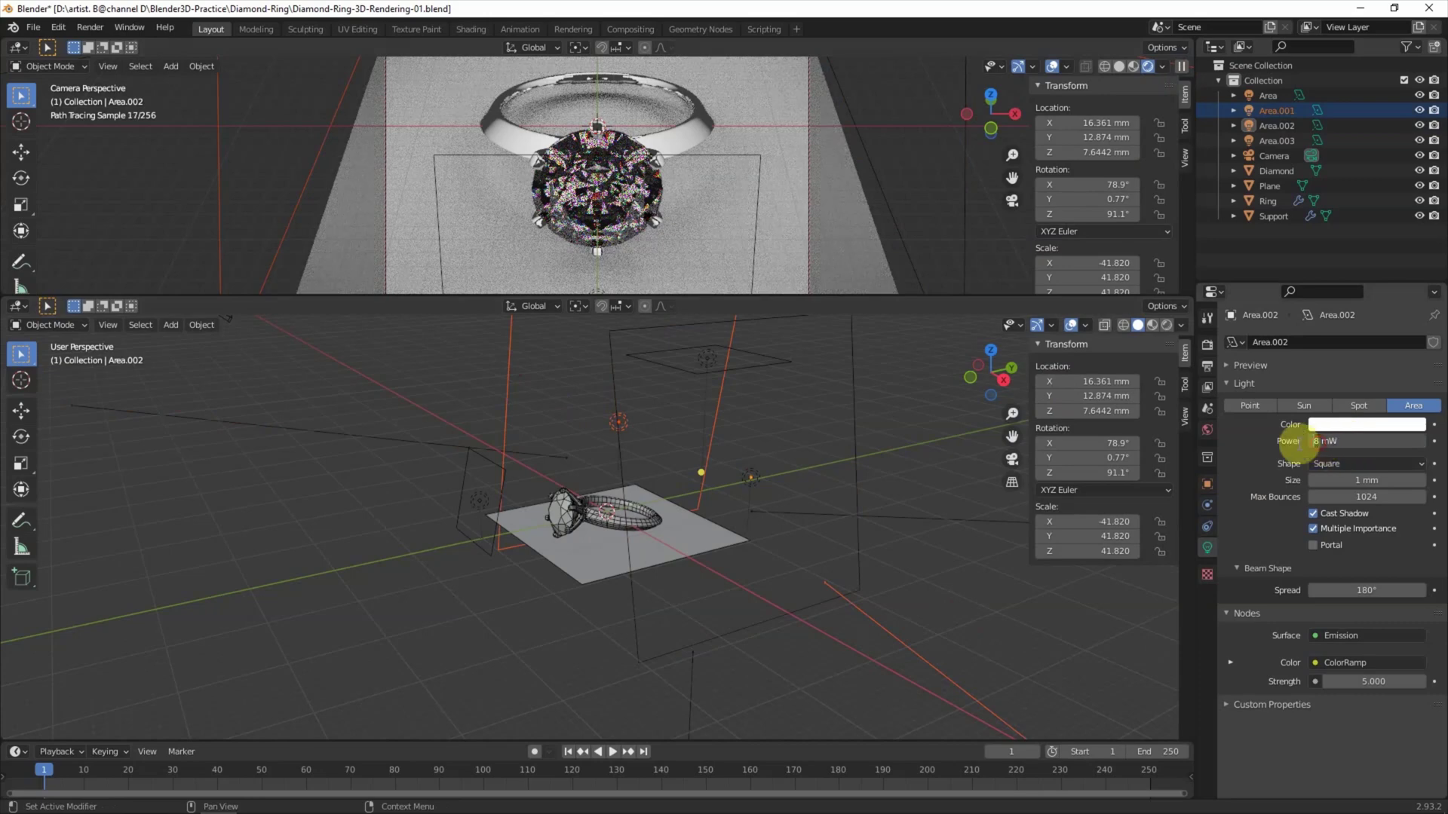
drag(1350, 441, 1284, 445)
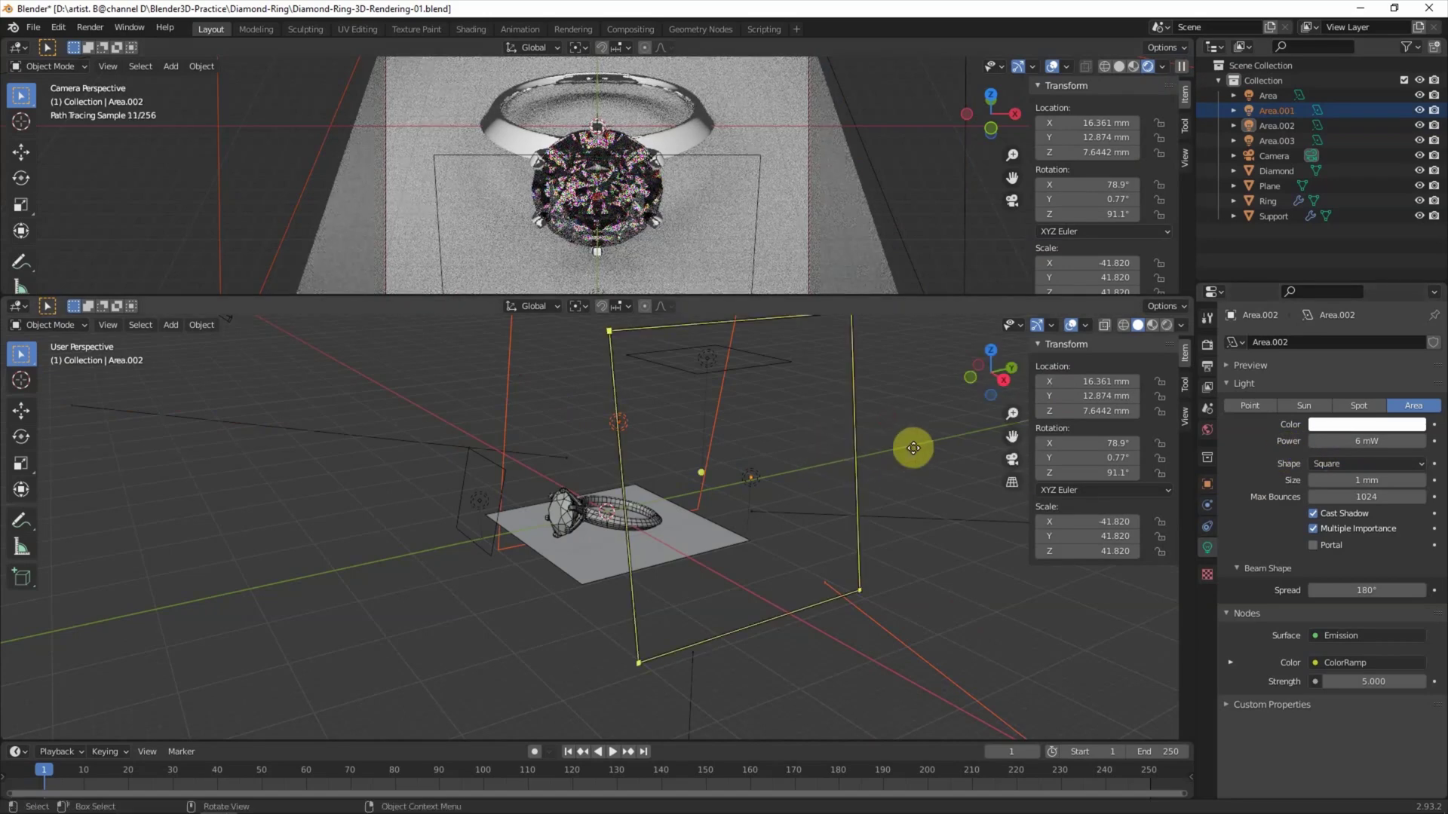
- Try Area.001 power values, settling on 8 mW after testing 80 mW
click(840, 411)
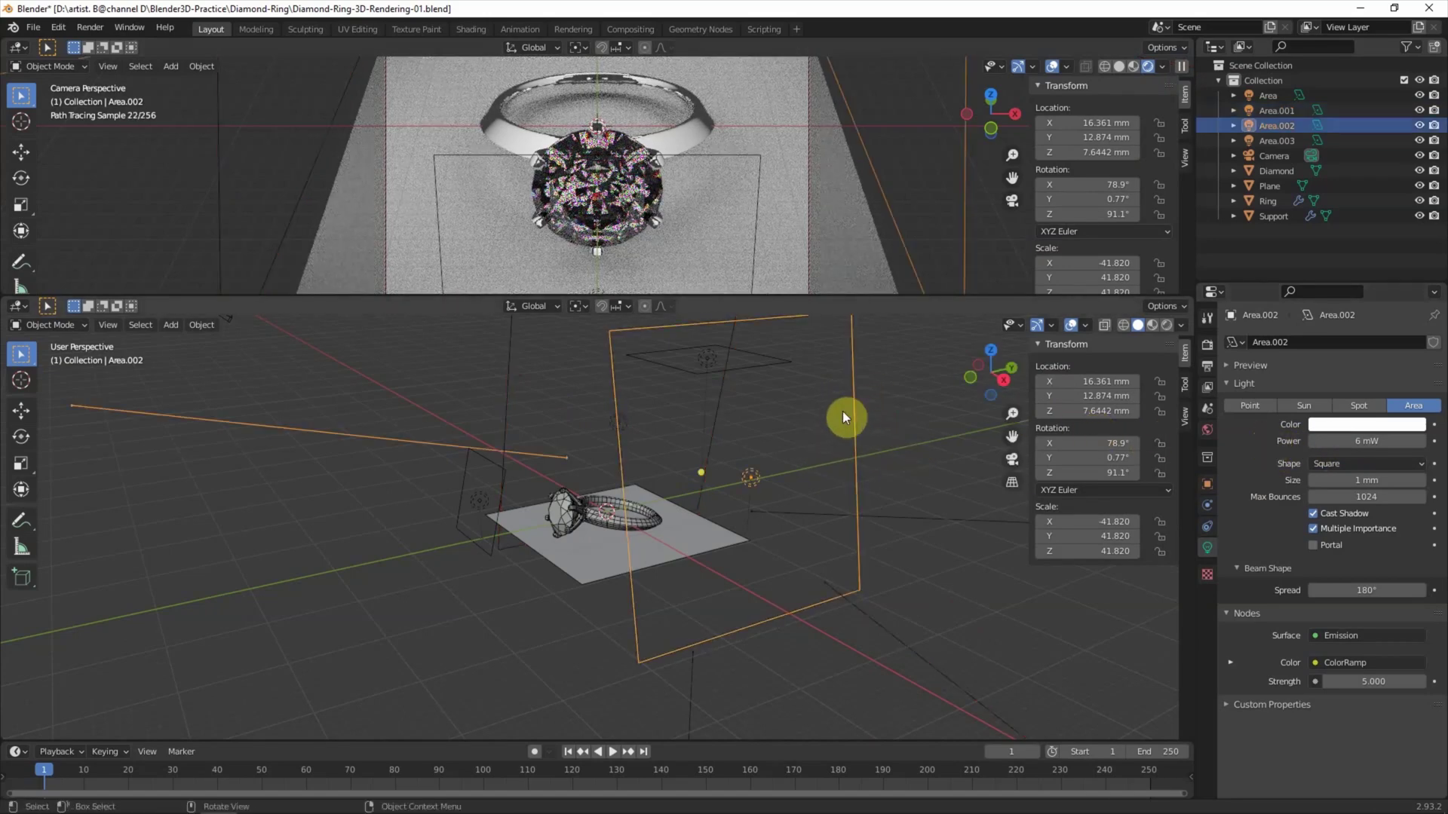
click(1276, 110)
click(1347, 443)
text(8)
key(Return)
double_click(1309, 441)
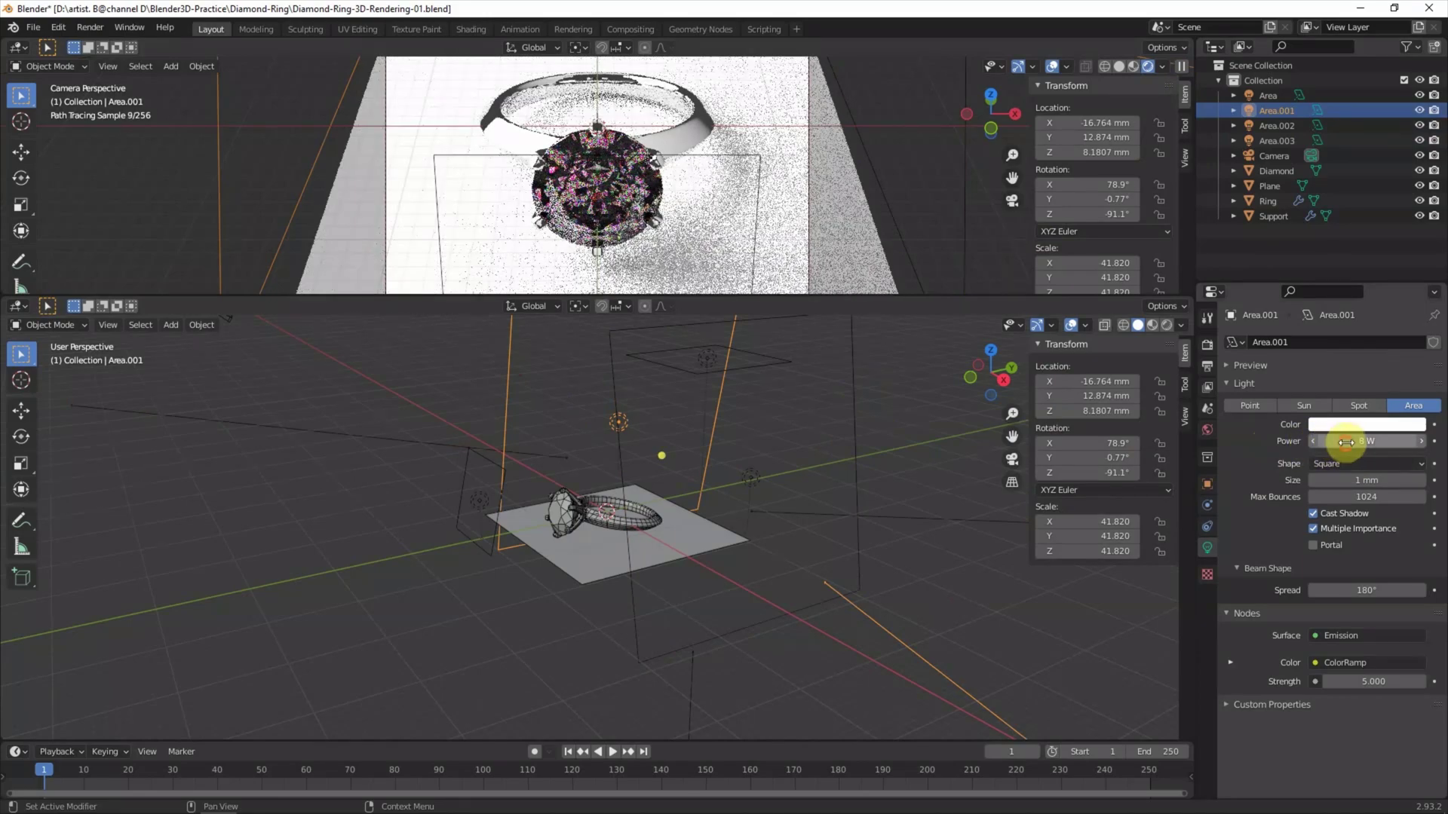
text(80mw)
key(Return)
double_click(1325, 441)
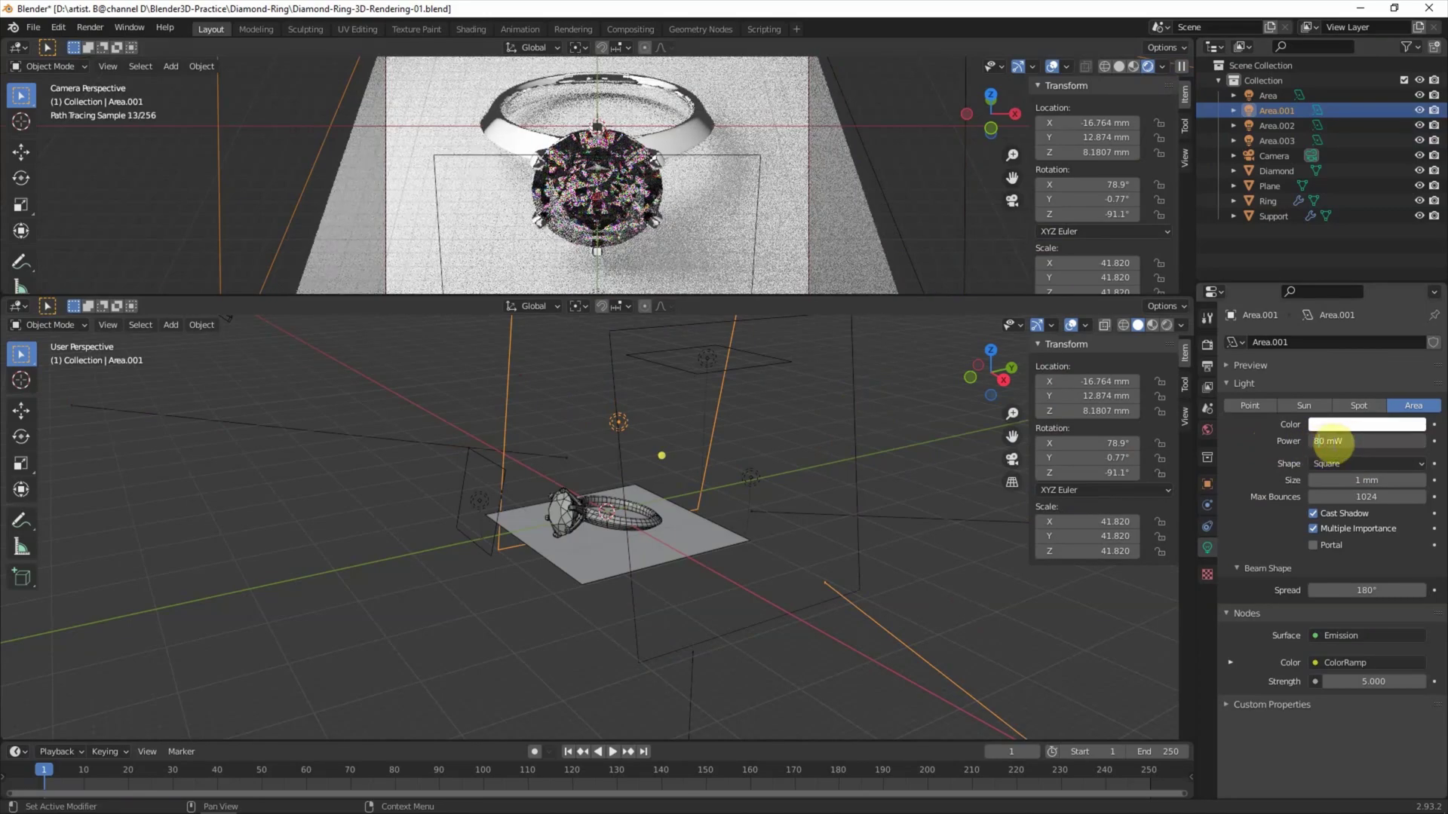
text(8mw)
key(Return)
- Reconfirm Area.001's power and set Area.002's power to 5 mW
click(873, 417)
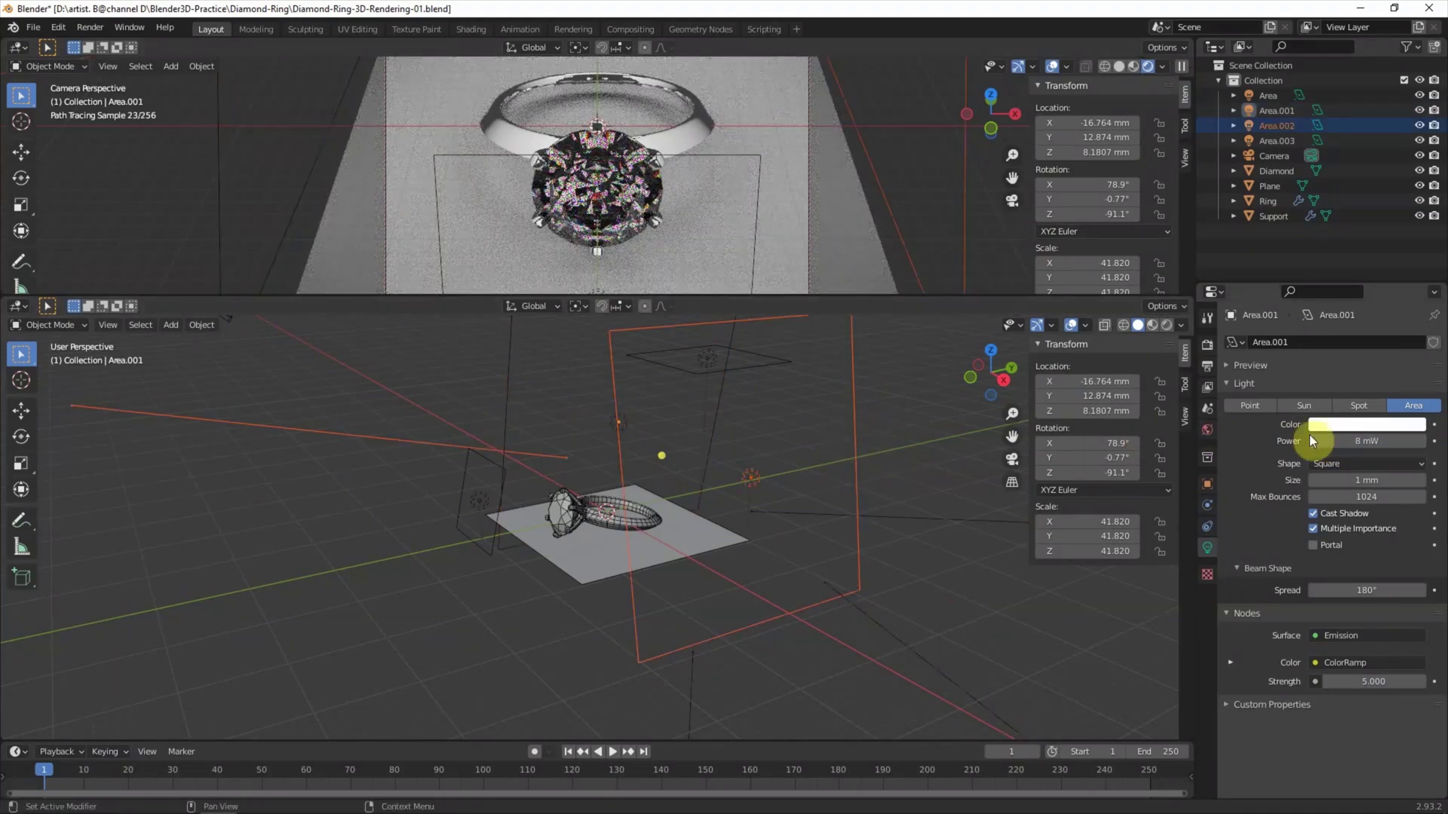
click(1269, 142)
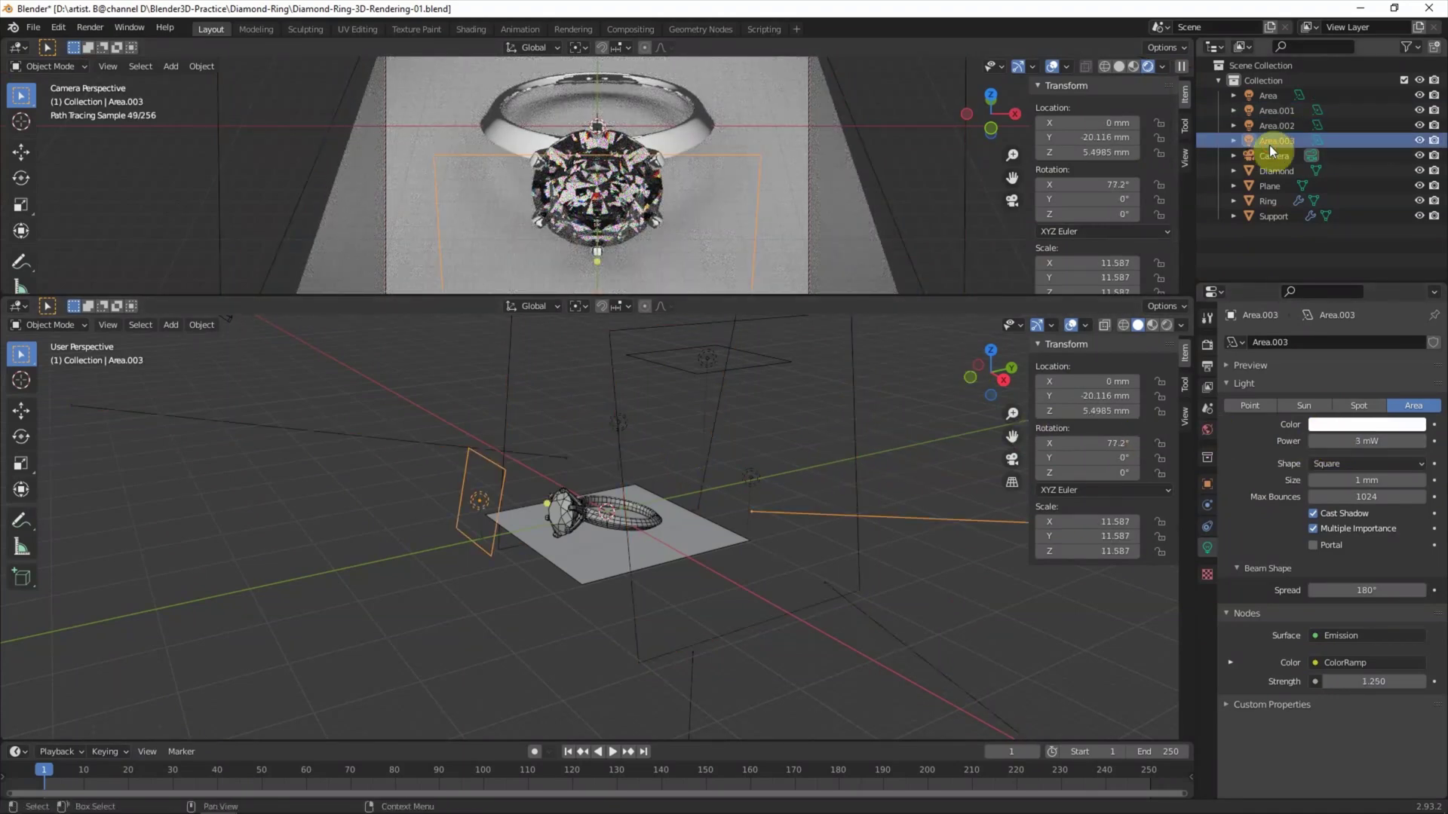
click(1275, 125)
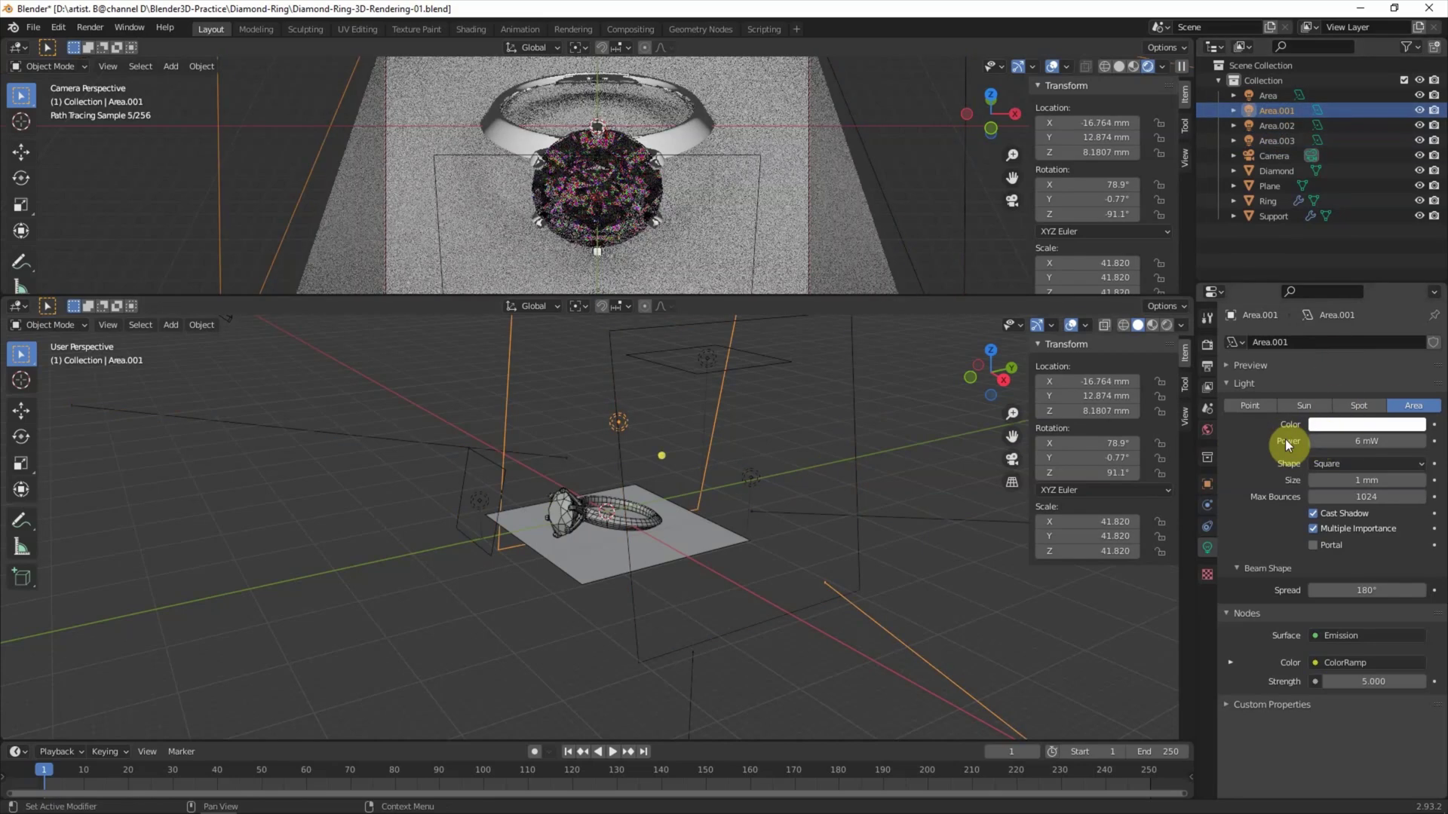
click(1316, 441)
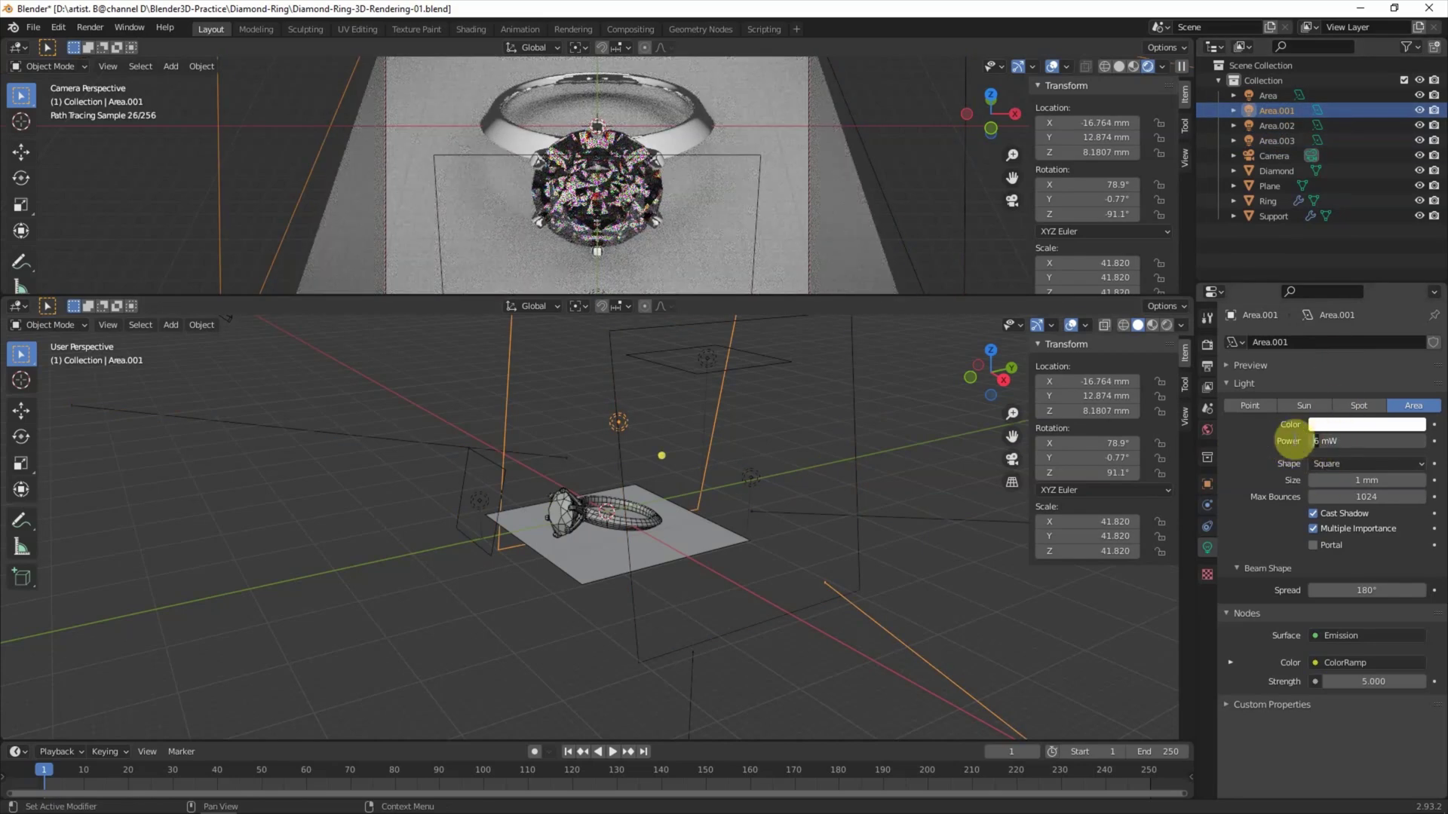
key(Return)
click(1275, 125)
click(1320, 441)
key(BackSpace)
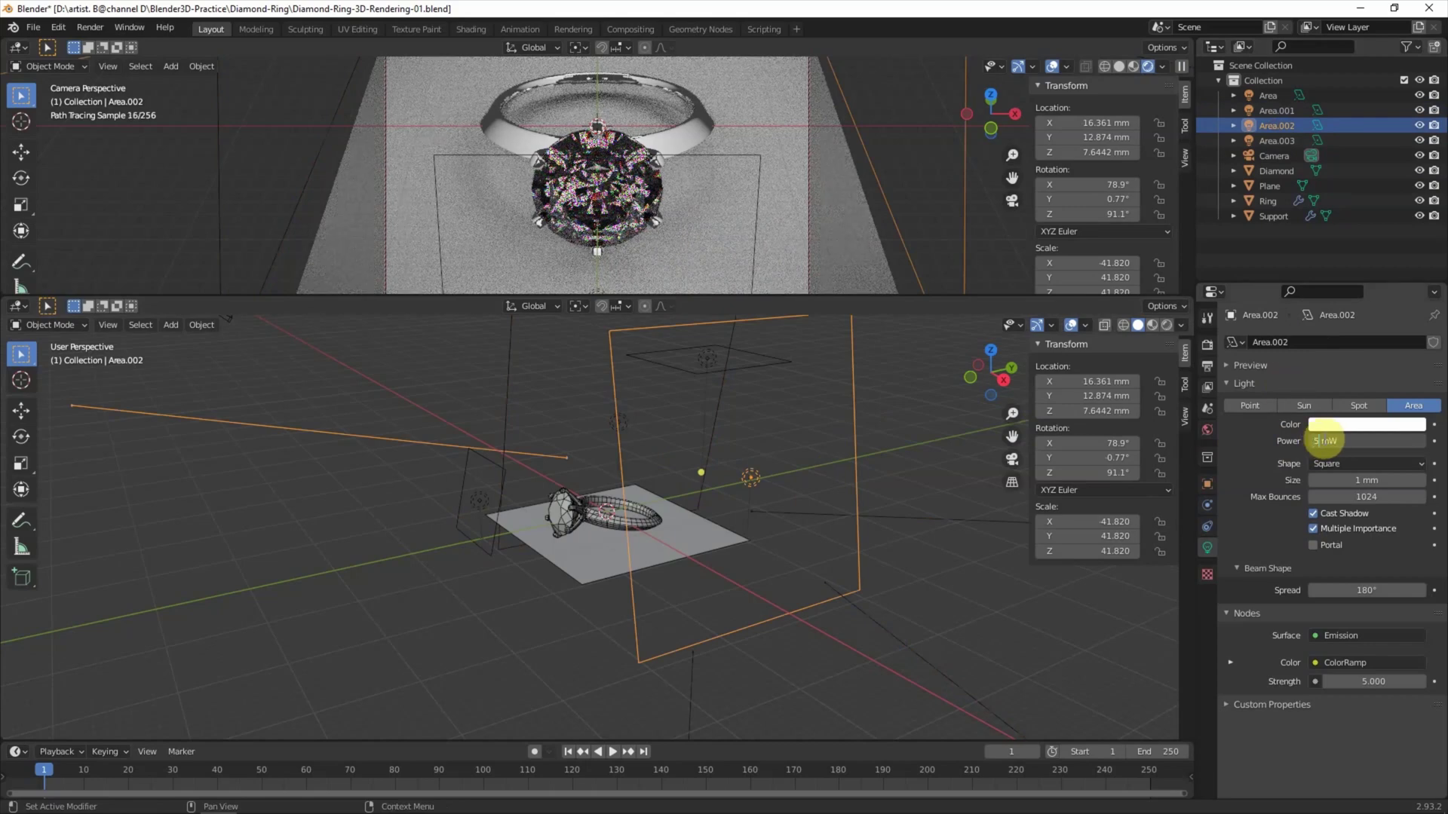
text(5)
key(Return)
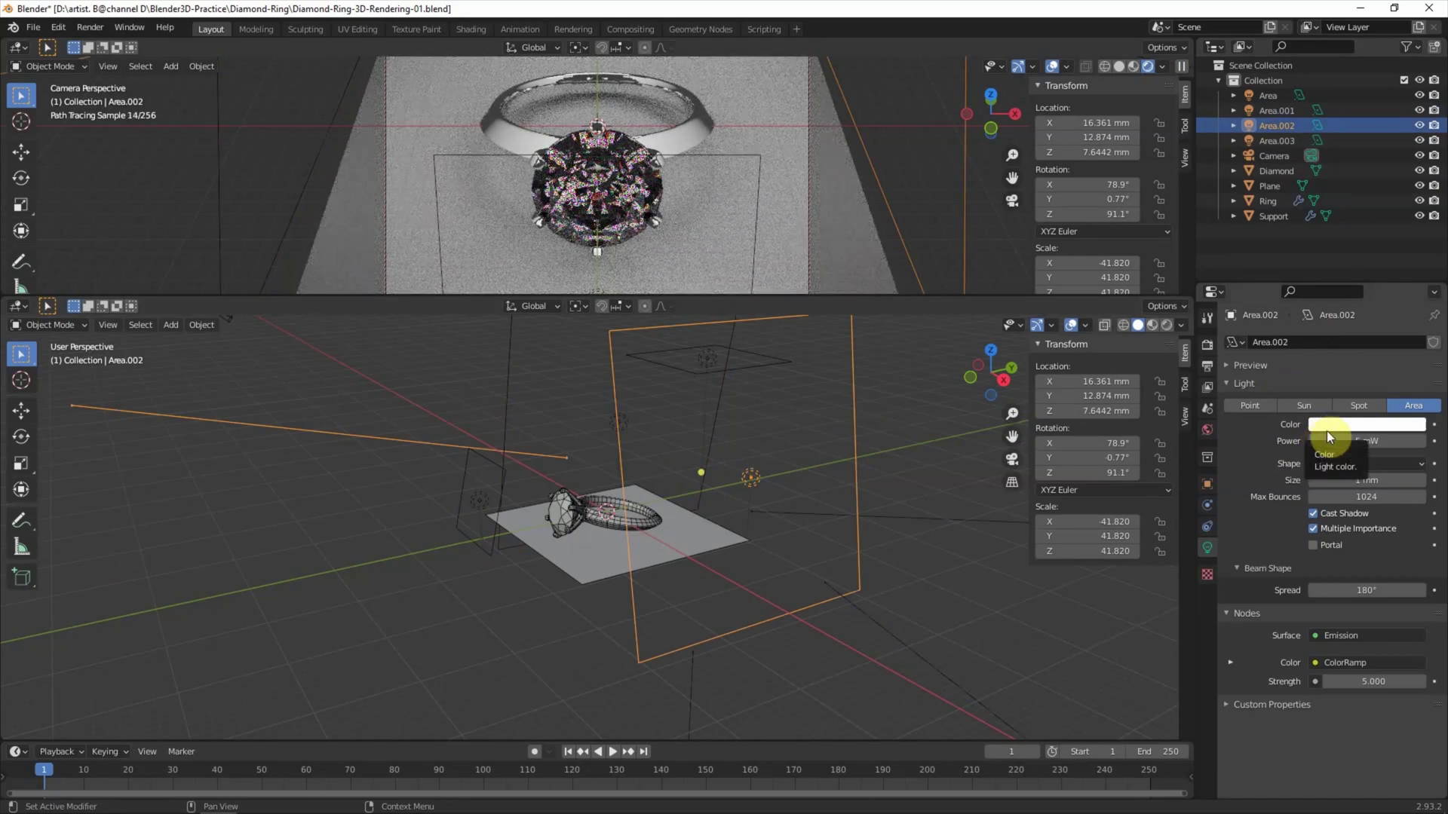
- Set Area.003 and the top Area light to 5 mW, then Area.003 to 4 mW
click(1276, 140)
click(1316, 441)
text(5)
key(Return)
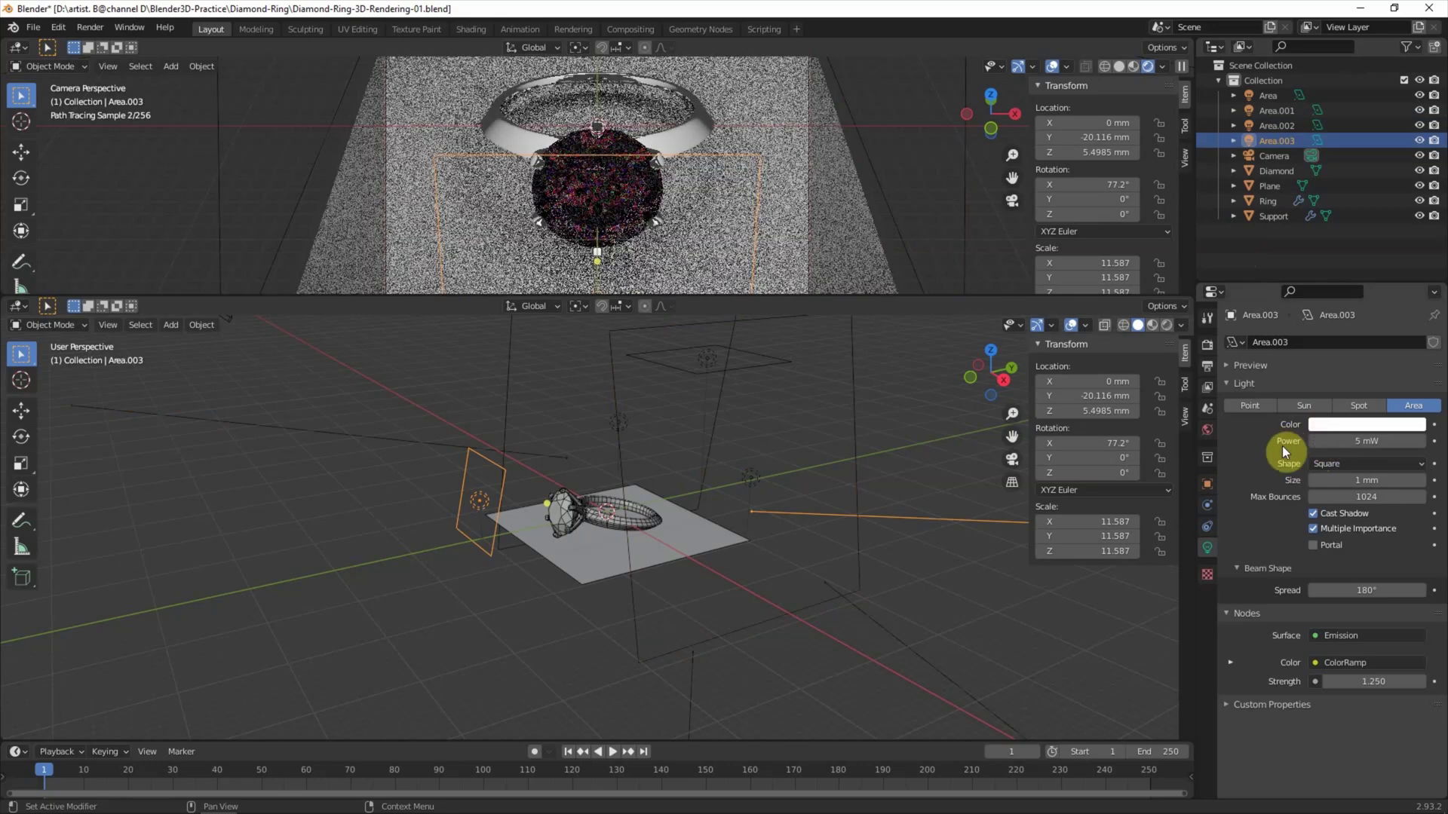
click(697, 377)
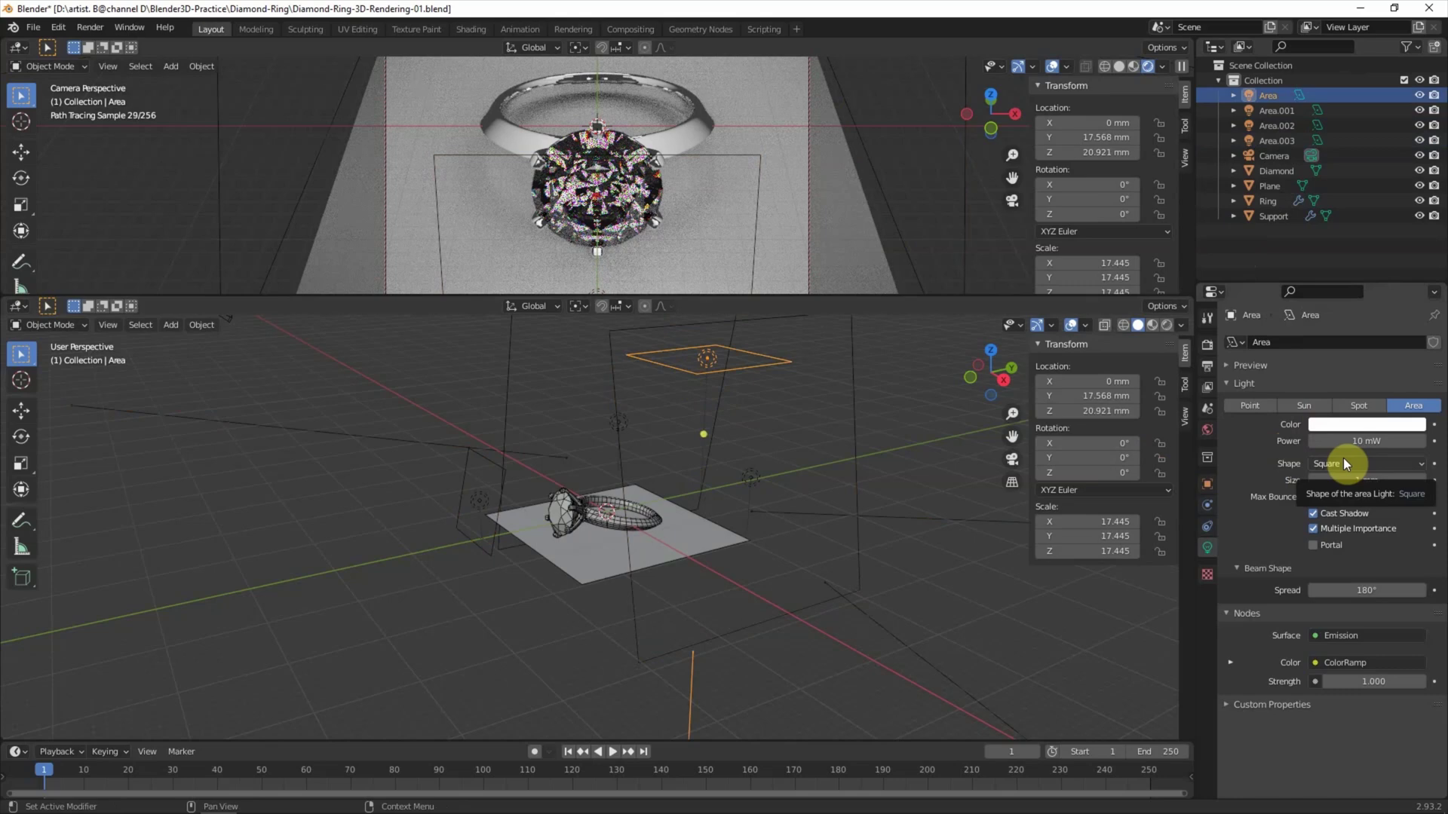
click(1312, 441)
text(5)
key(Return)
click(1274, 140)
text(4)
key(Return)
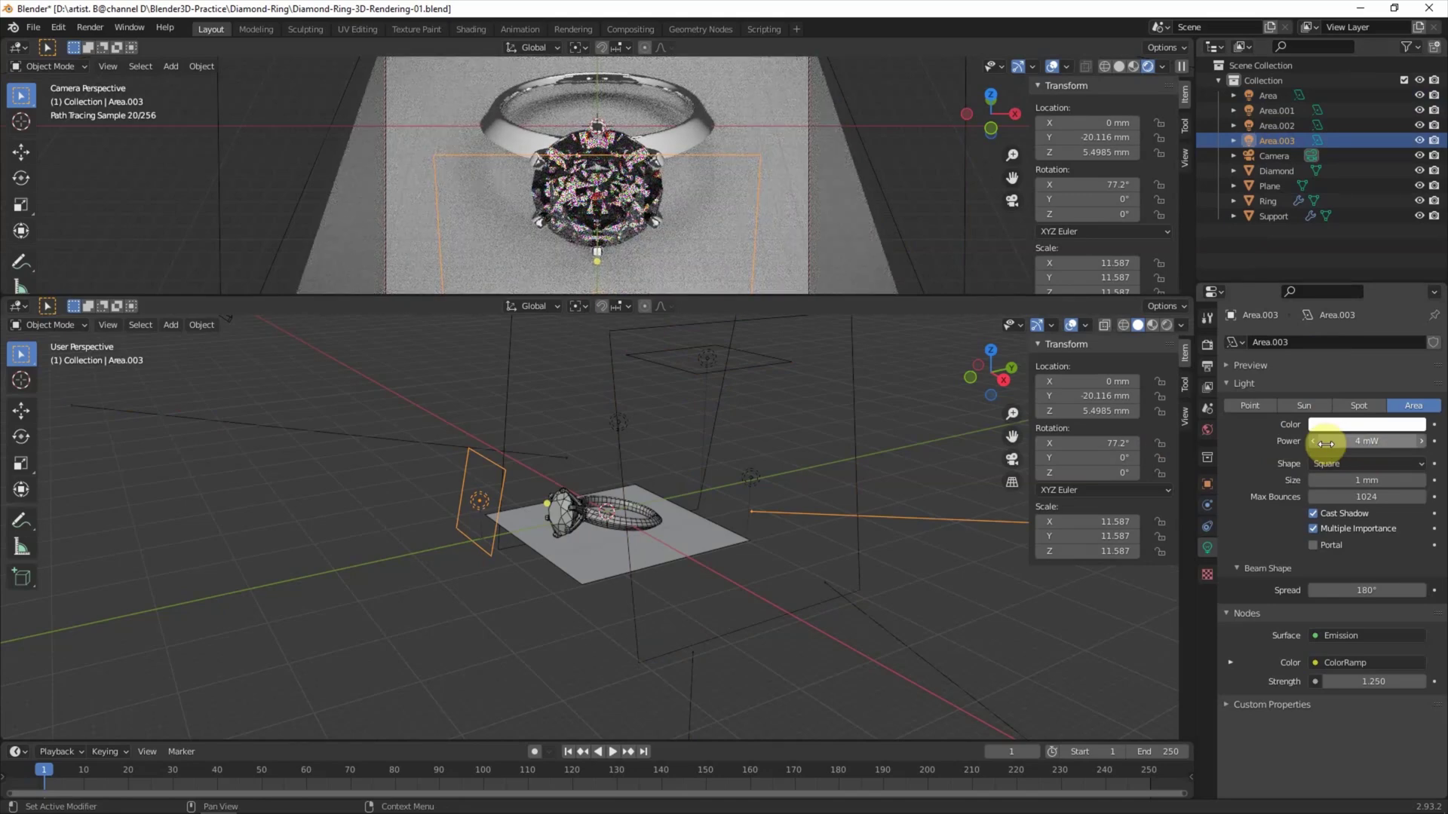
click(84, 28)
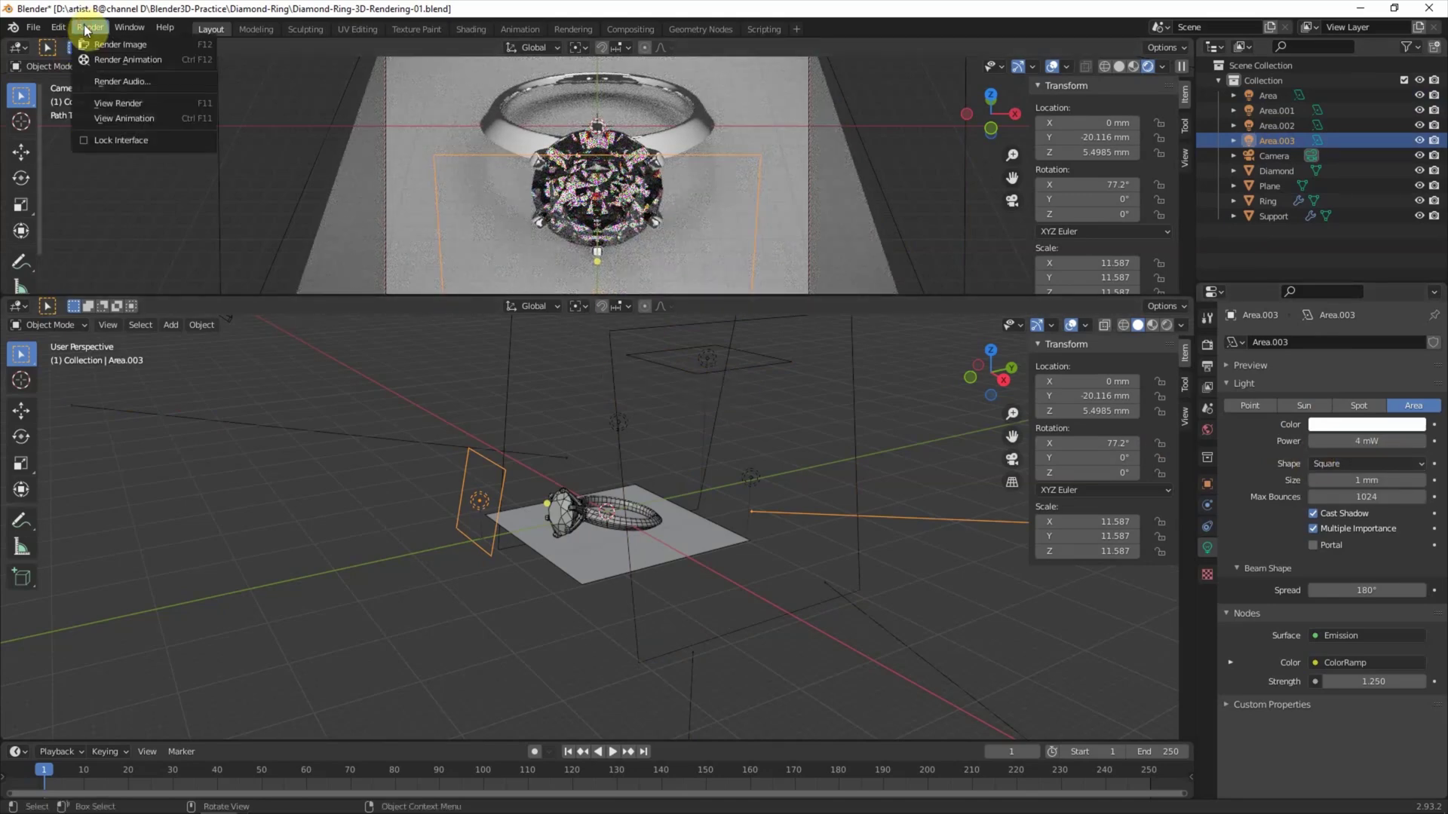
- Render the final diamond ring image, restarting the render with F12
click(101, 45)
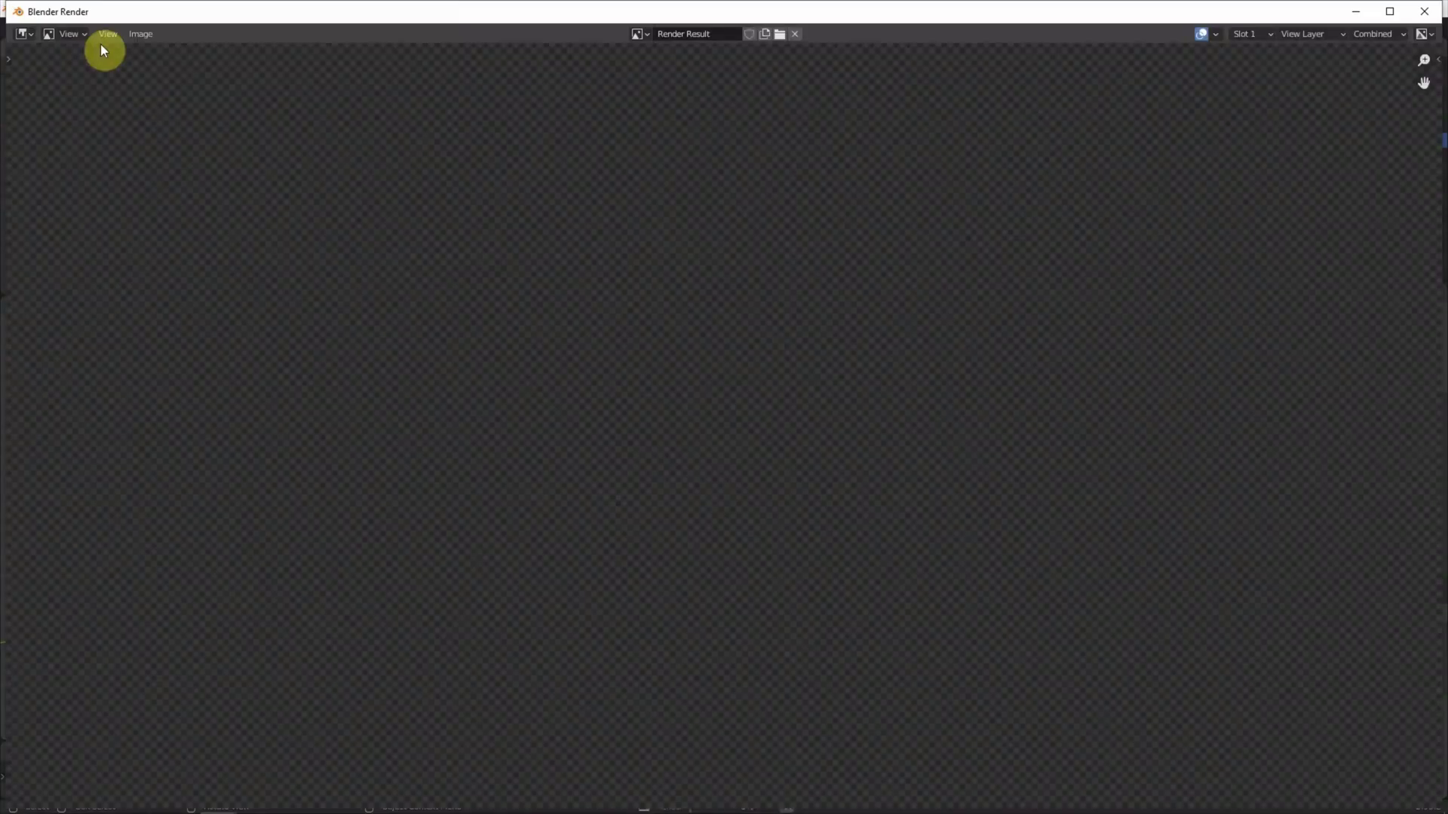
click(1424, 11)
key(F12)
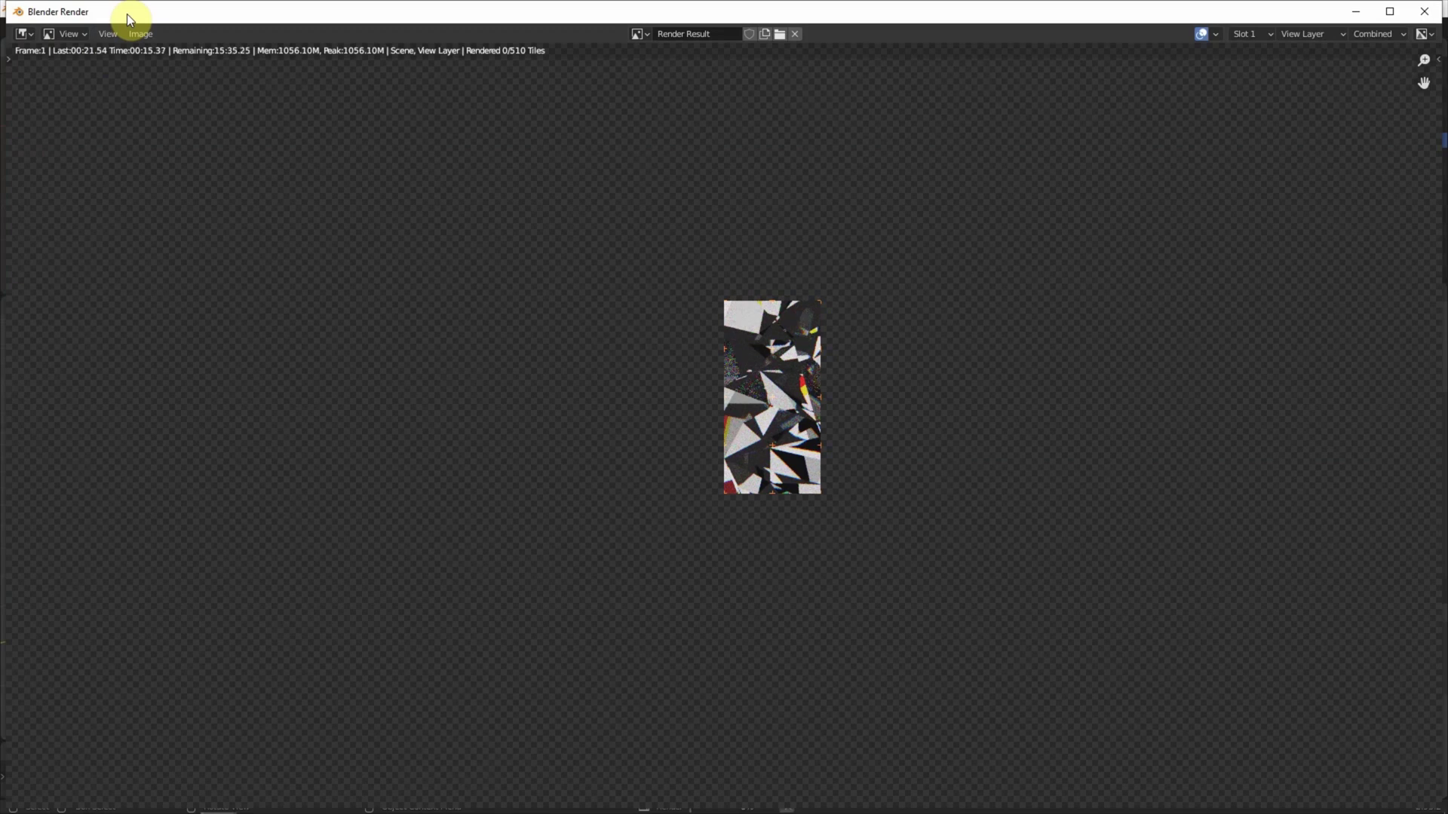